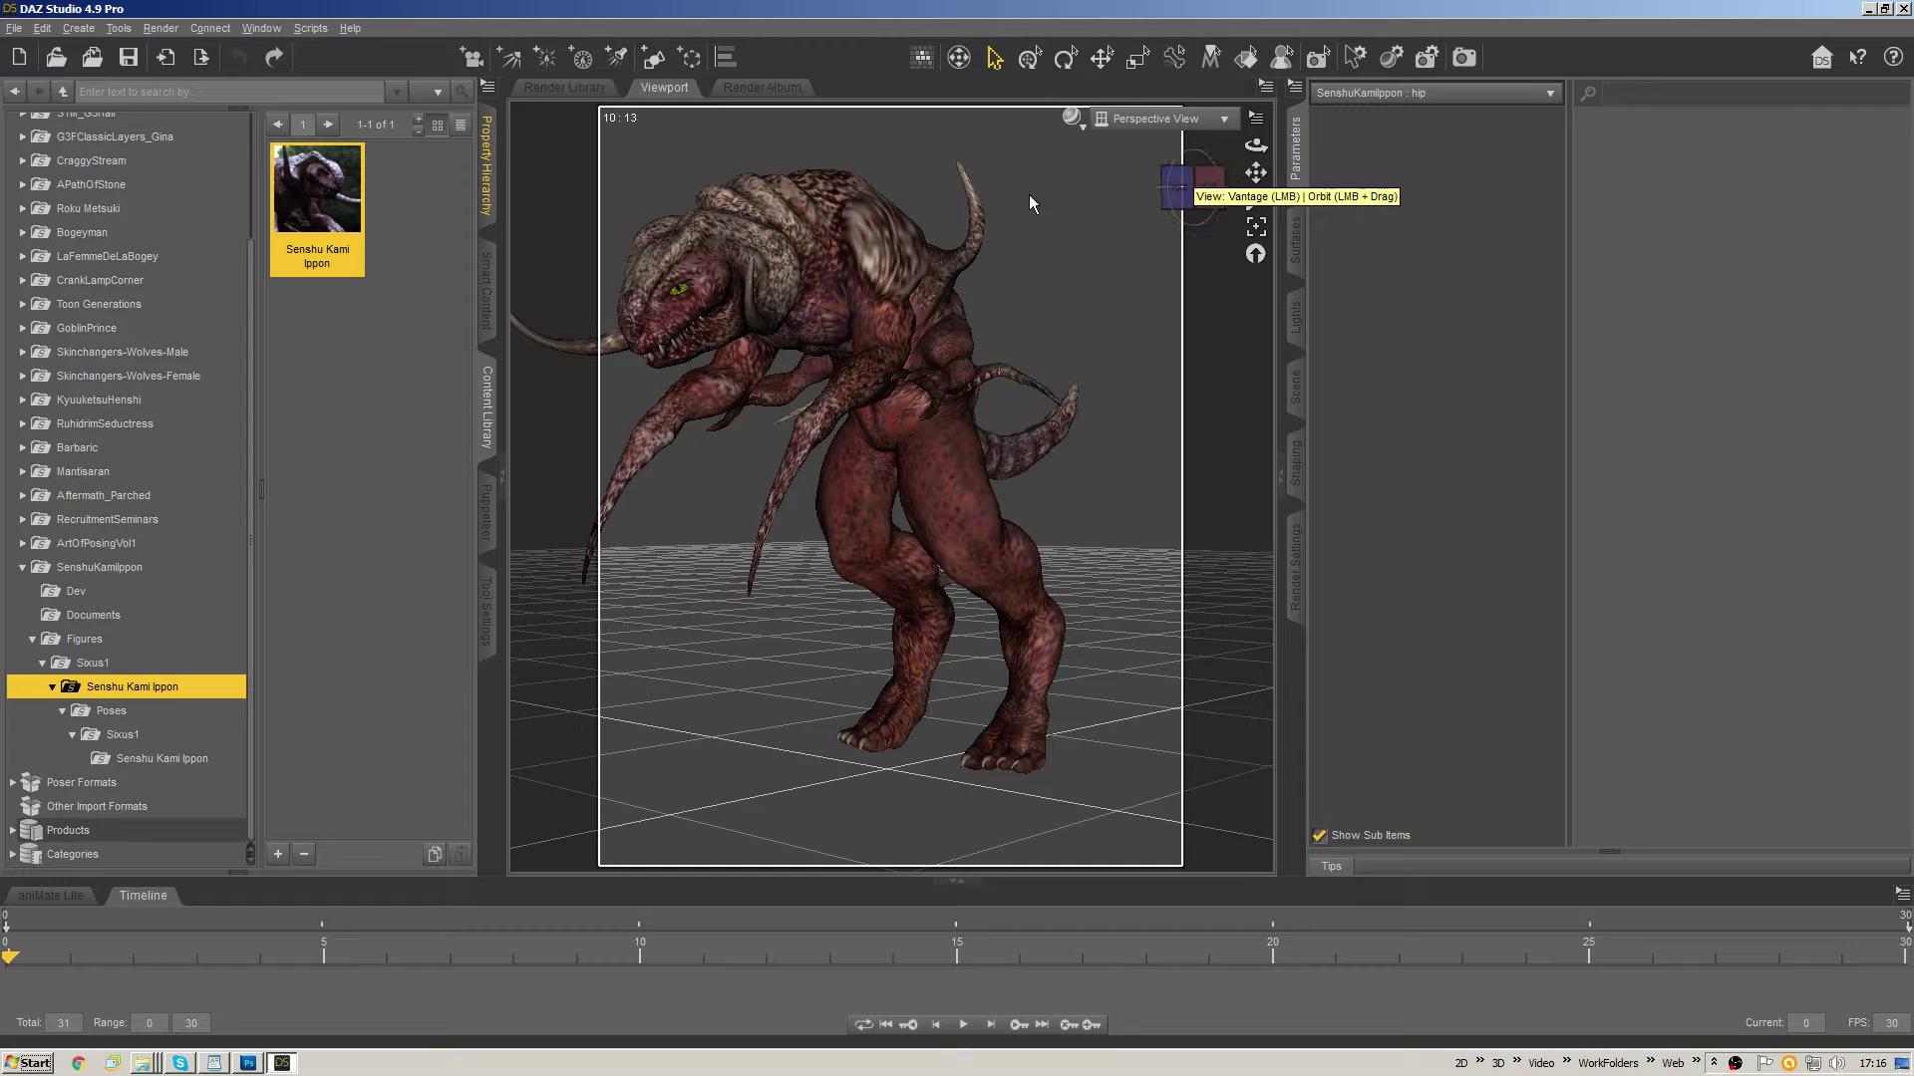
- Select the whole SenshuKamiIppon figure and orient the view straight at its front, framed closely from head to knees
left_click_drag(1194, 187, 1127, 206)
left_click(902, 315)
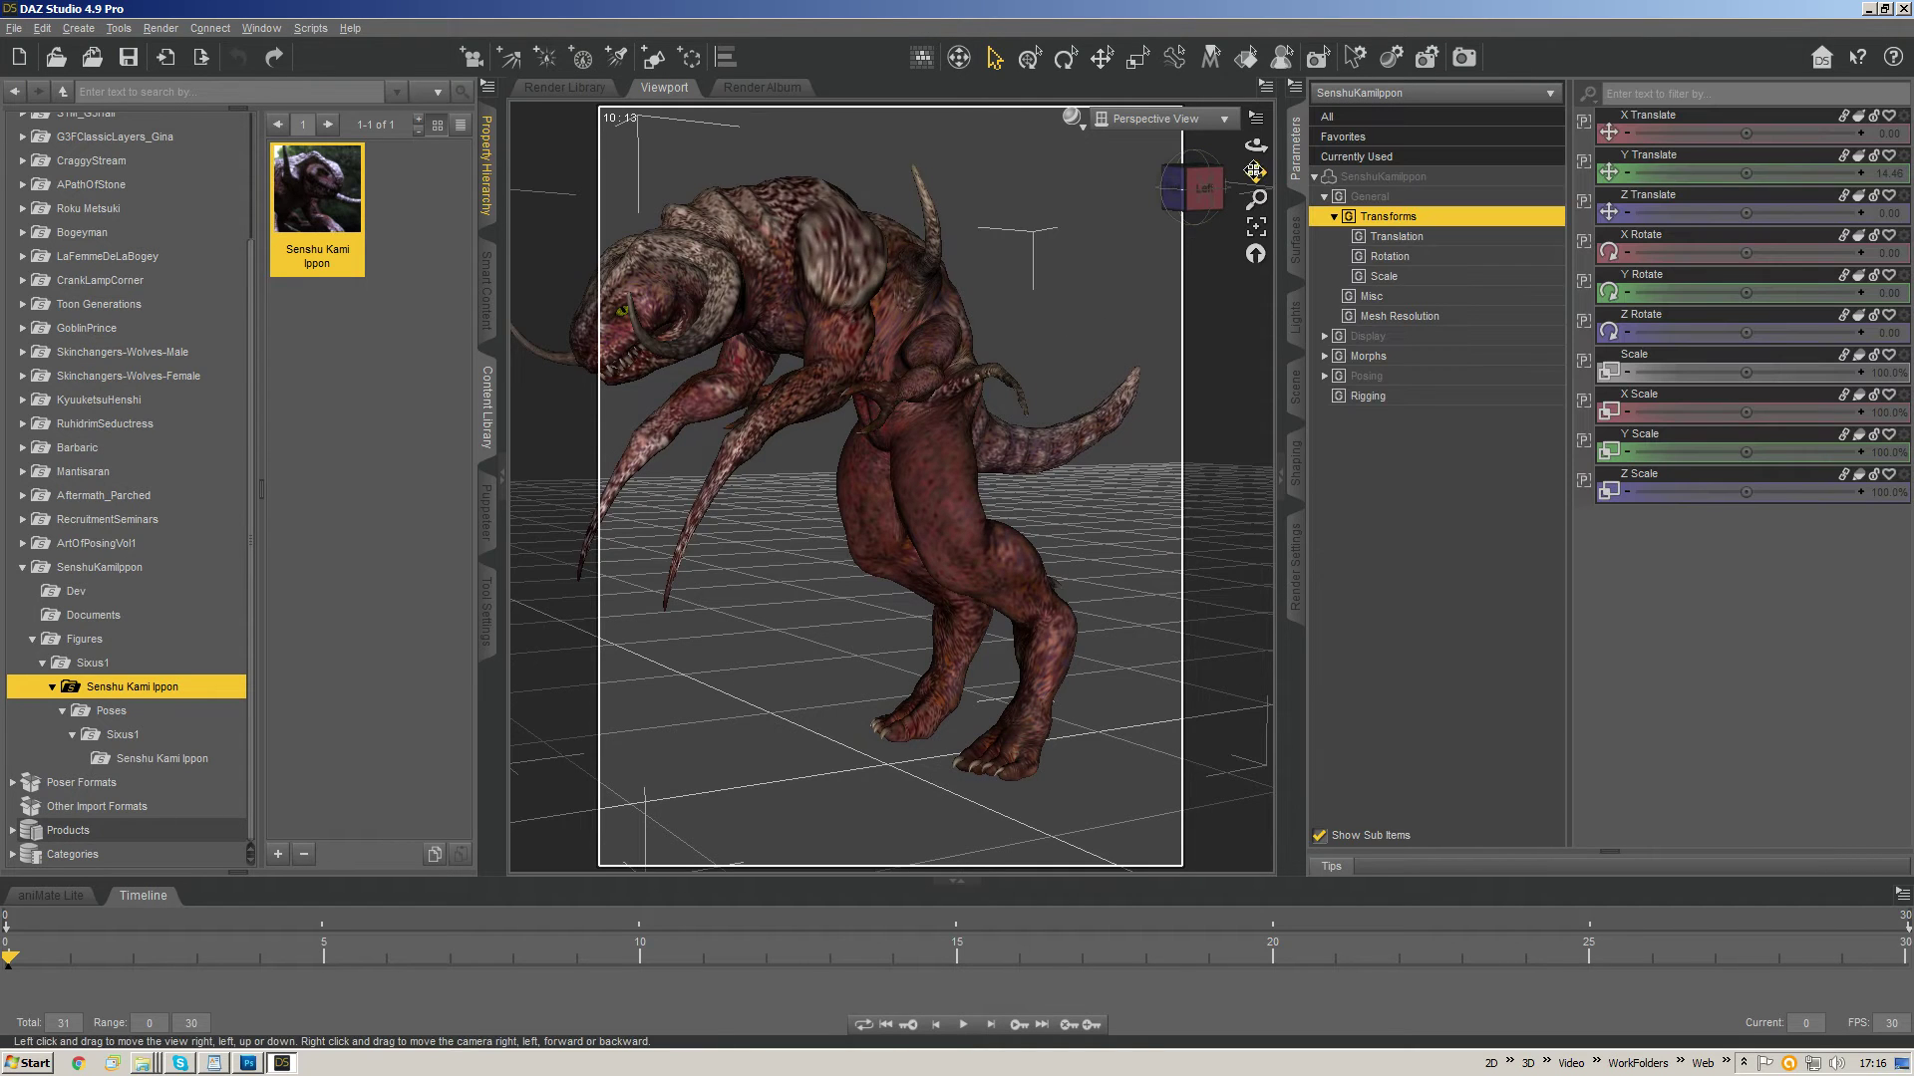
left_click_drag(1252, 175, 1296, 197)
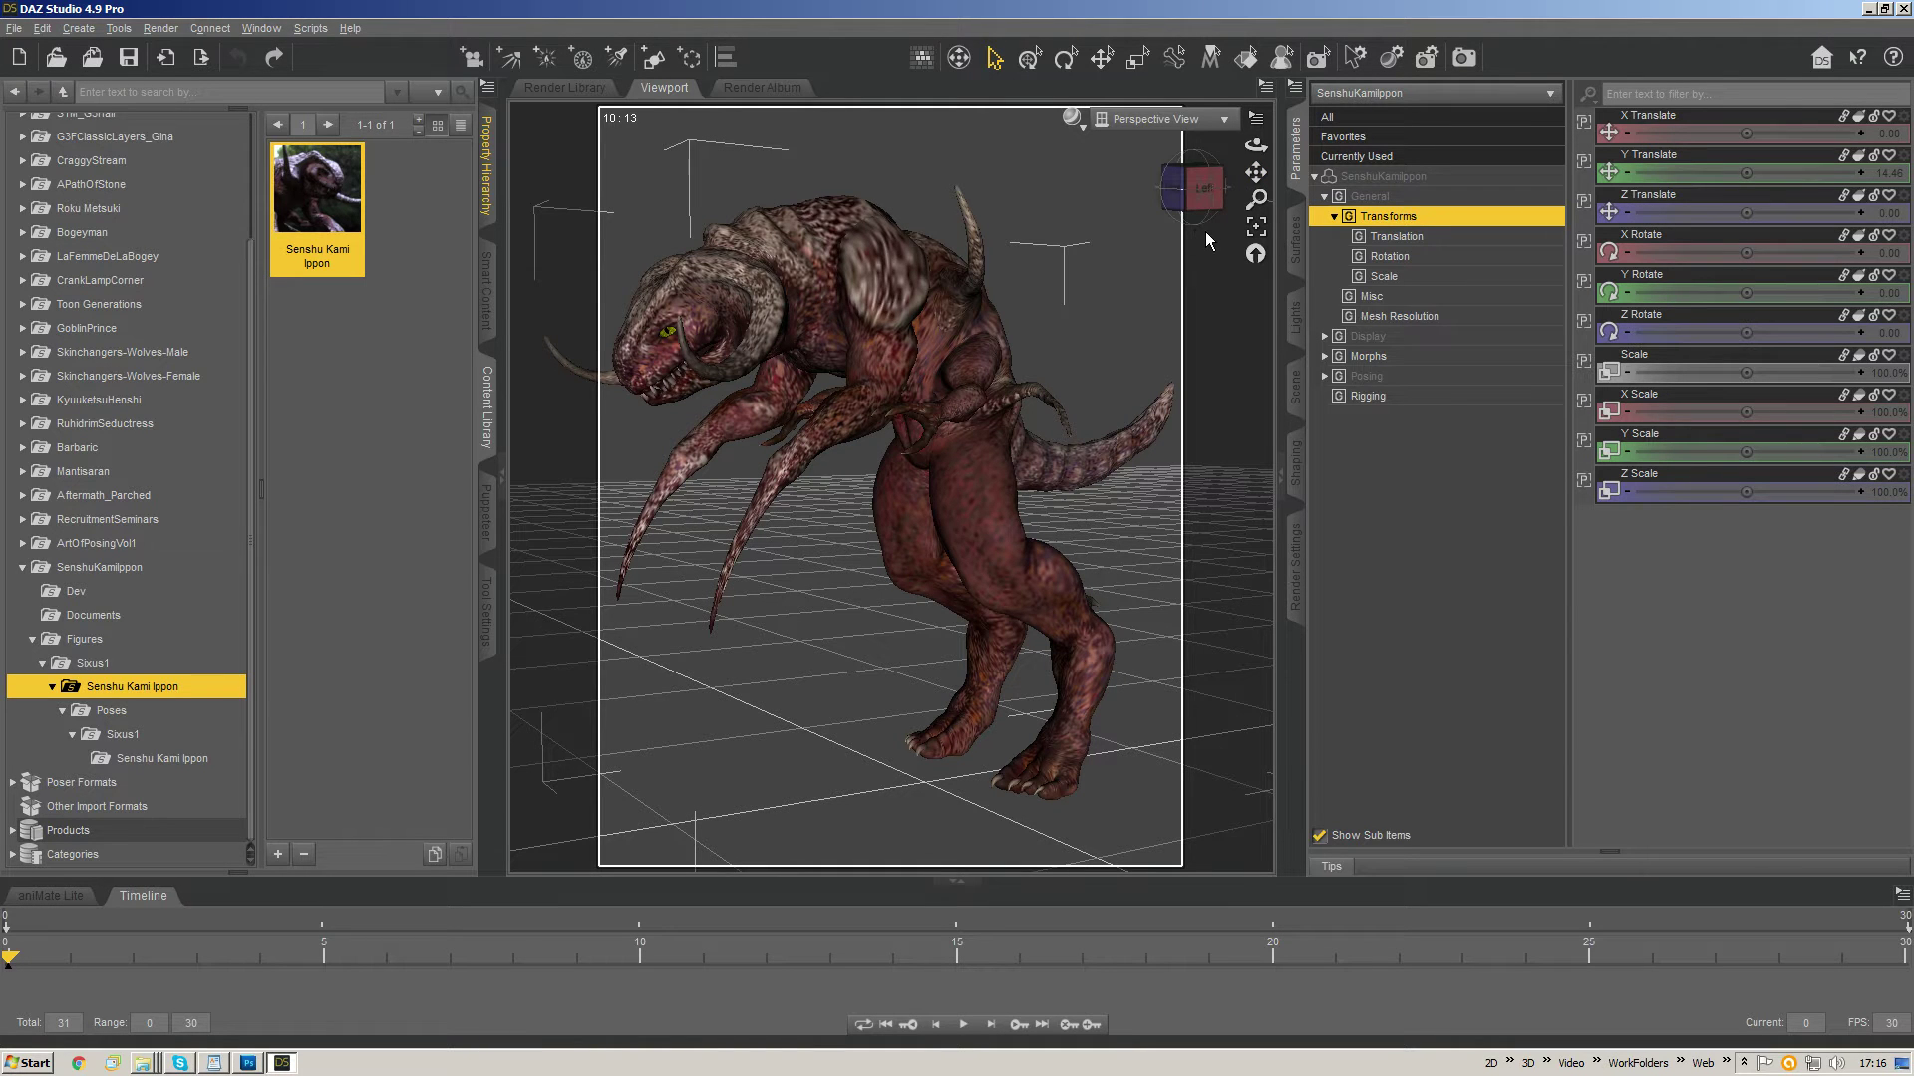
left_click_drag(1201, 195, 1232, 309)
left_click(1181, 188)
scroll(1051, 427, "up", 4)
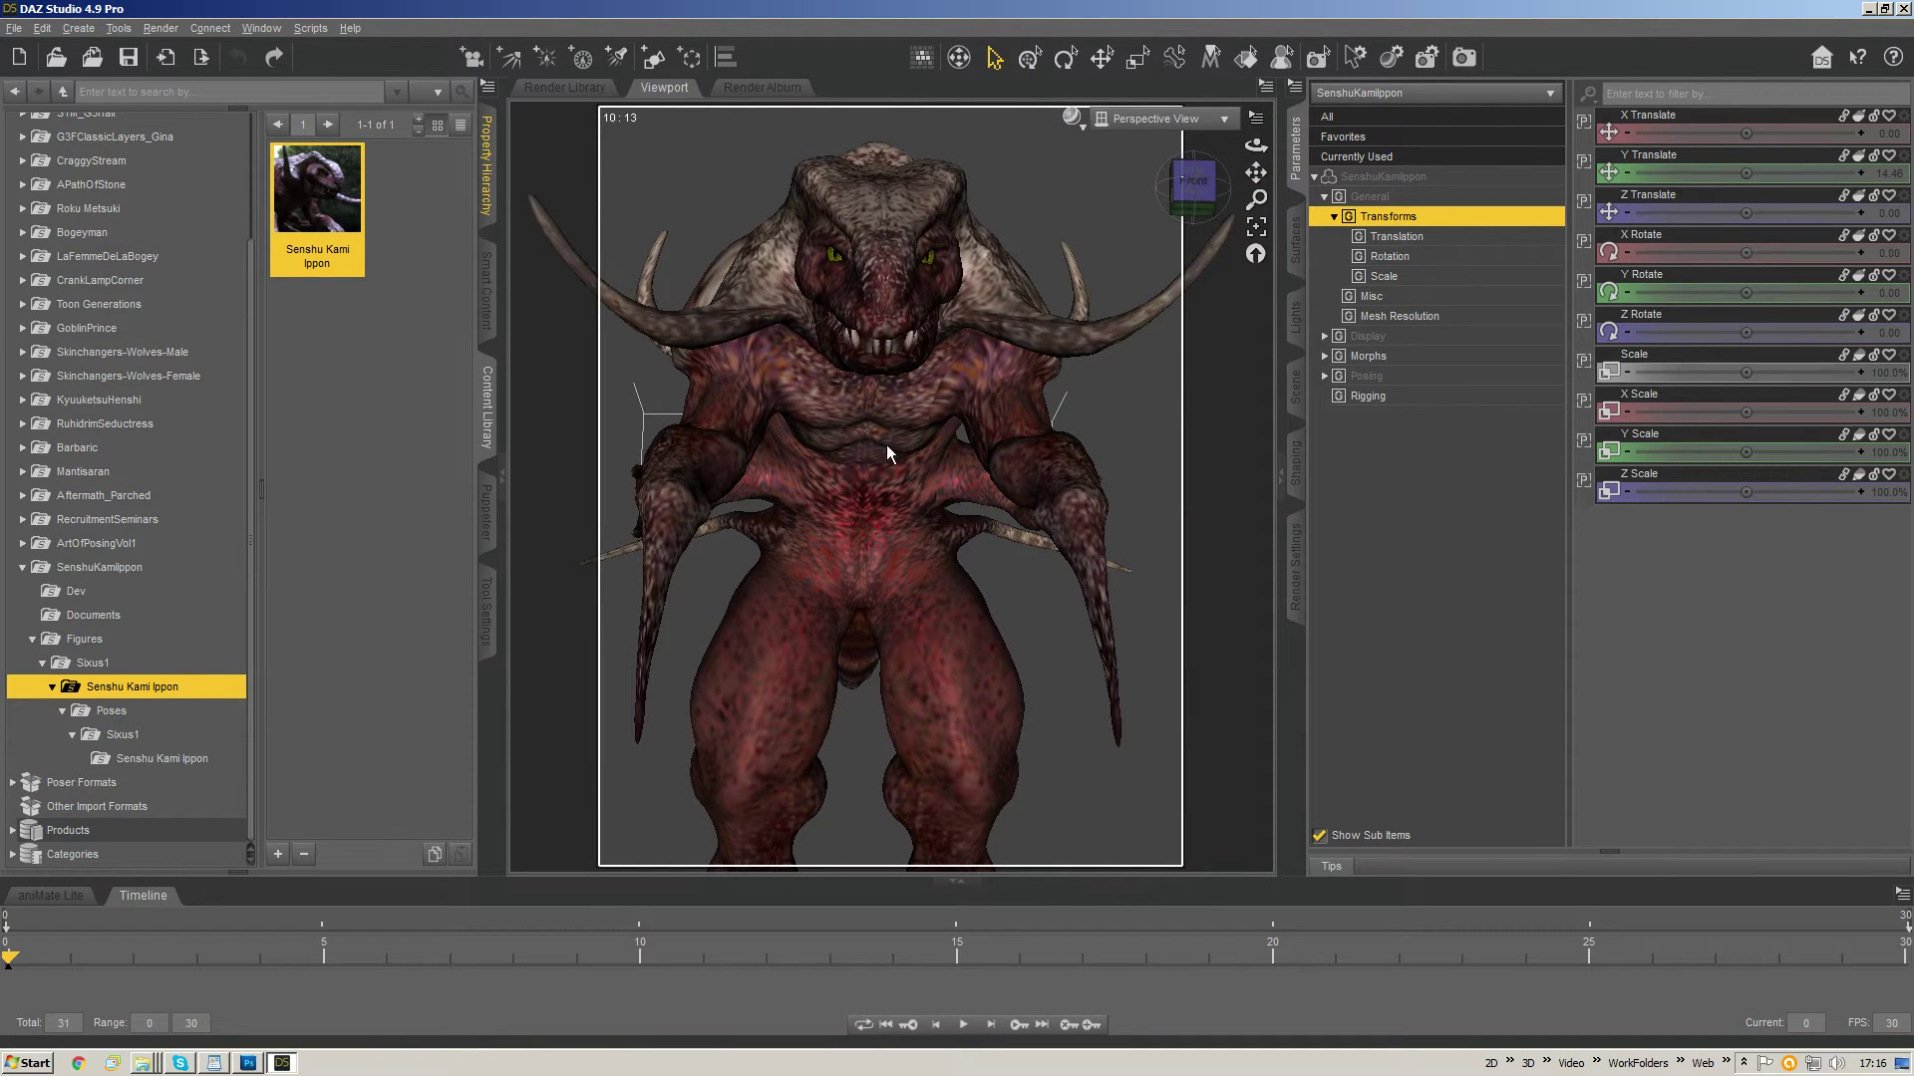
- Select the creature's hip together with all its child bones directly on the model
left_click(882, 515)
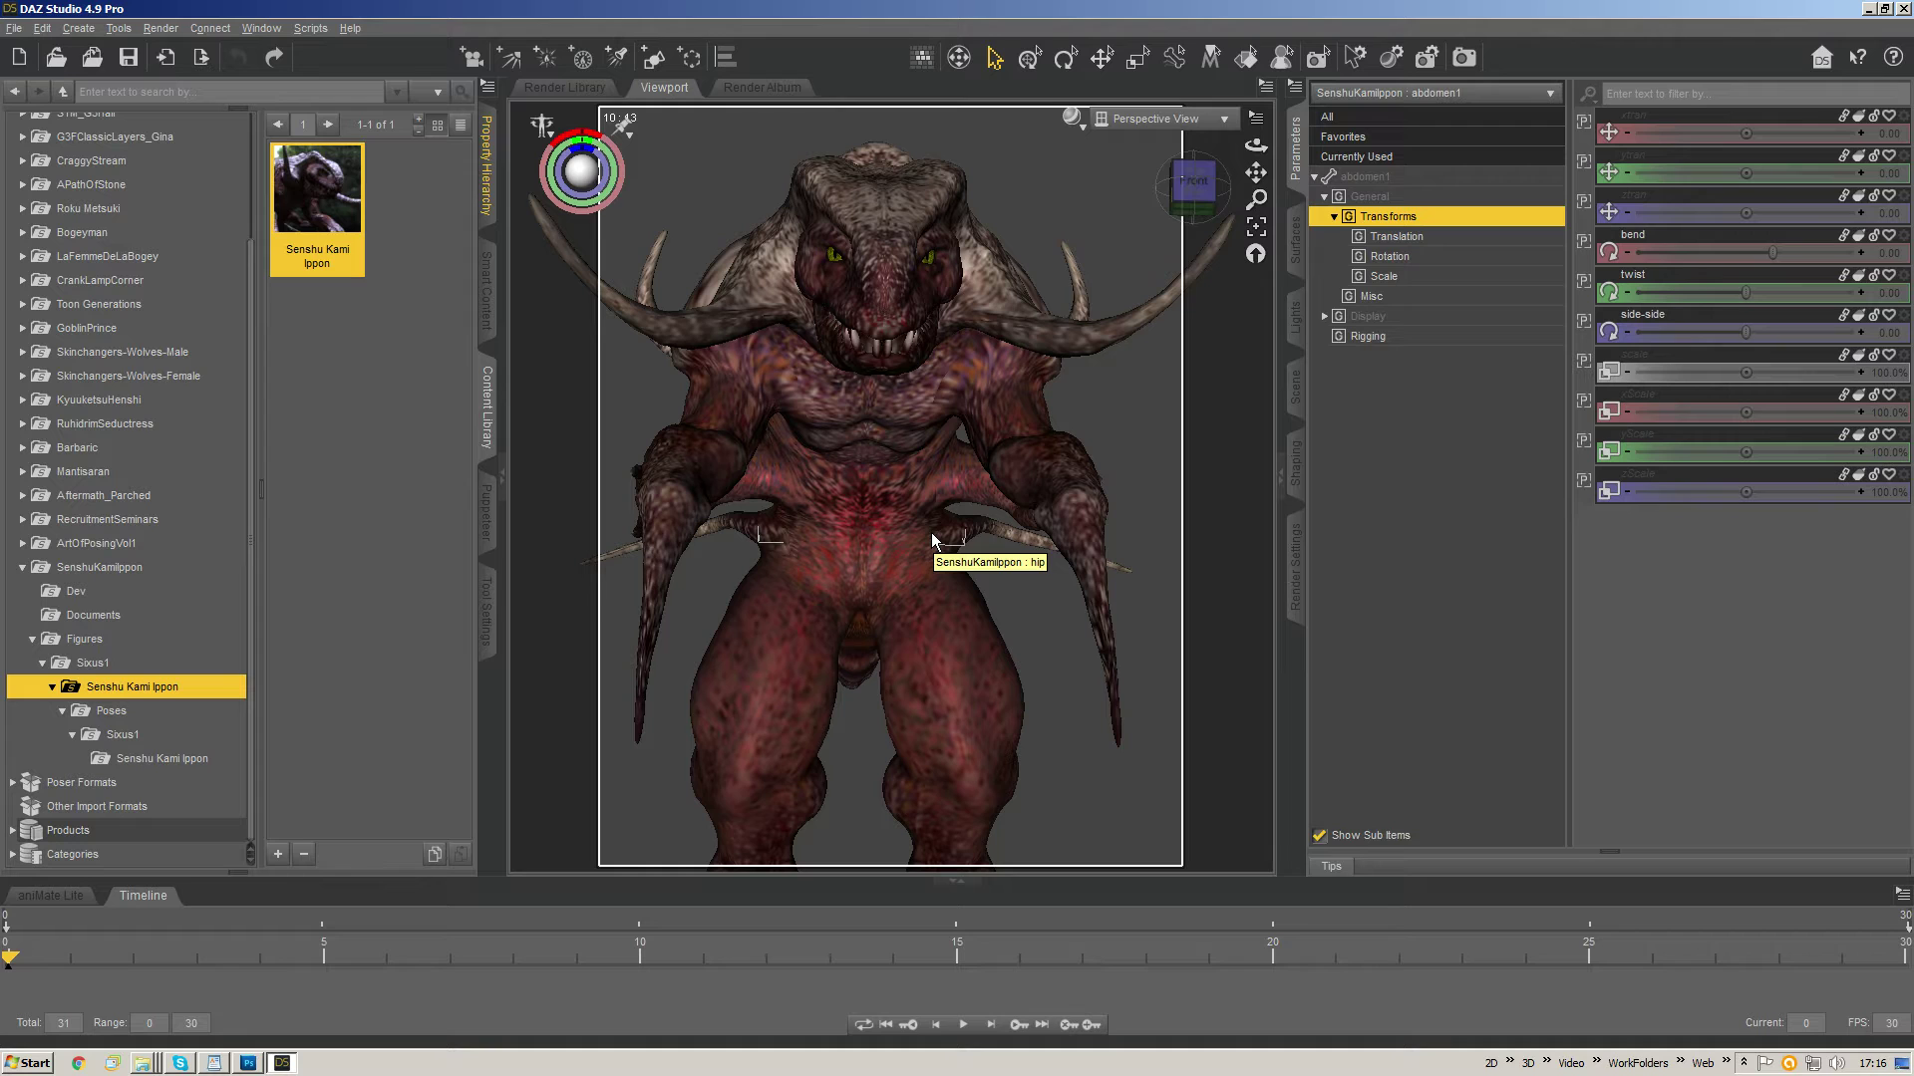
left_click(866, 585)
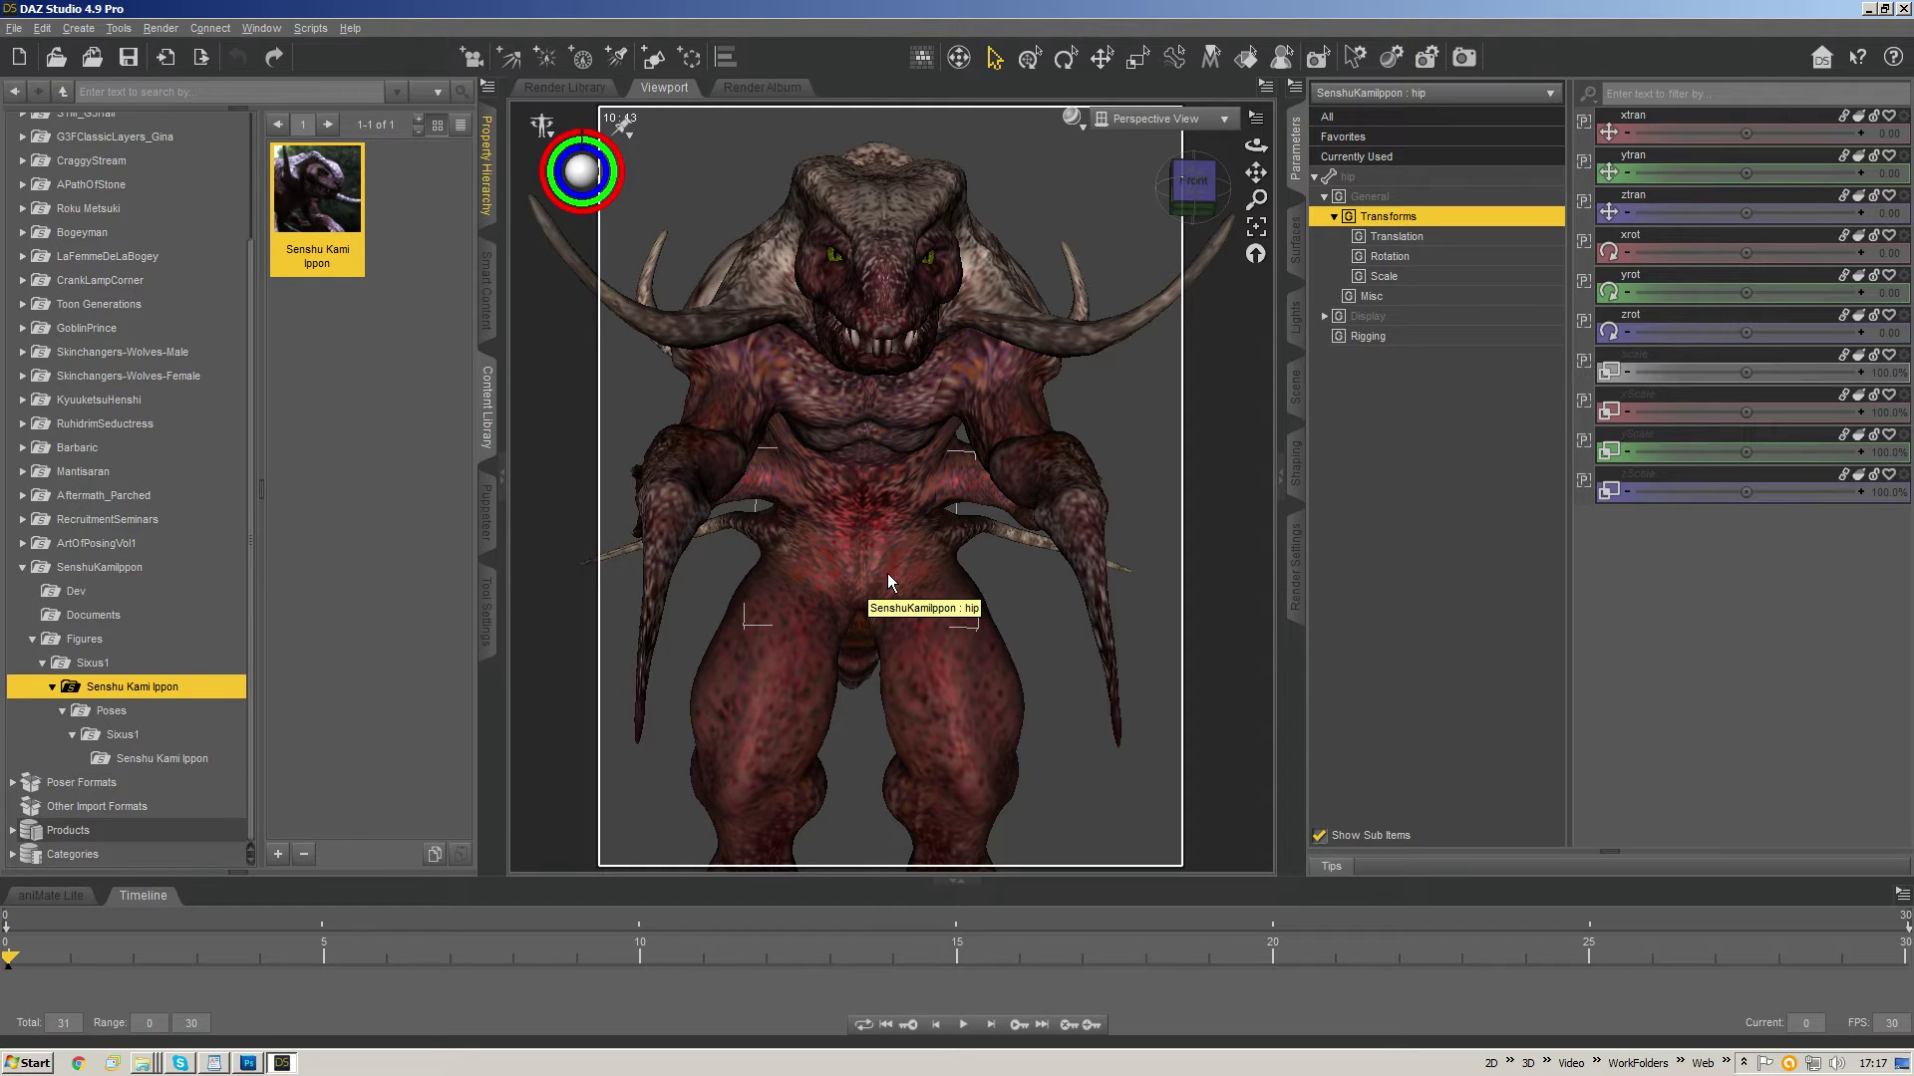
double_click(888, 575)
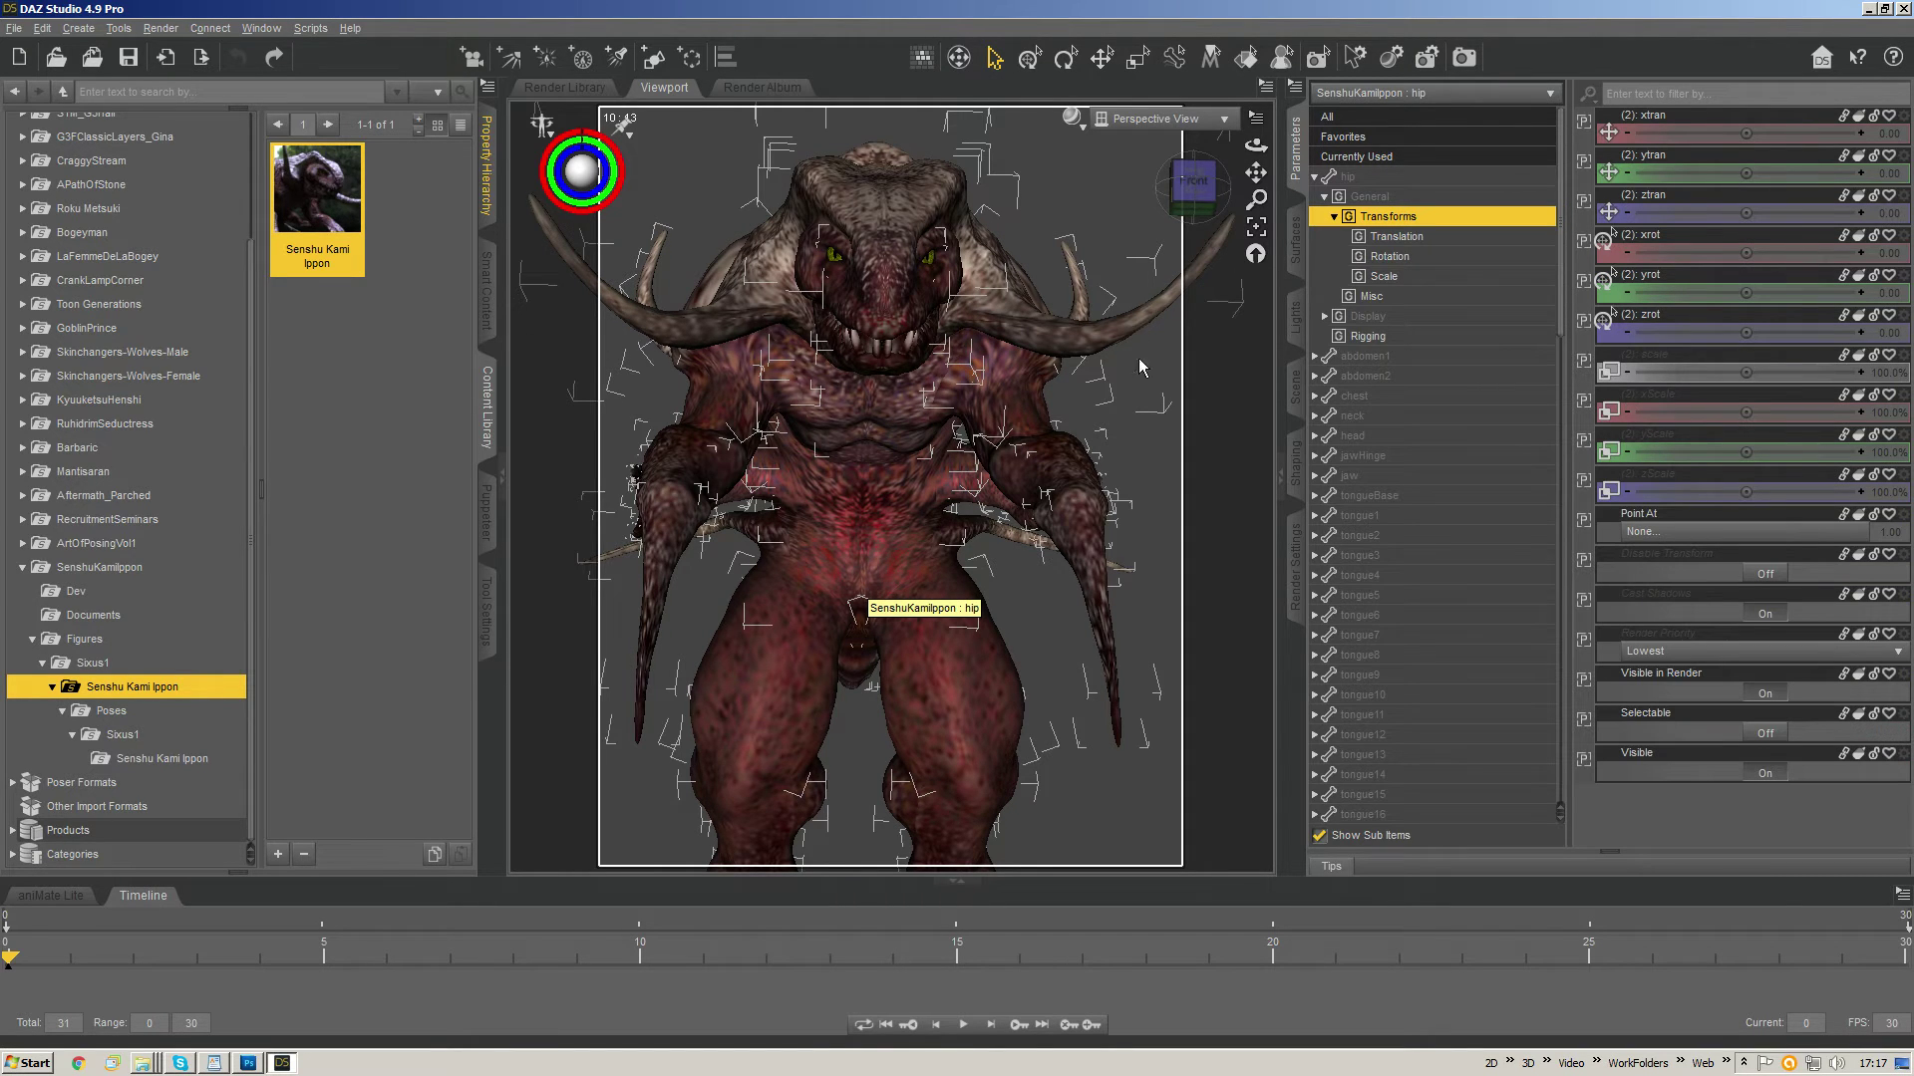
- Show the scene hierarchy, select only the hip node, and extend the selection to all of its children
left_click(1295, 387)
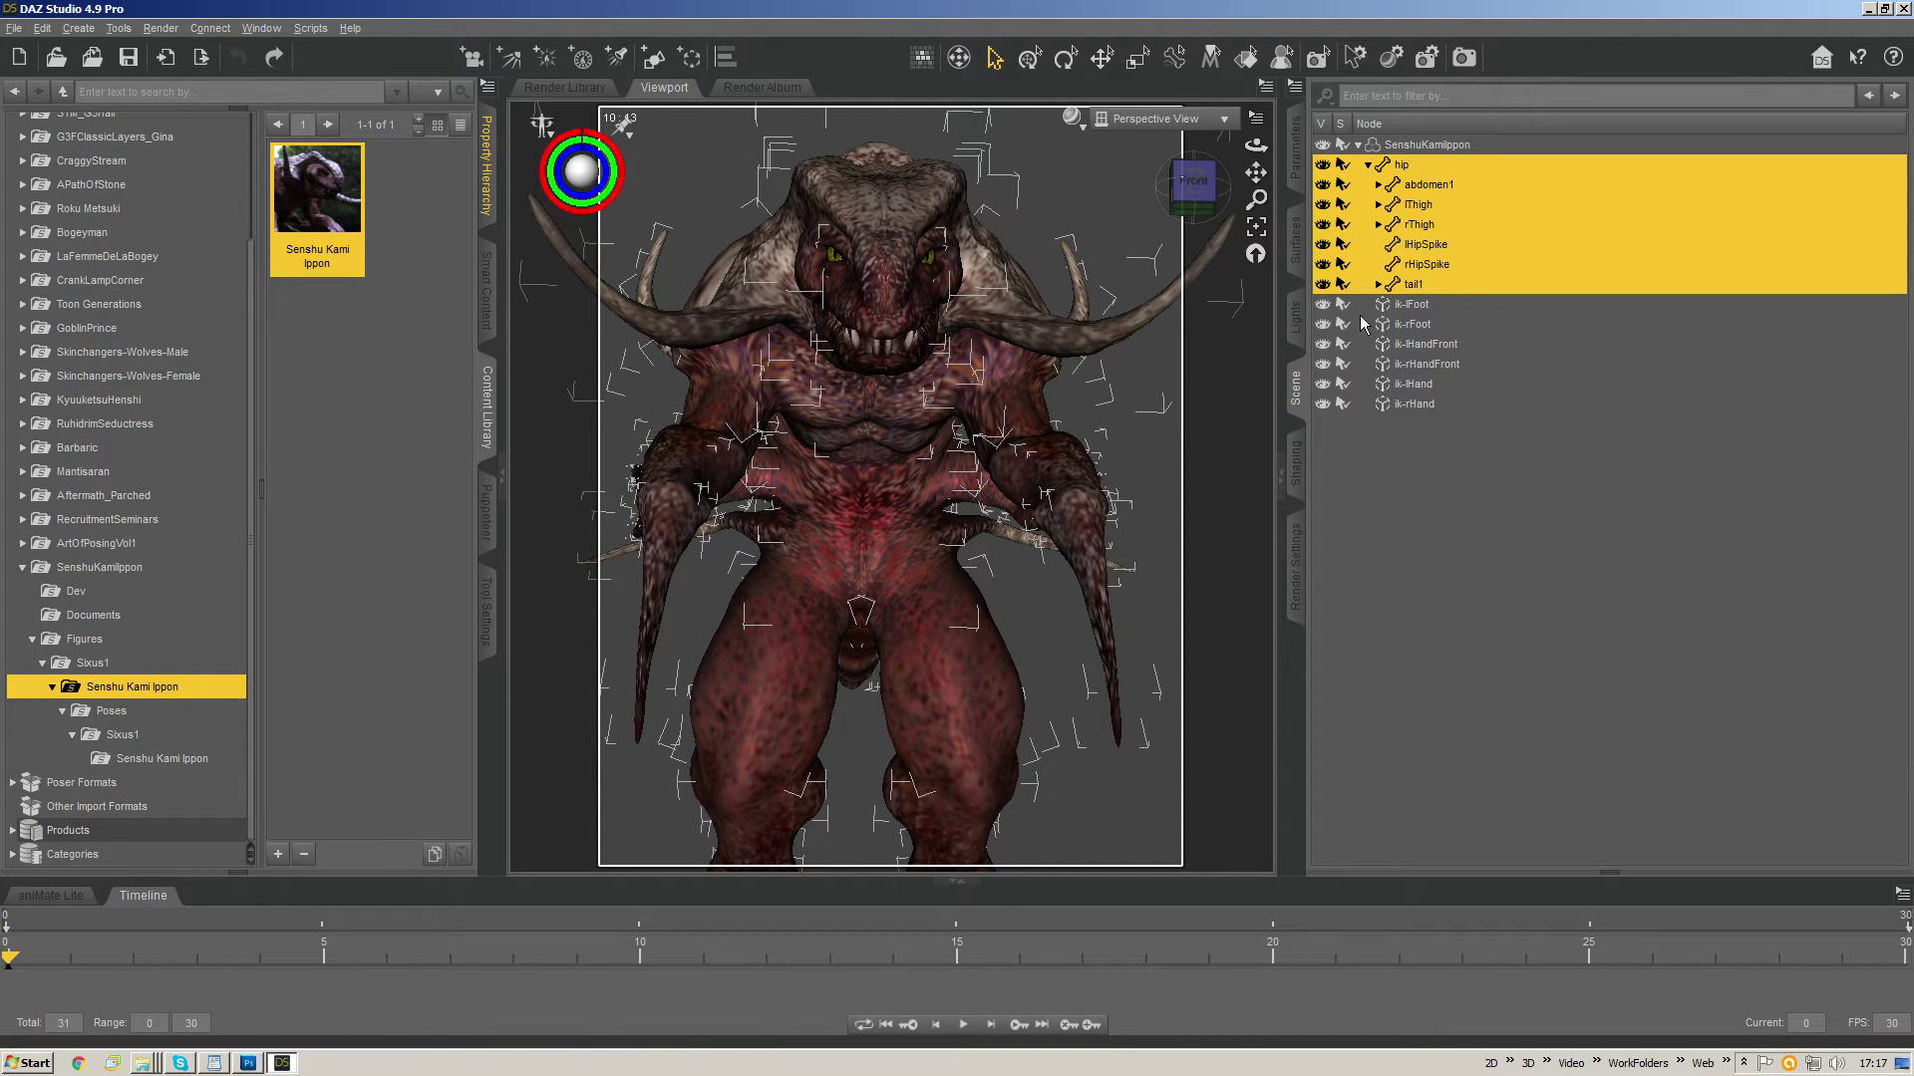
left_click(1405, 165)
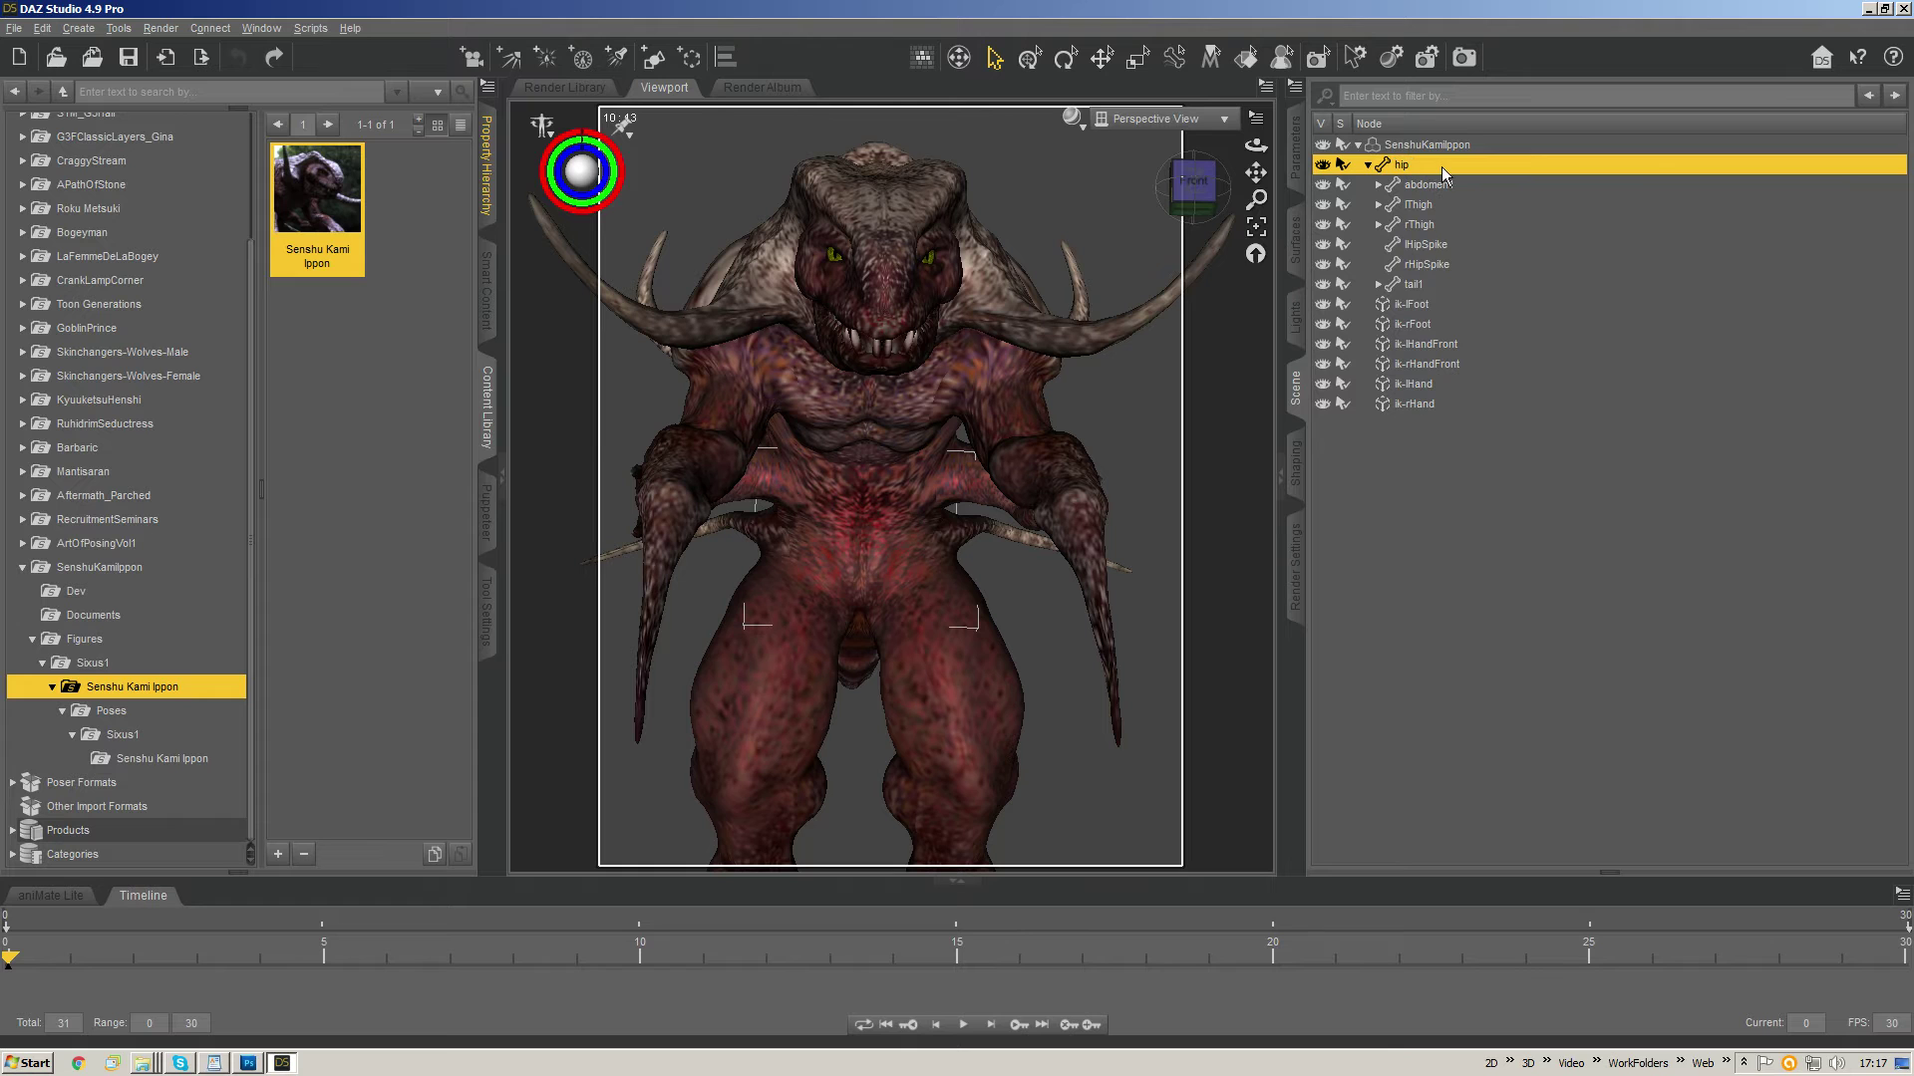
right_click(1442, 166)
mouse_move(1507, 182)
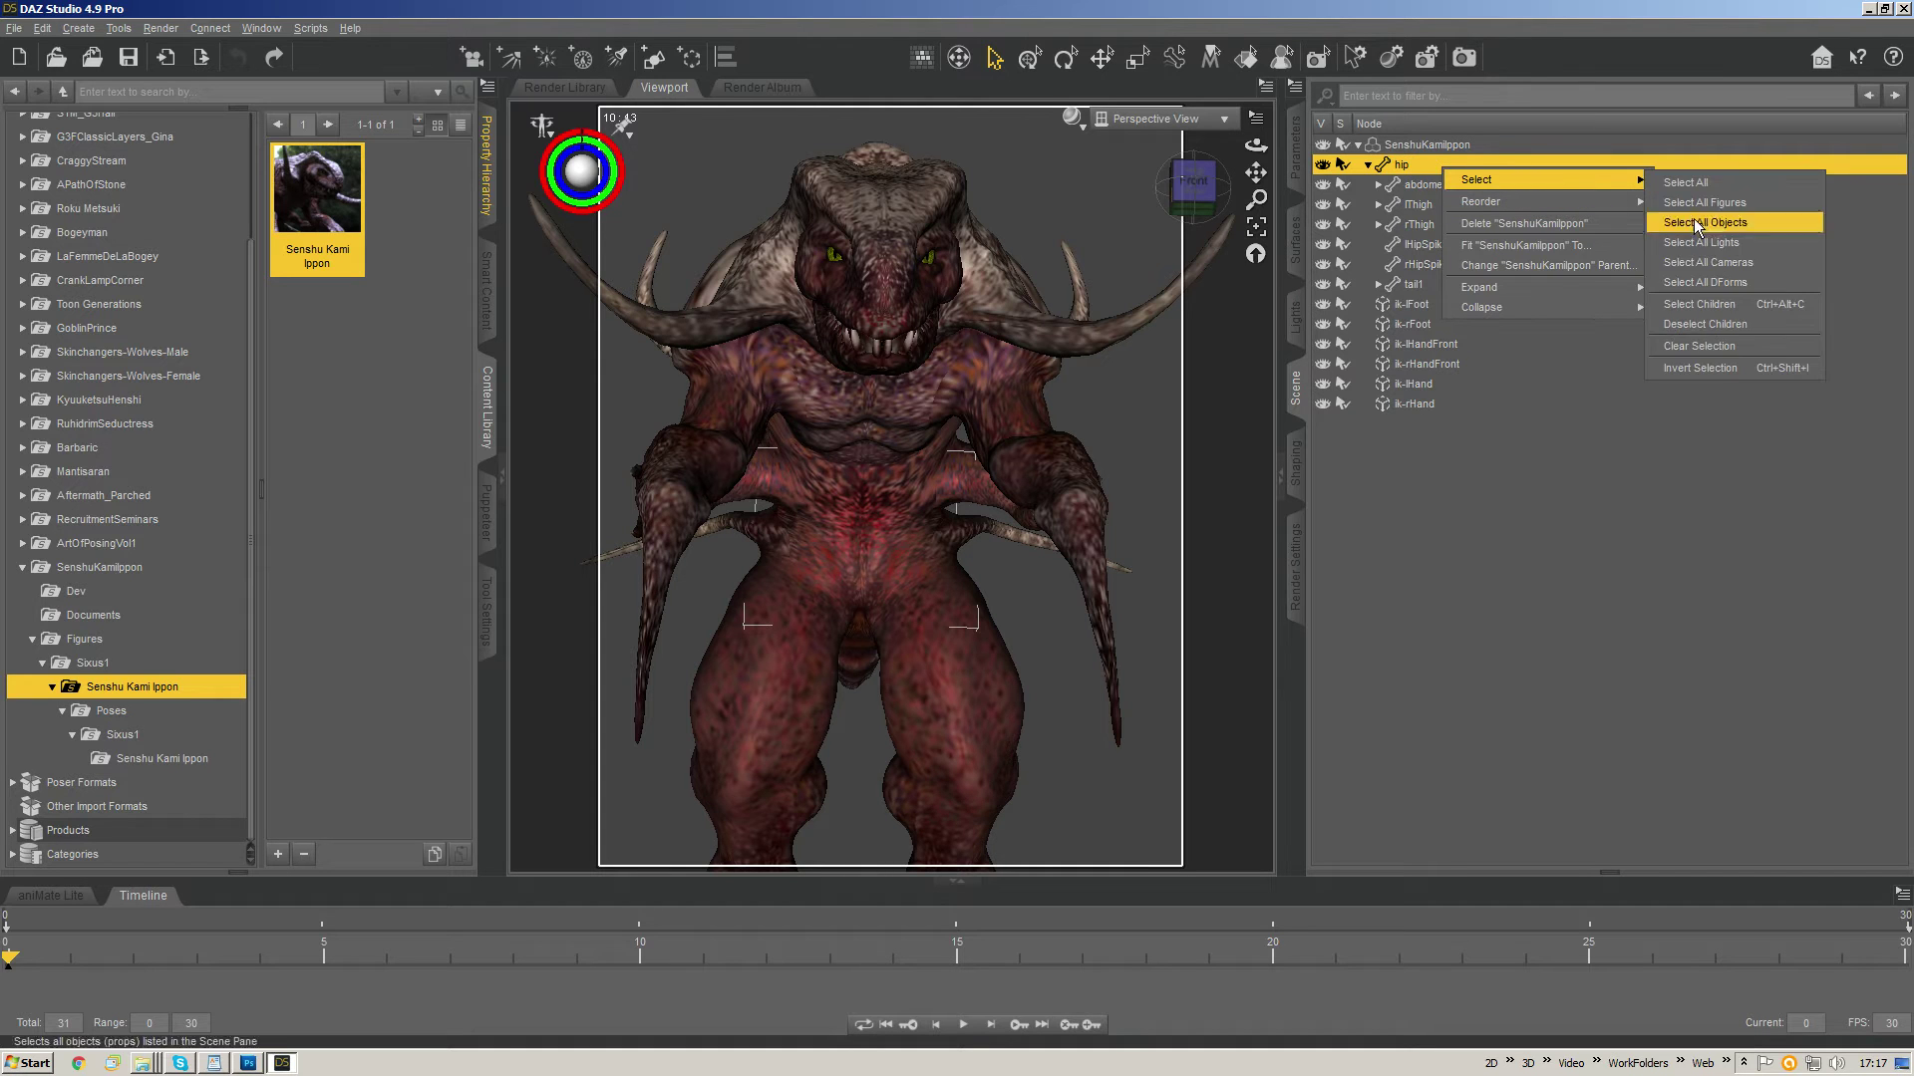
left_click(1712, 305)
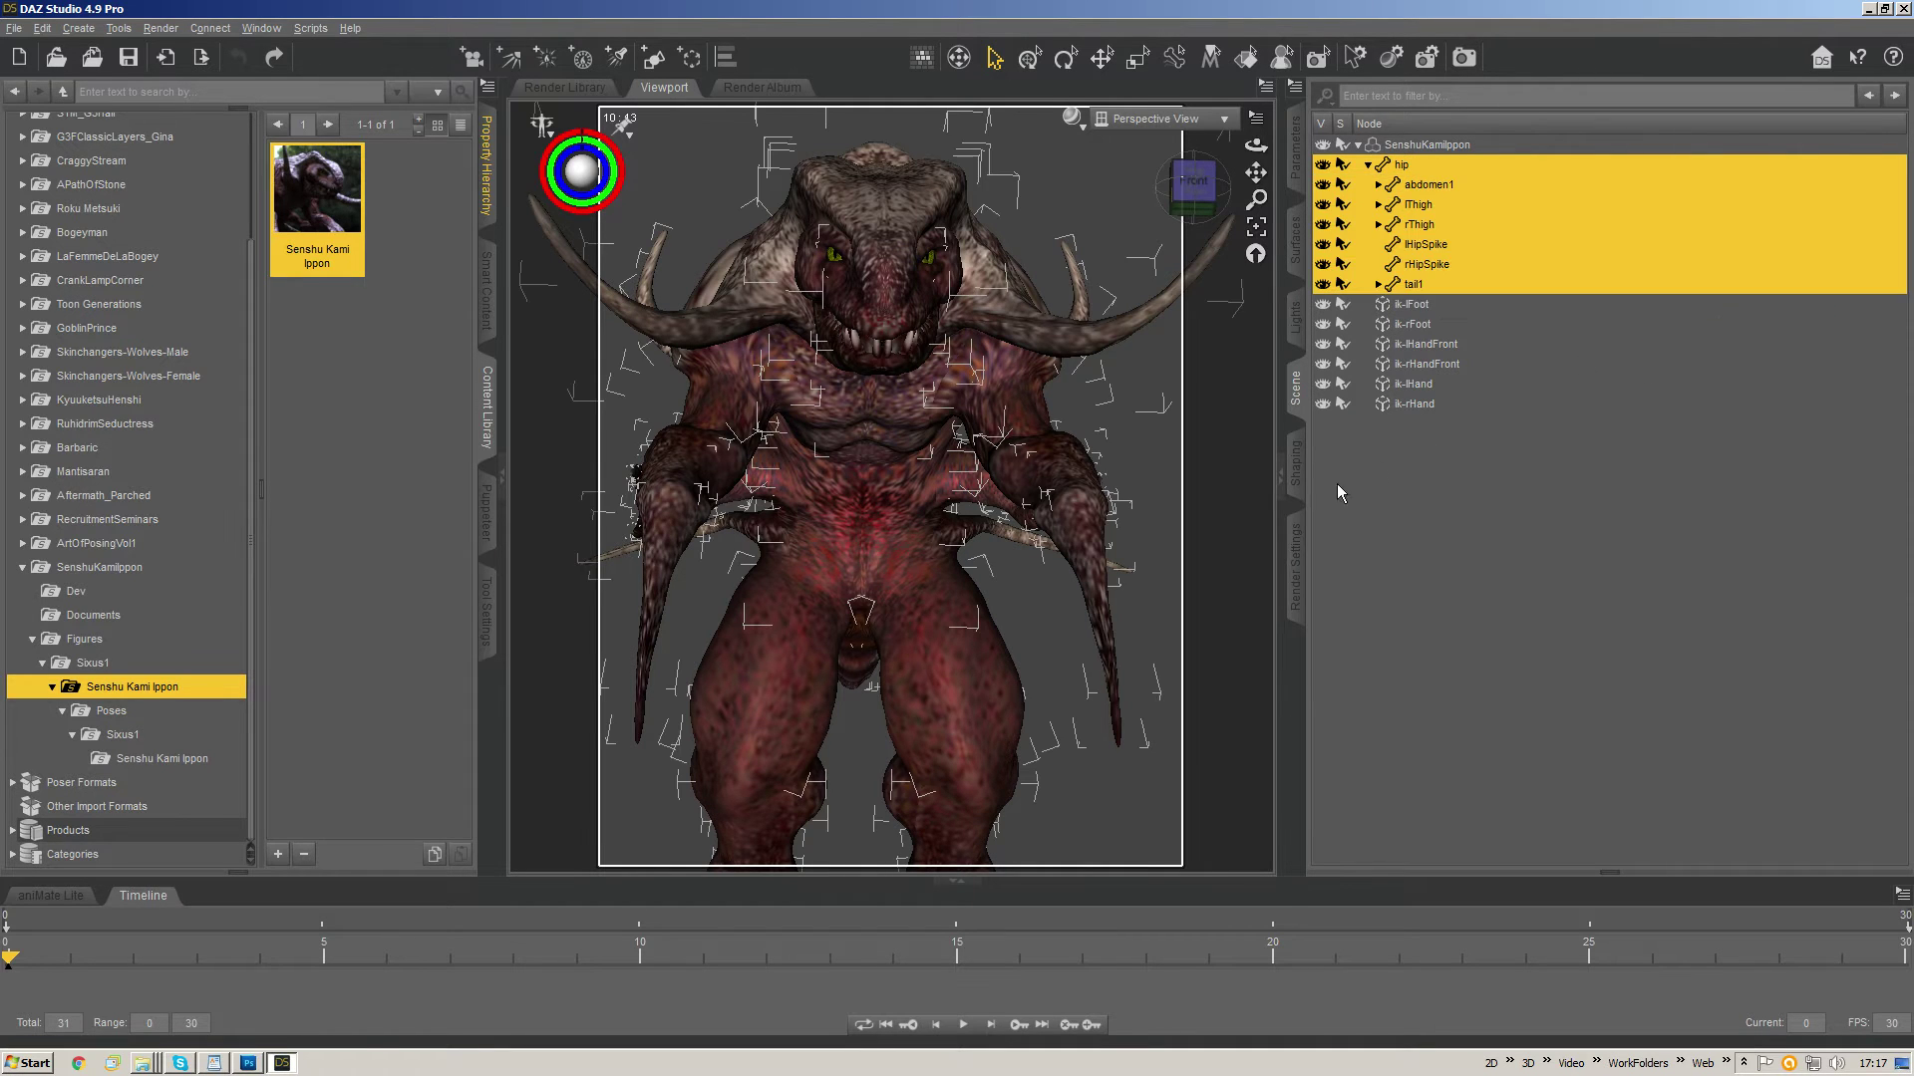
- Pick the hip on the model again and reselect it with its whole chain of child bones
left_click(1204, 500)
left_click(844, 580)
left_click(865, 571)
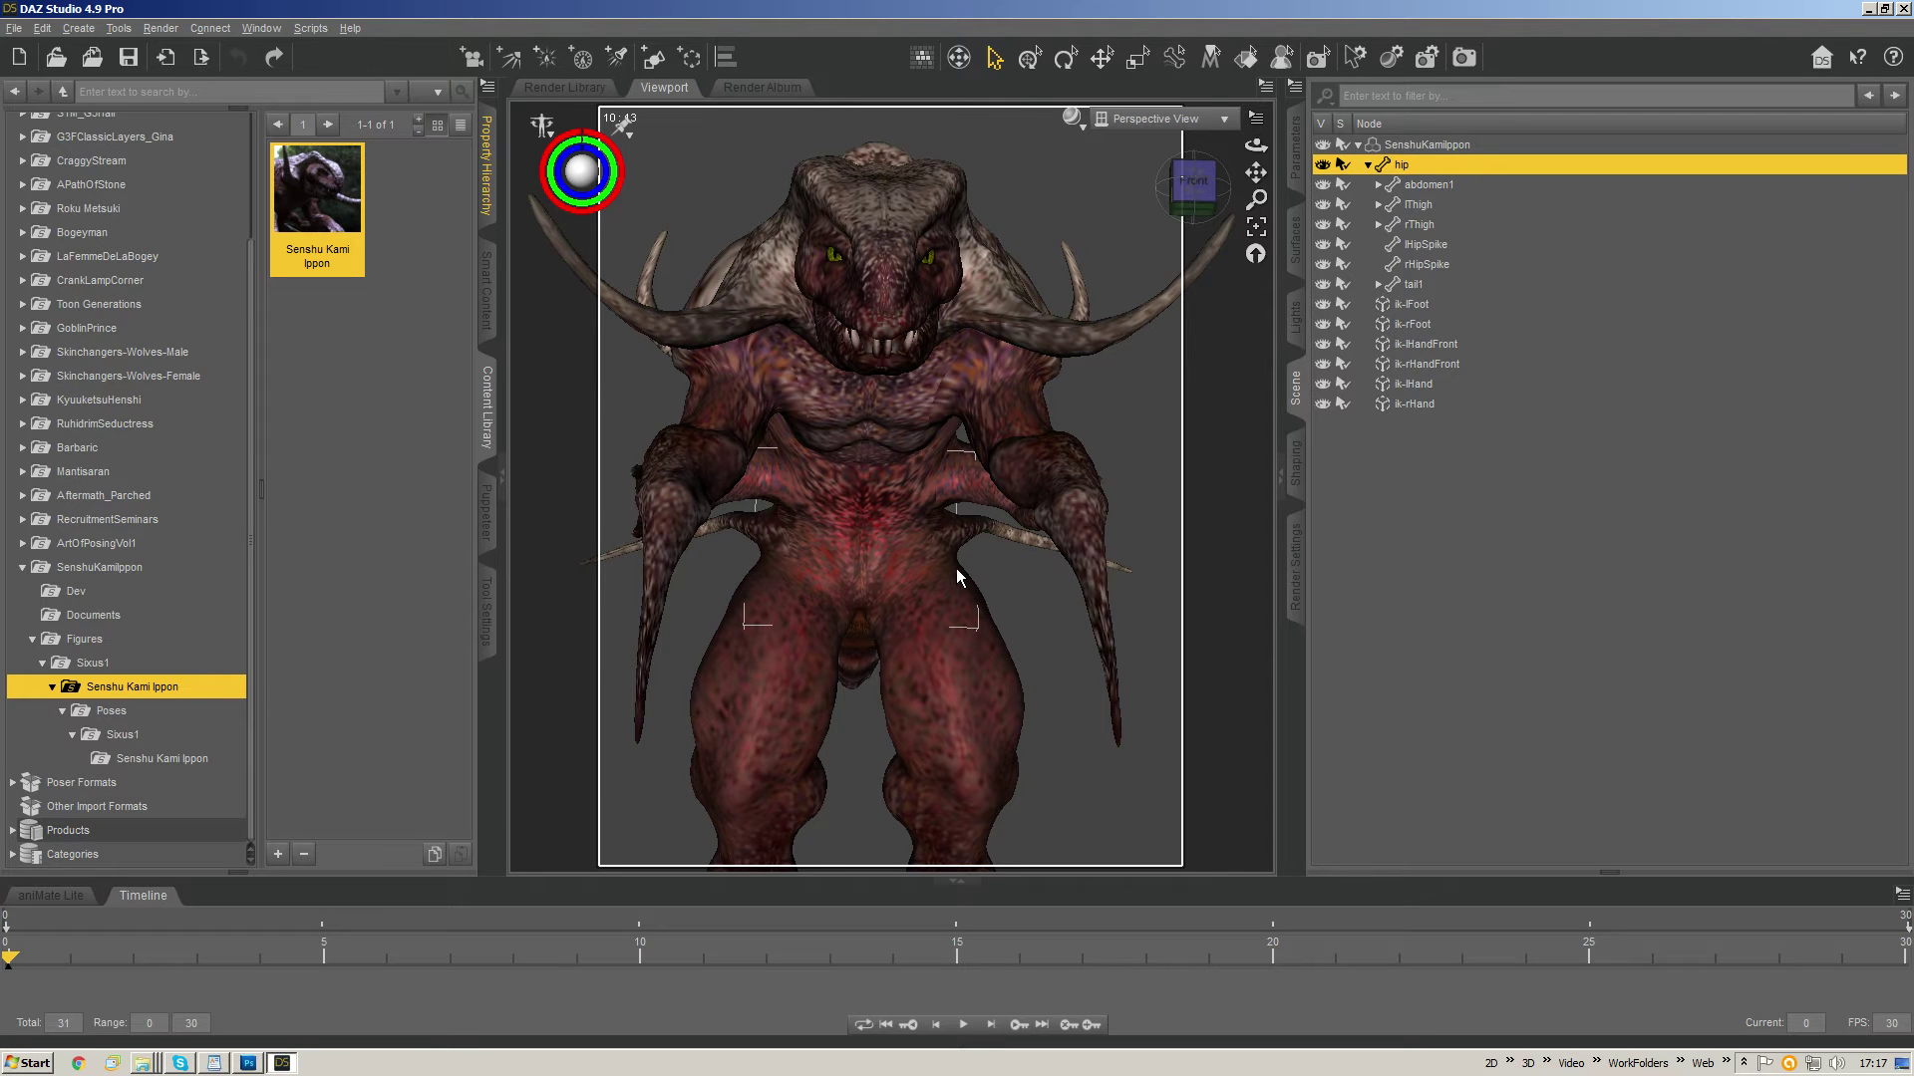
double_click(959, 569)
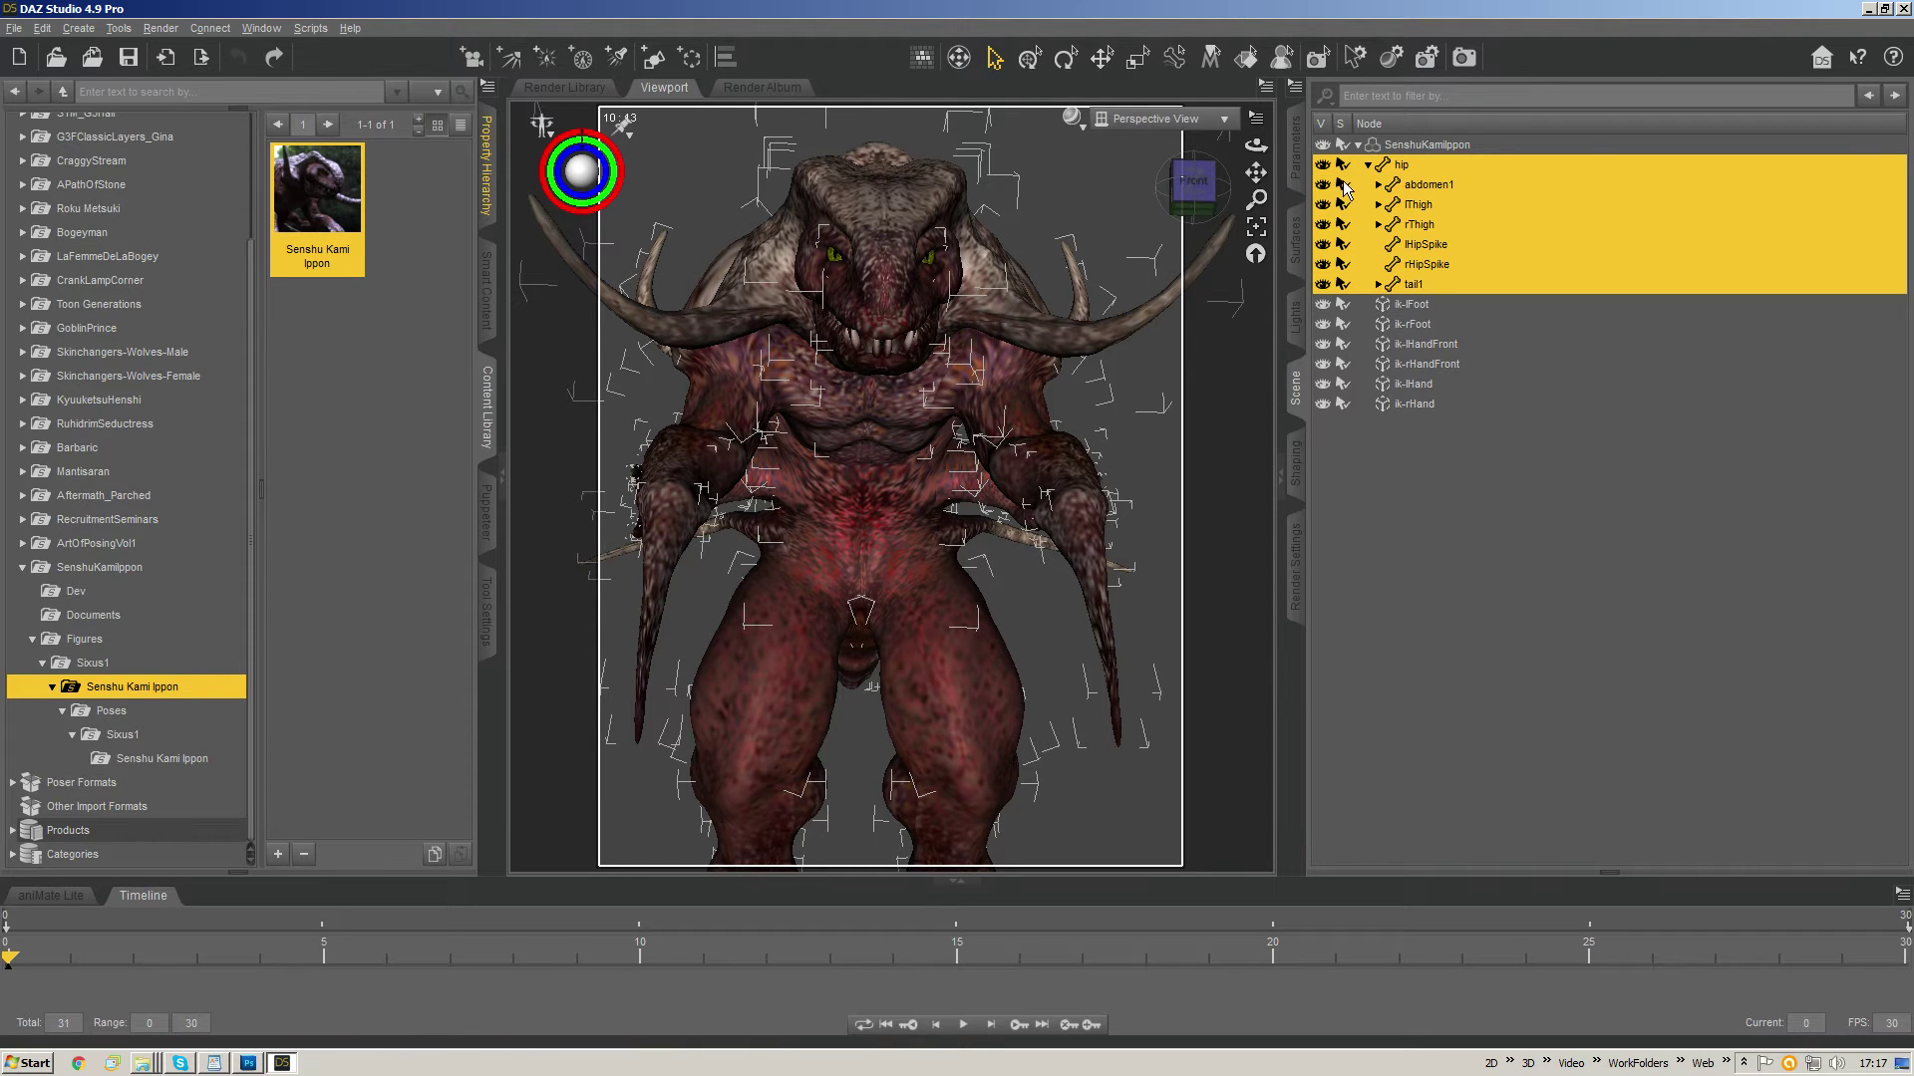
- Show the selected bones' parameters and collapse the expanded hip and rHorn groups in the bone list
left_click(1296, 152)
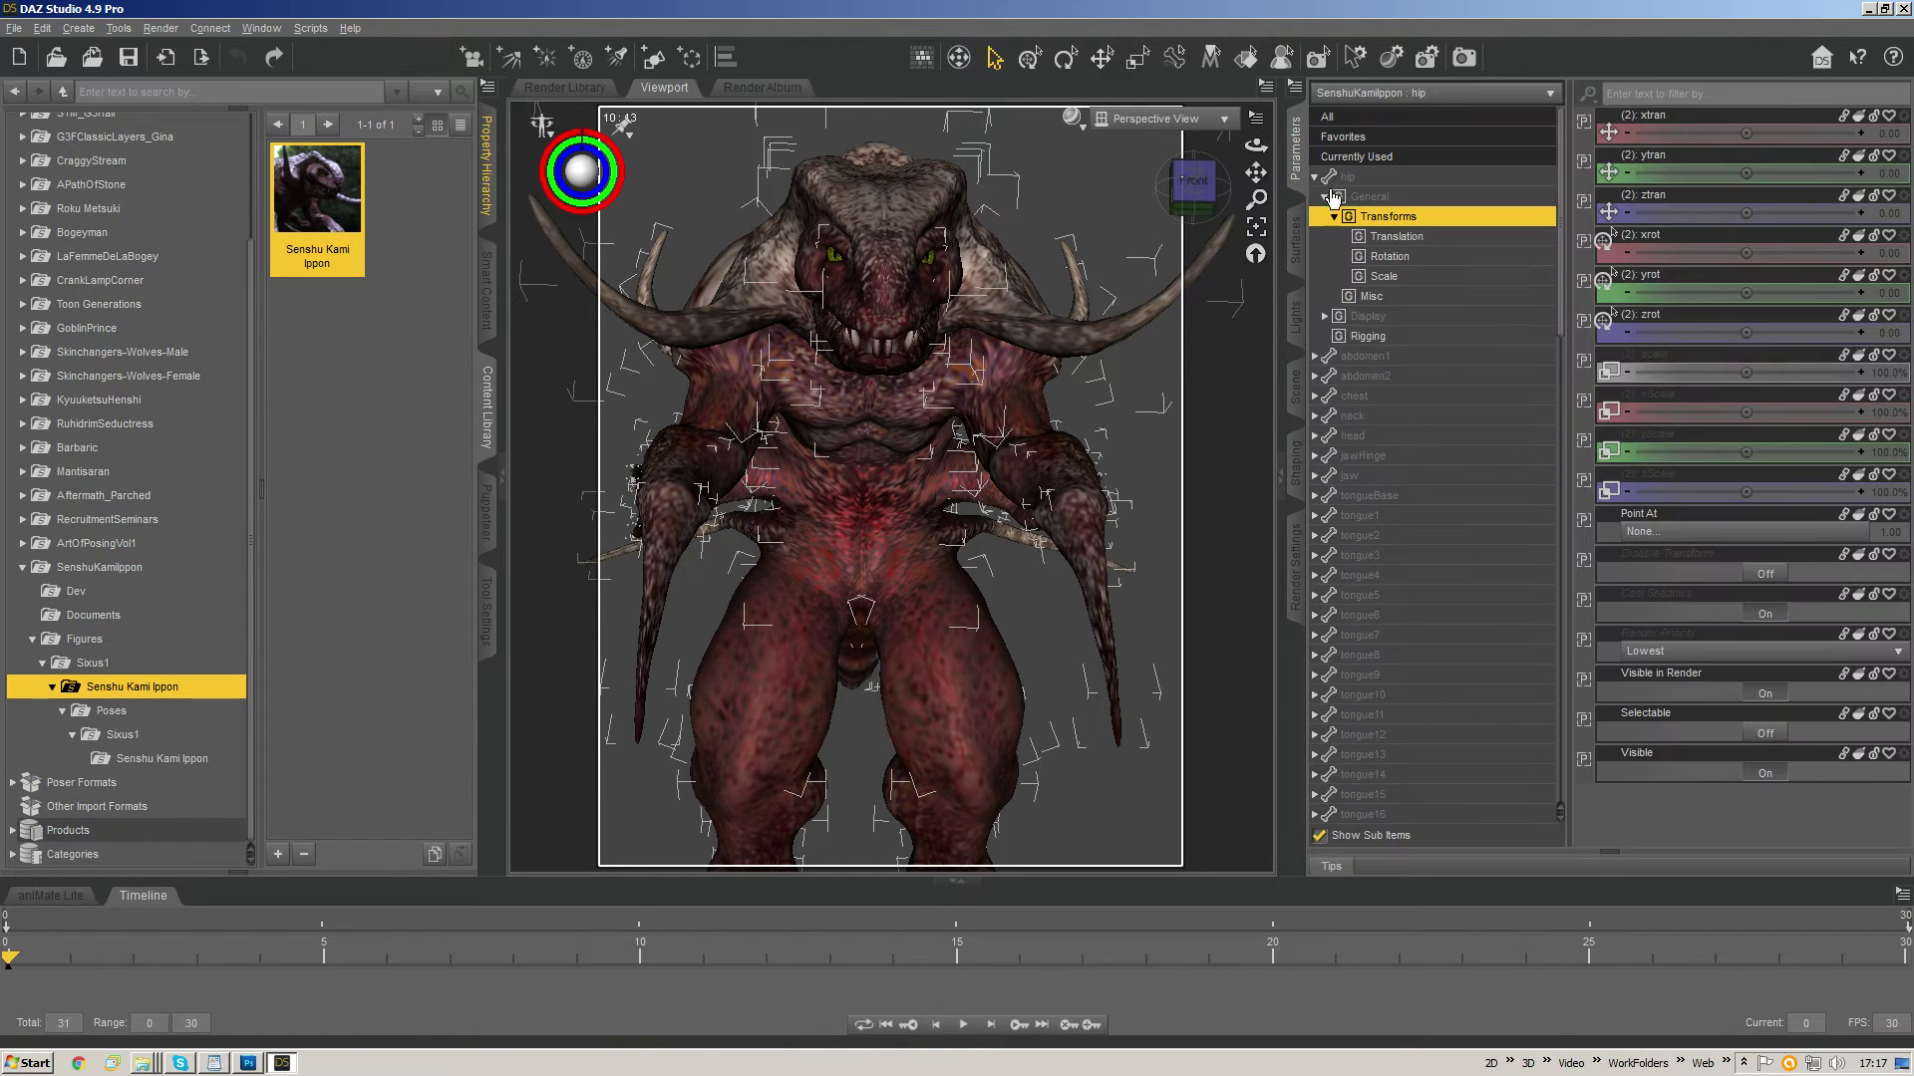
left_click(1315, 178)
scroll(1415, 334, "down", 7)
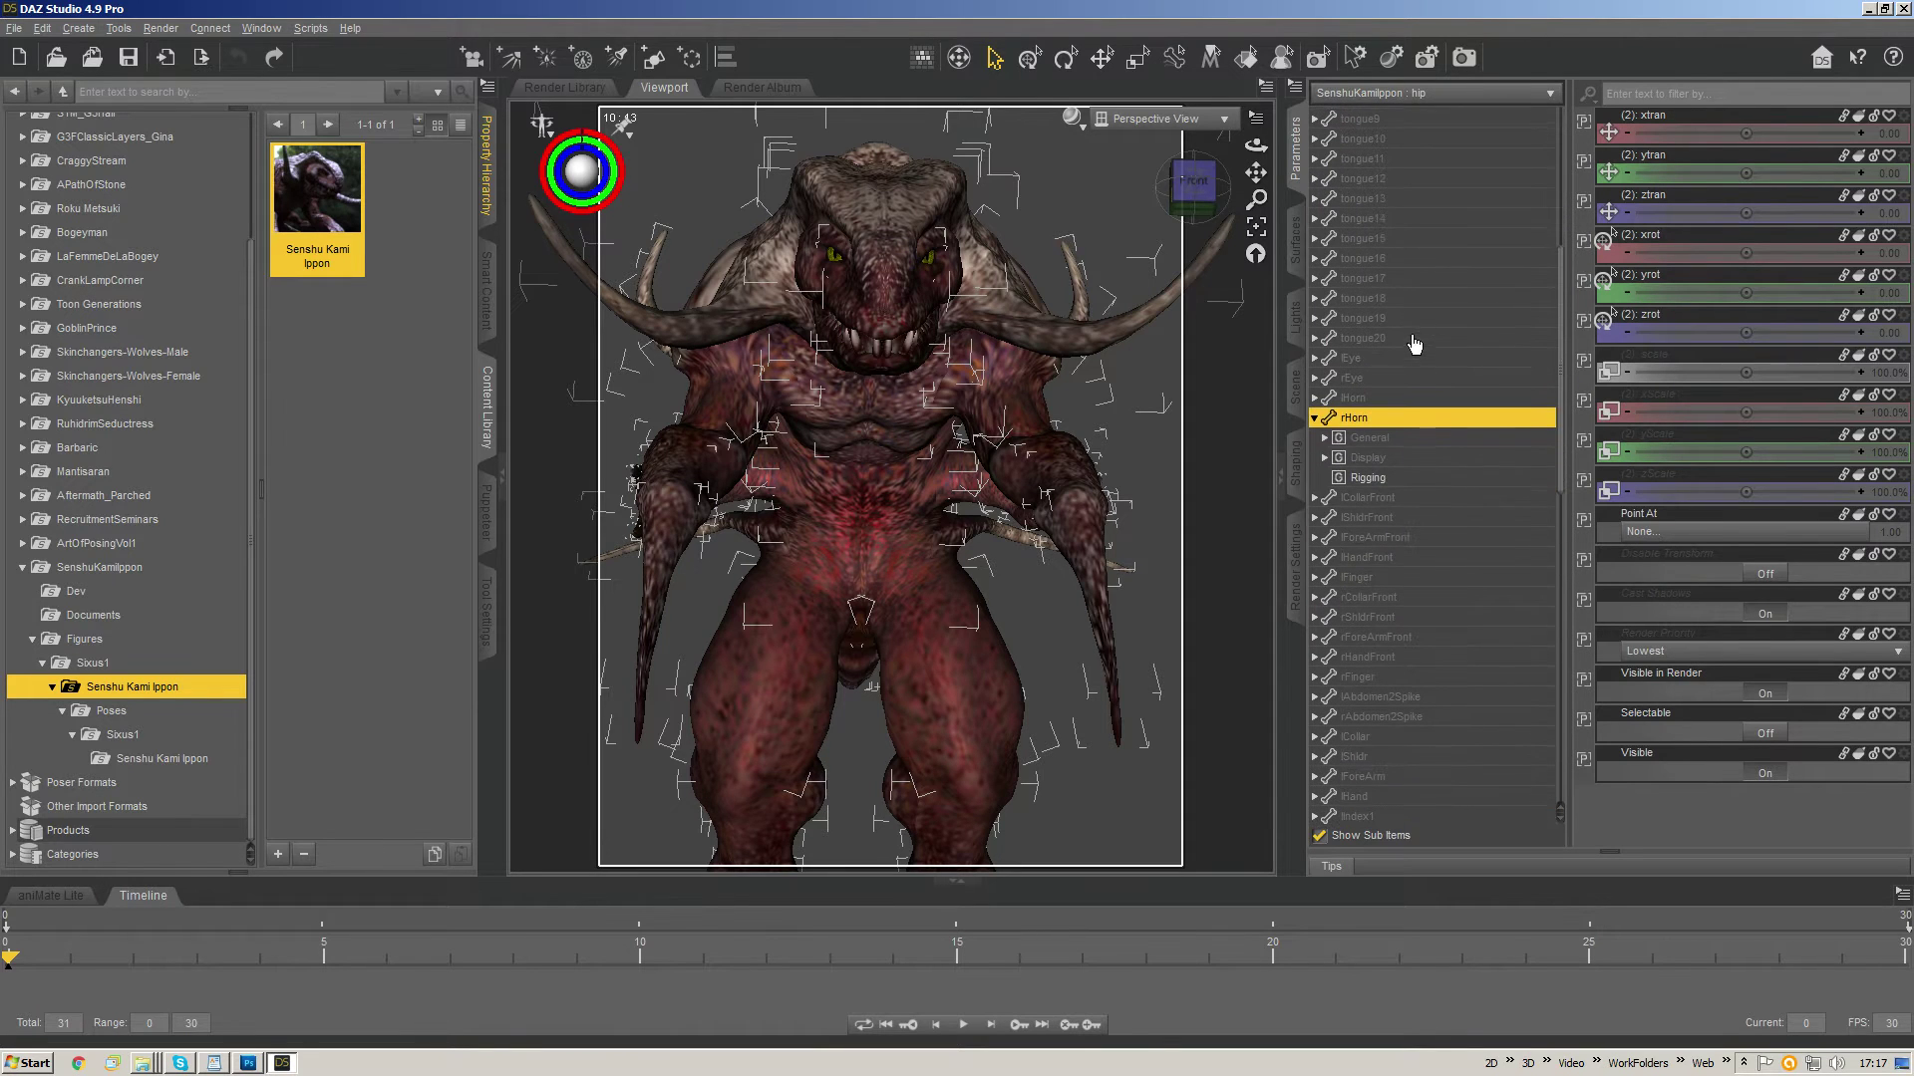
left_click(1316, 419)
scroll(1359, 475, "down", 14)
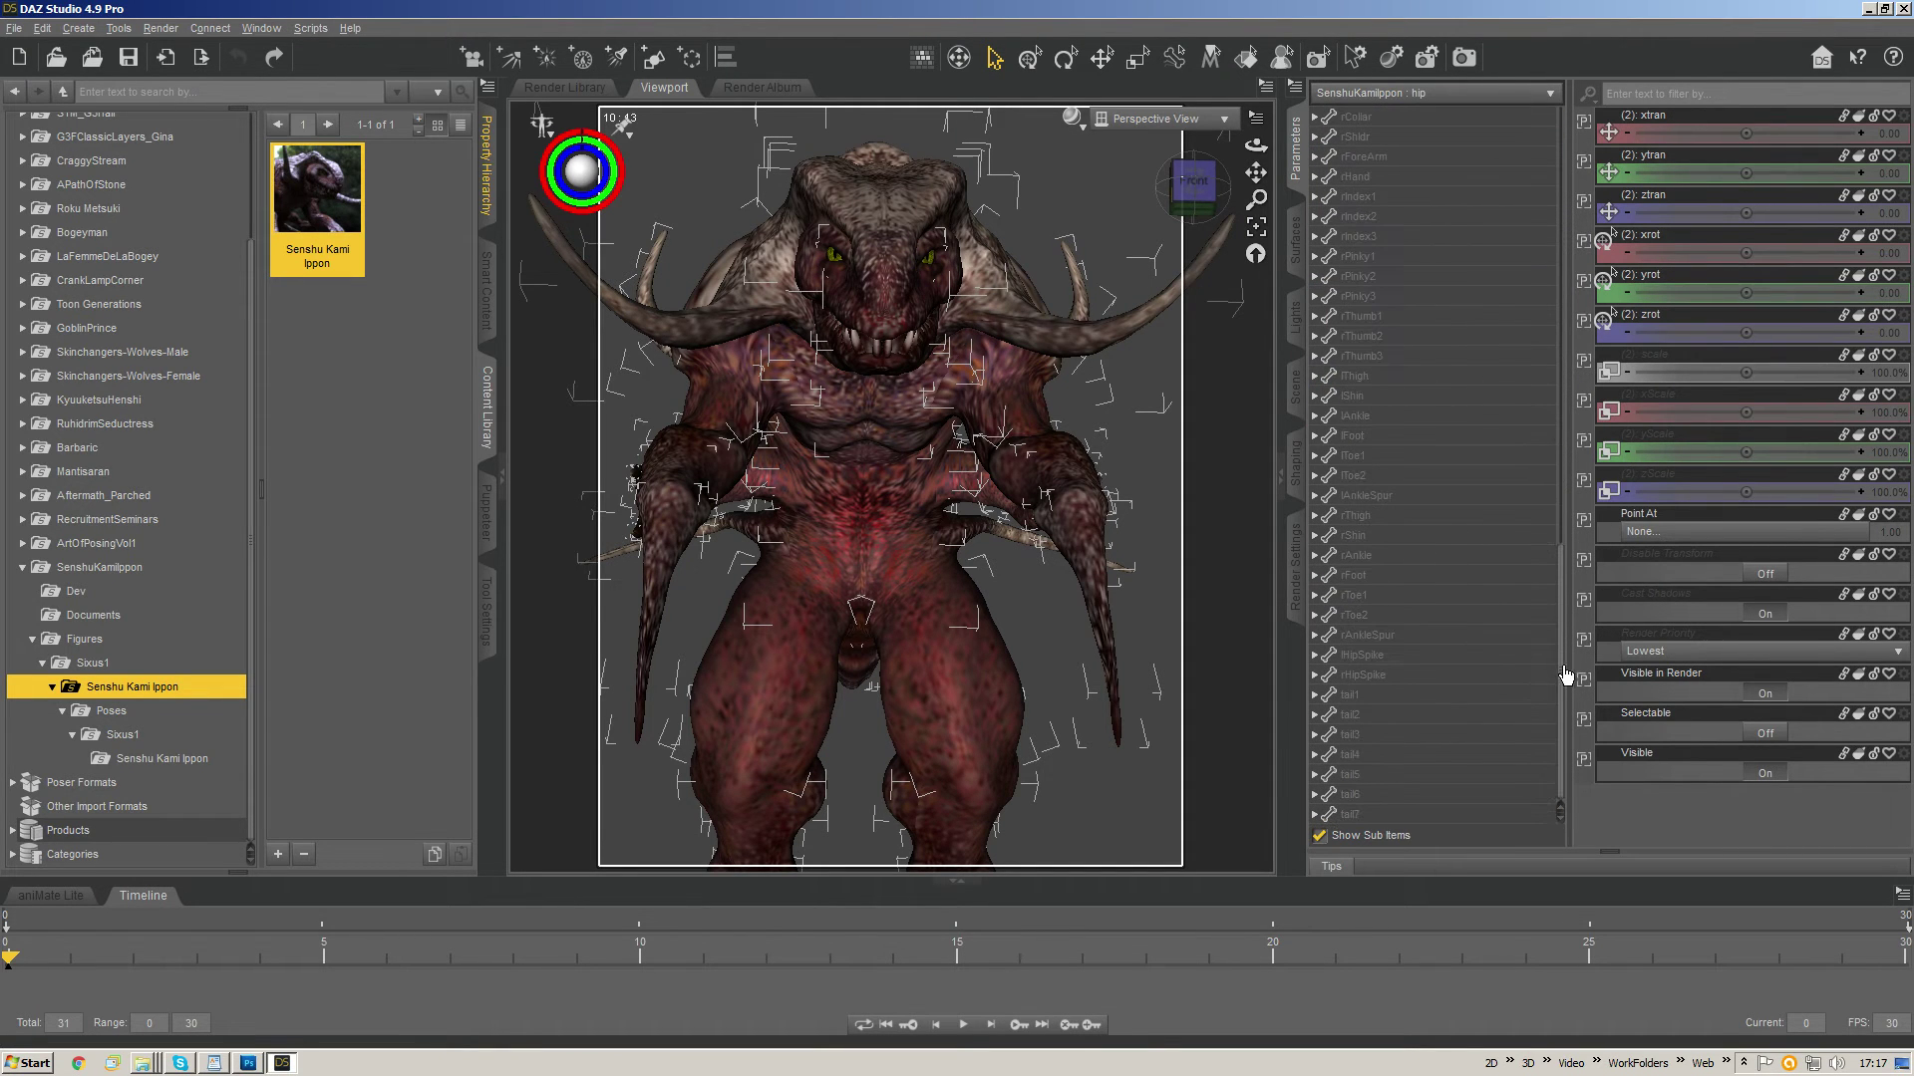
left_click_drag(1563, 668, 1592, 127)
- Browse the bone groups from hip down to the tongue bones and back, comparing each bone's parameters with the combined list
left_click(1454, 182)
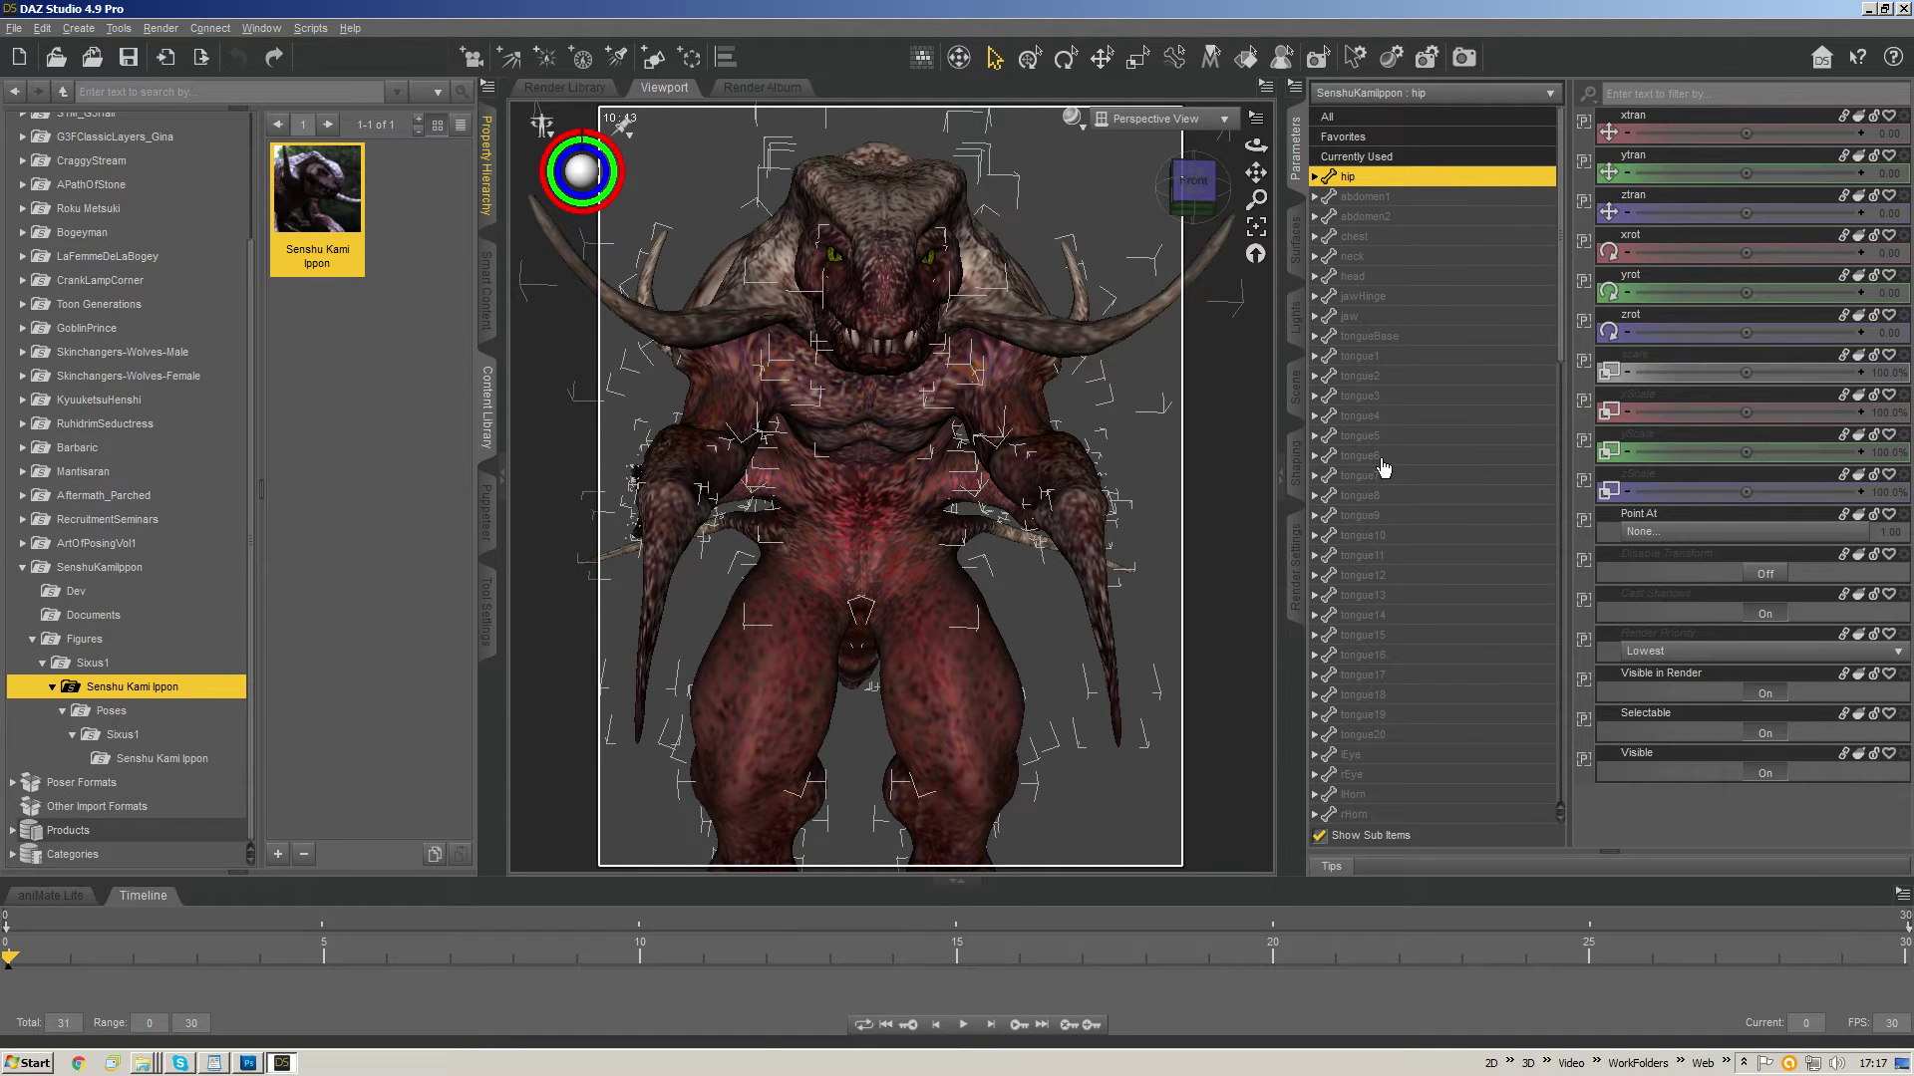
key("Down")
key("Down")
key("Down")
key("Down")
key("Up")
key("Up")
key("Up")
key("Up")
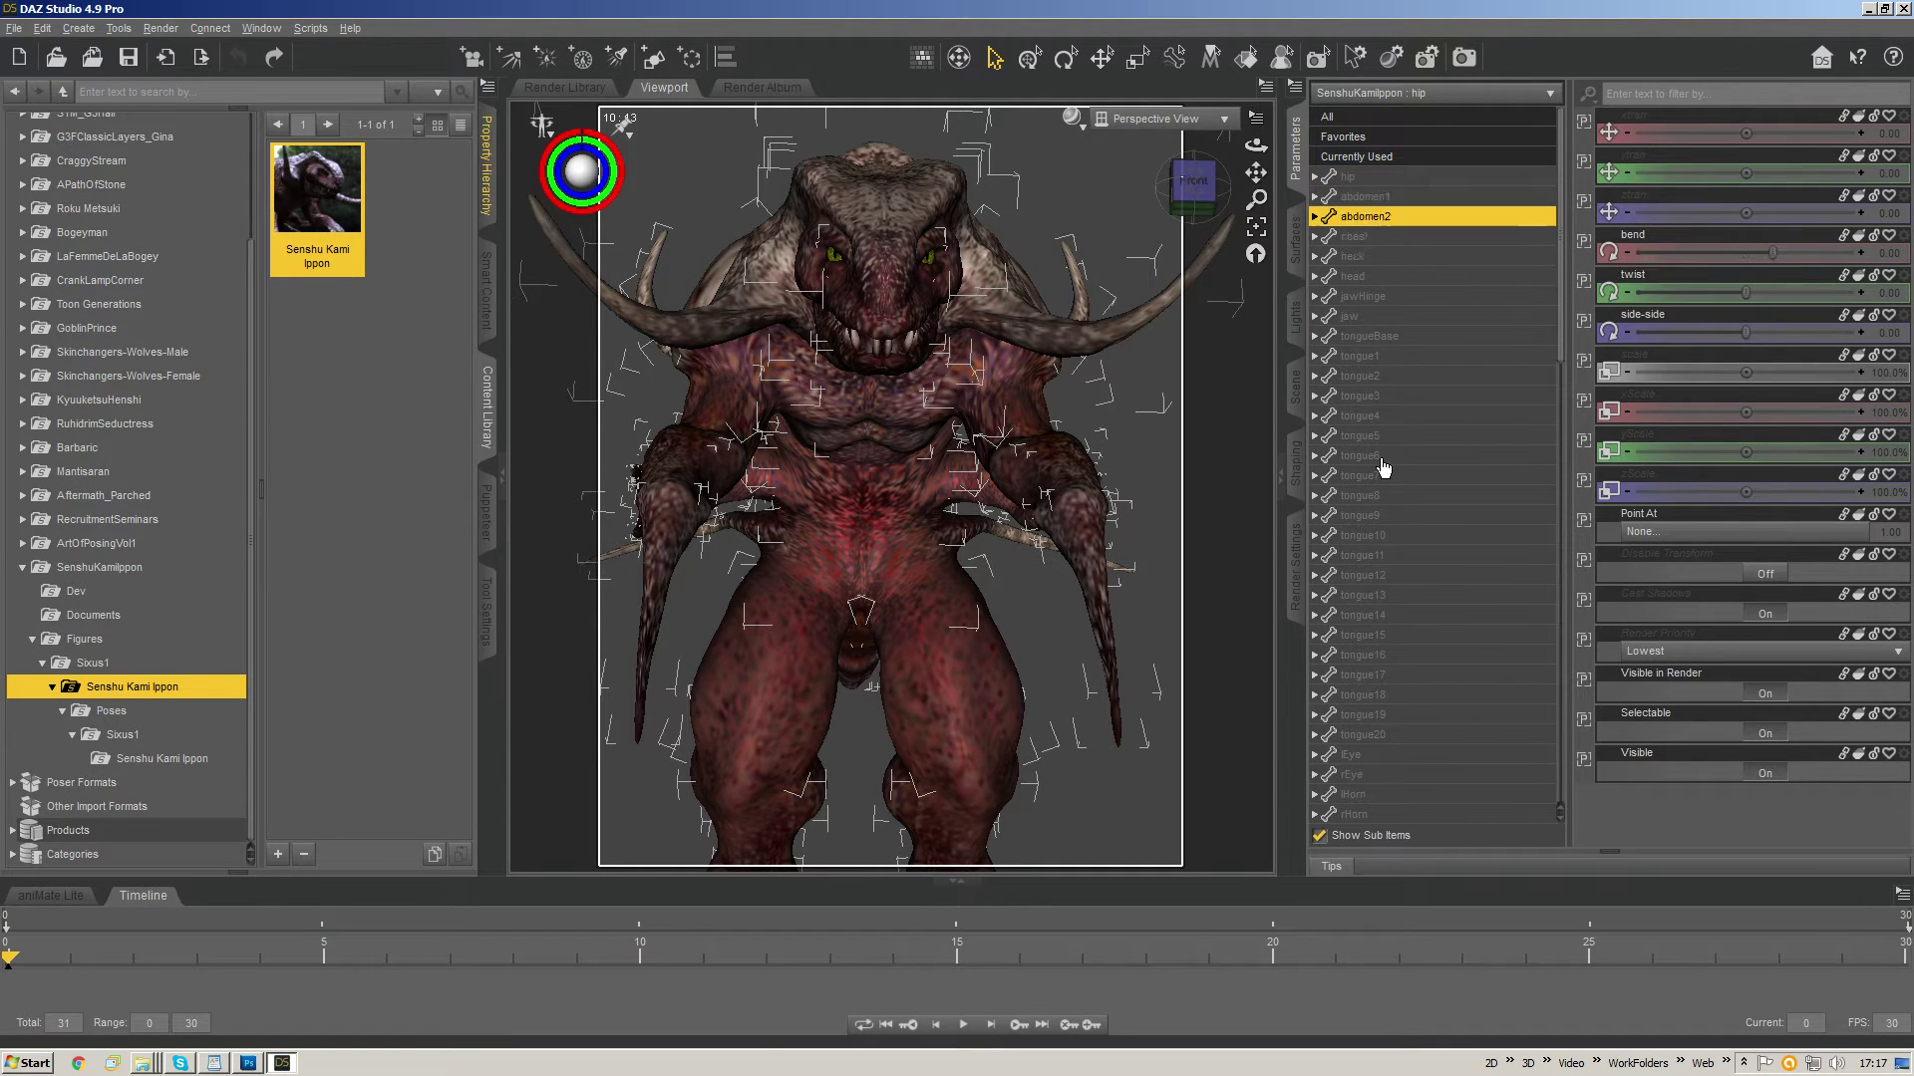
key("Down")
key("Down")
key("Down")
key("Down")
key("Down")
key("Down")
key("Down")
key("Down")
key("Down")
key("Down")
key("Down")
key("Down")
key("Down")
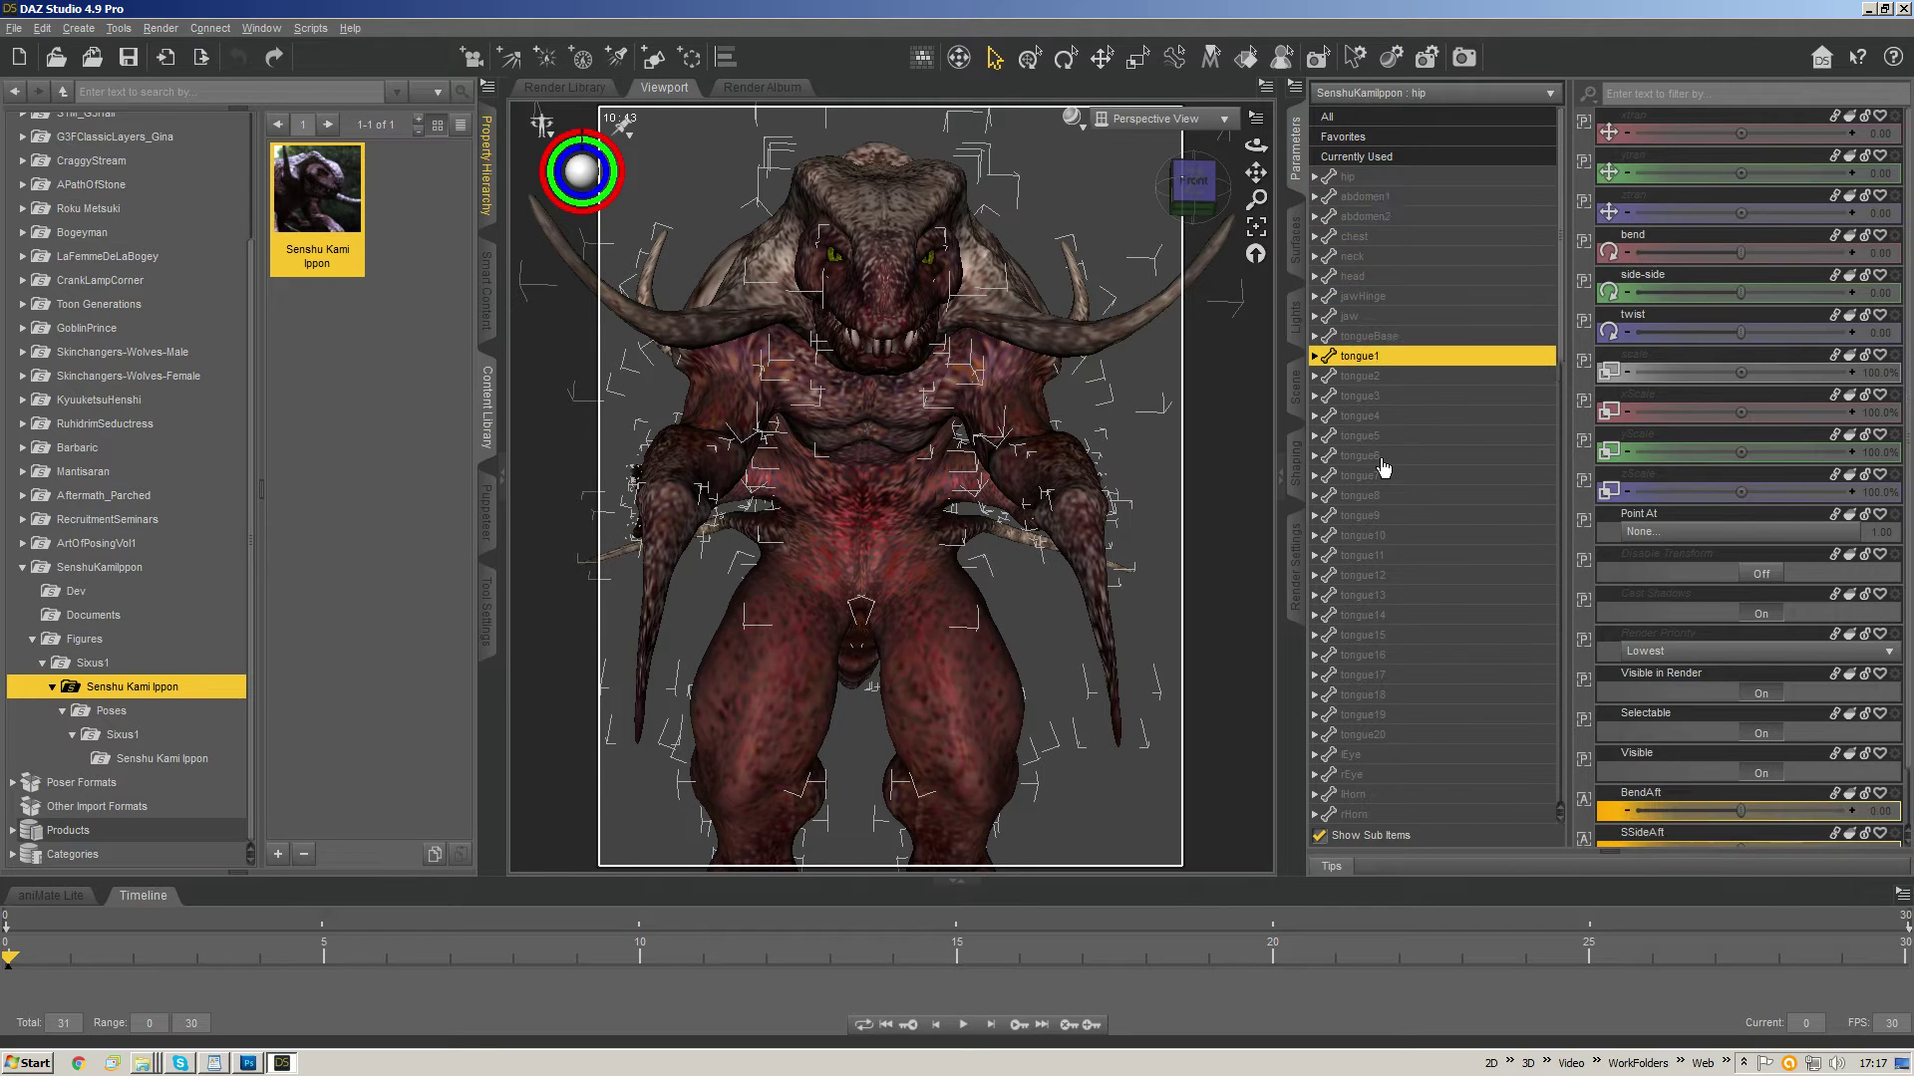
key("Up")
key("Up")
key("Up")
key("Up")
key("Up")
key("Up")
key("Up")
key("Up")
key("Up")
key("Up")
key("Up")
key("Up")
key("Up")
key("Up")
key("Up")
key("Up")
key("Up")
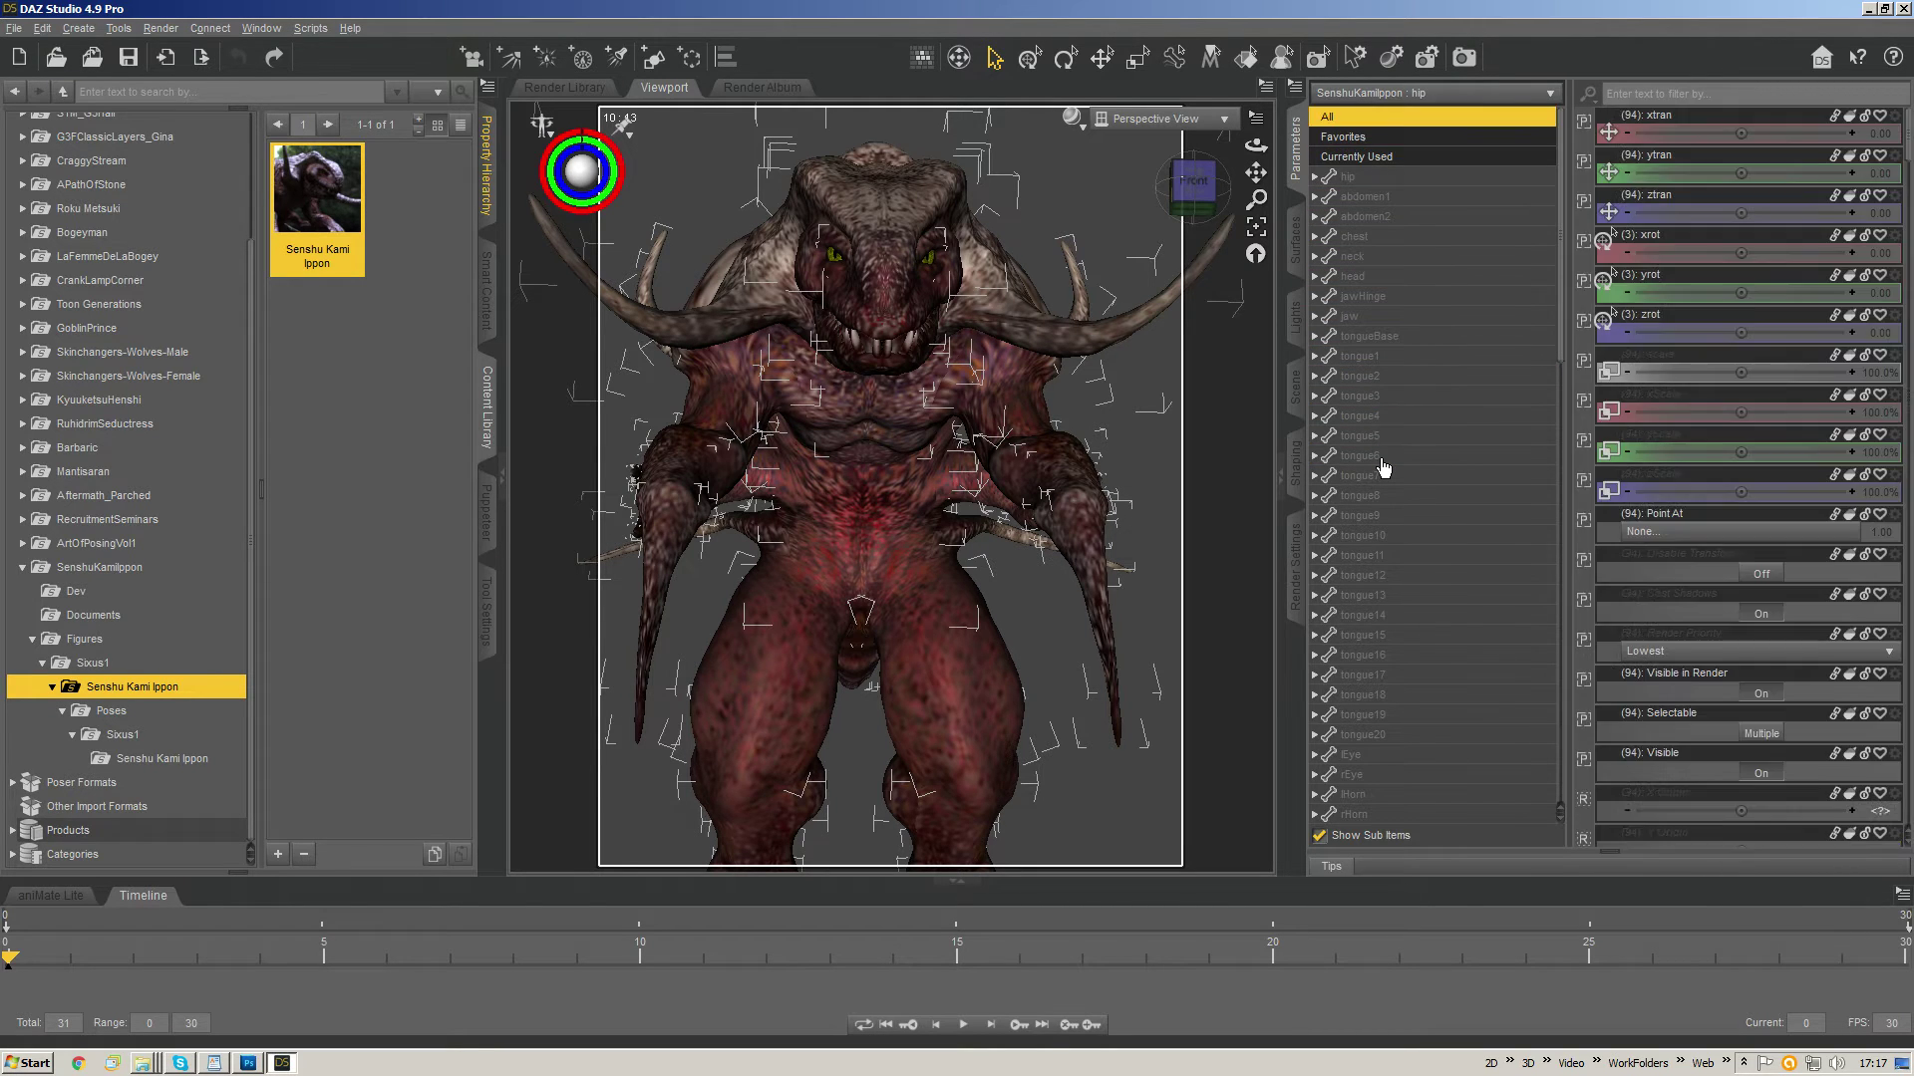
key("Down")
key("Down")
key("Down")
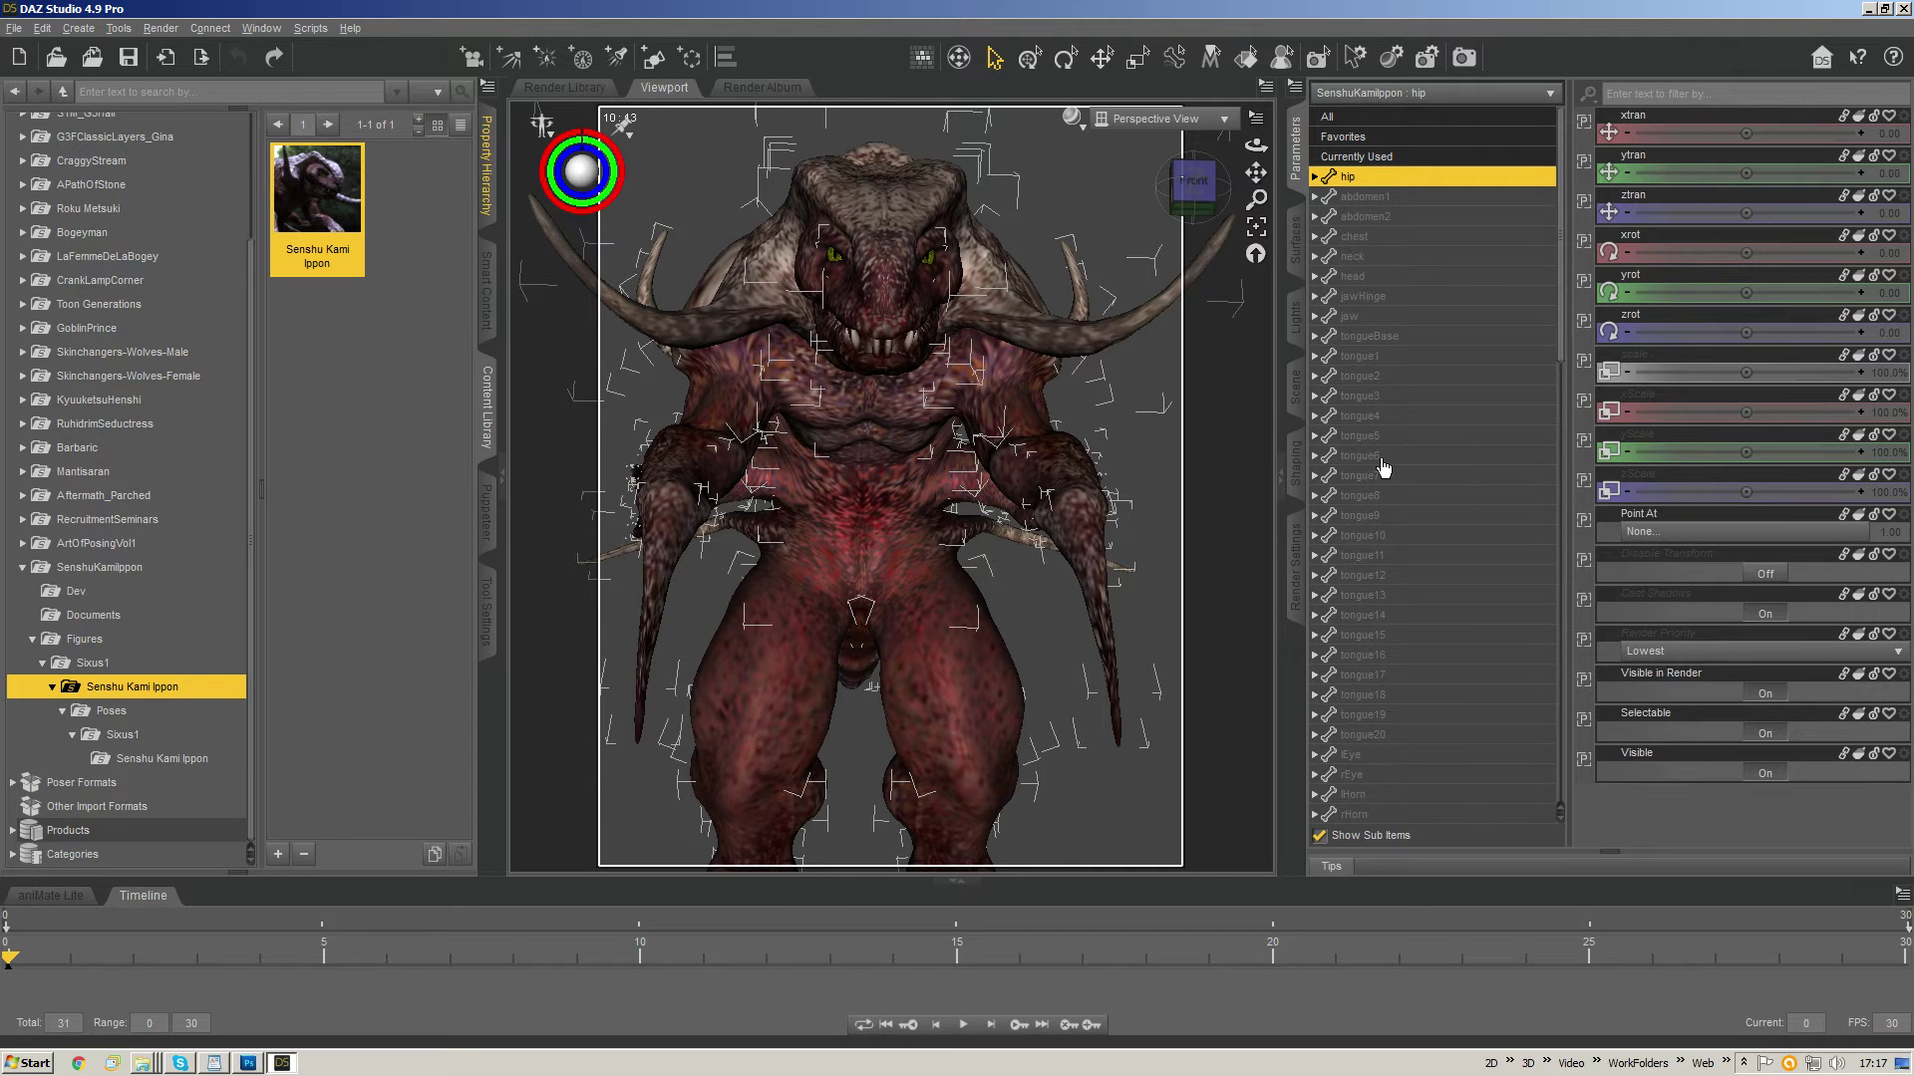
- Extend the group selection from hip through chest and select their shared bend, twist and side-side parameters
key("shift+Down")
key("shift+Down")
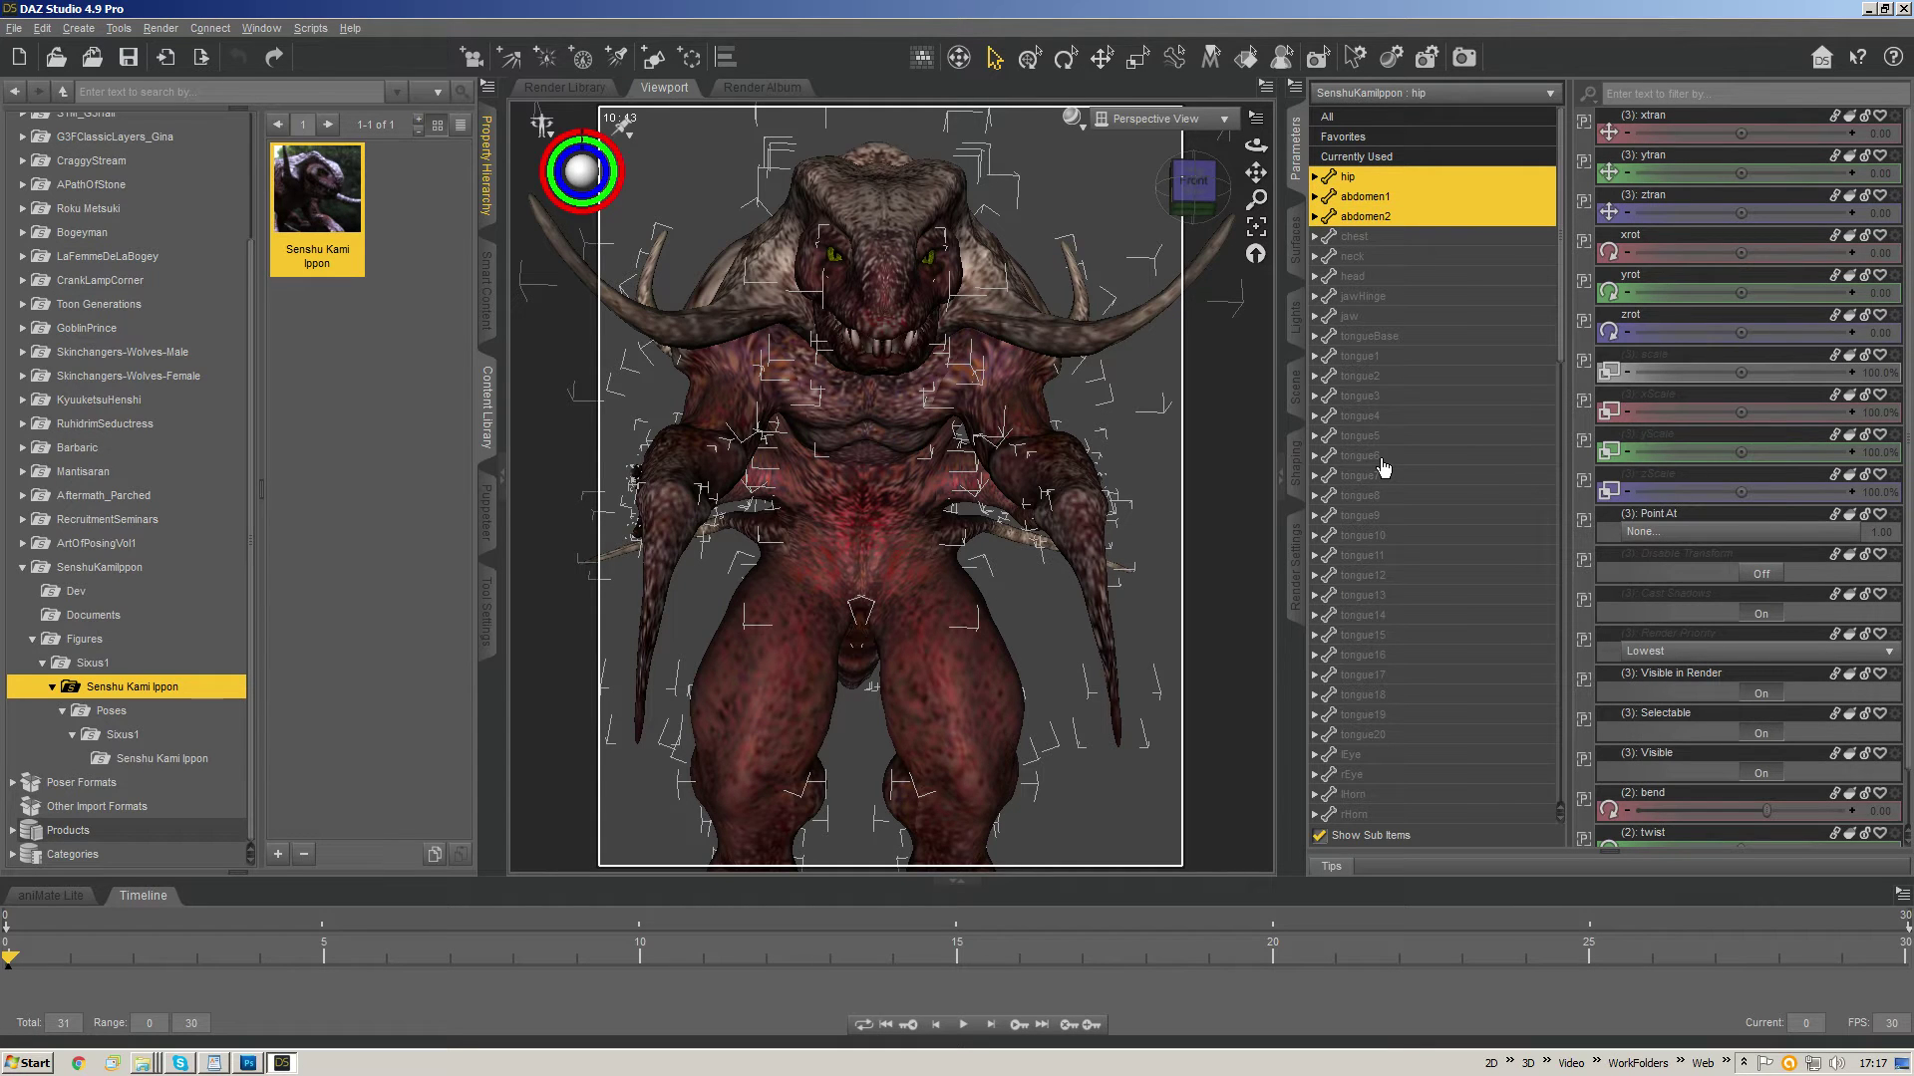
key("shift+Down")
key("shift+Down")
key("shift+Up")
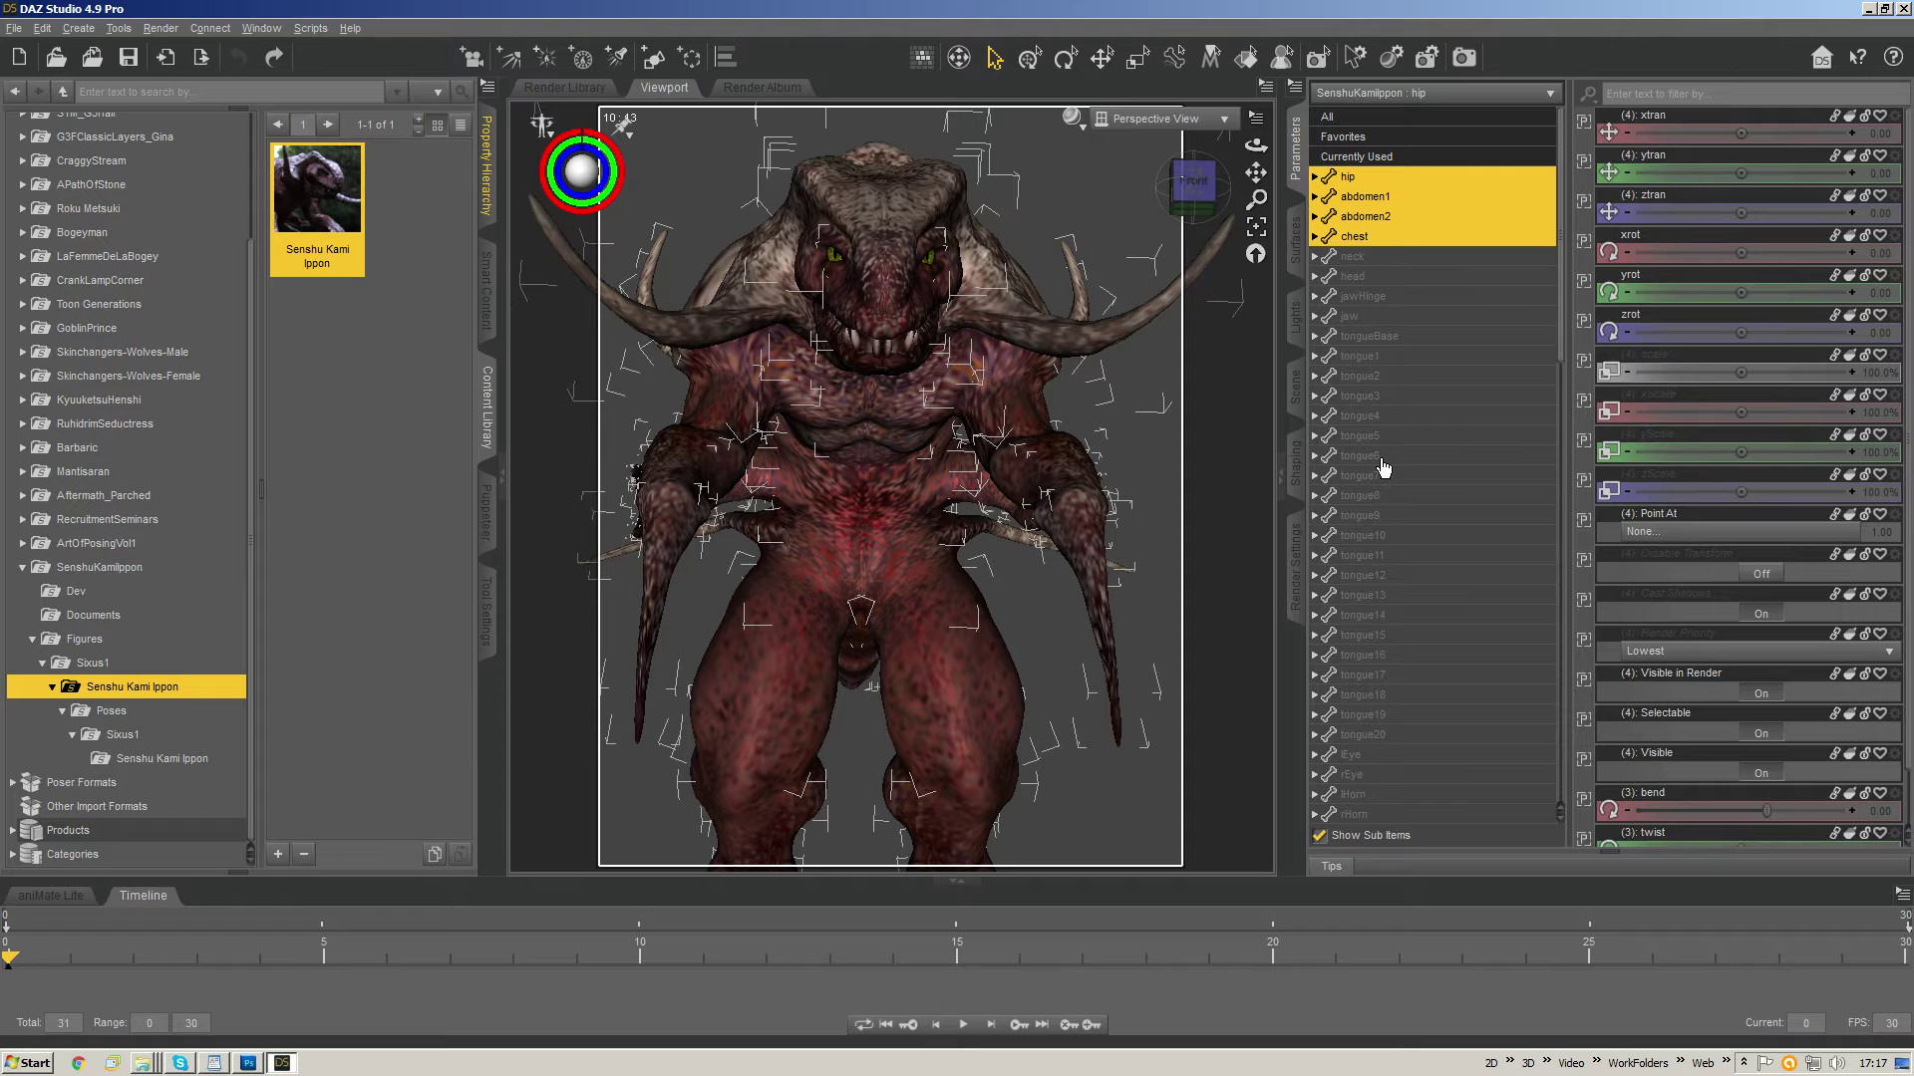
scroll(1772, 594, "down", 1)
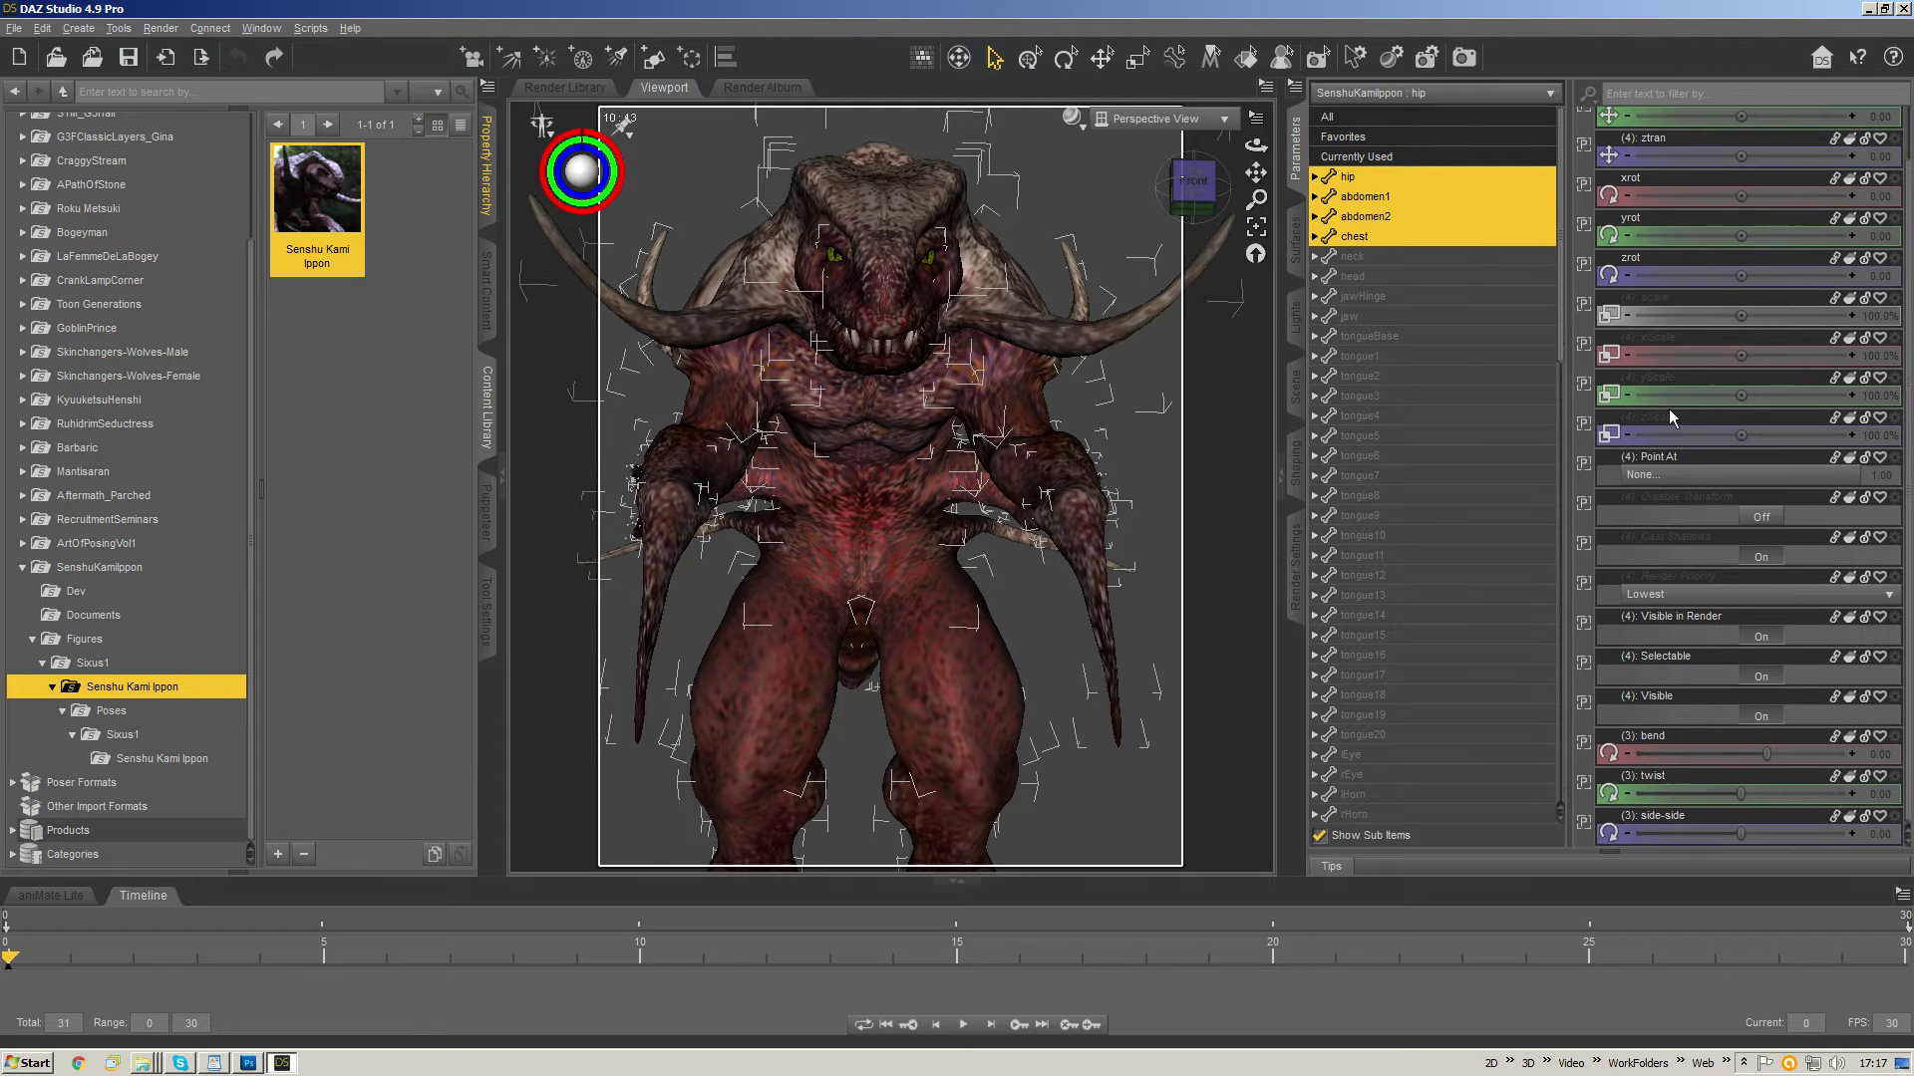
left_click(1705, 738)
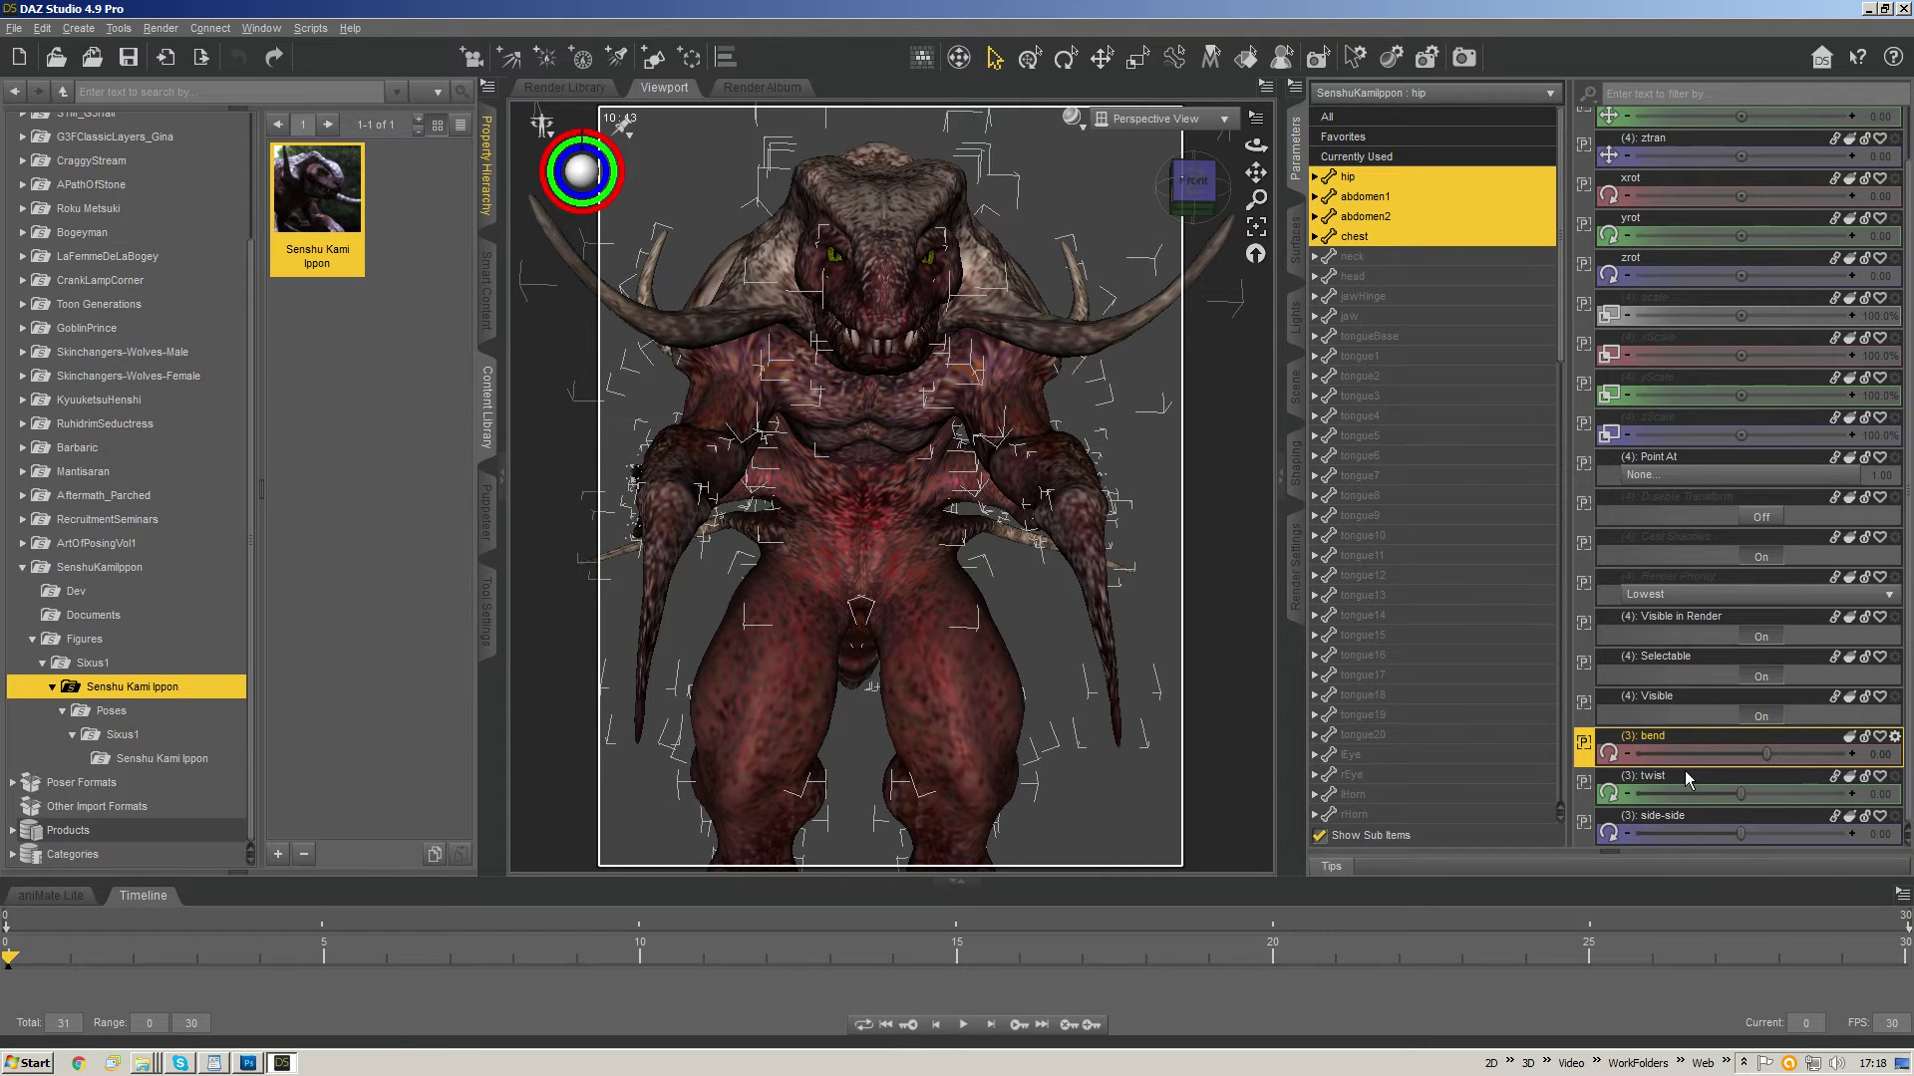
left_click(1640, 780, "ctrl")
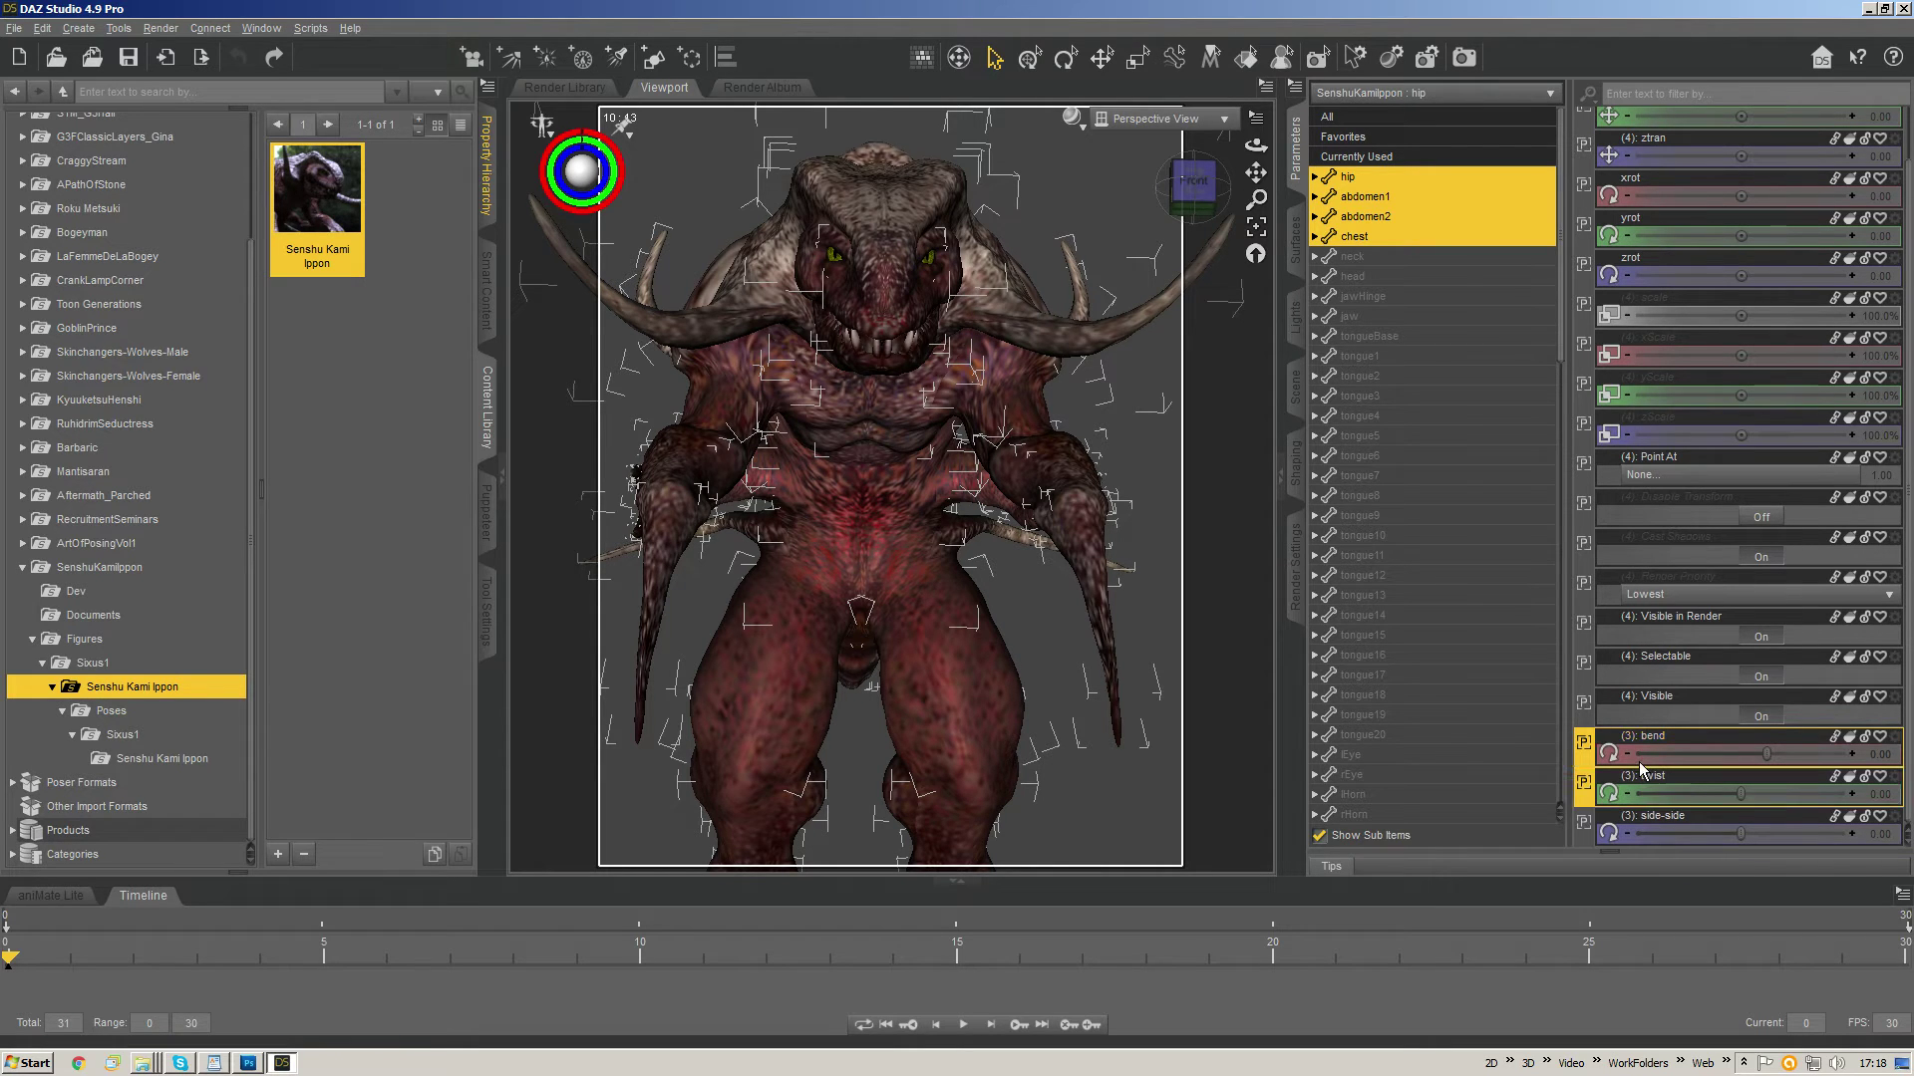
key("shift+Down")
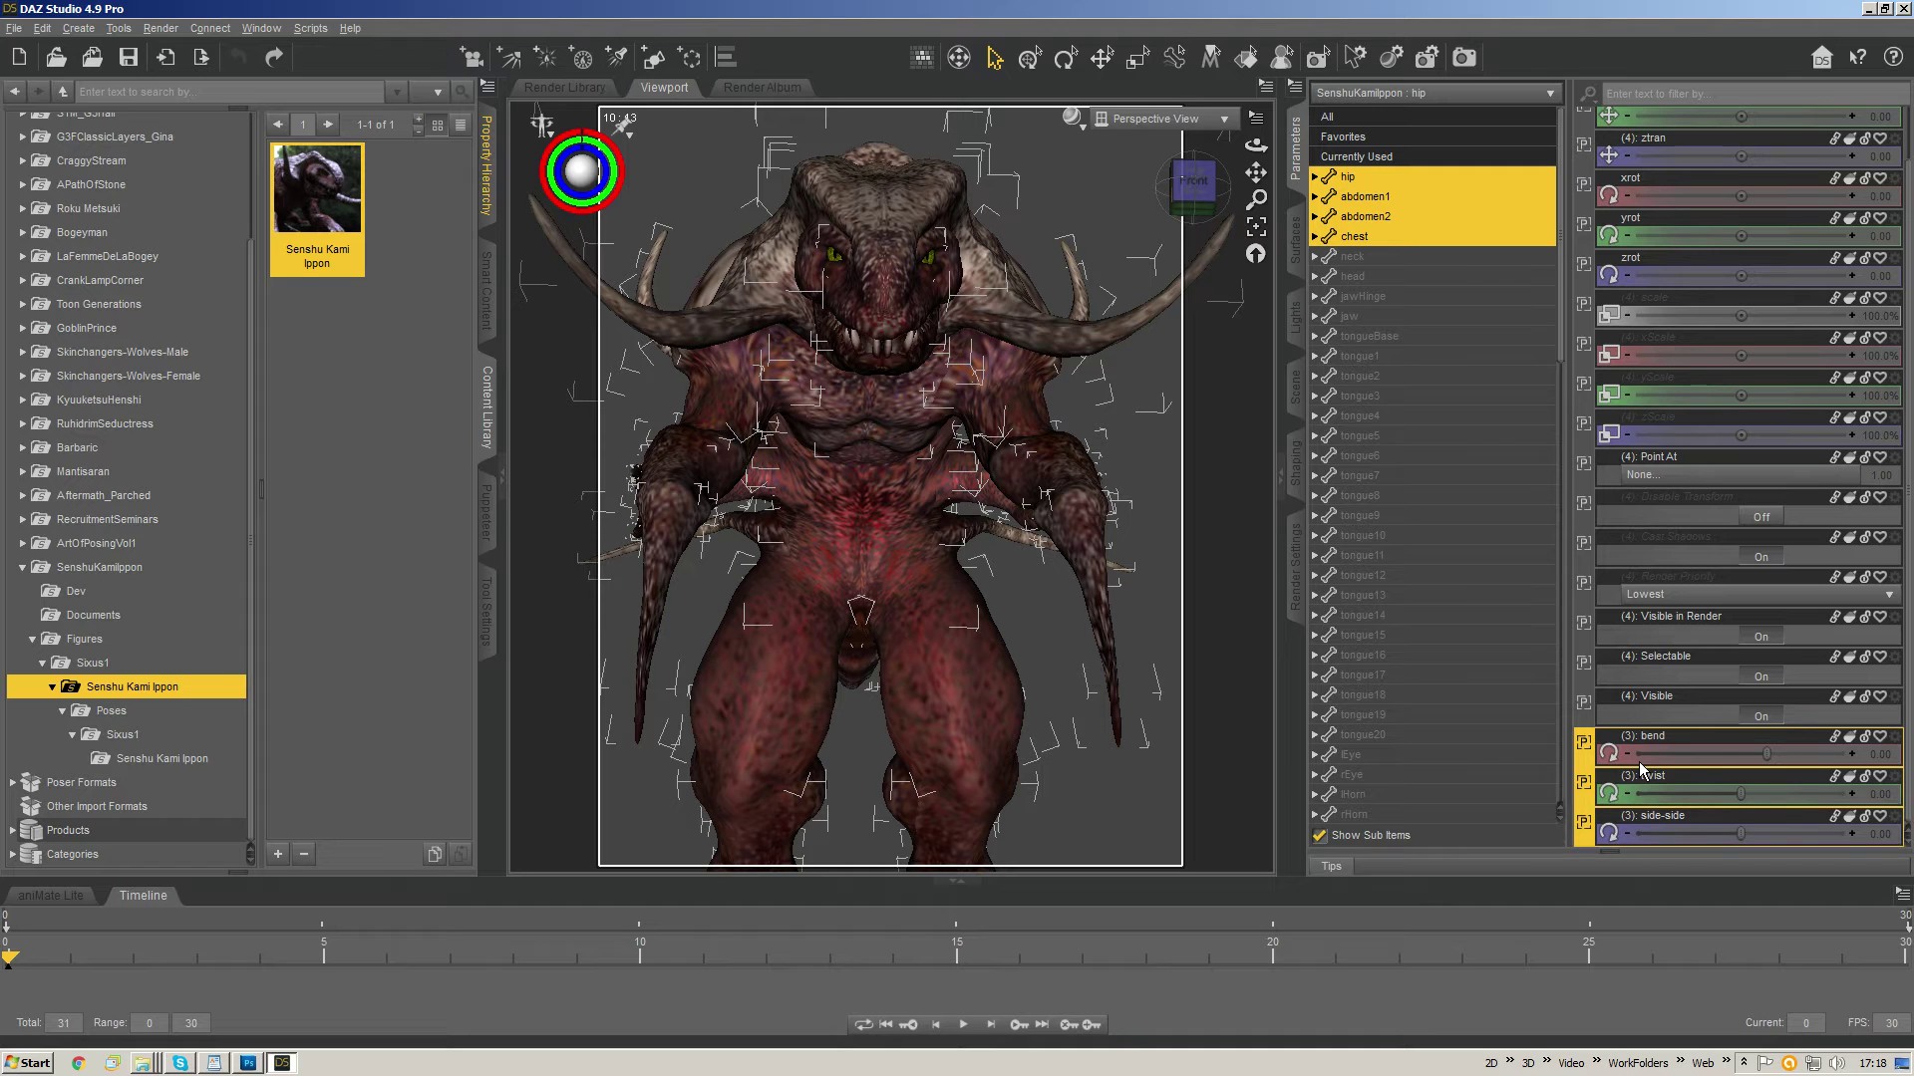
- Select the groups from hip through neck and examine their combined bend, twist and side-side parameters
left_click(1388, 181)
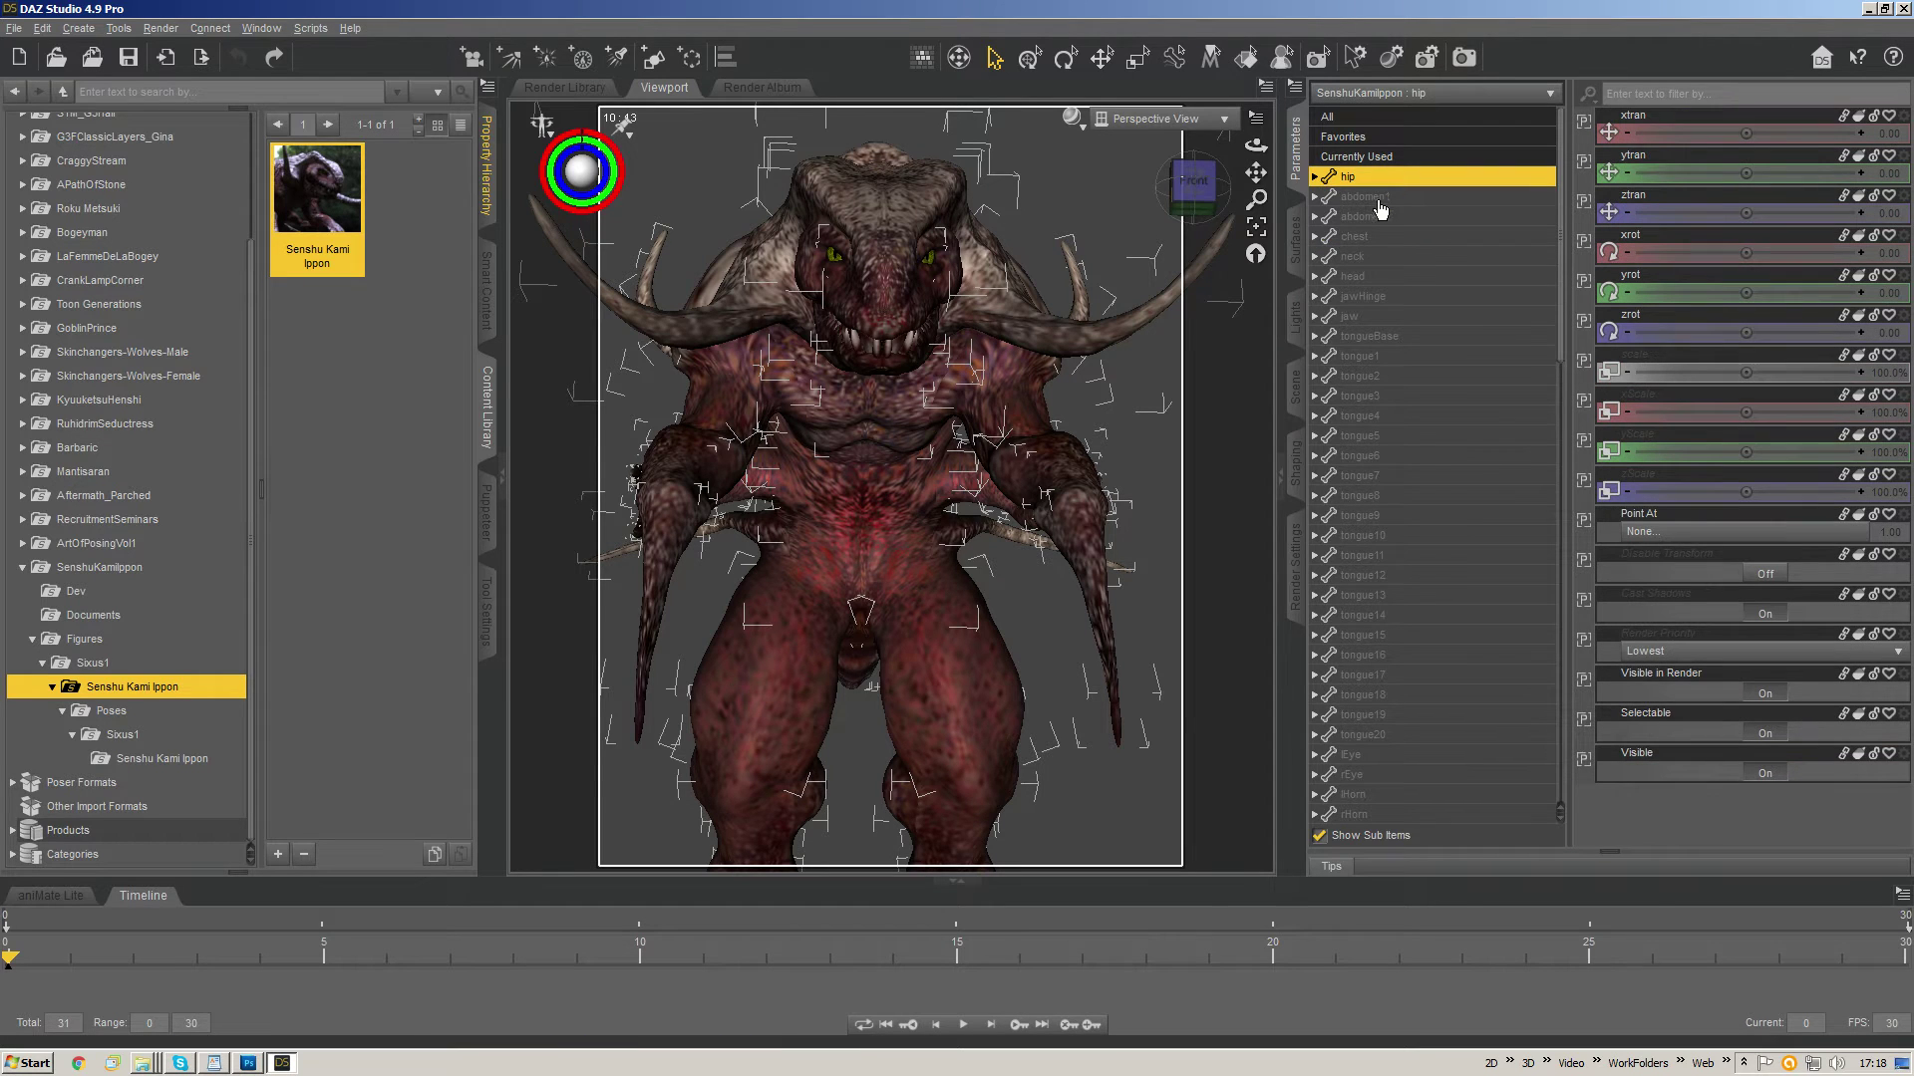
key("shift+Down")
key("shift+Down")
key("shift+Down")
key("shift+Down")
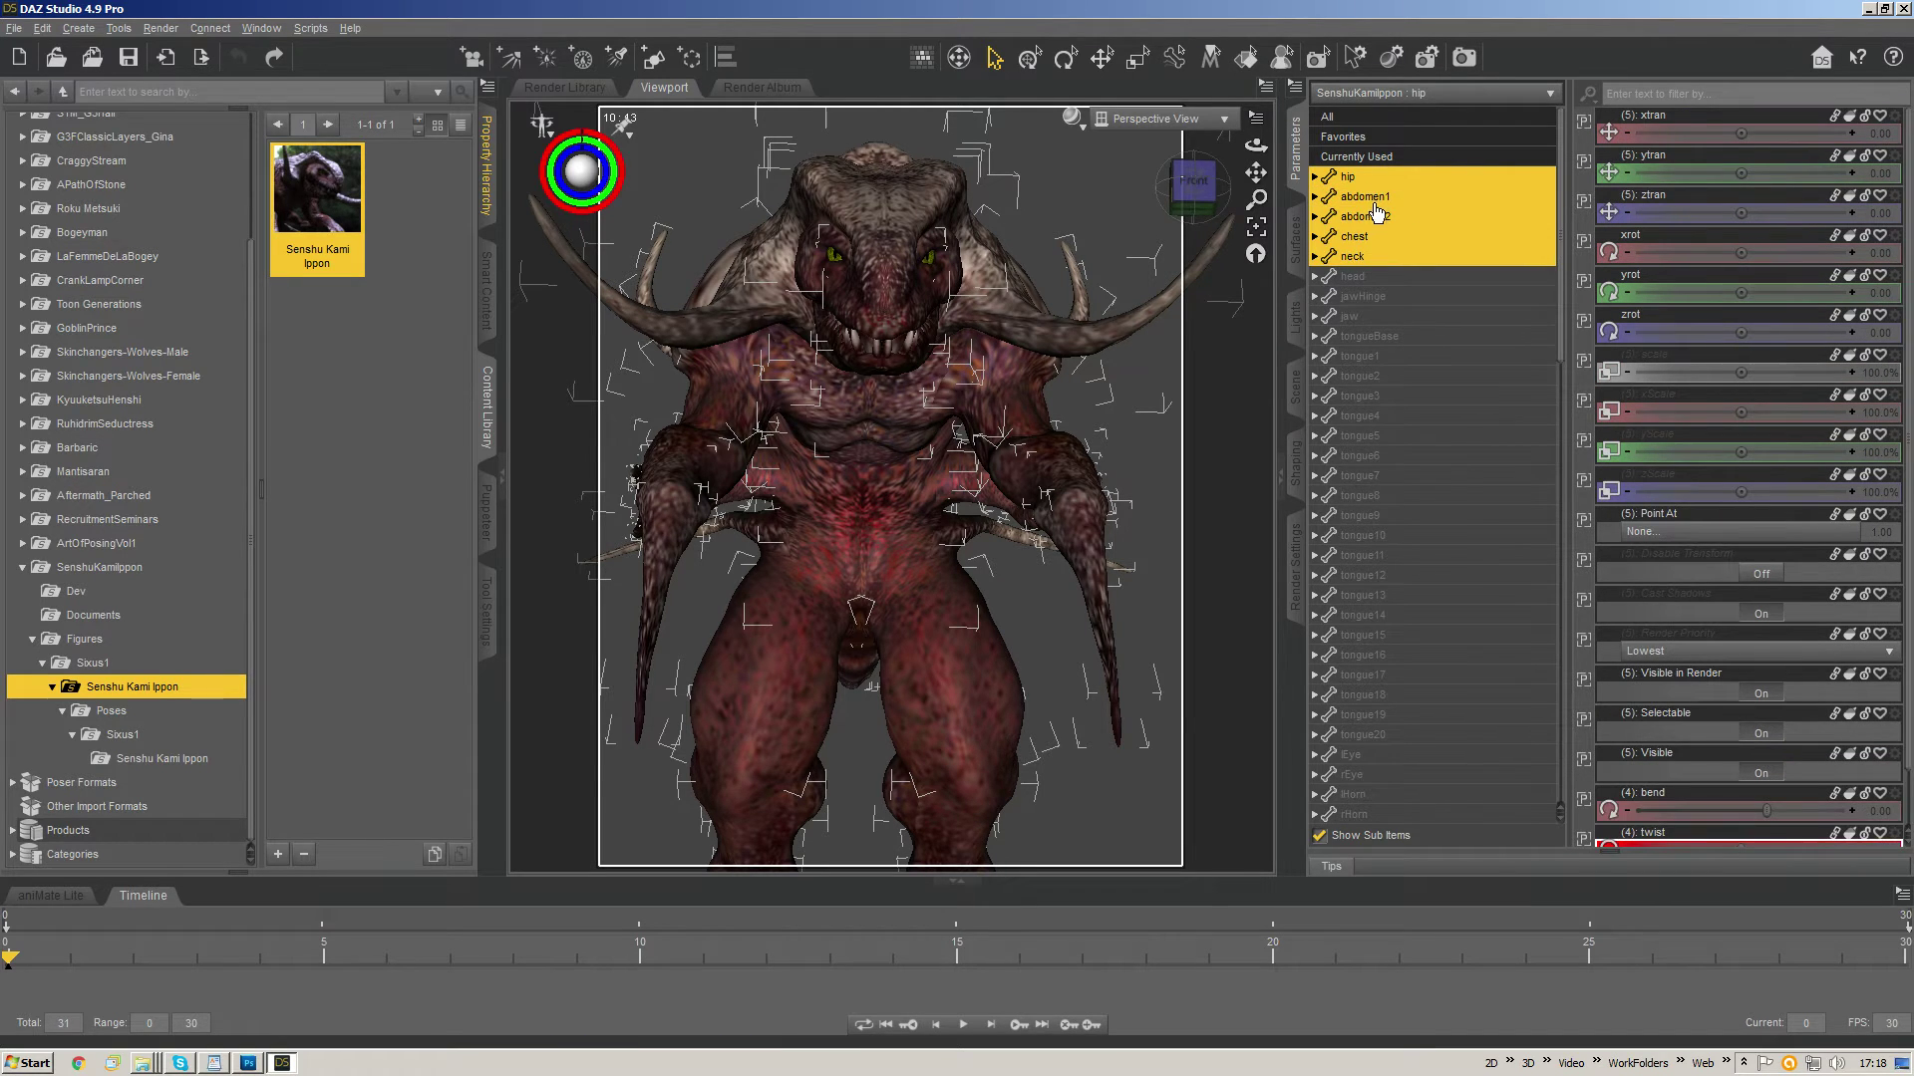
scroll(1706, 419, "down", 2)
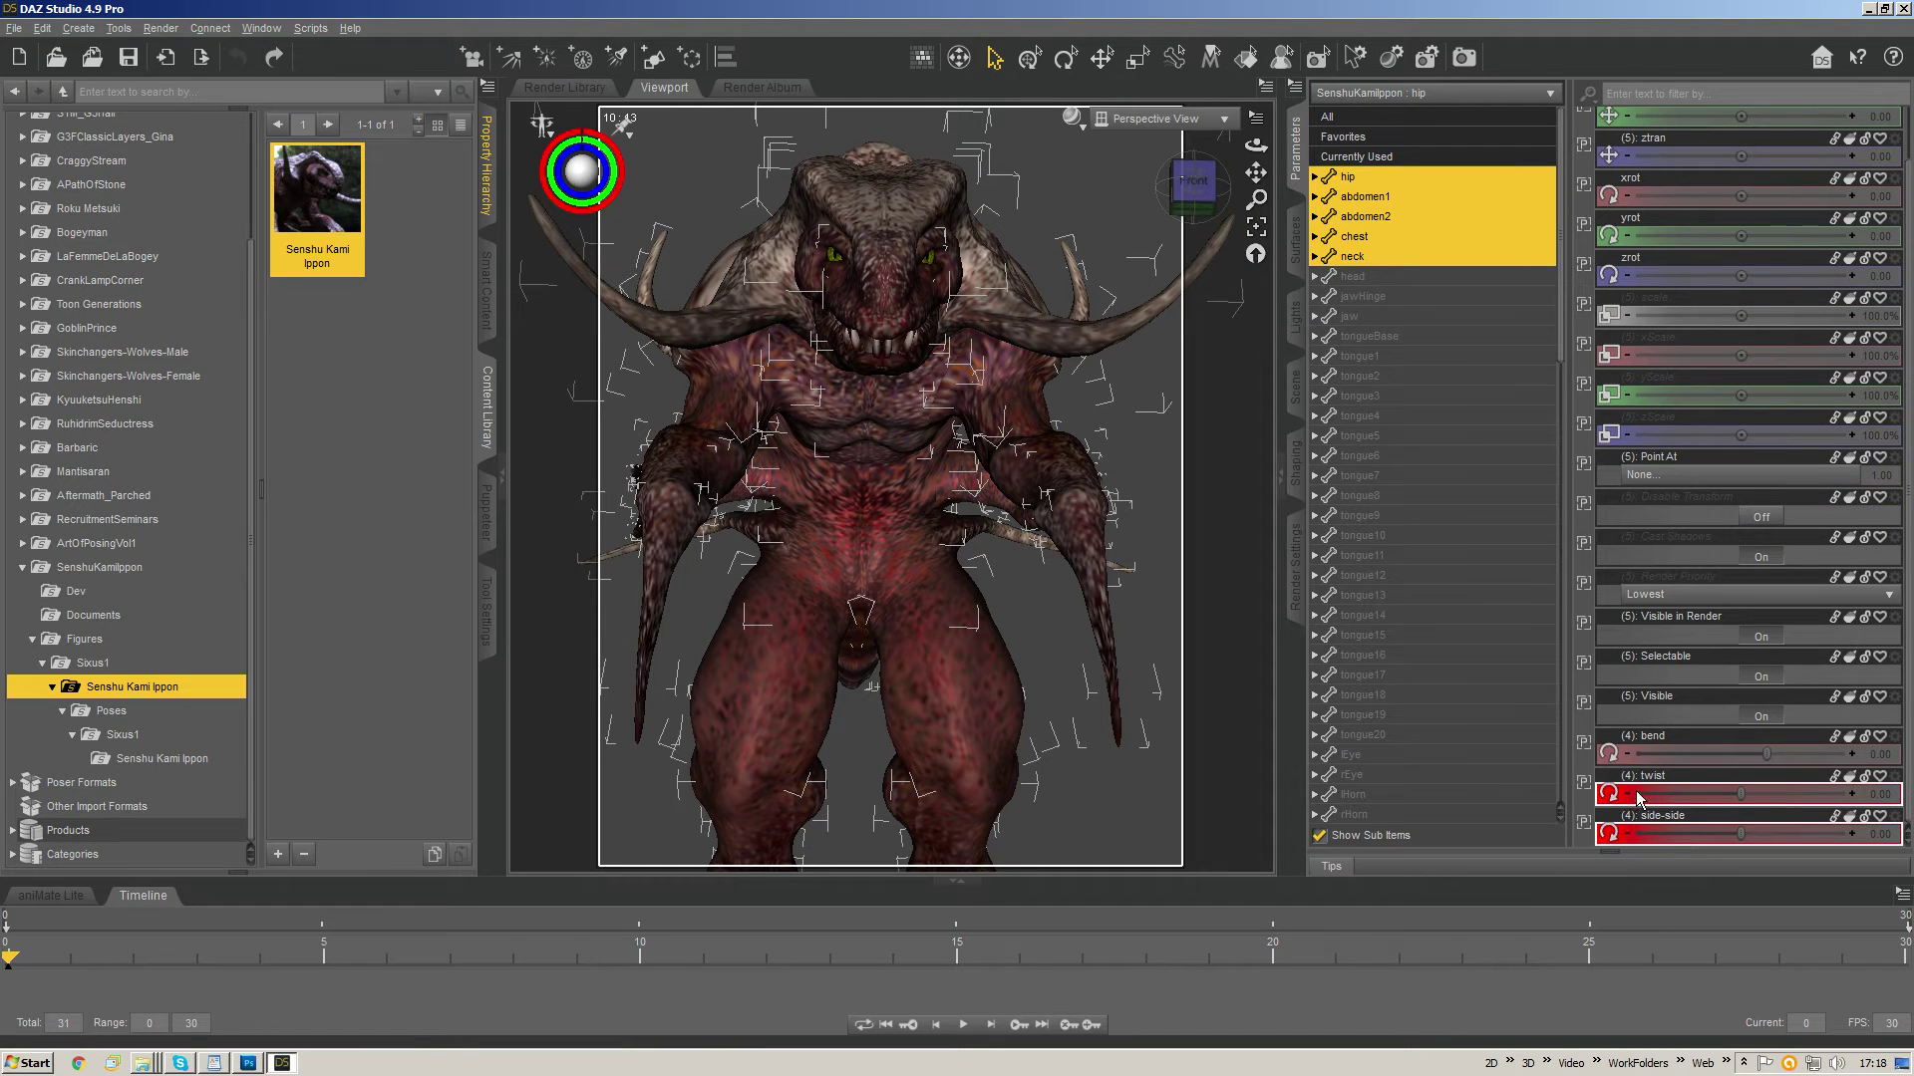
- Reselect the groups from hip through neck and collapse the Timeline pane to enlarge the workspace
left_click(1387, 179)
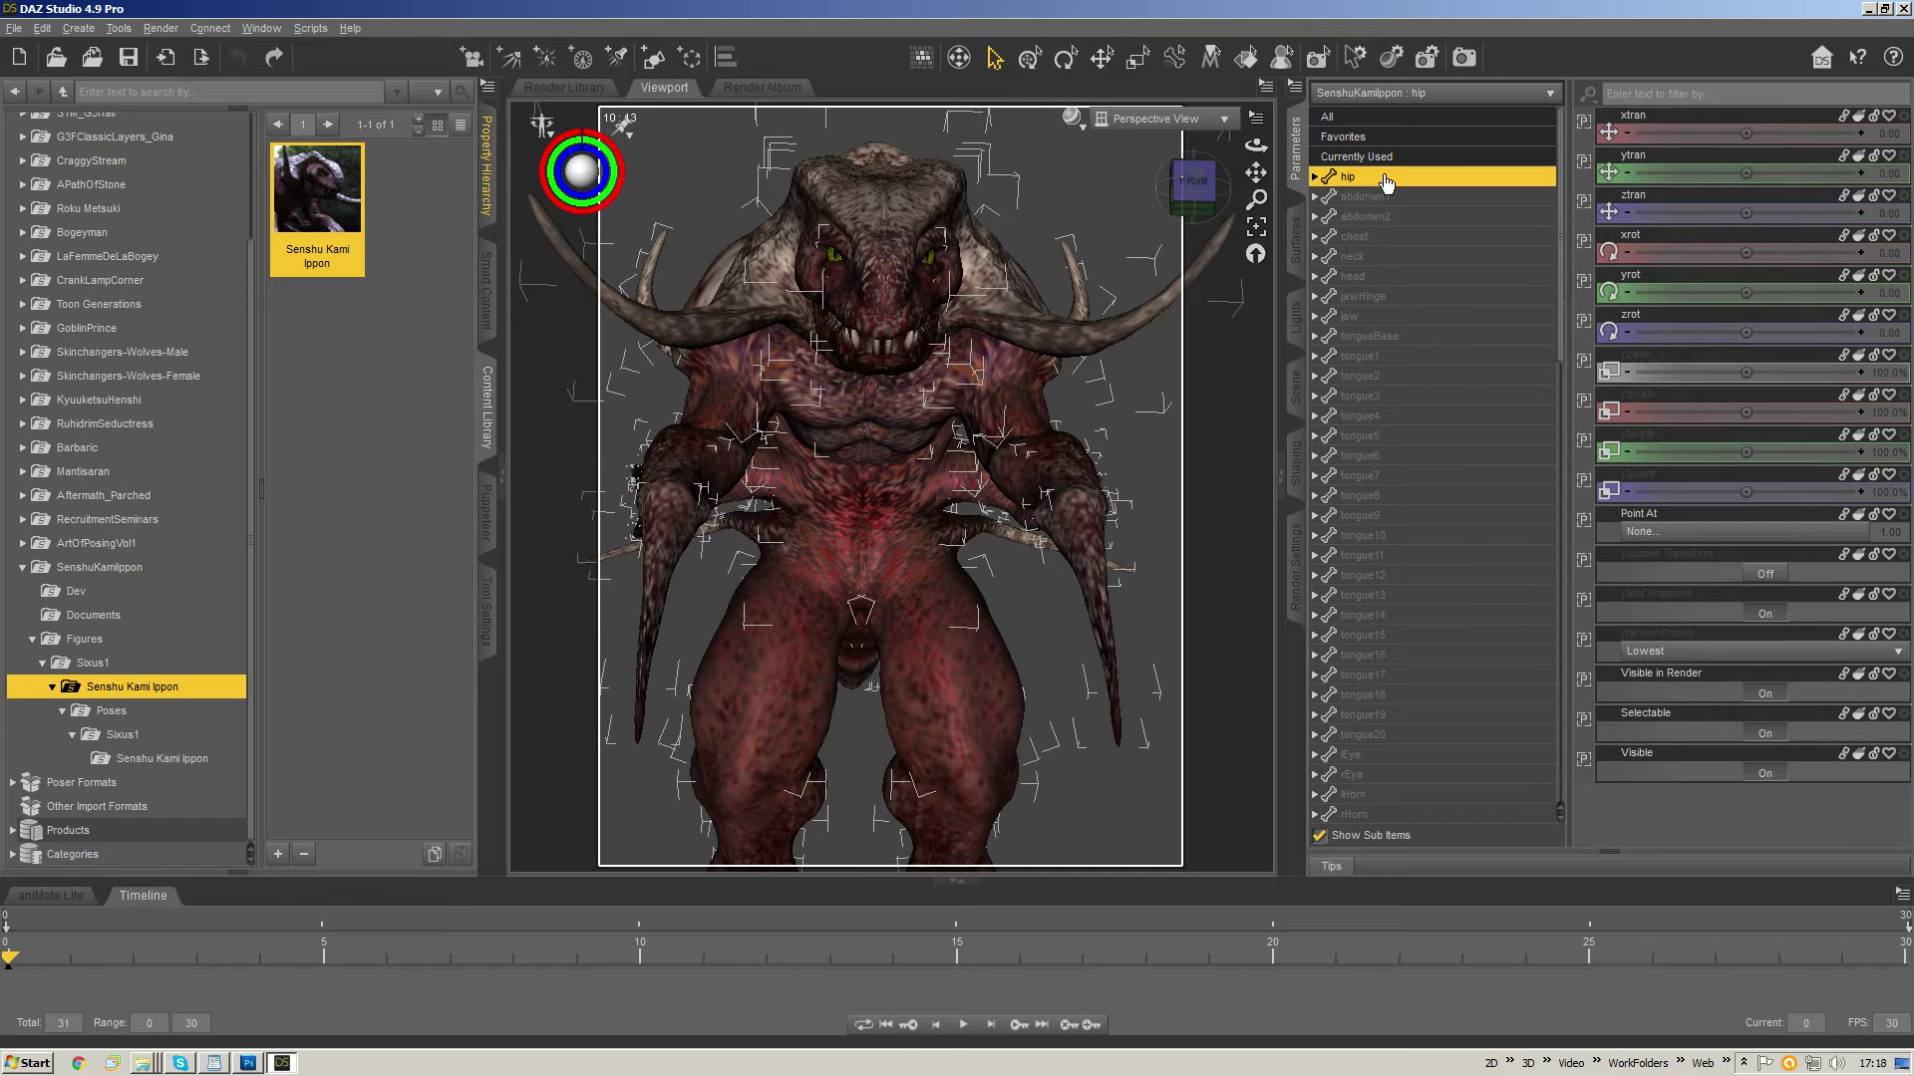
key("shift+Down")
key("shift+Down")
key("shift+Down")
key("shift+Down")
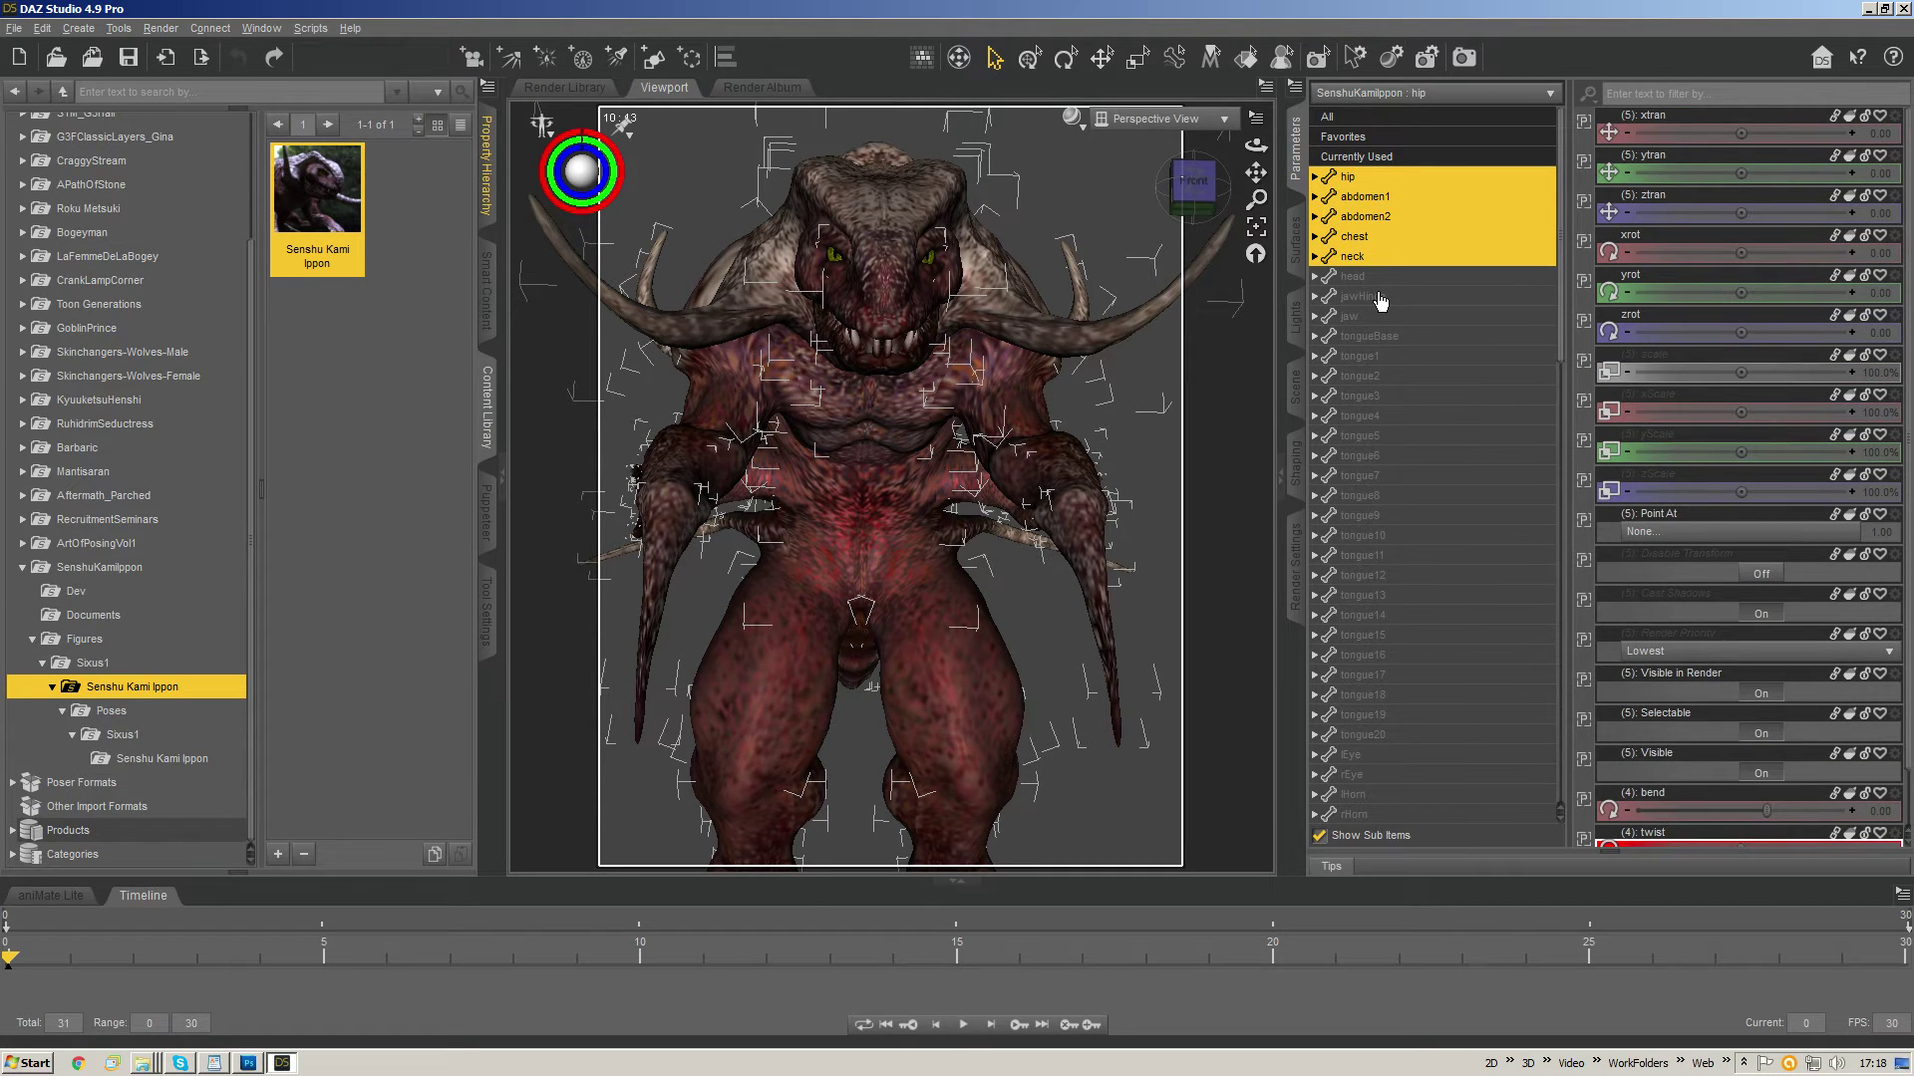
left_click(956, 882)
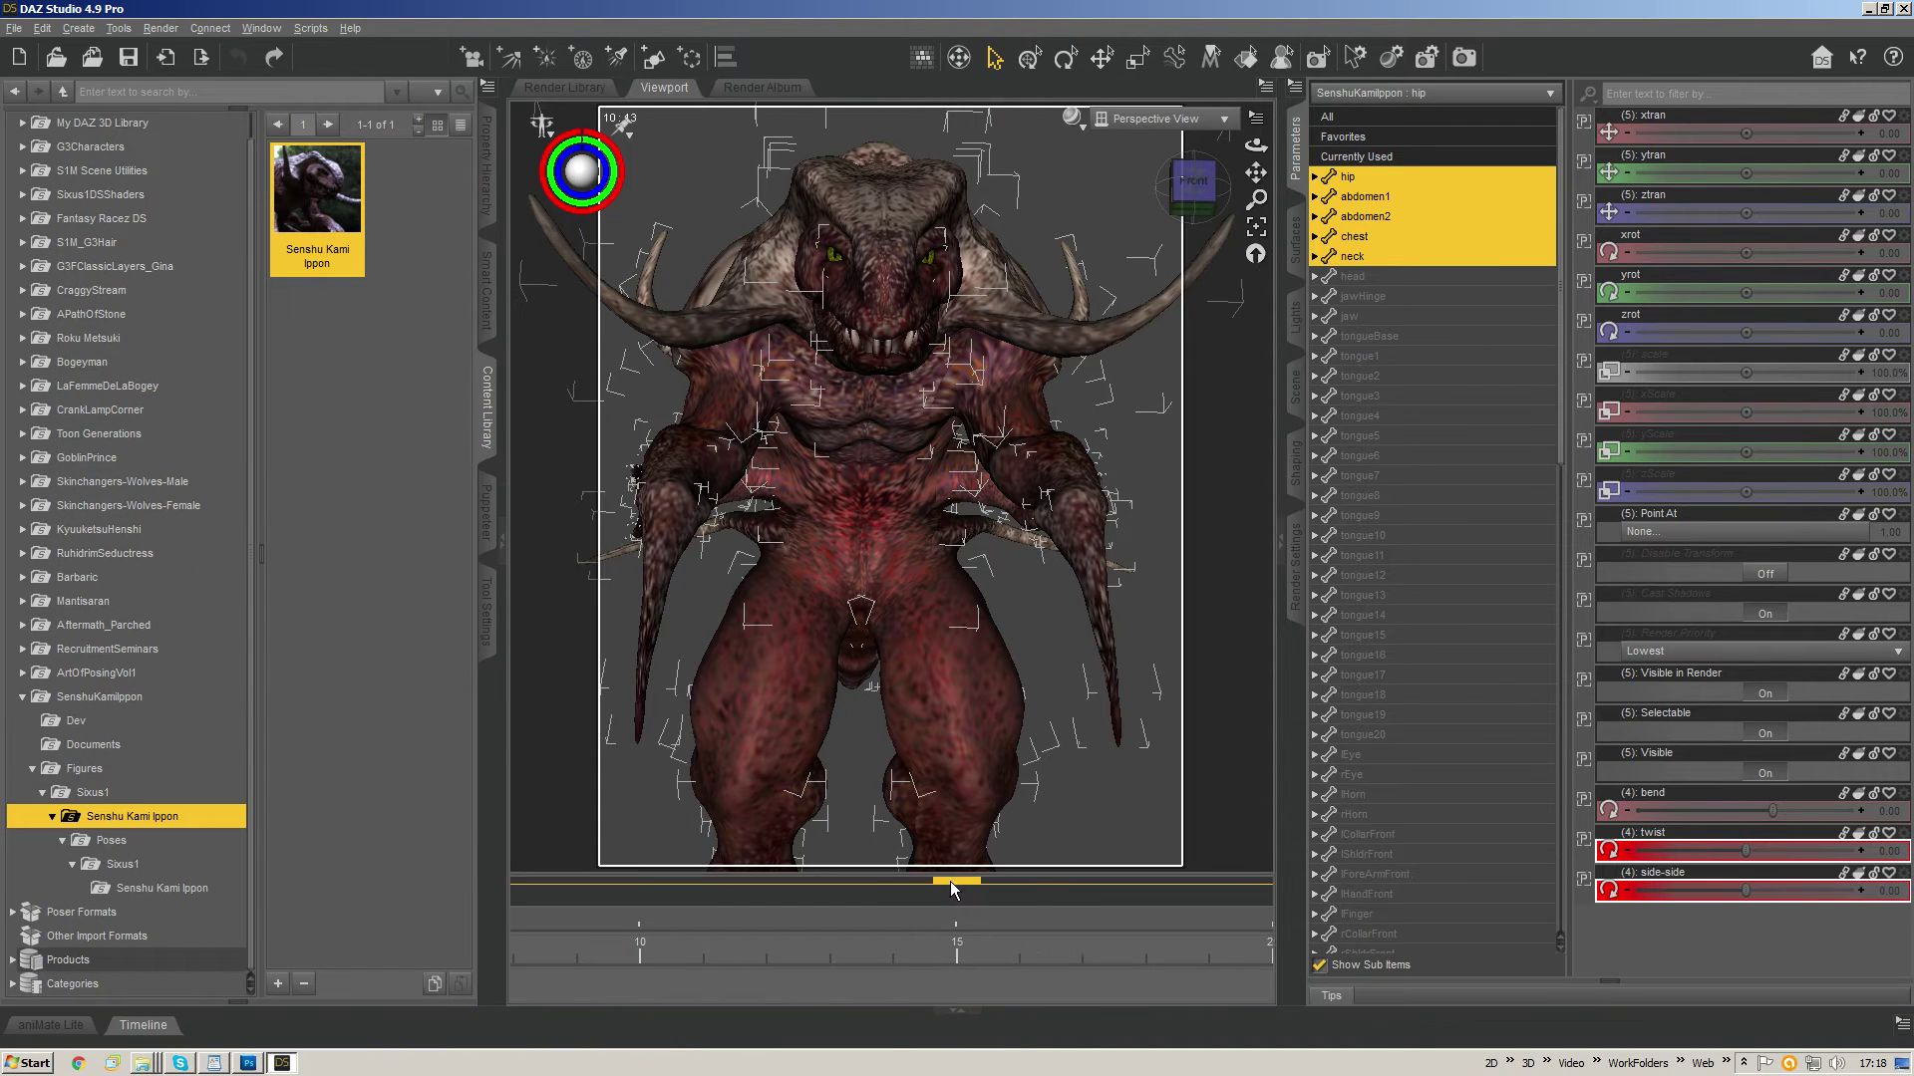
- Remove the neck from the group selection and select the bend, twist and side-side parameters of the remaining bones
left_click(1386, 258, "ctrl")
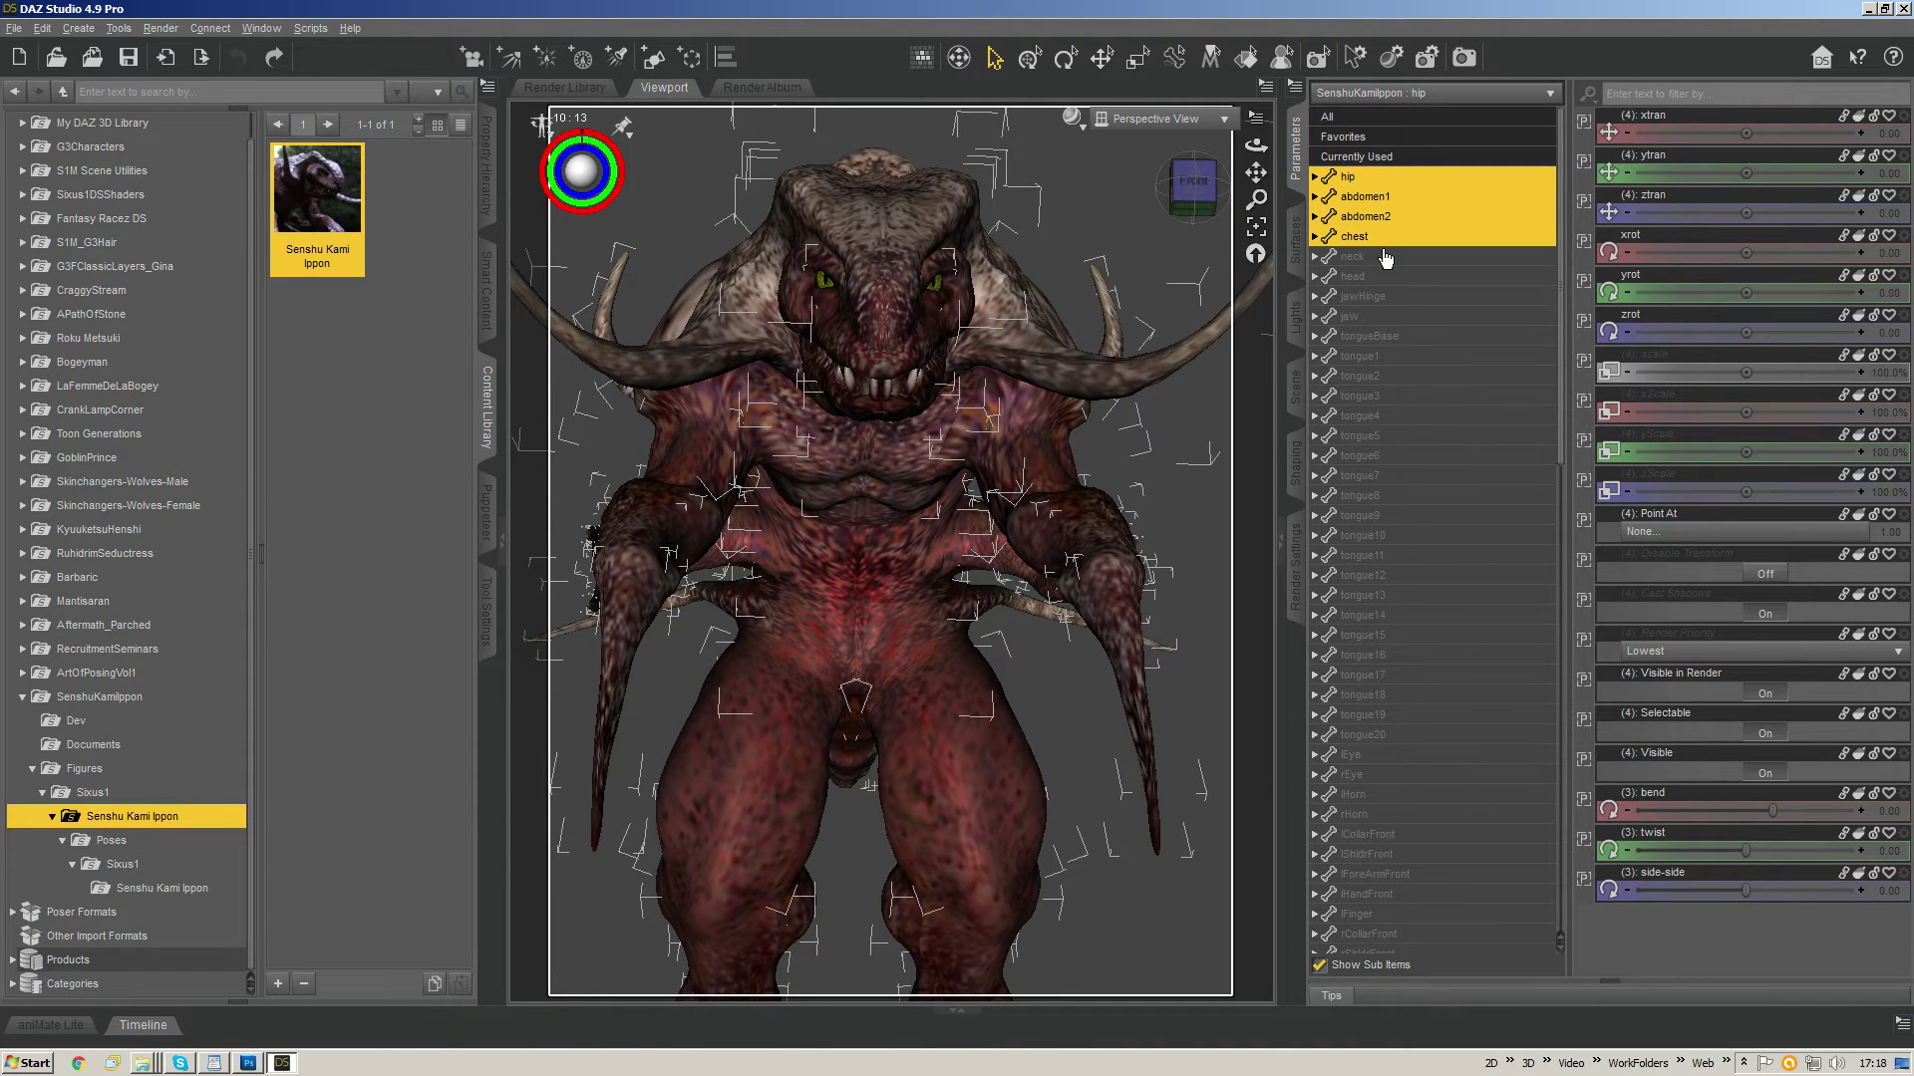
left_click(1678, 788)
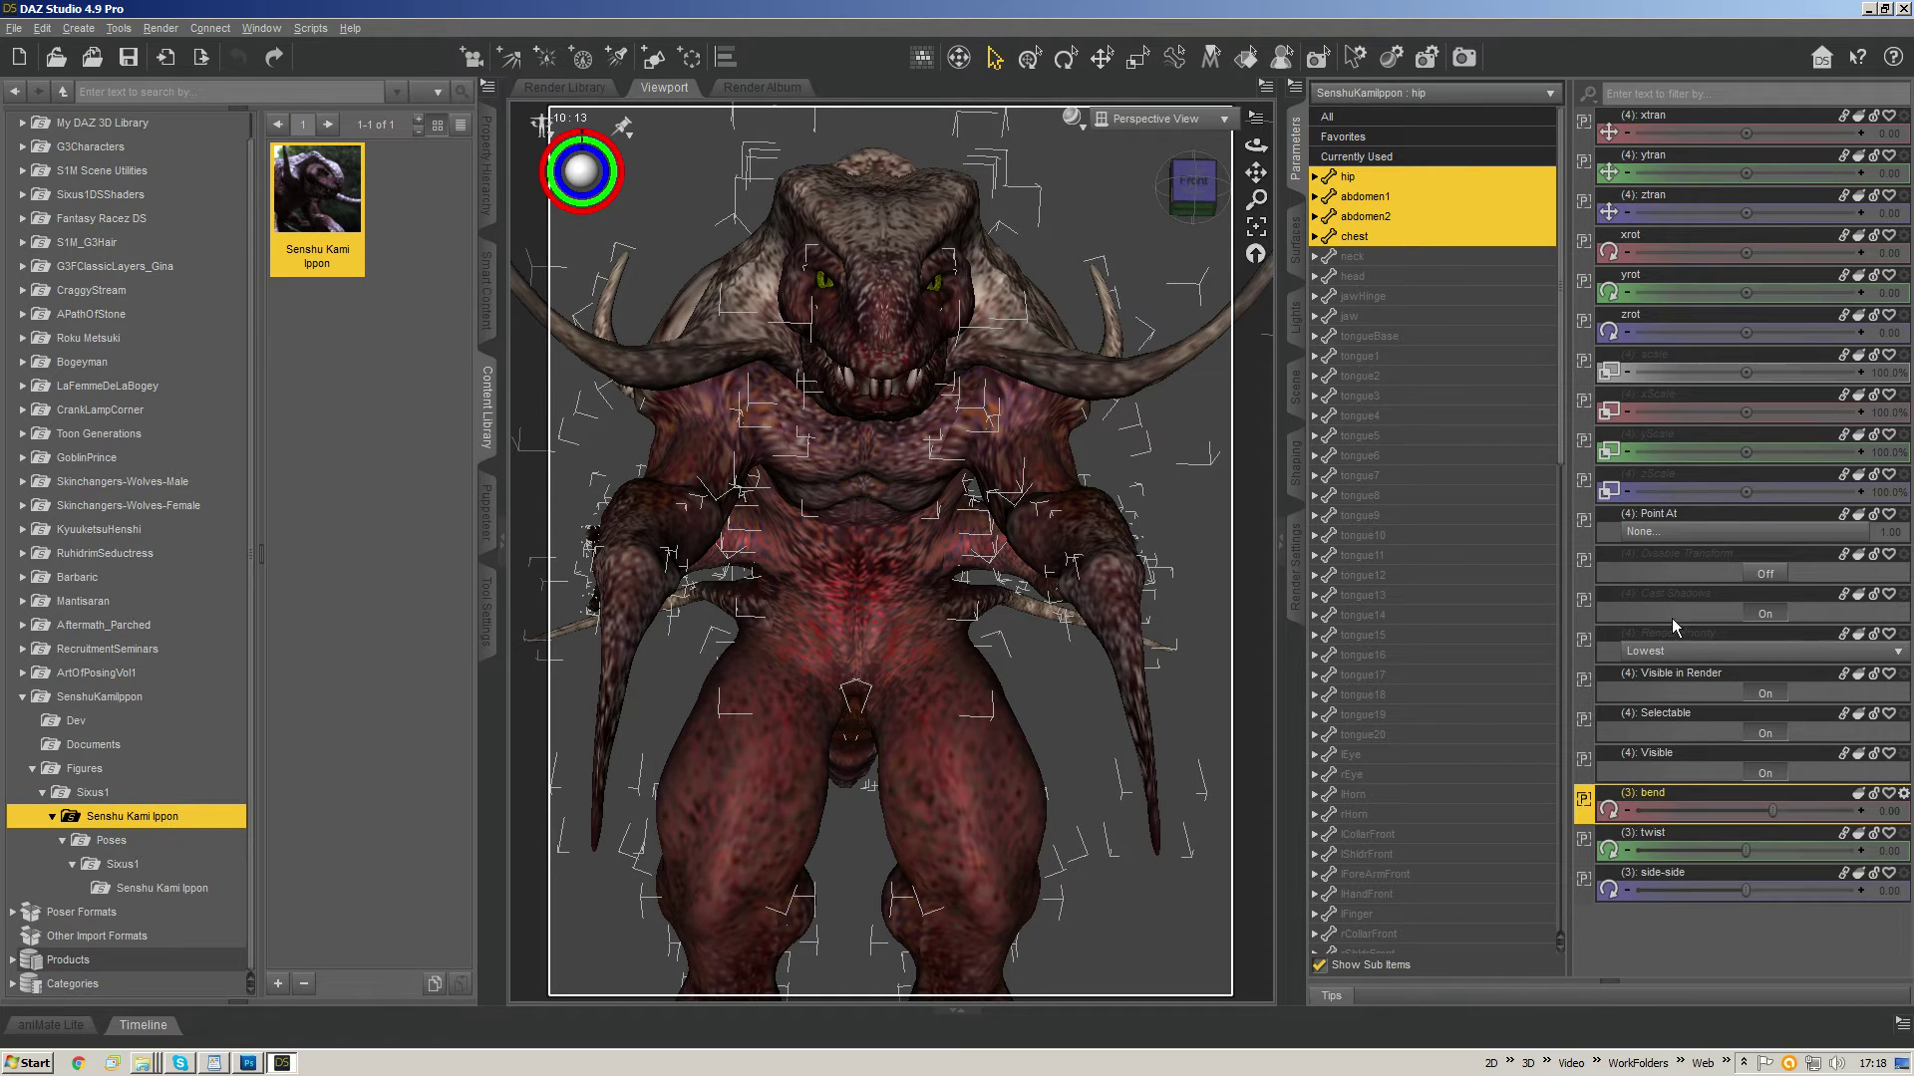
left_click(1631, 872, "shift")
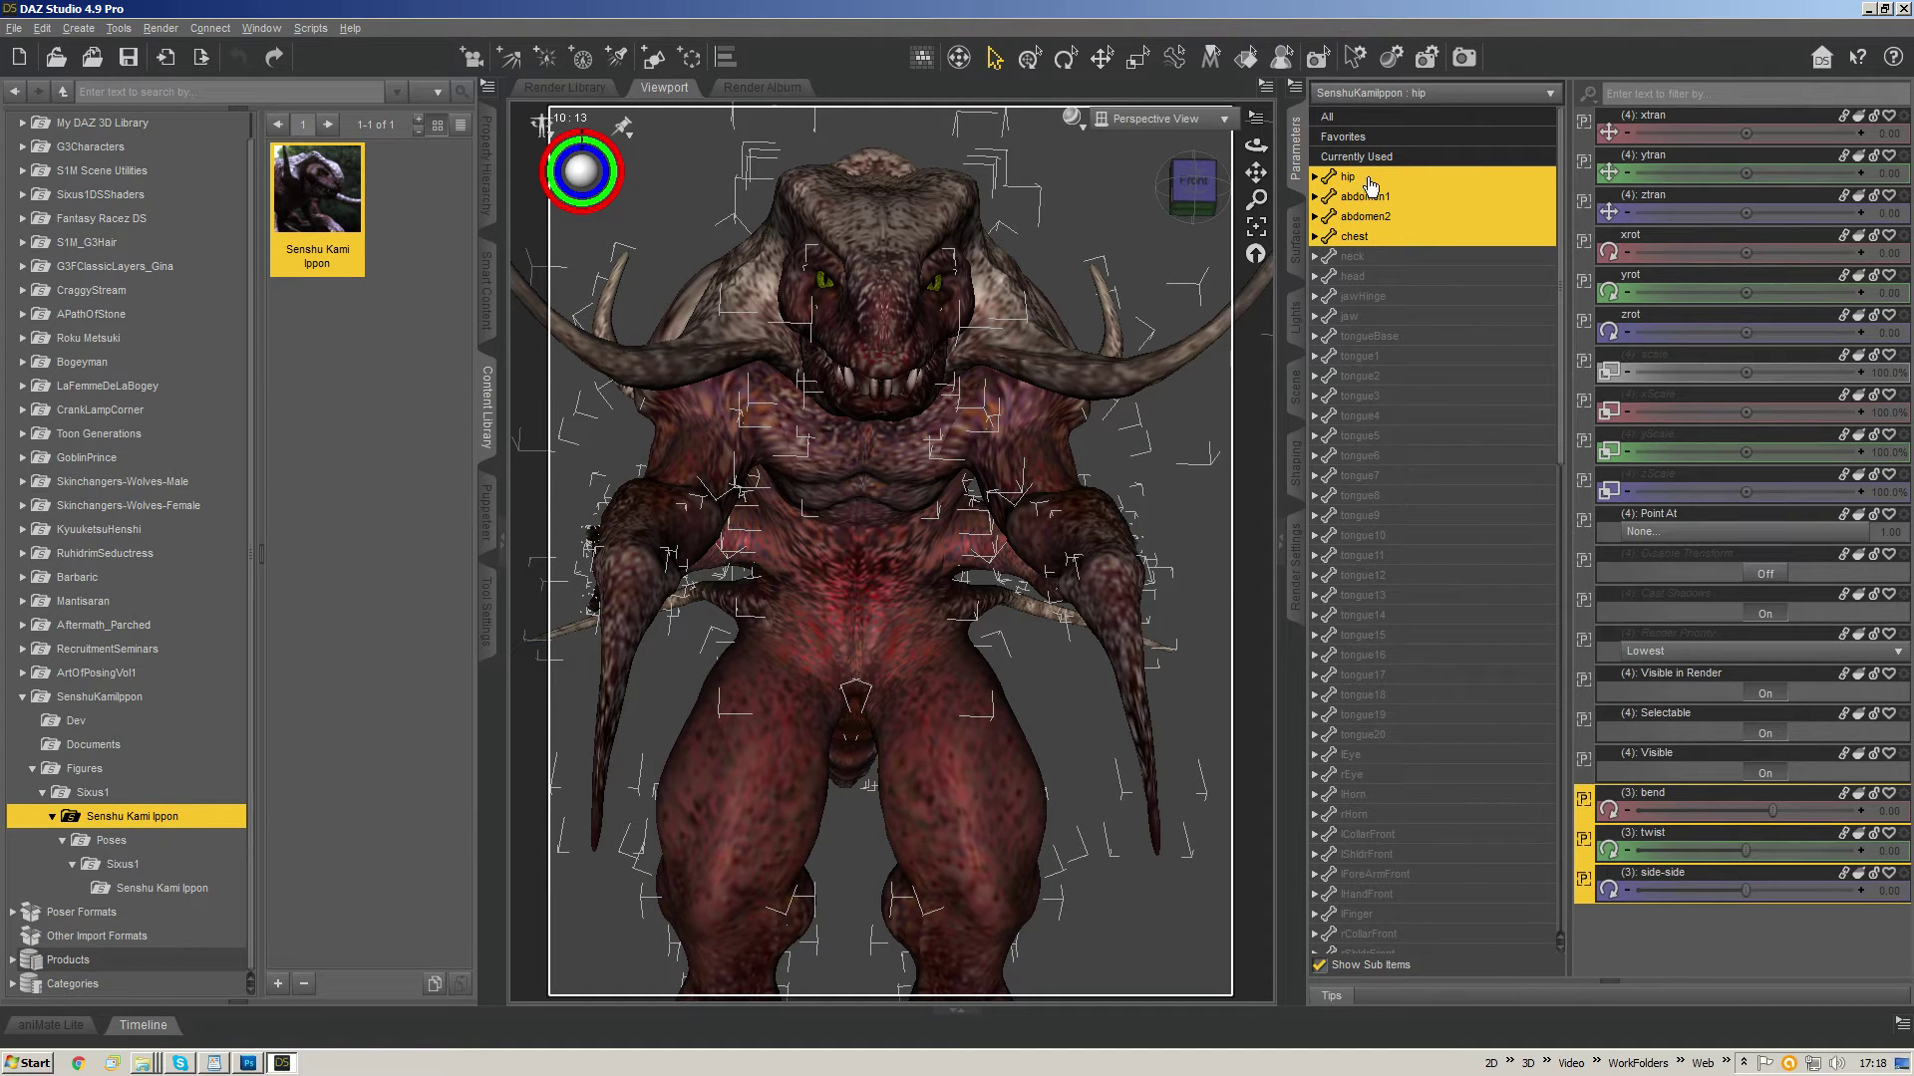
- Enable limits on the bend, twist and side-side properties of the selected hip through chest bones
right_click(1641, 797)
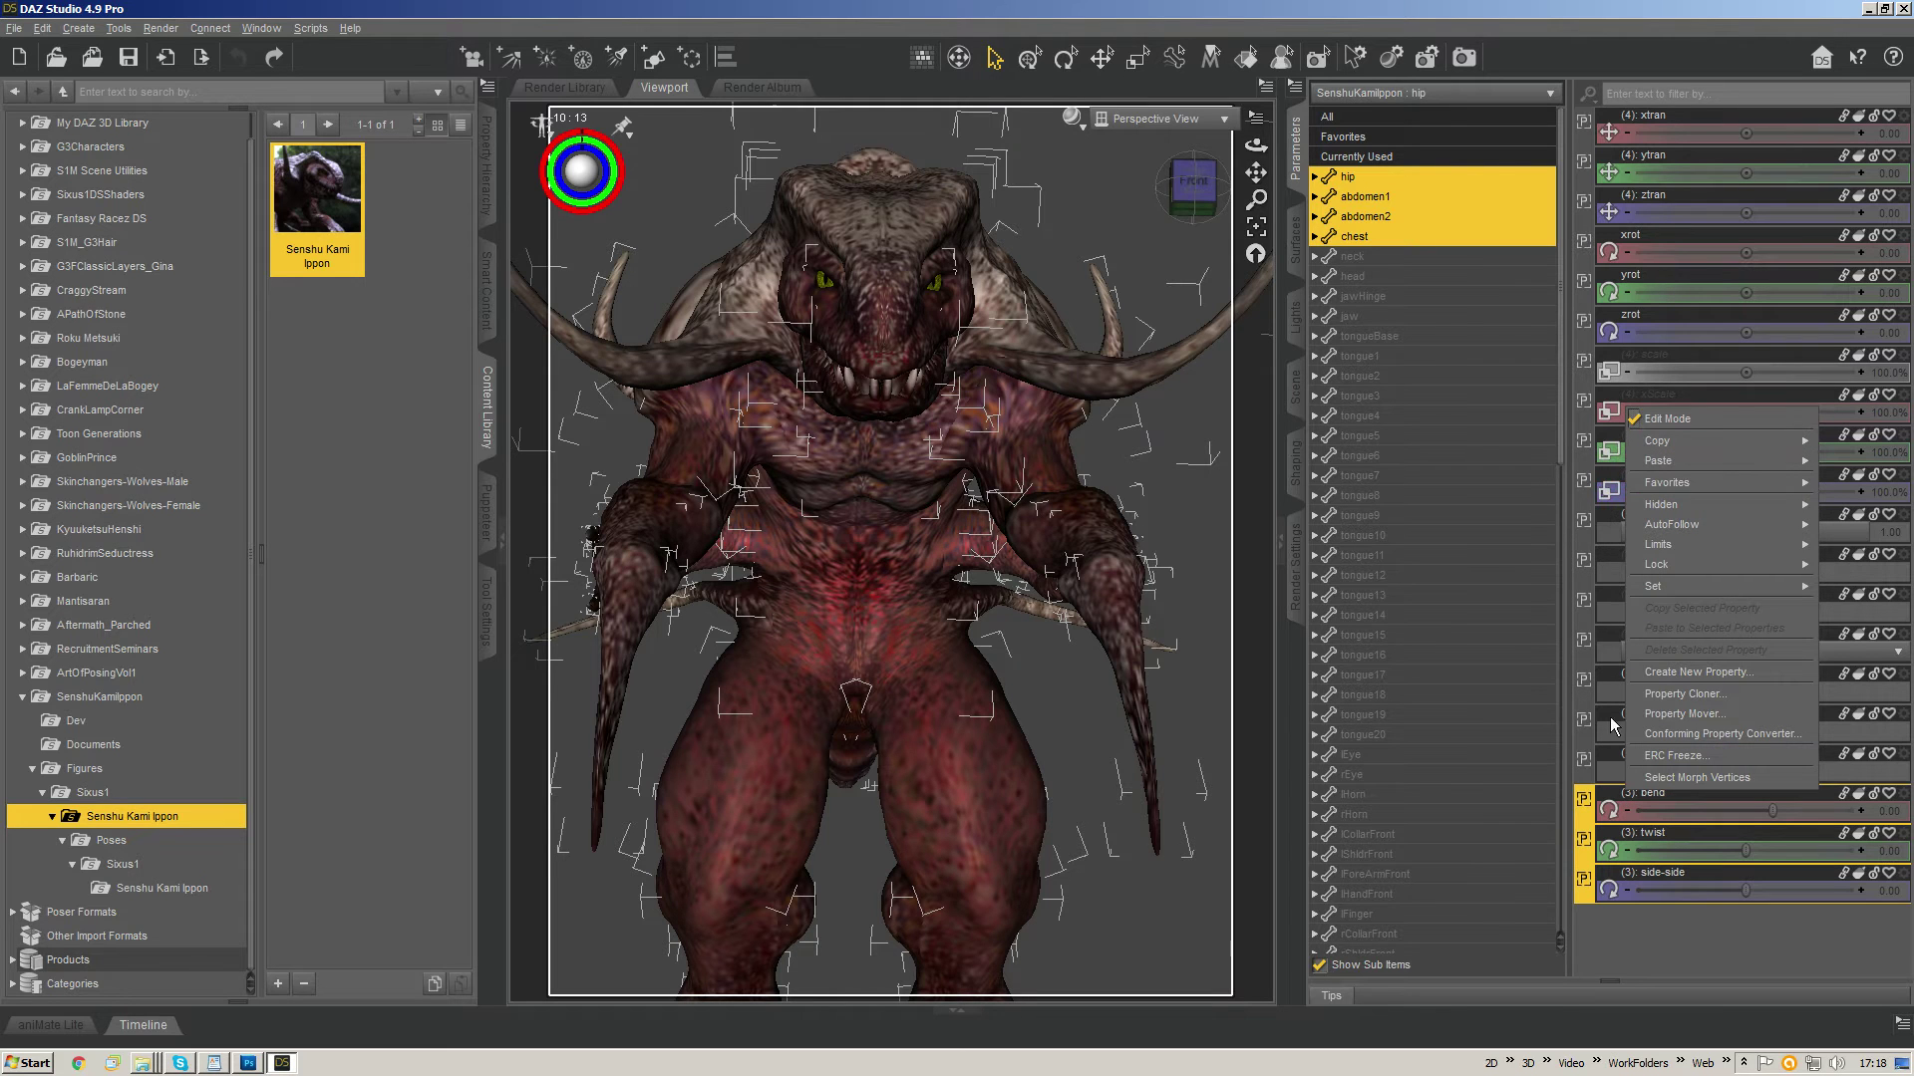
left_click(1585, 793)
left_click(1579, 889, "shift")
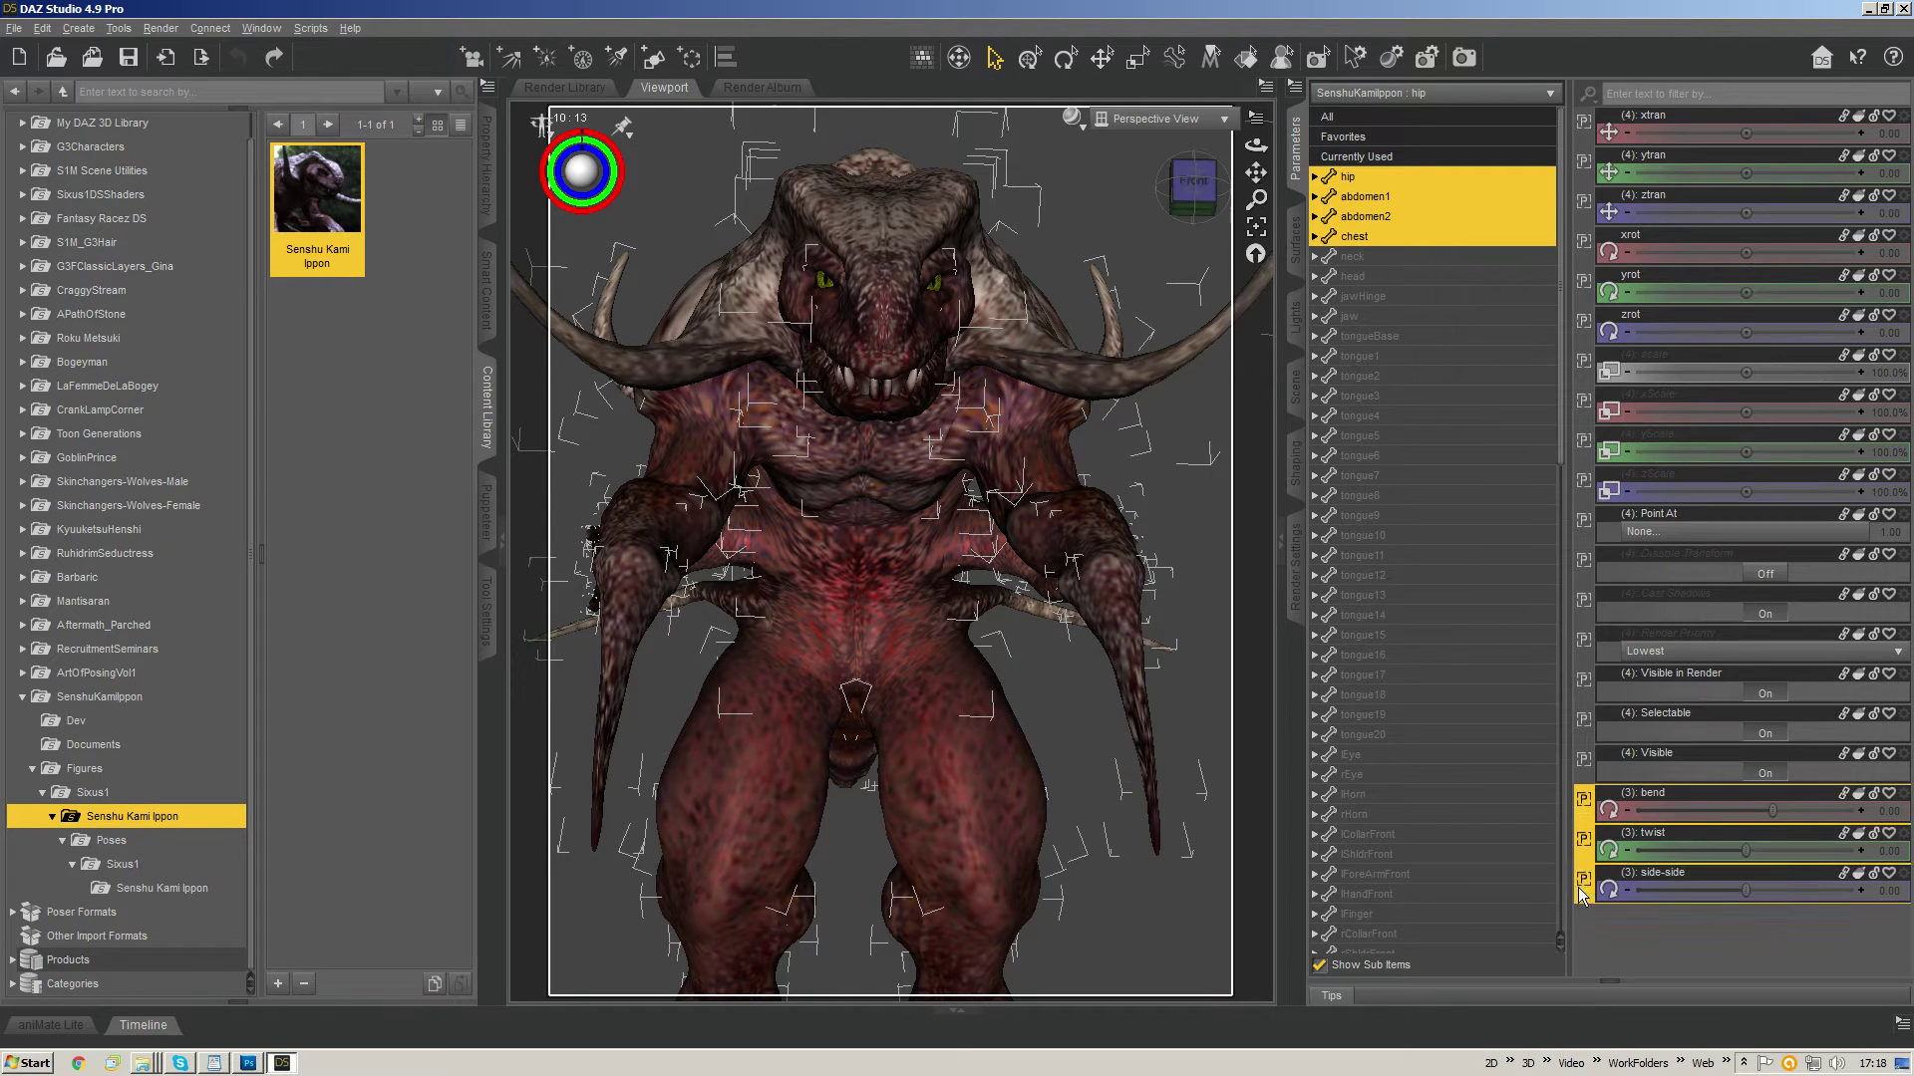
right_click(1588, 819)
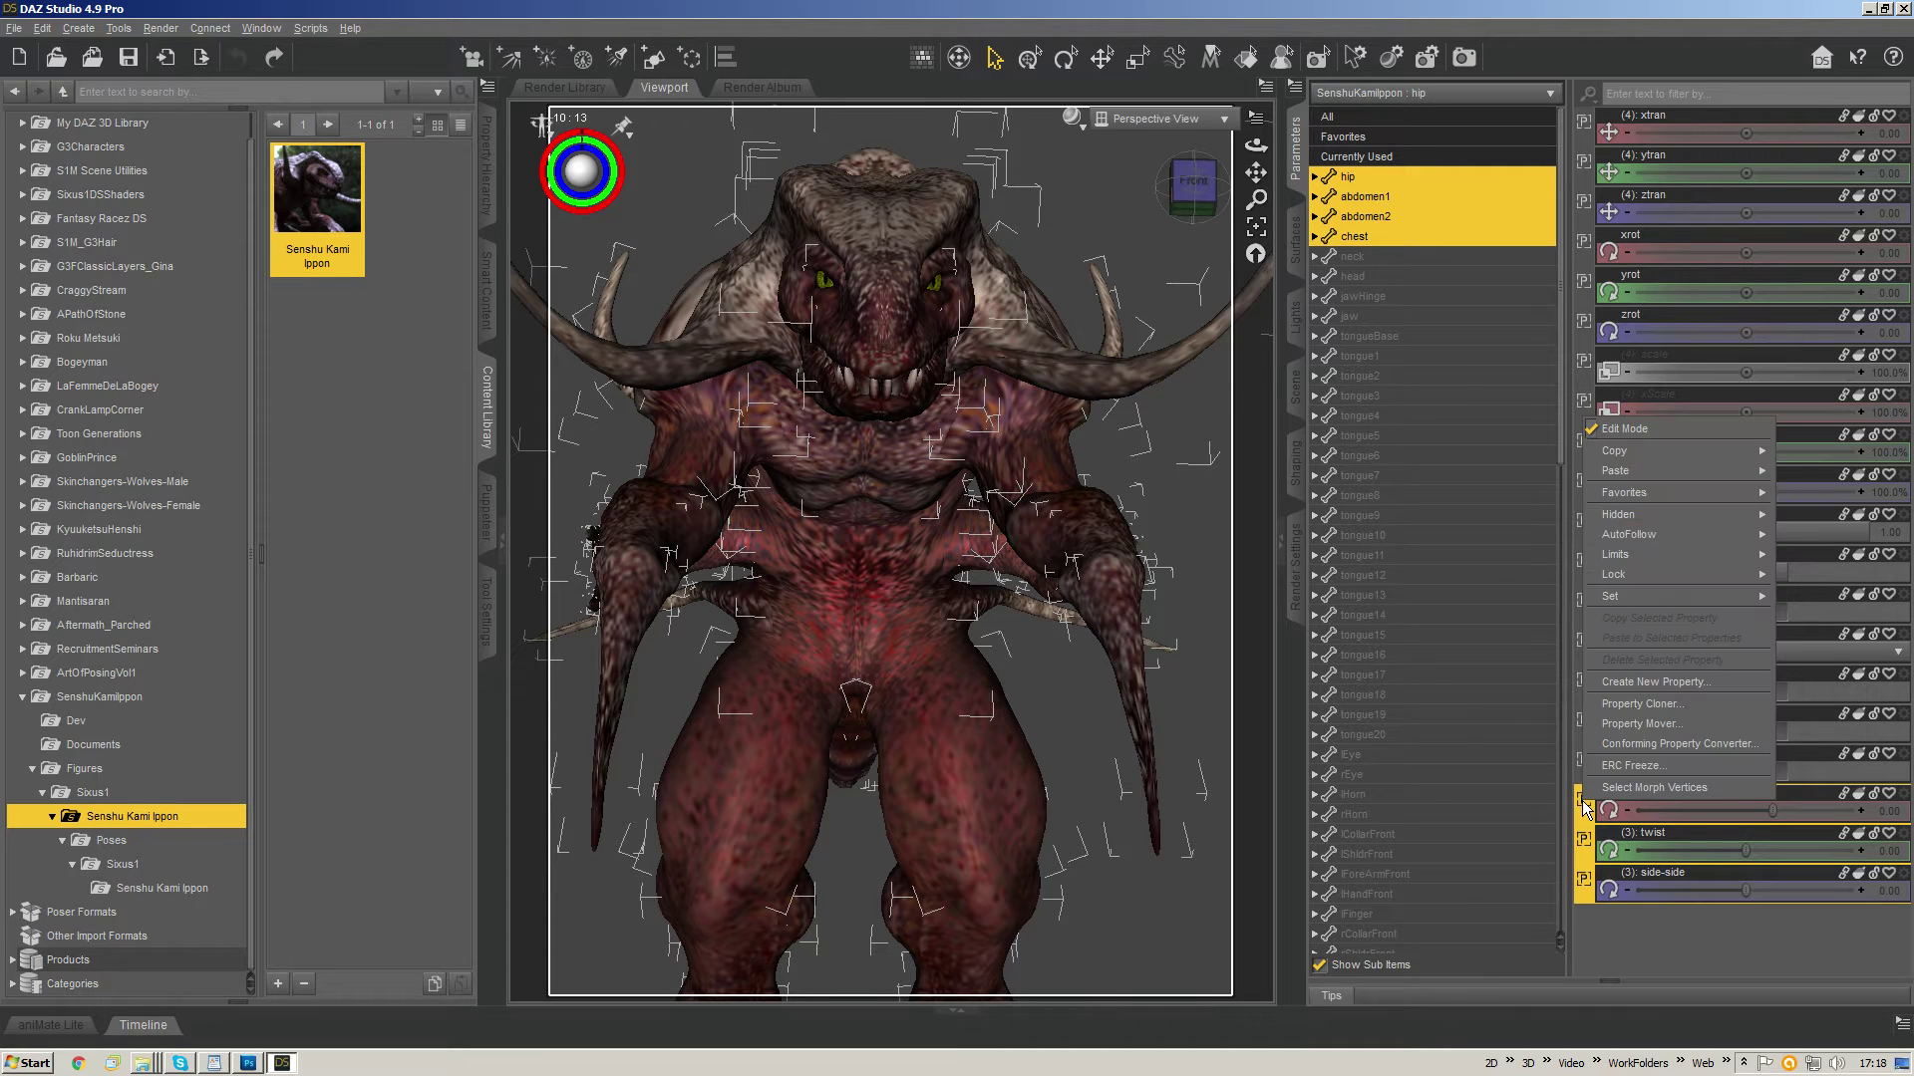
mouse_move(1631, 554)
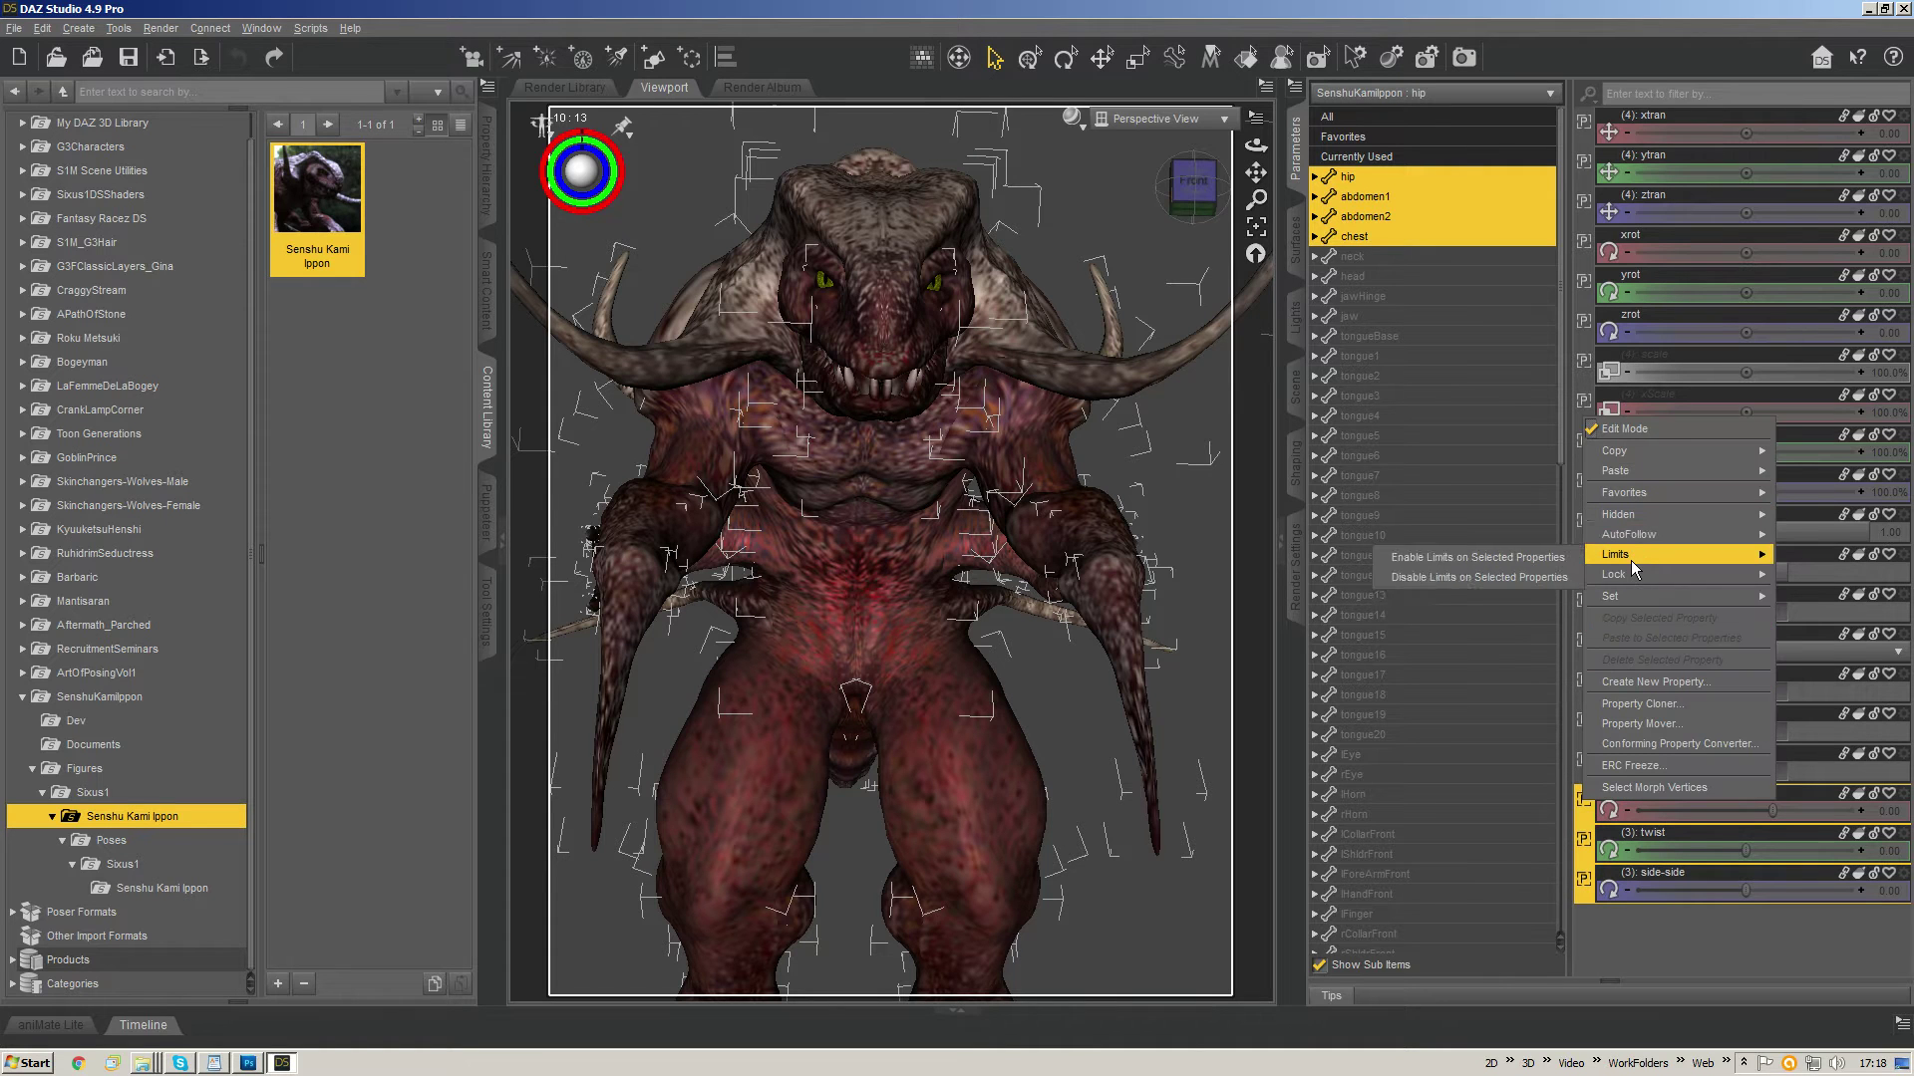
left_click(1510, 564)
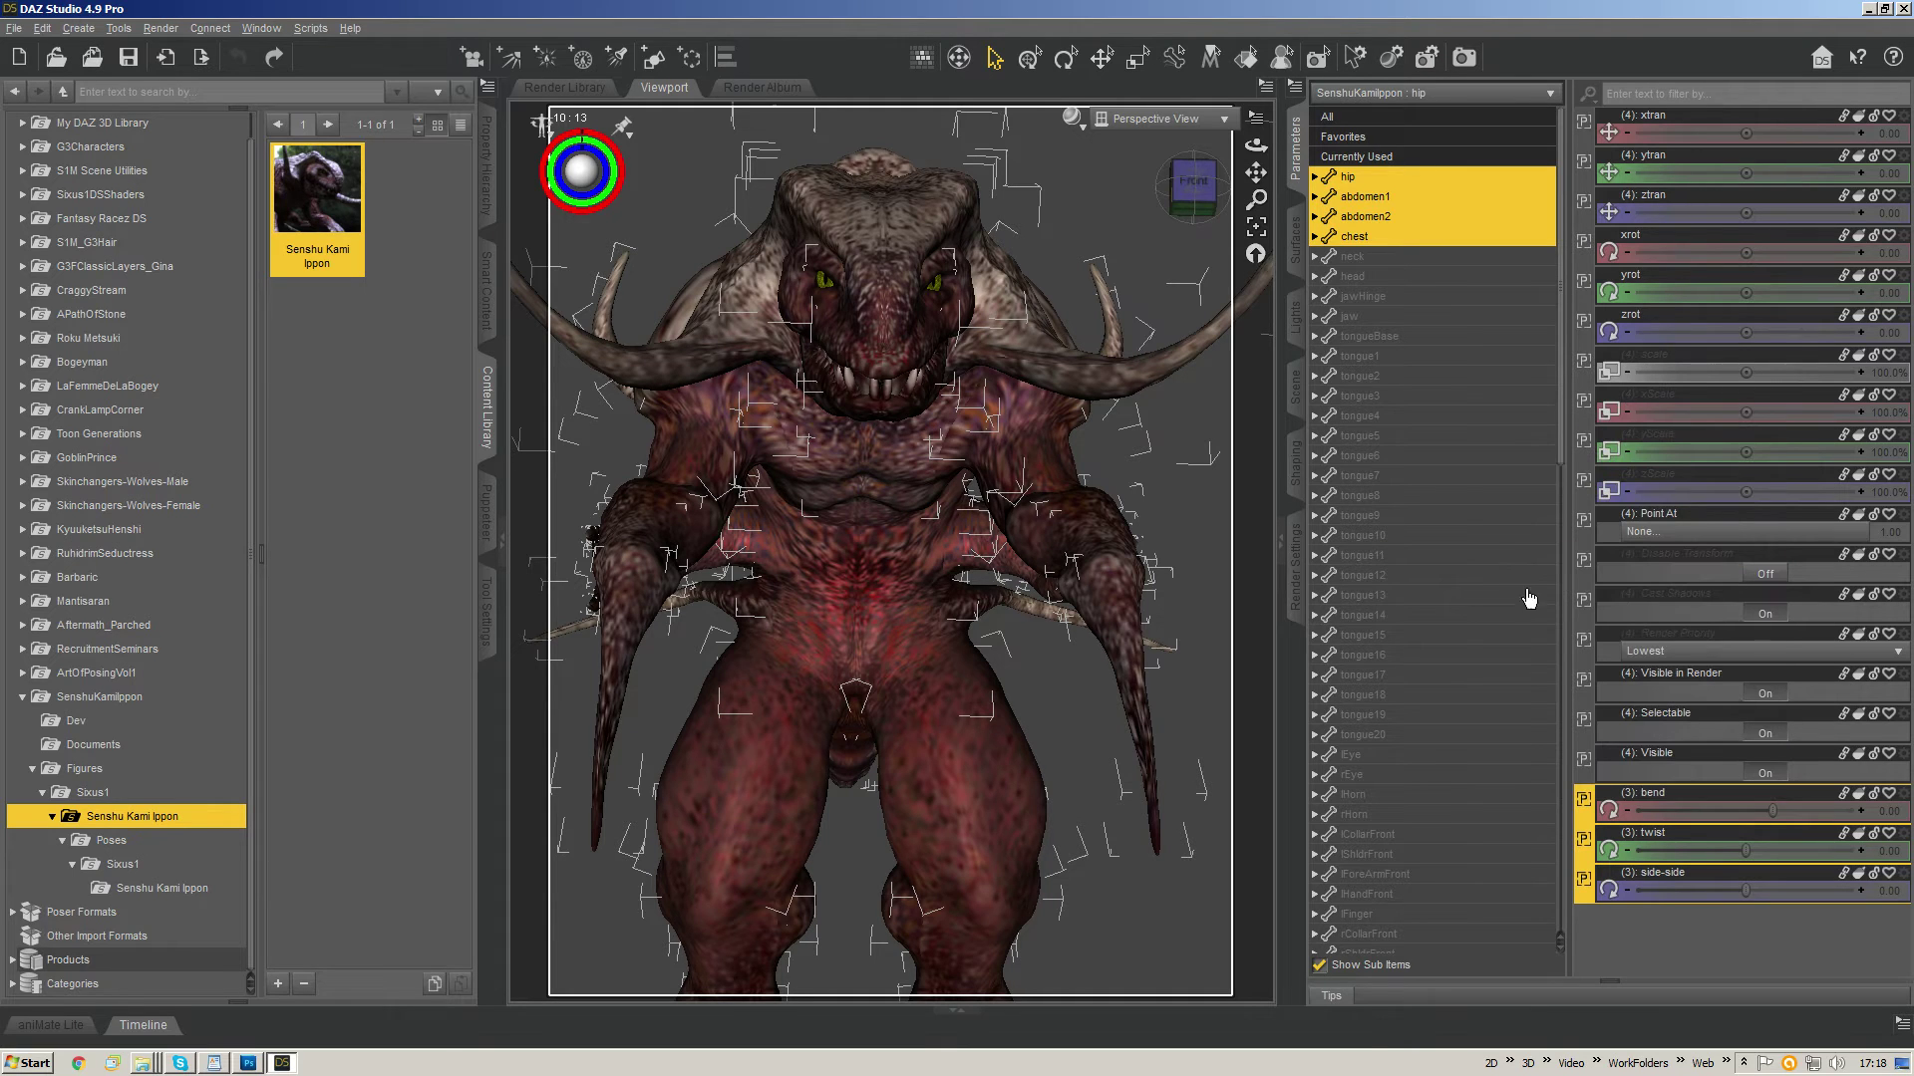
- Try the shared bend of the selected torso bones at -50, and undo the pose change
left_click(1758, 793)
left_click_drag(1772, 811, 1617, 793)
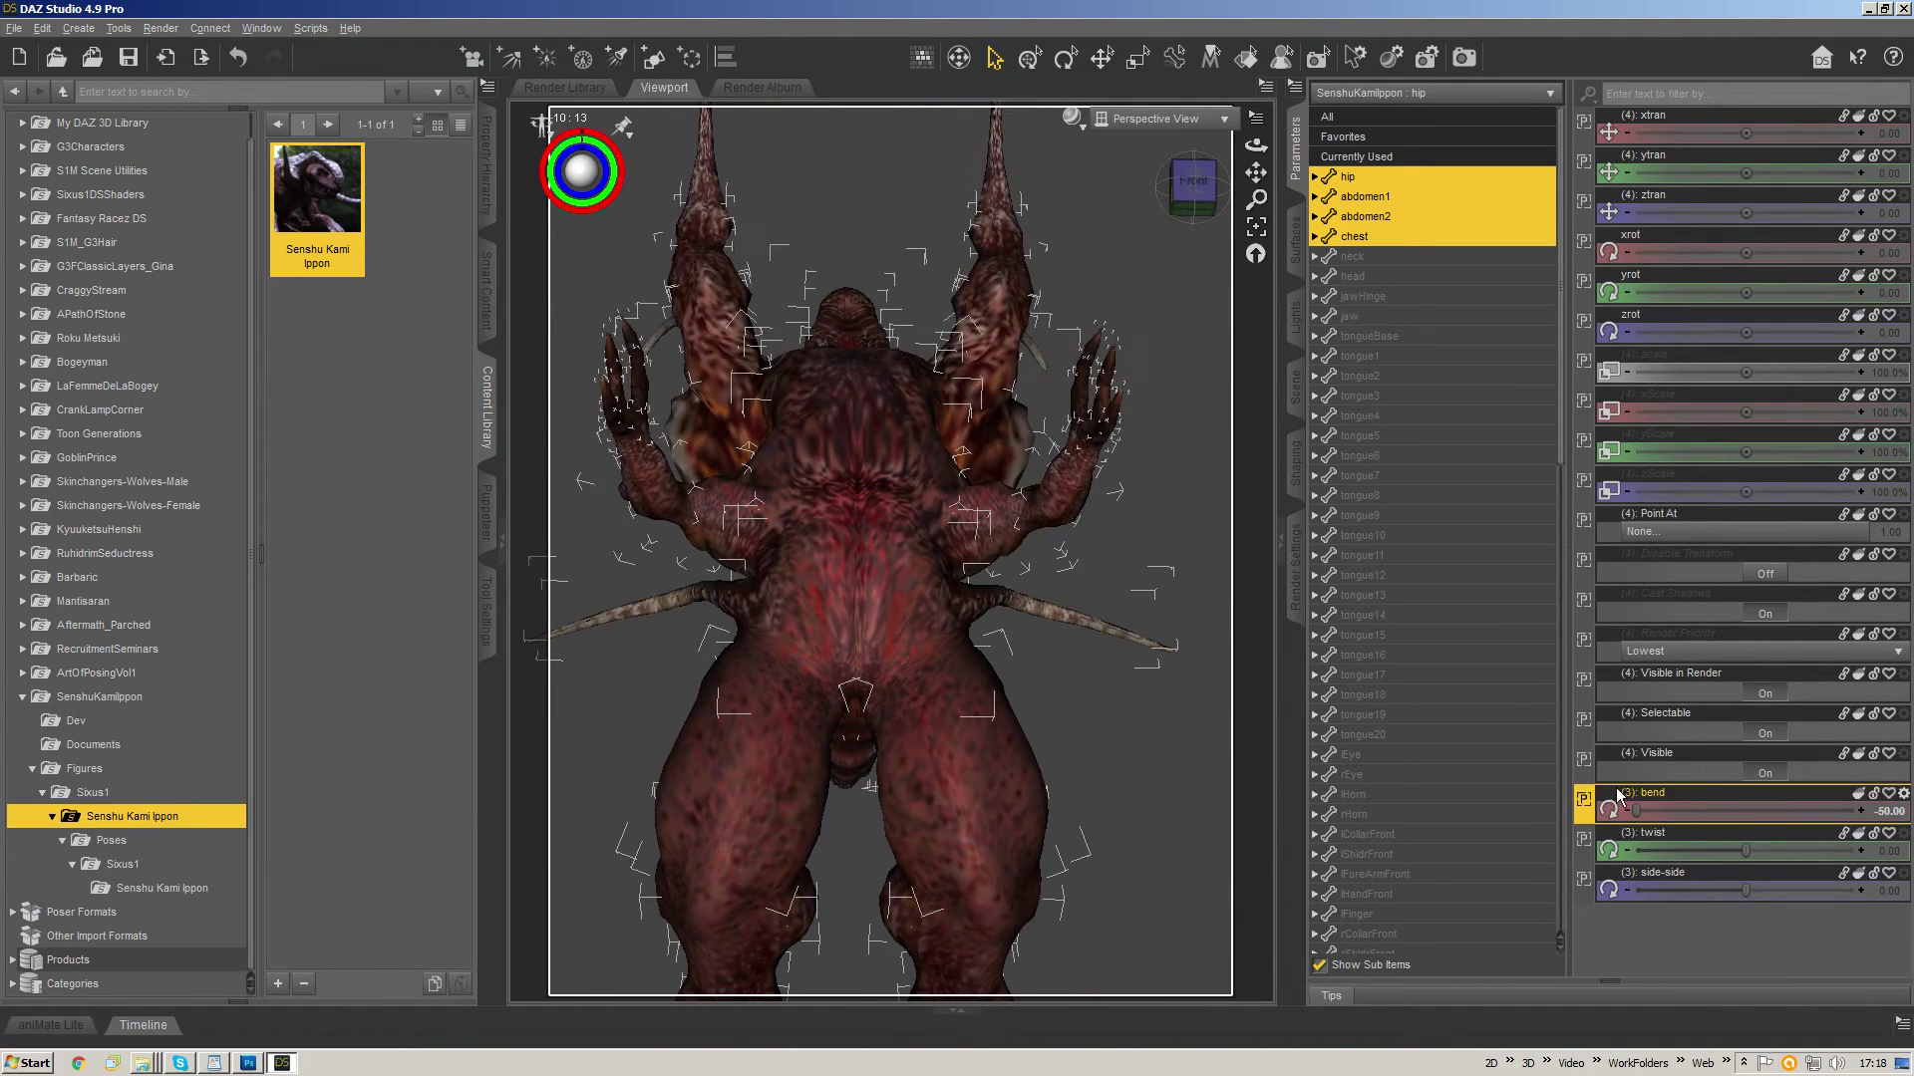
key("ctrl+z")
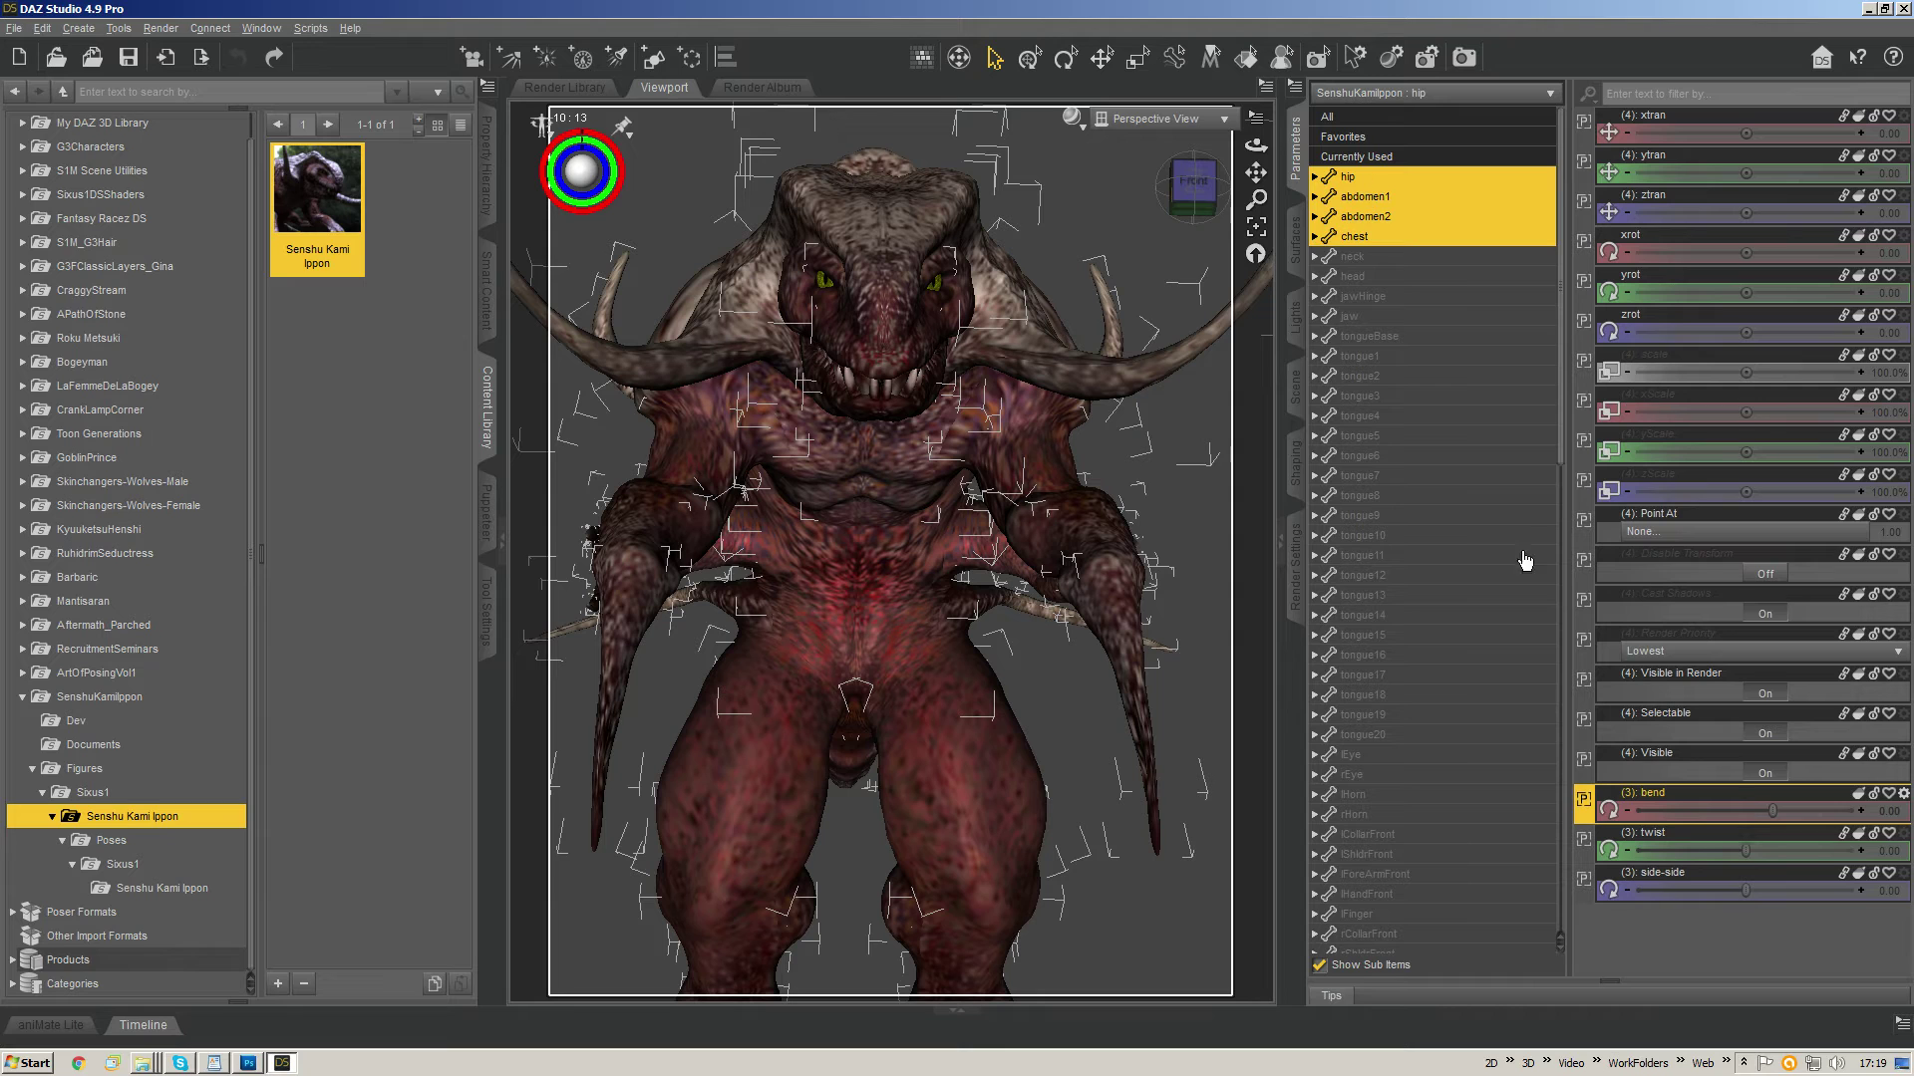
- Examine the limit values in the shared bend's parameter settings and close them without changes
left_click(1904, 795)
left_click(1895, 808)
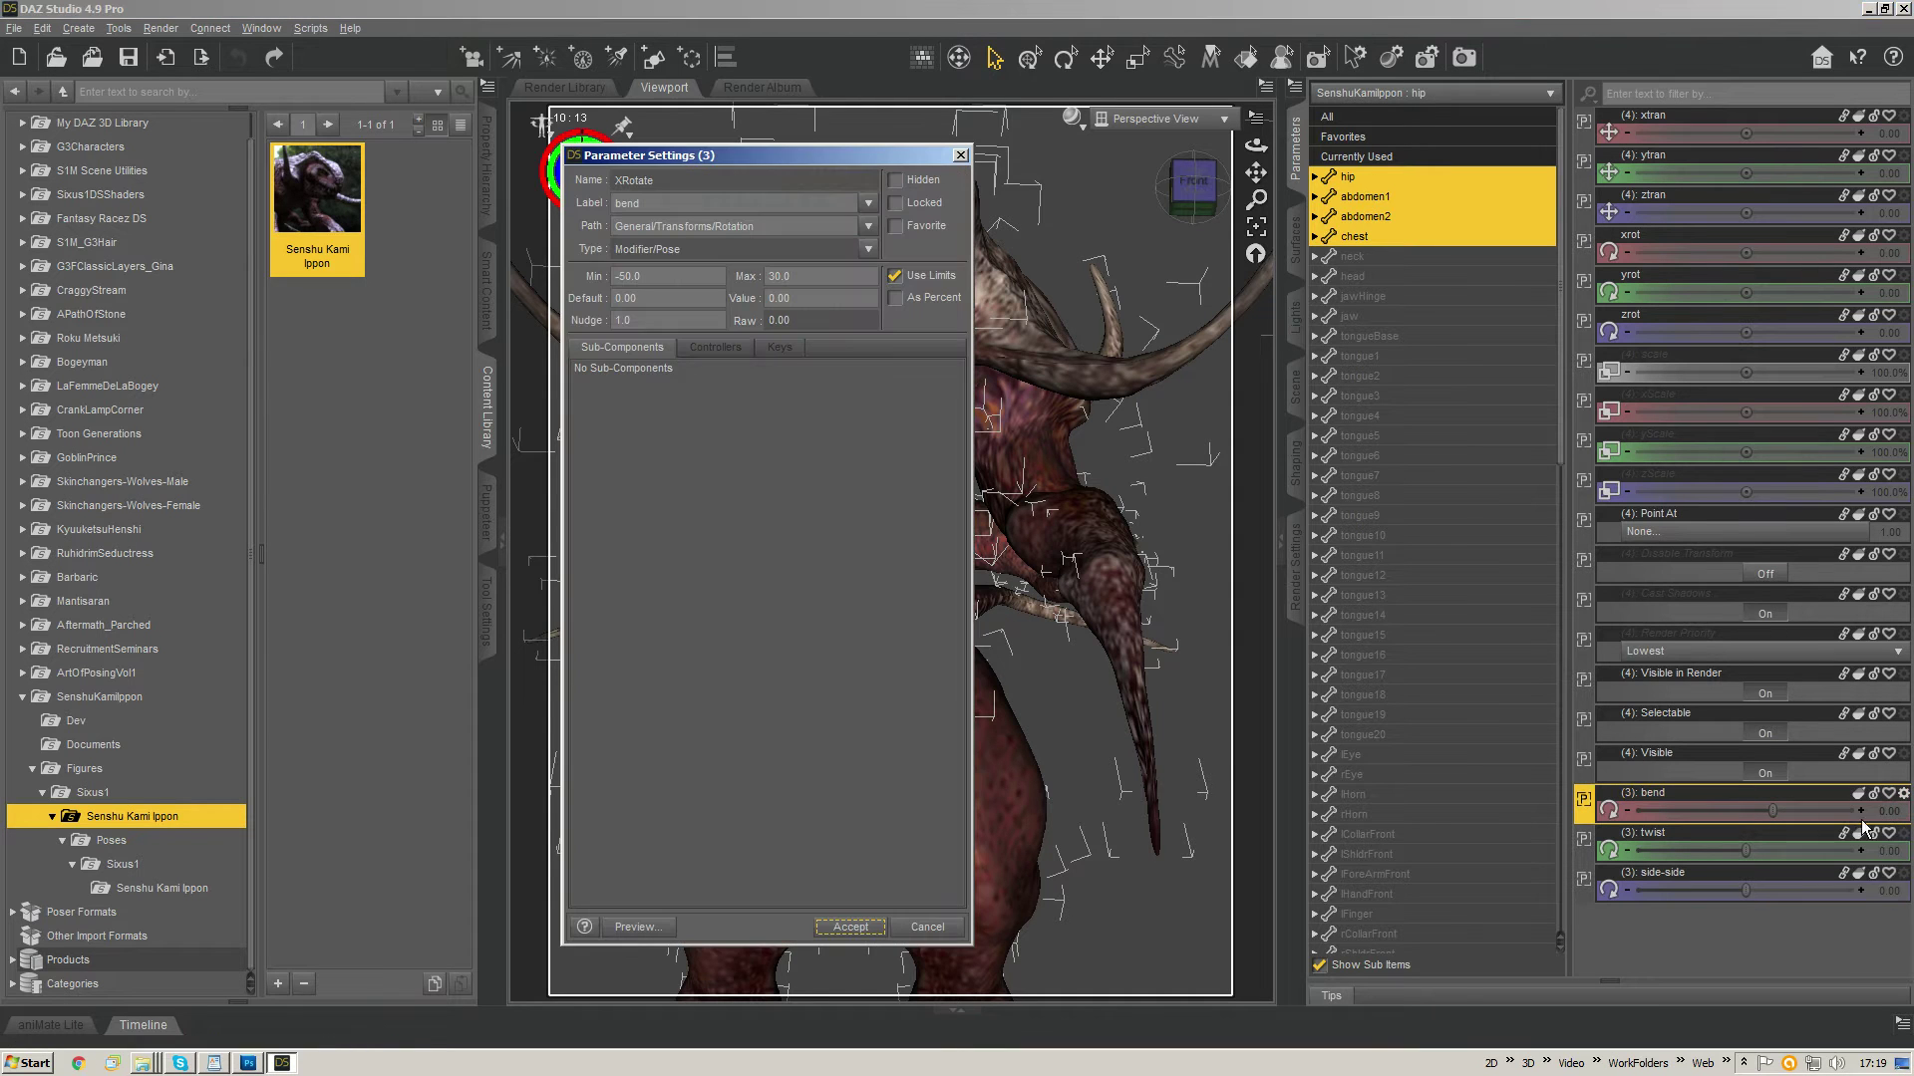
left_click(672, 276)
key("Escape")
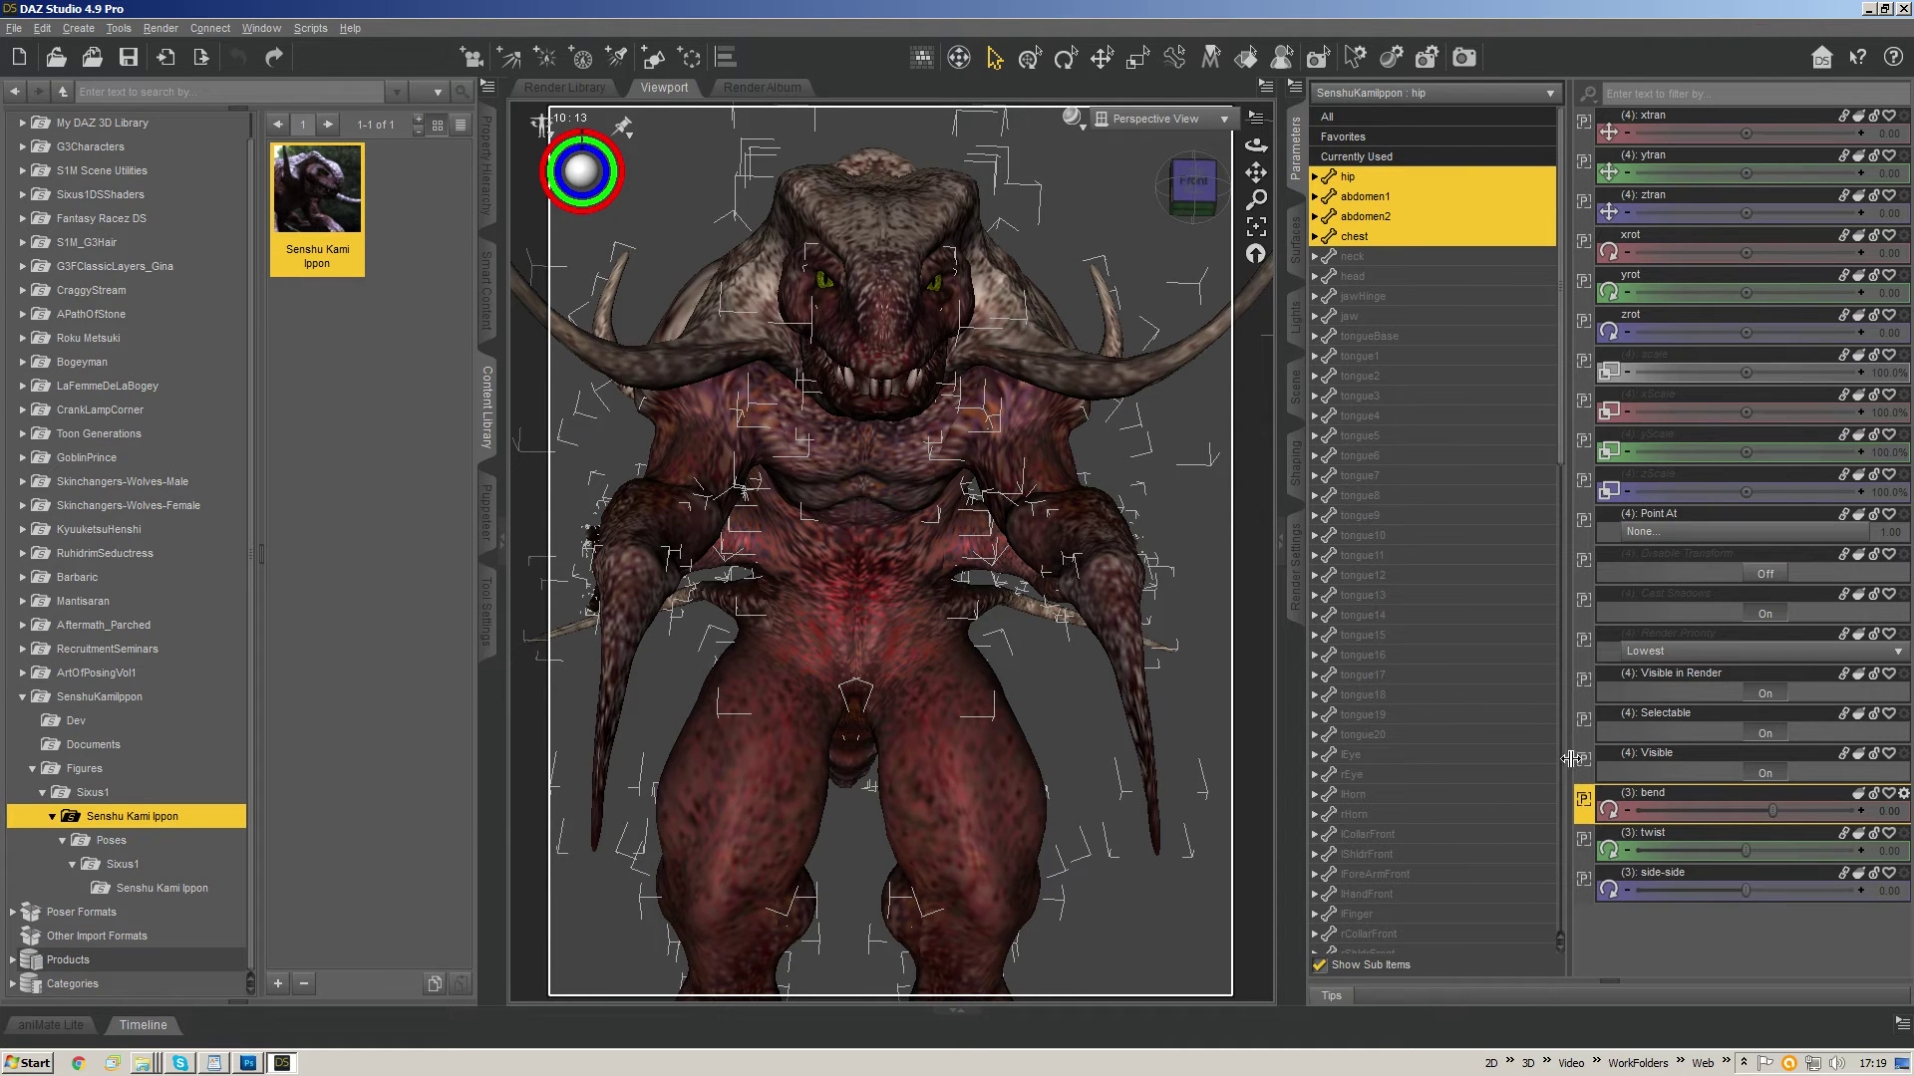
- Reselect the bones from hip through chest and review their shared bend, twist and side-side parameters
left_click(1372, 261)
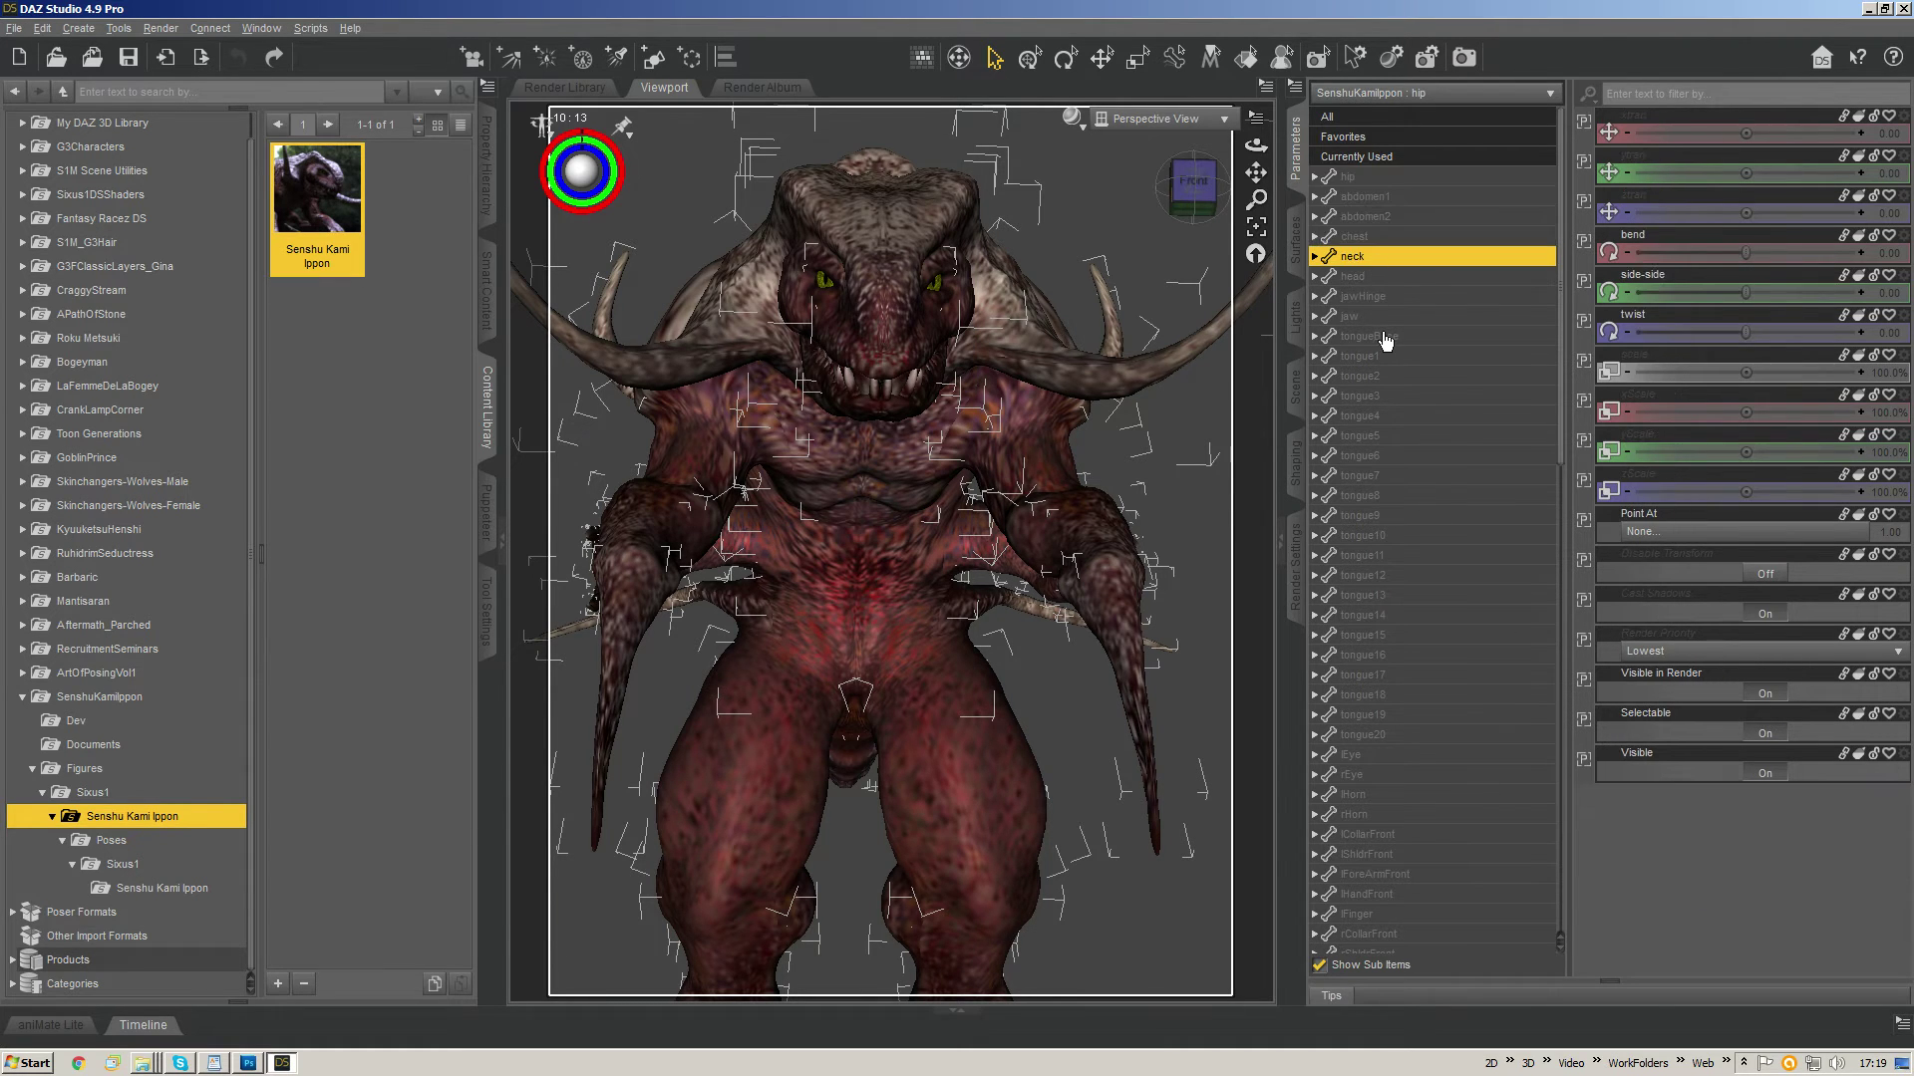
key("Up")
key("Up")
key("Up")
key("Up")
key("Up")
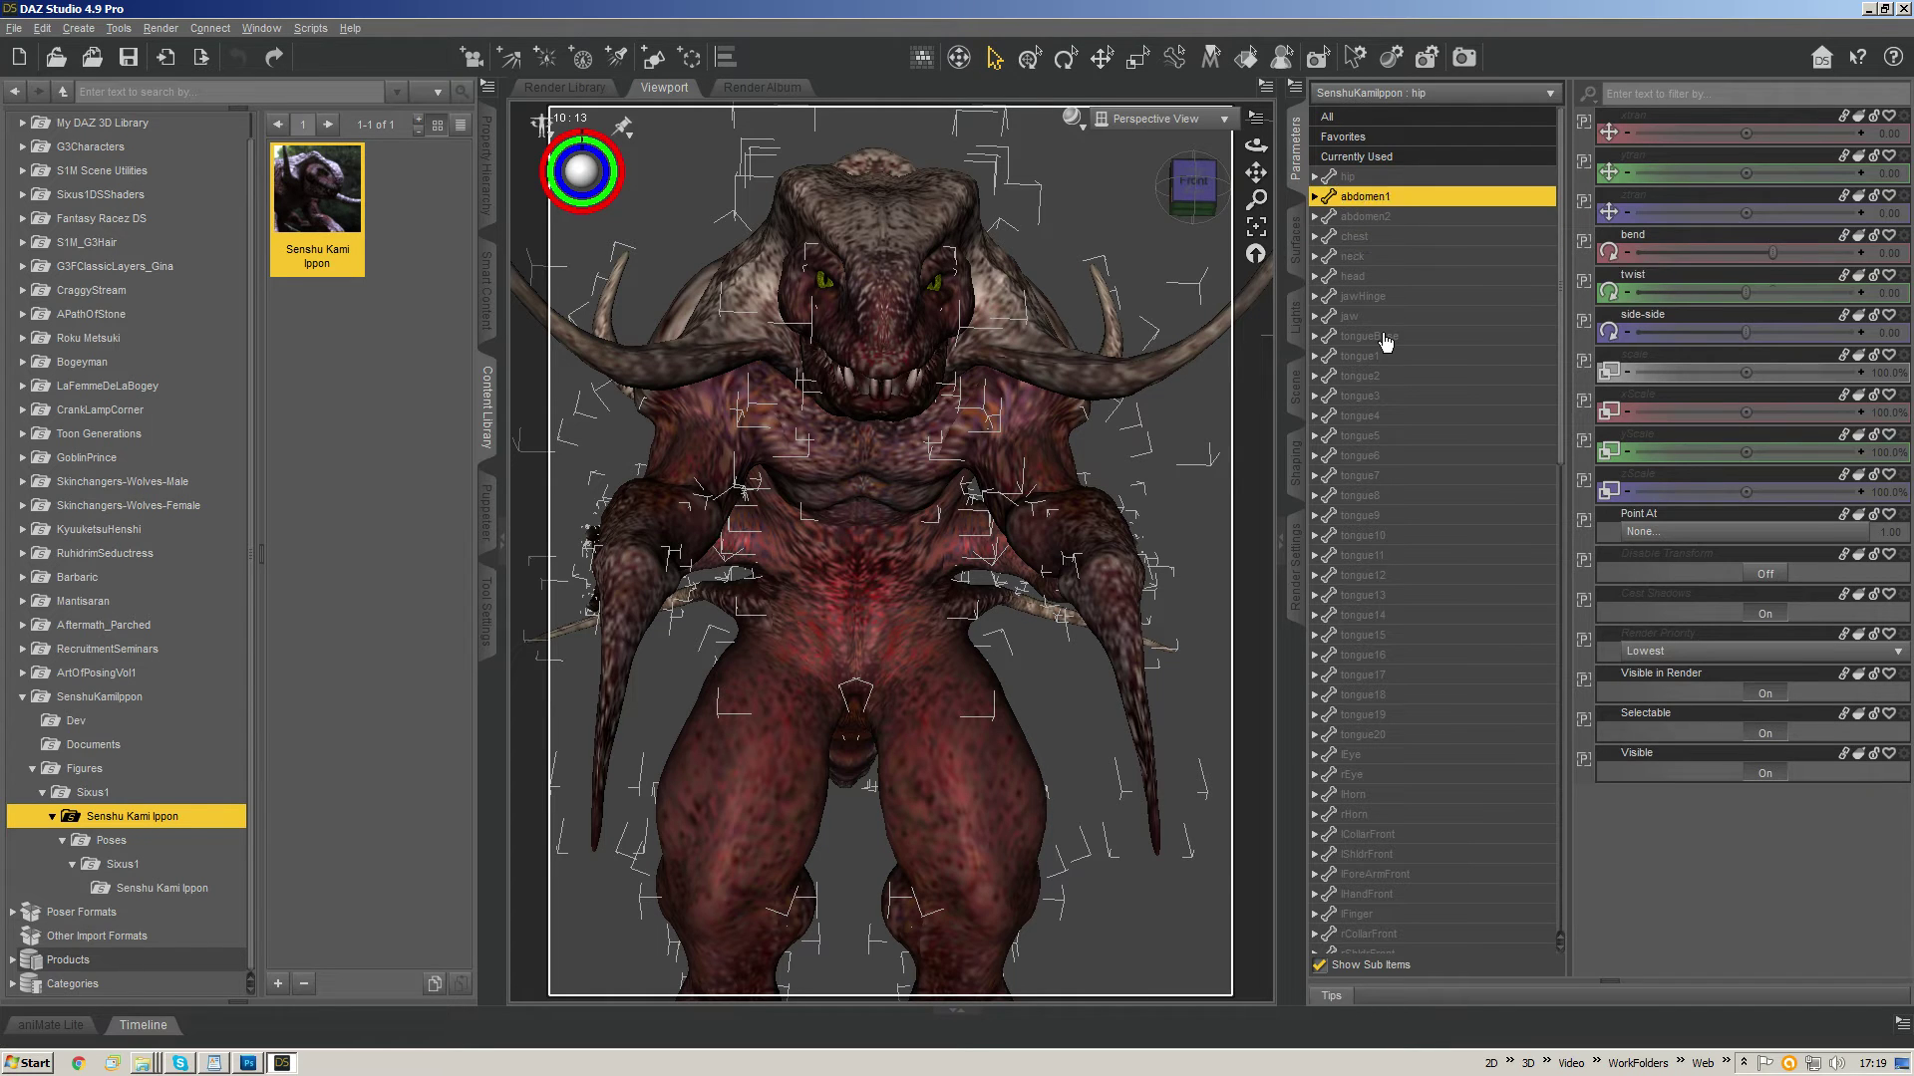
key("shift+Down")
key("shift+Down")
key("shift+Down")
key("Up")
key("Up")
key("shift+Down")
key("shift+Down")
key("shift+Down")
key("shift+Down")
key("shift+Up")
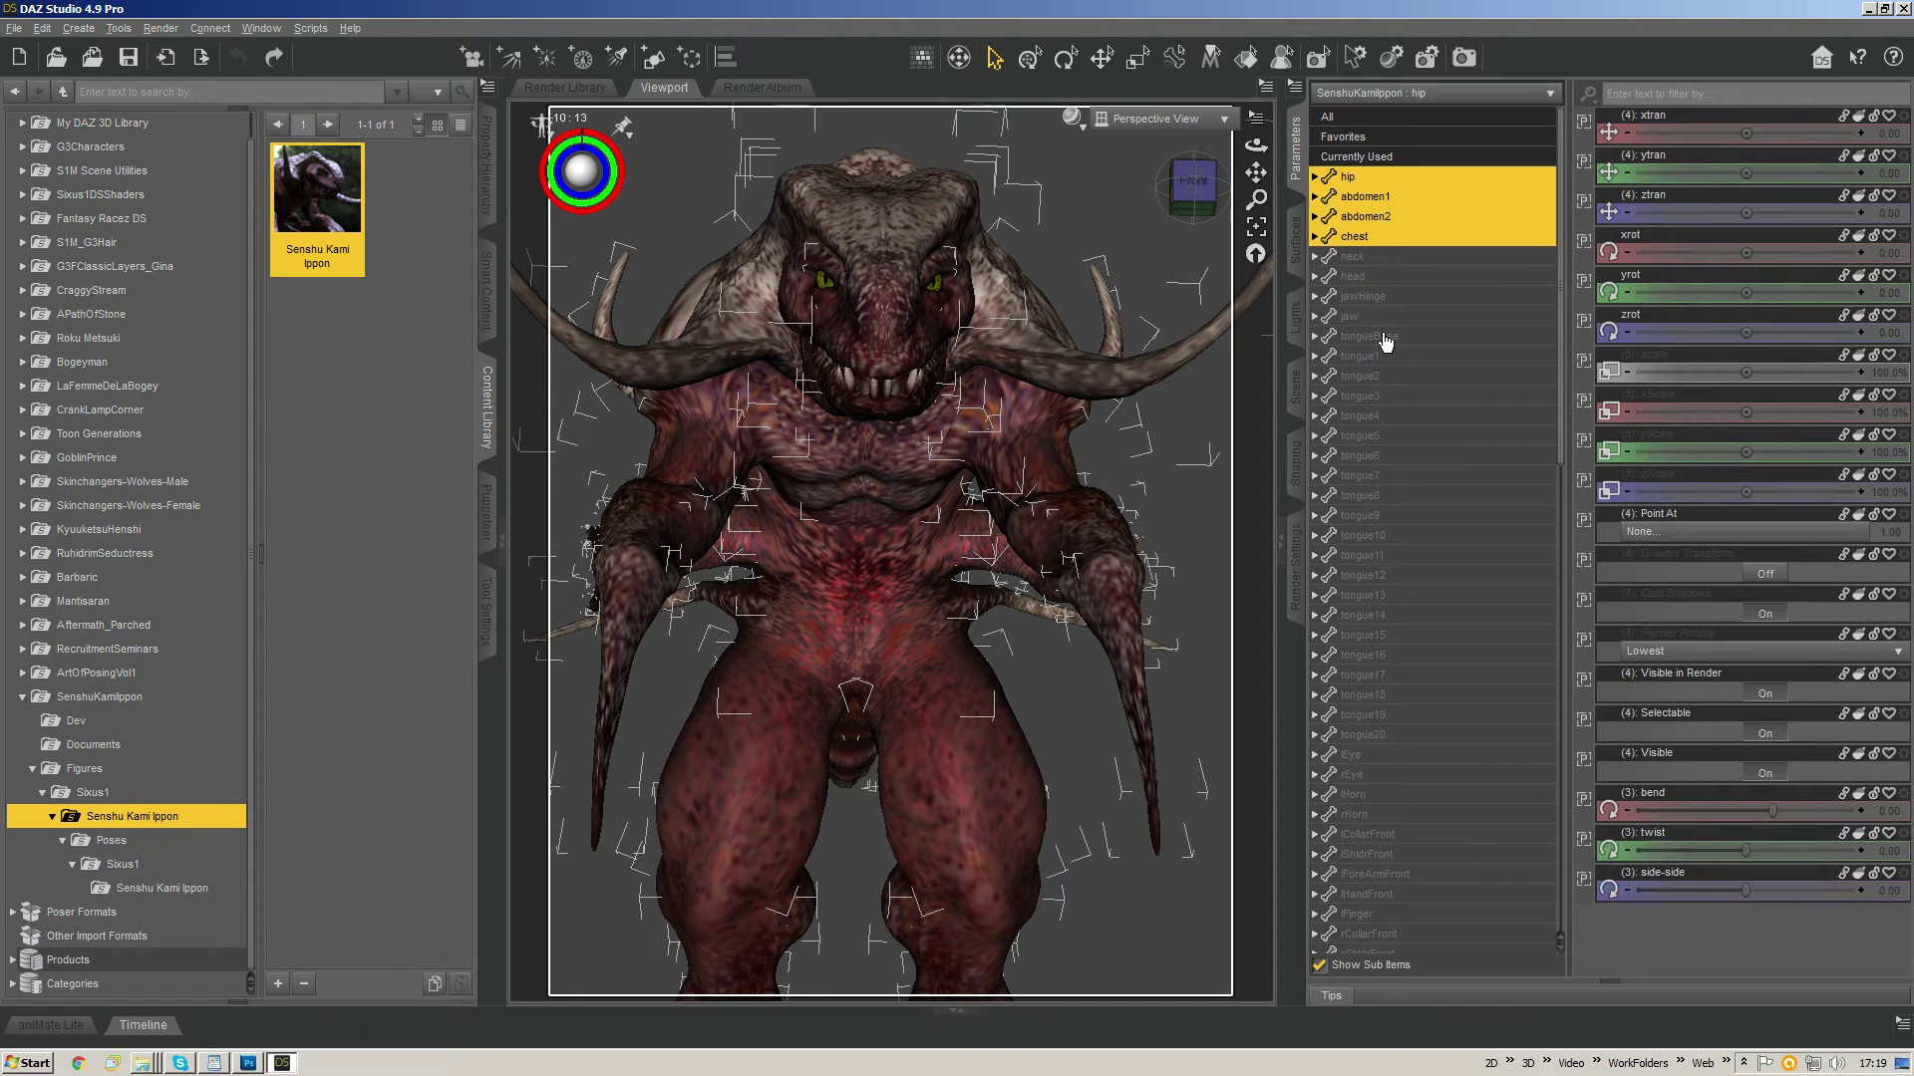
key("shift+Down")
key("shift+Up")
- Select all bones from neck through rHorn, including the jaw, the tongue chain and both eyes
key("Down")
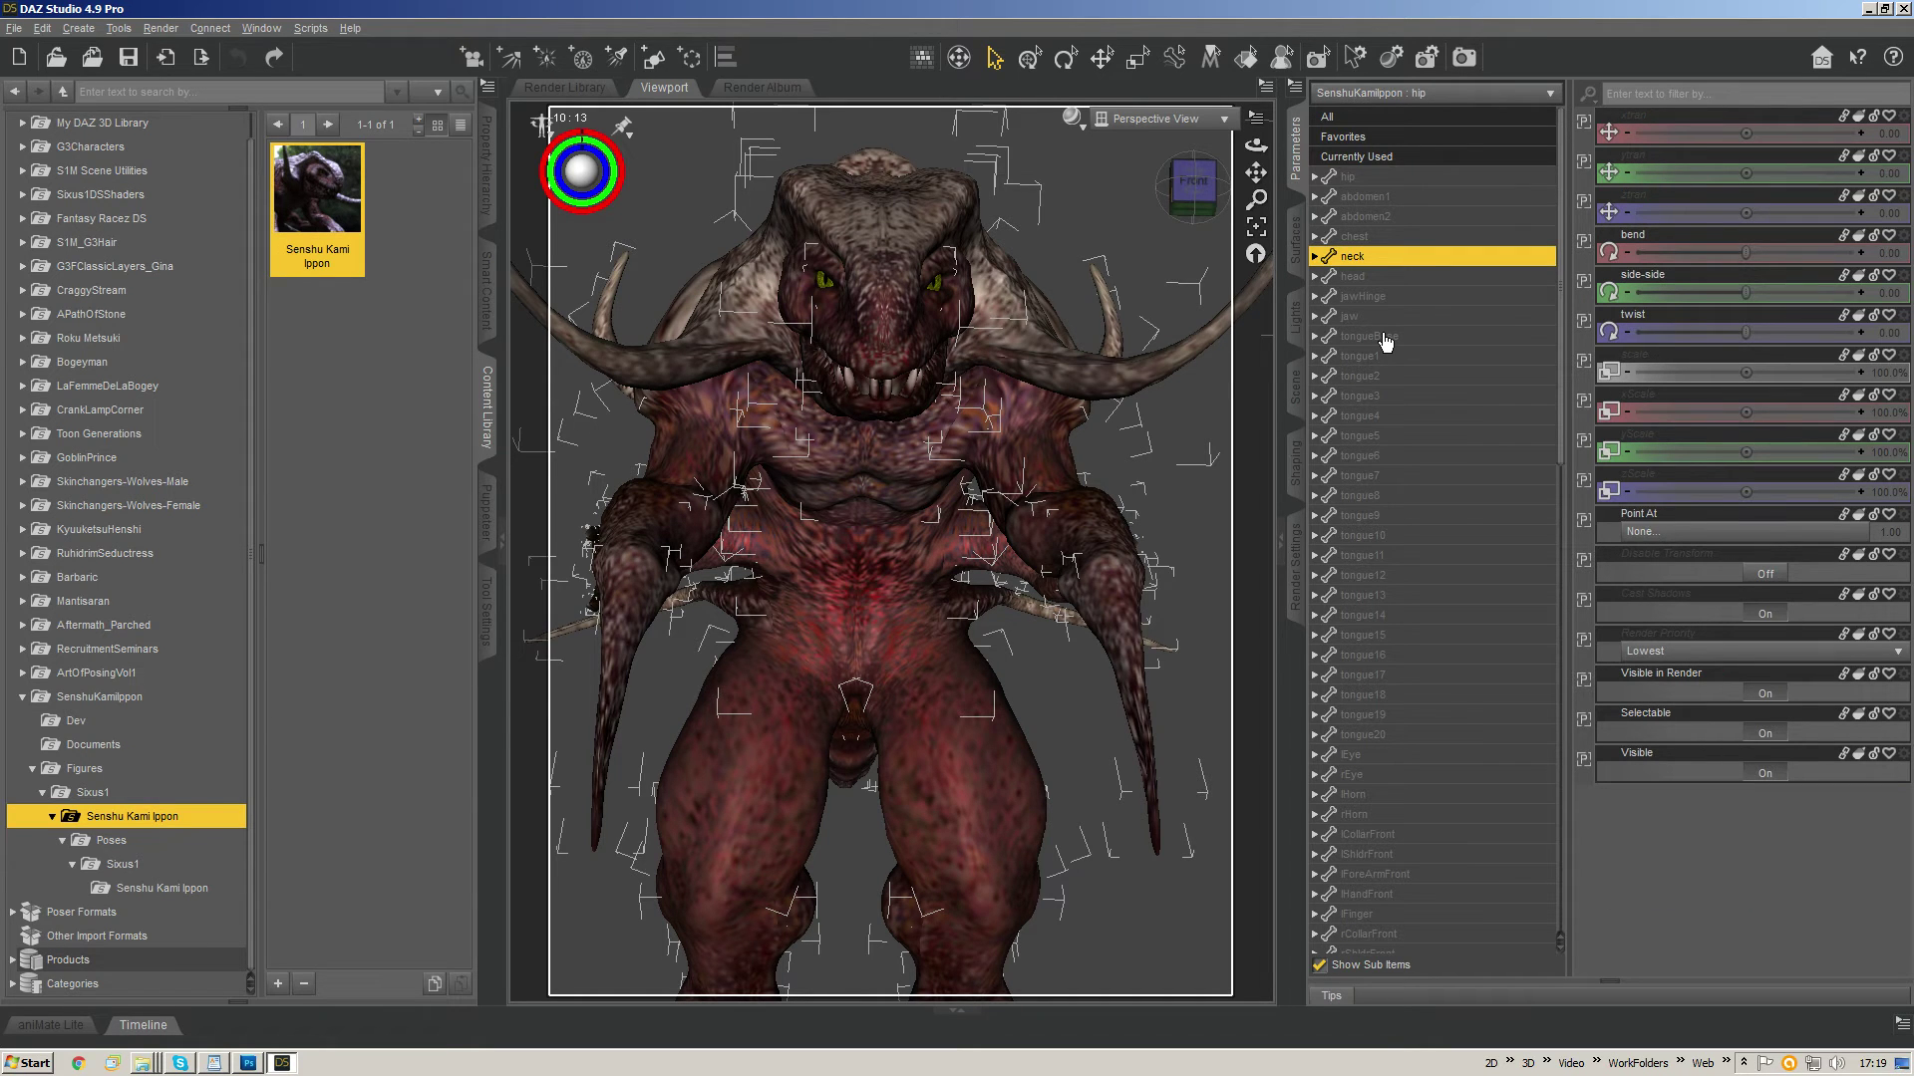
key("shift+Down")
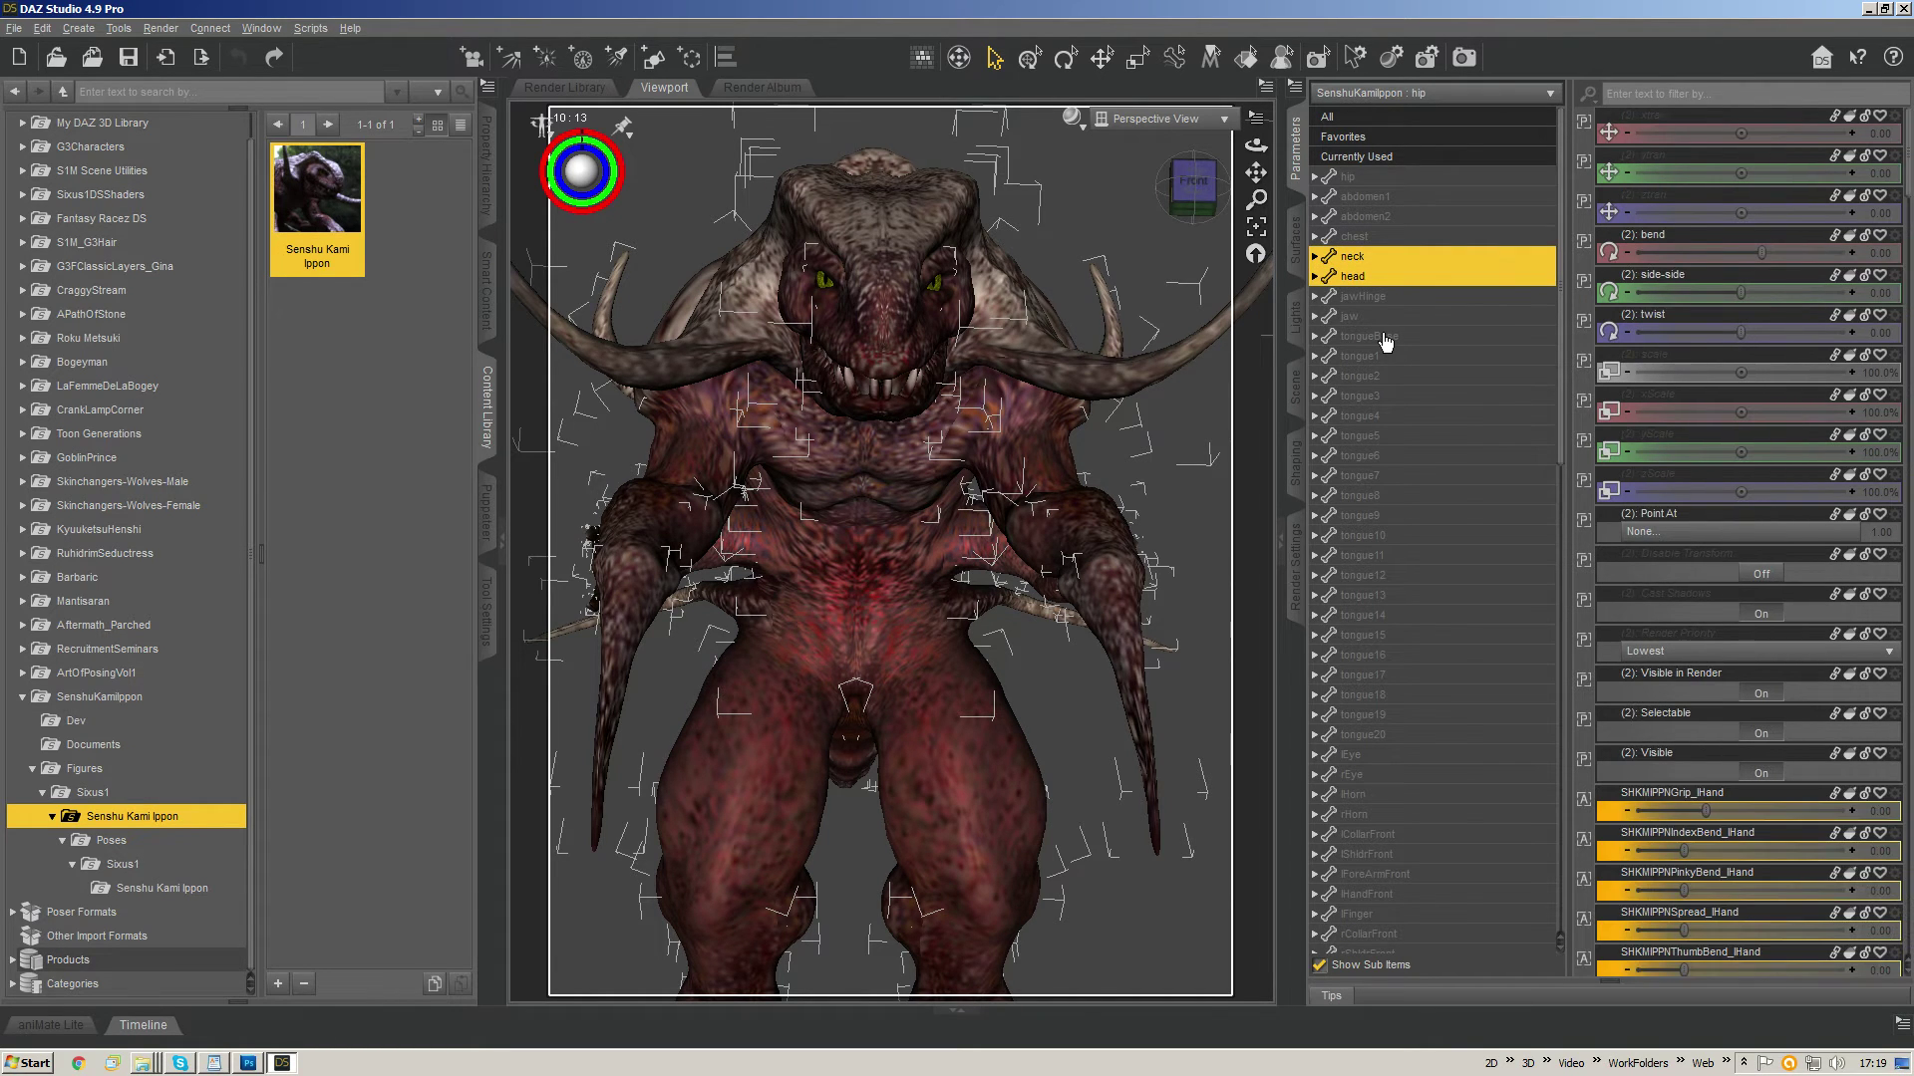
key("shift+Down")
key("shift+Down")
key("shift+Down")
key("shift+Down")
key("shift+Down")
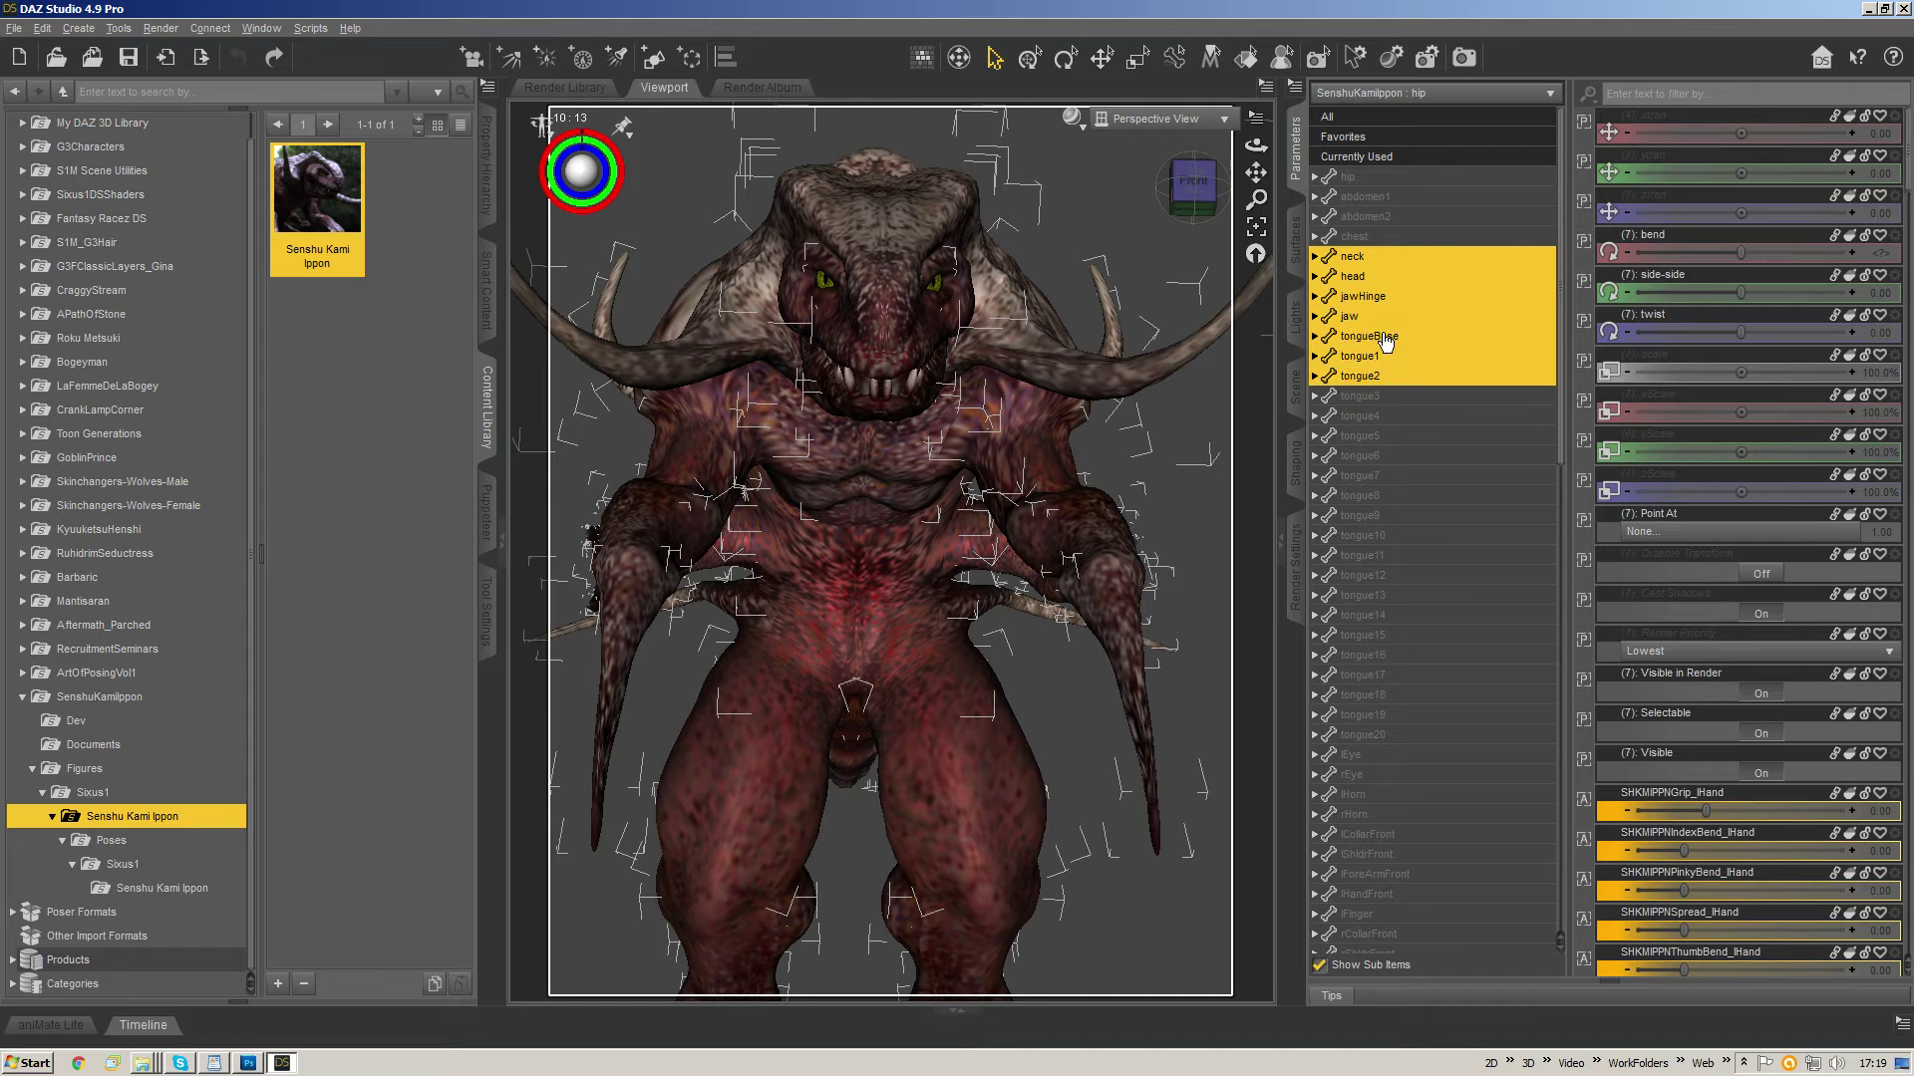
key("shift+Down")
key("shift+Down")
key("shift+Down")
key("shift+Down")
key("shift+Down")
key("shift+Down")
key("shift+Down")
key("shift+Down")
key("shift+Down")
key("shift+Down")
key("shift+Down")
key("shift+Down")
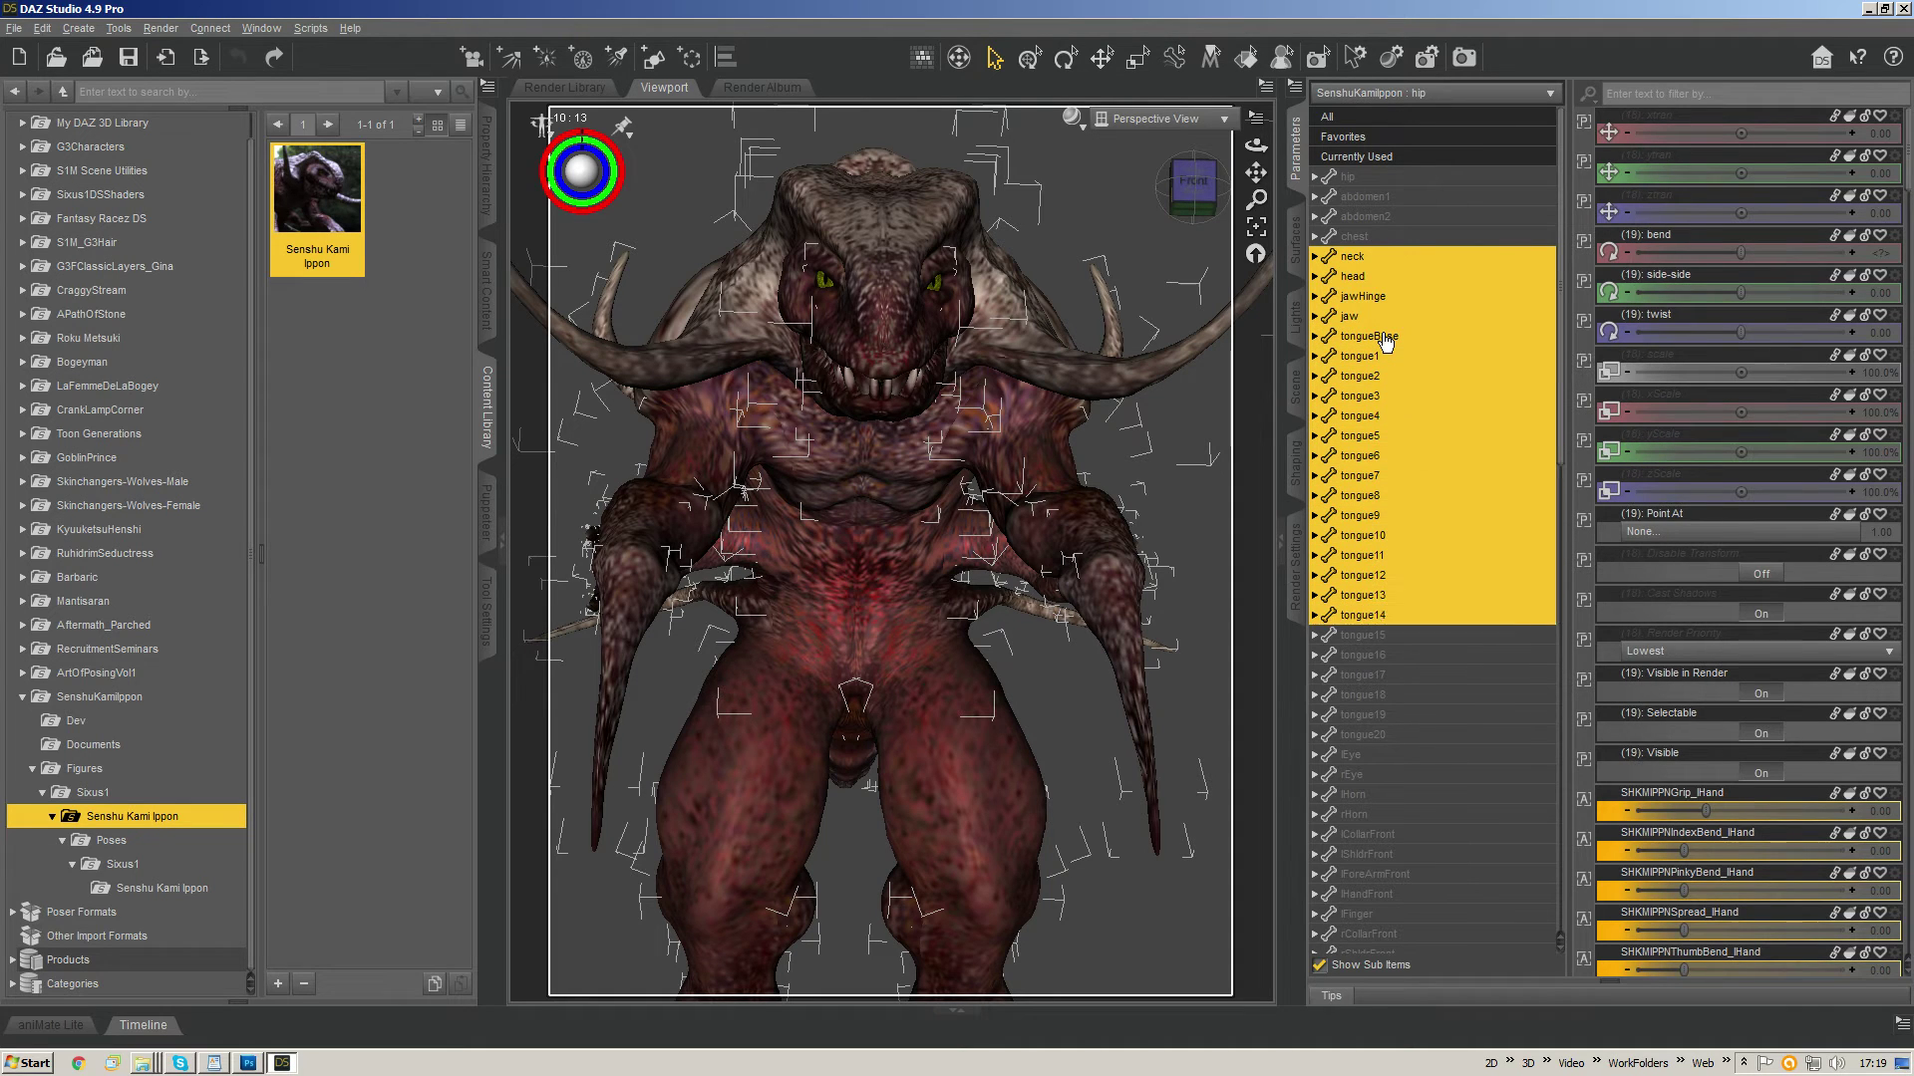
key("shift+Down")
key("shift+Down")
key("shift+Down")
key("shift+Down")
key("shift+Down")
key("shift+Down")
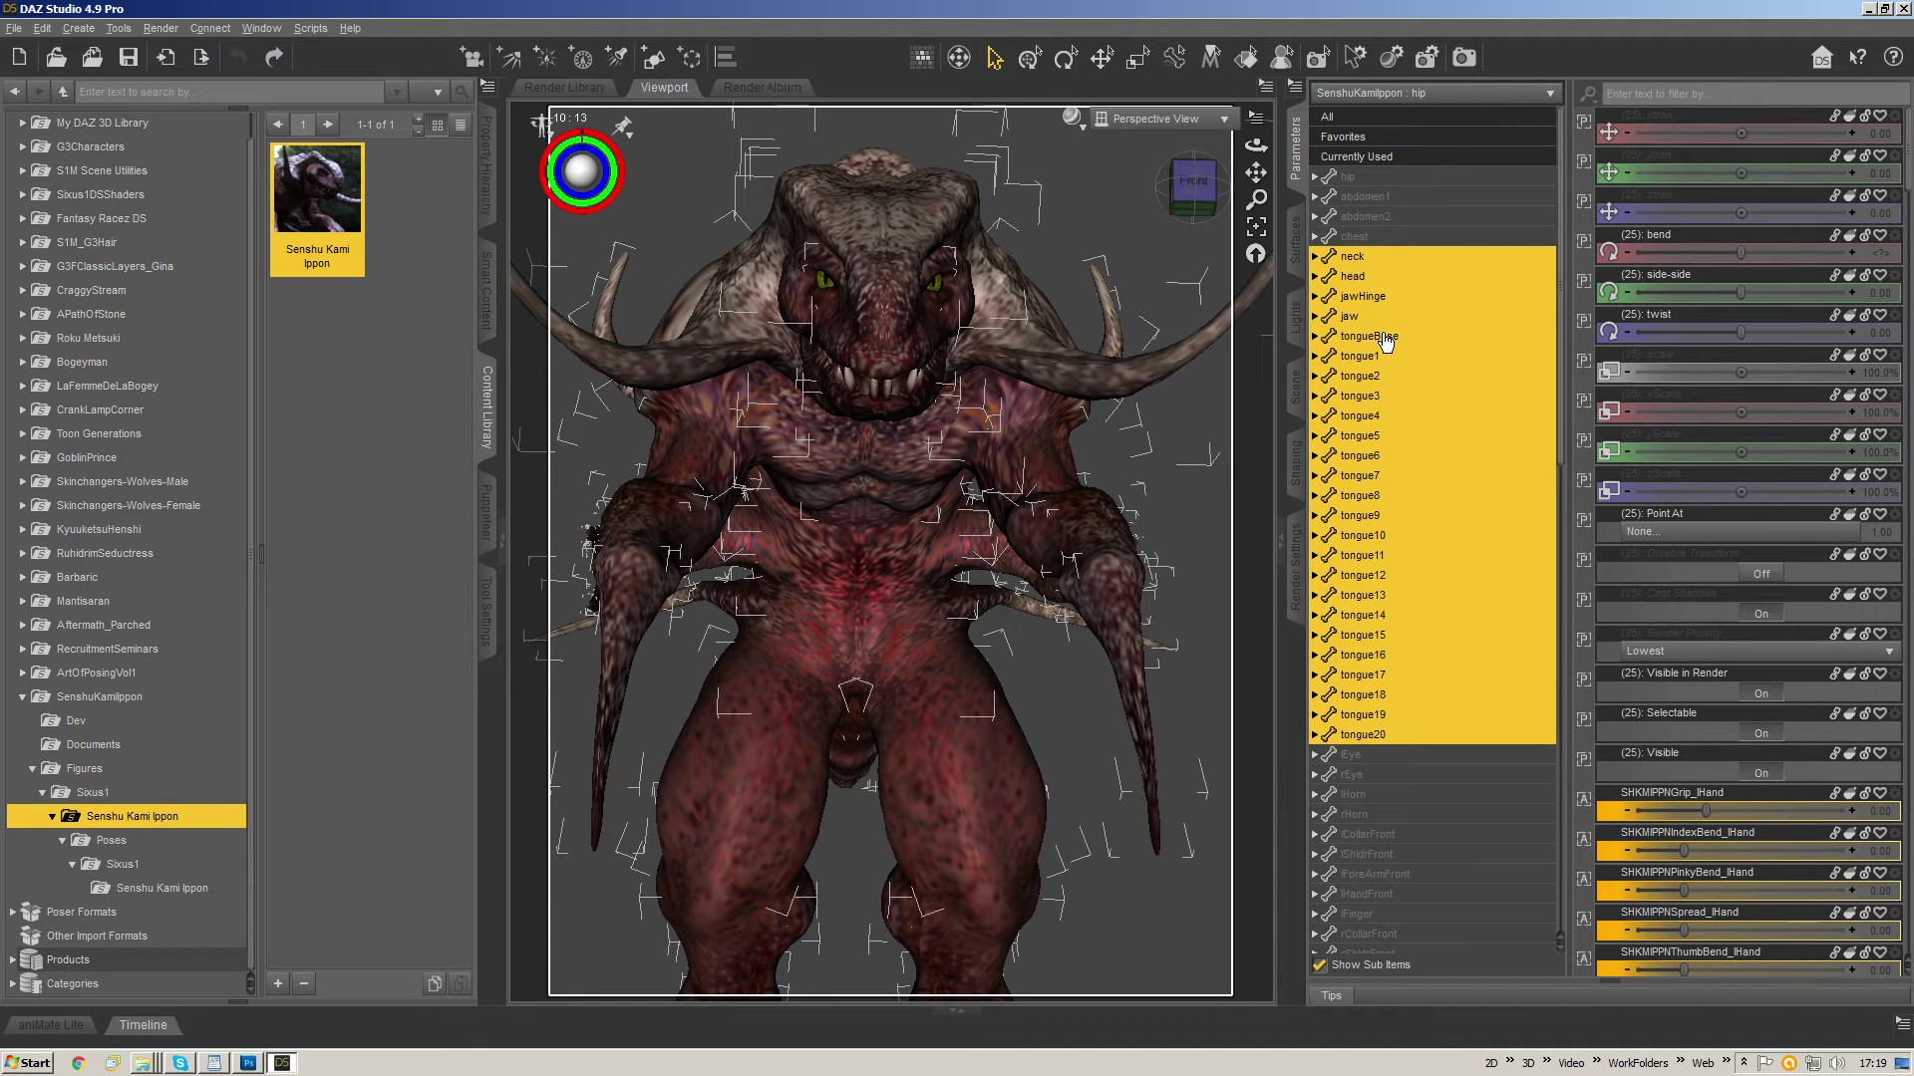
key("shift+Down")
key("shift+Down")
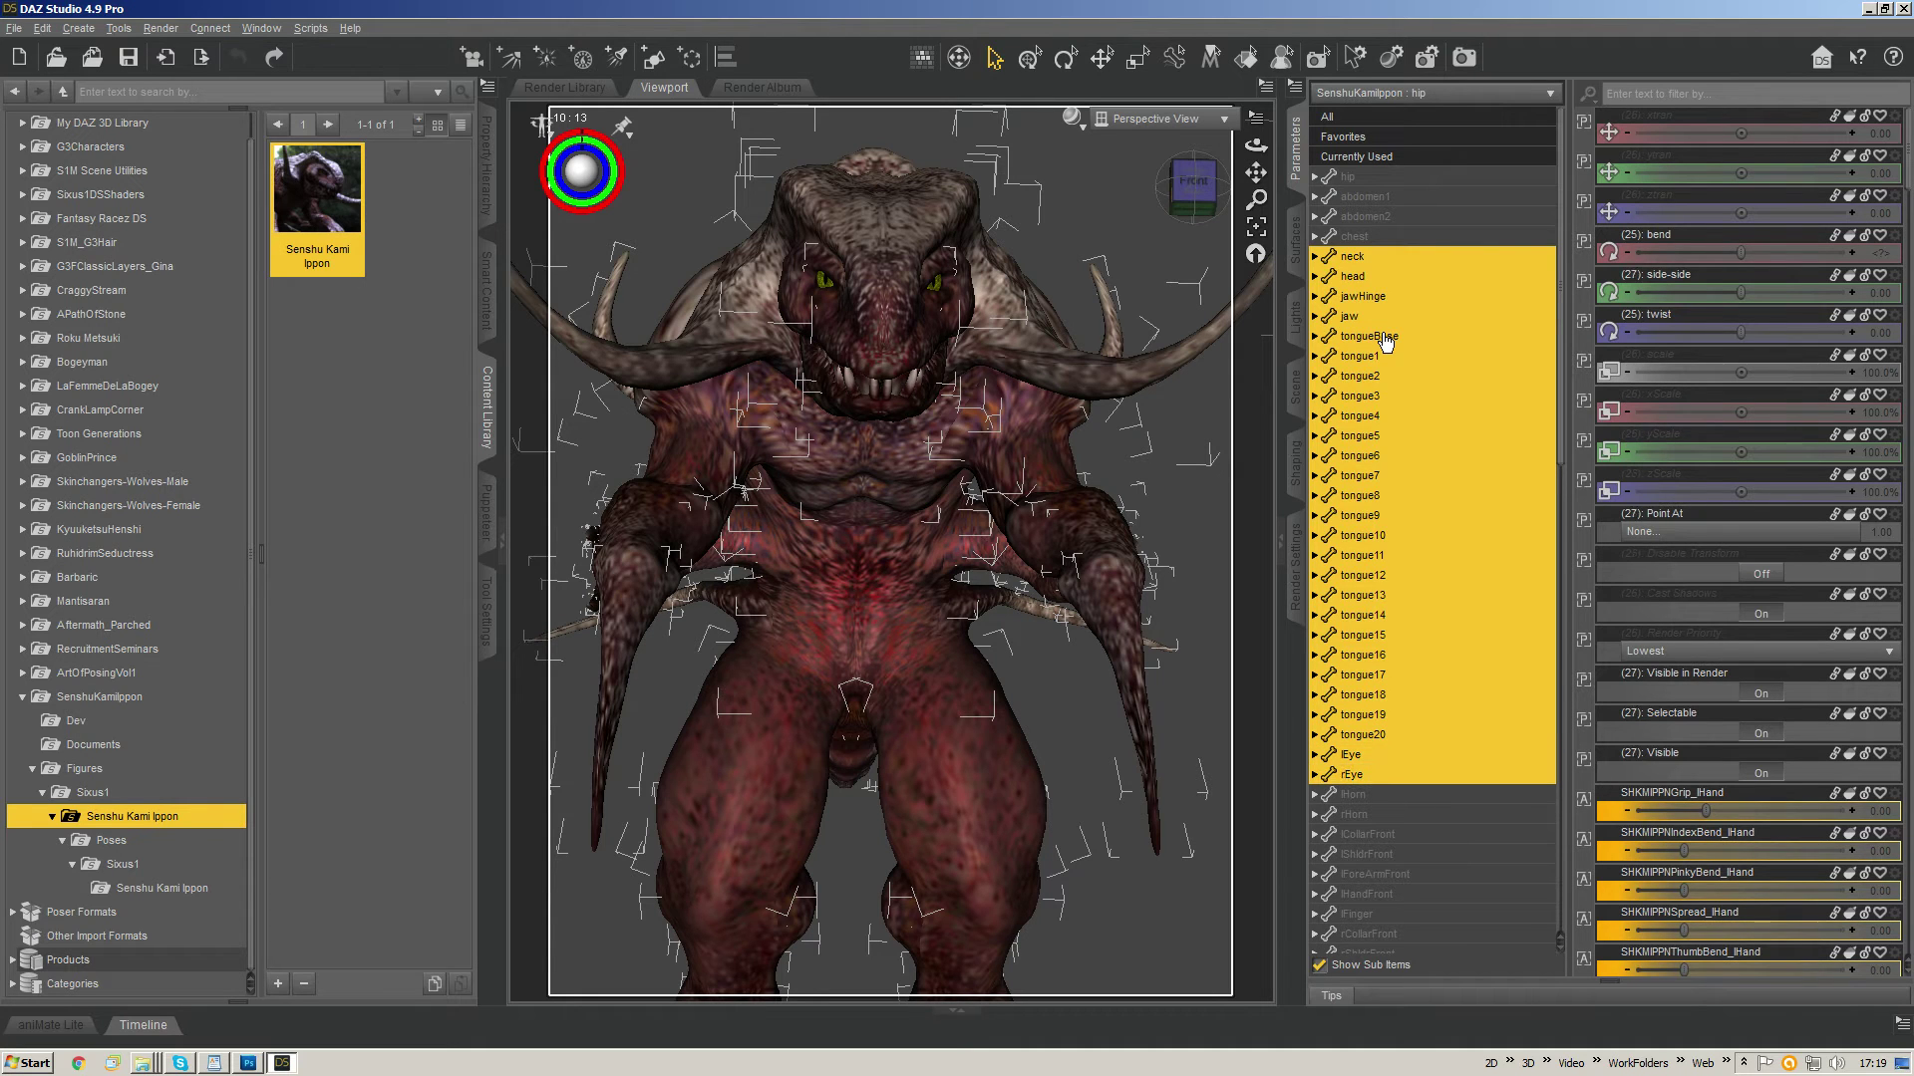
key("shift+Down")
key("shift+Down")
key("shift+Down")
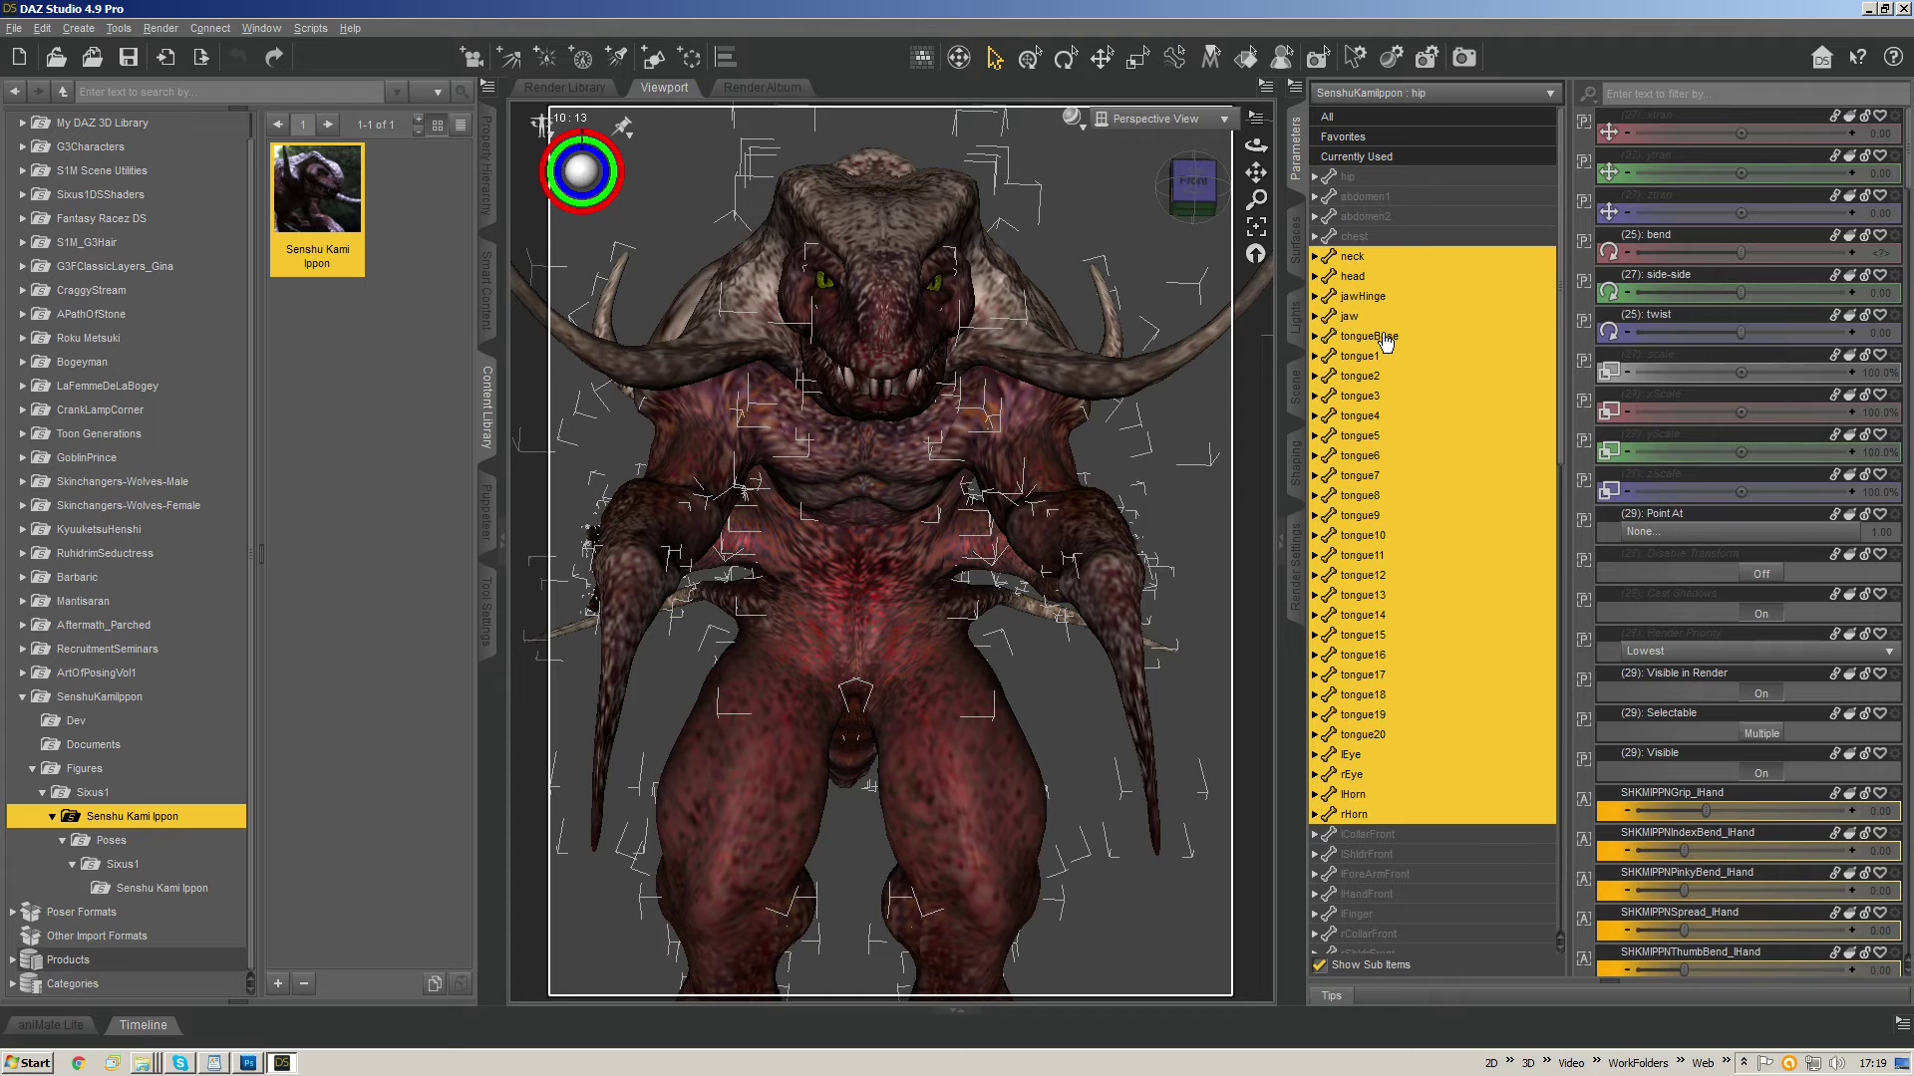
key("shift+Up")
- Enable limits on the bend, side-side and twist properties of the selected neck through rHorn bones
left_click(1677, 235)
left_click(1647, 315, "shift")
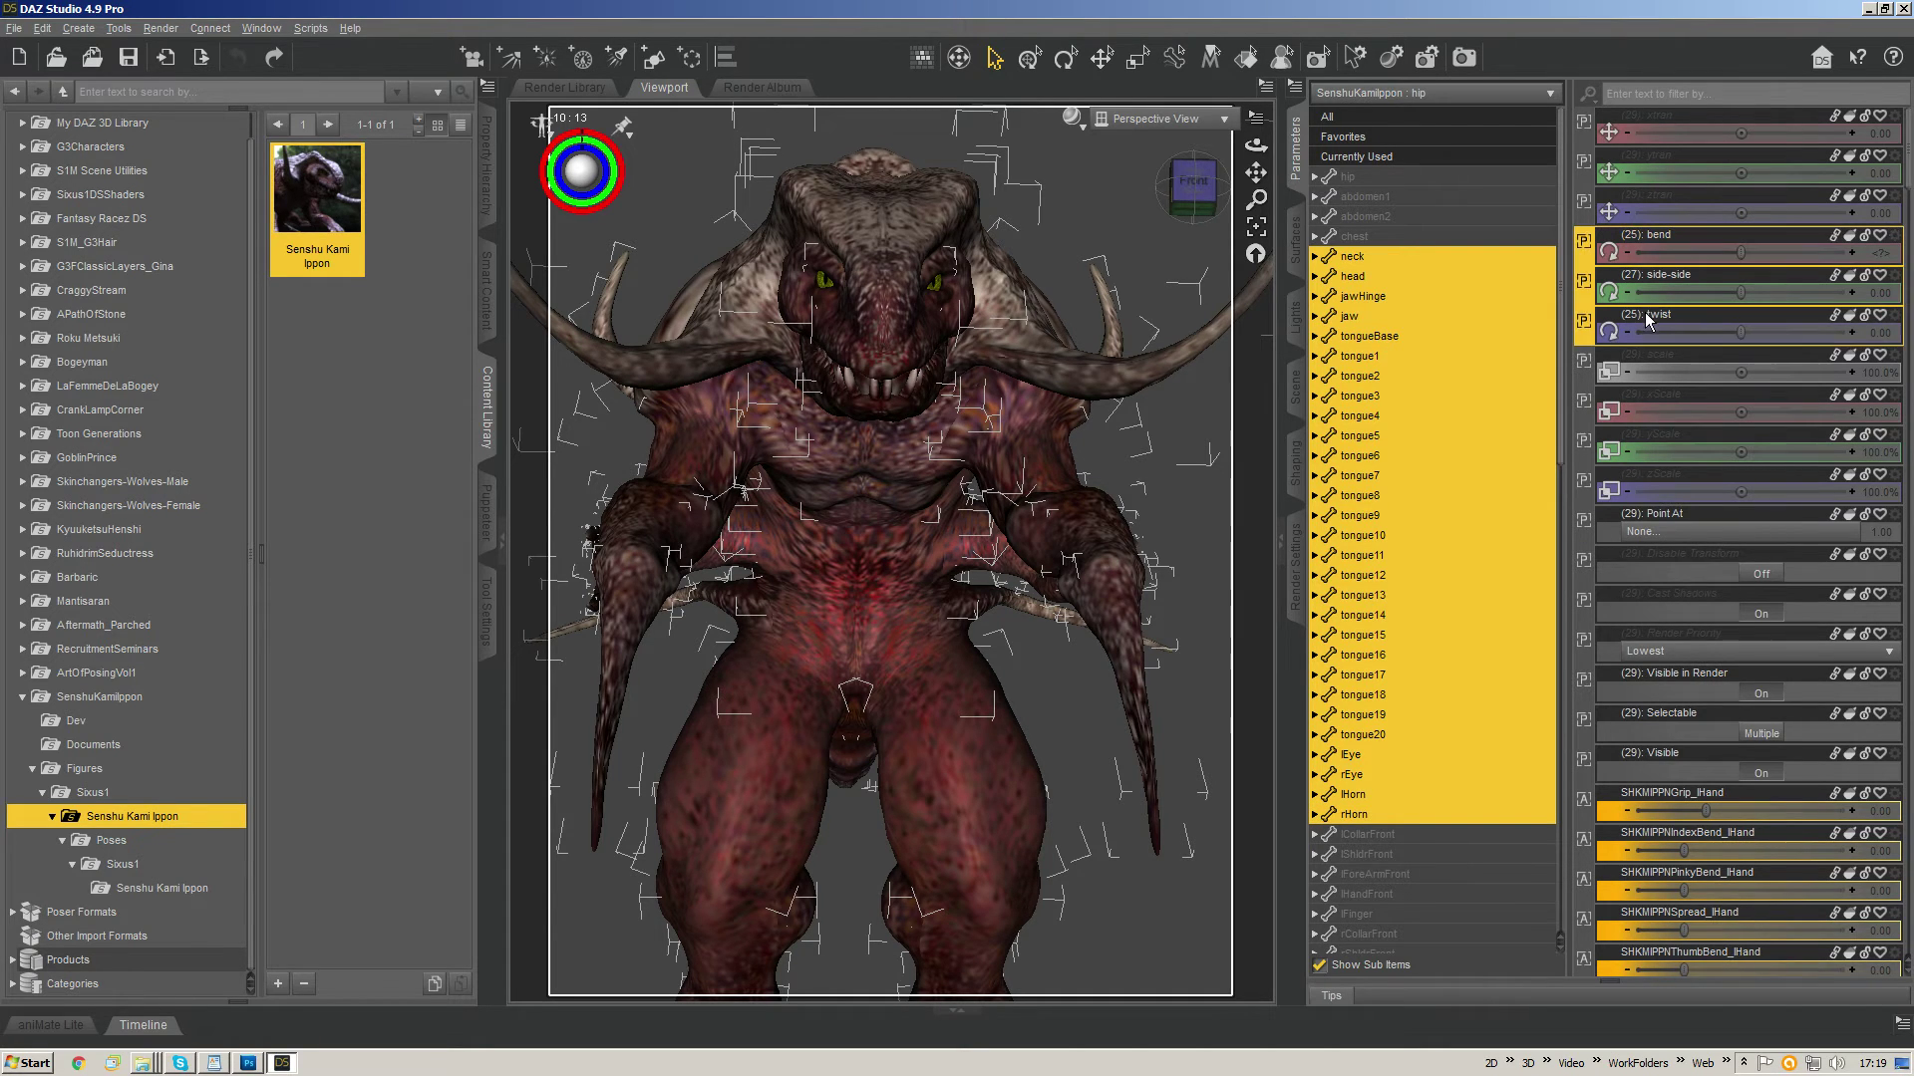
right_click(1647, 315)
mouse_move(1700, 446)
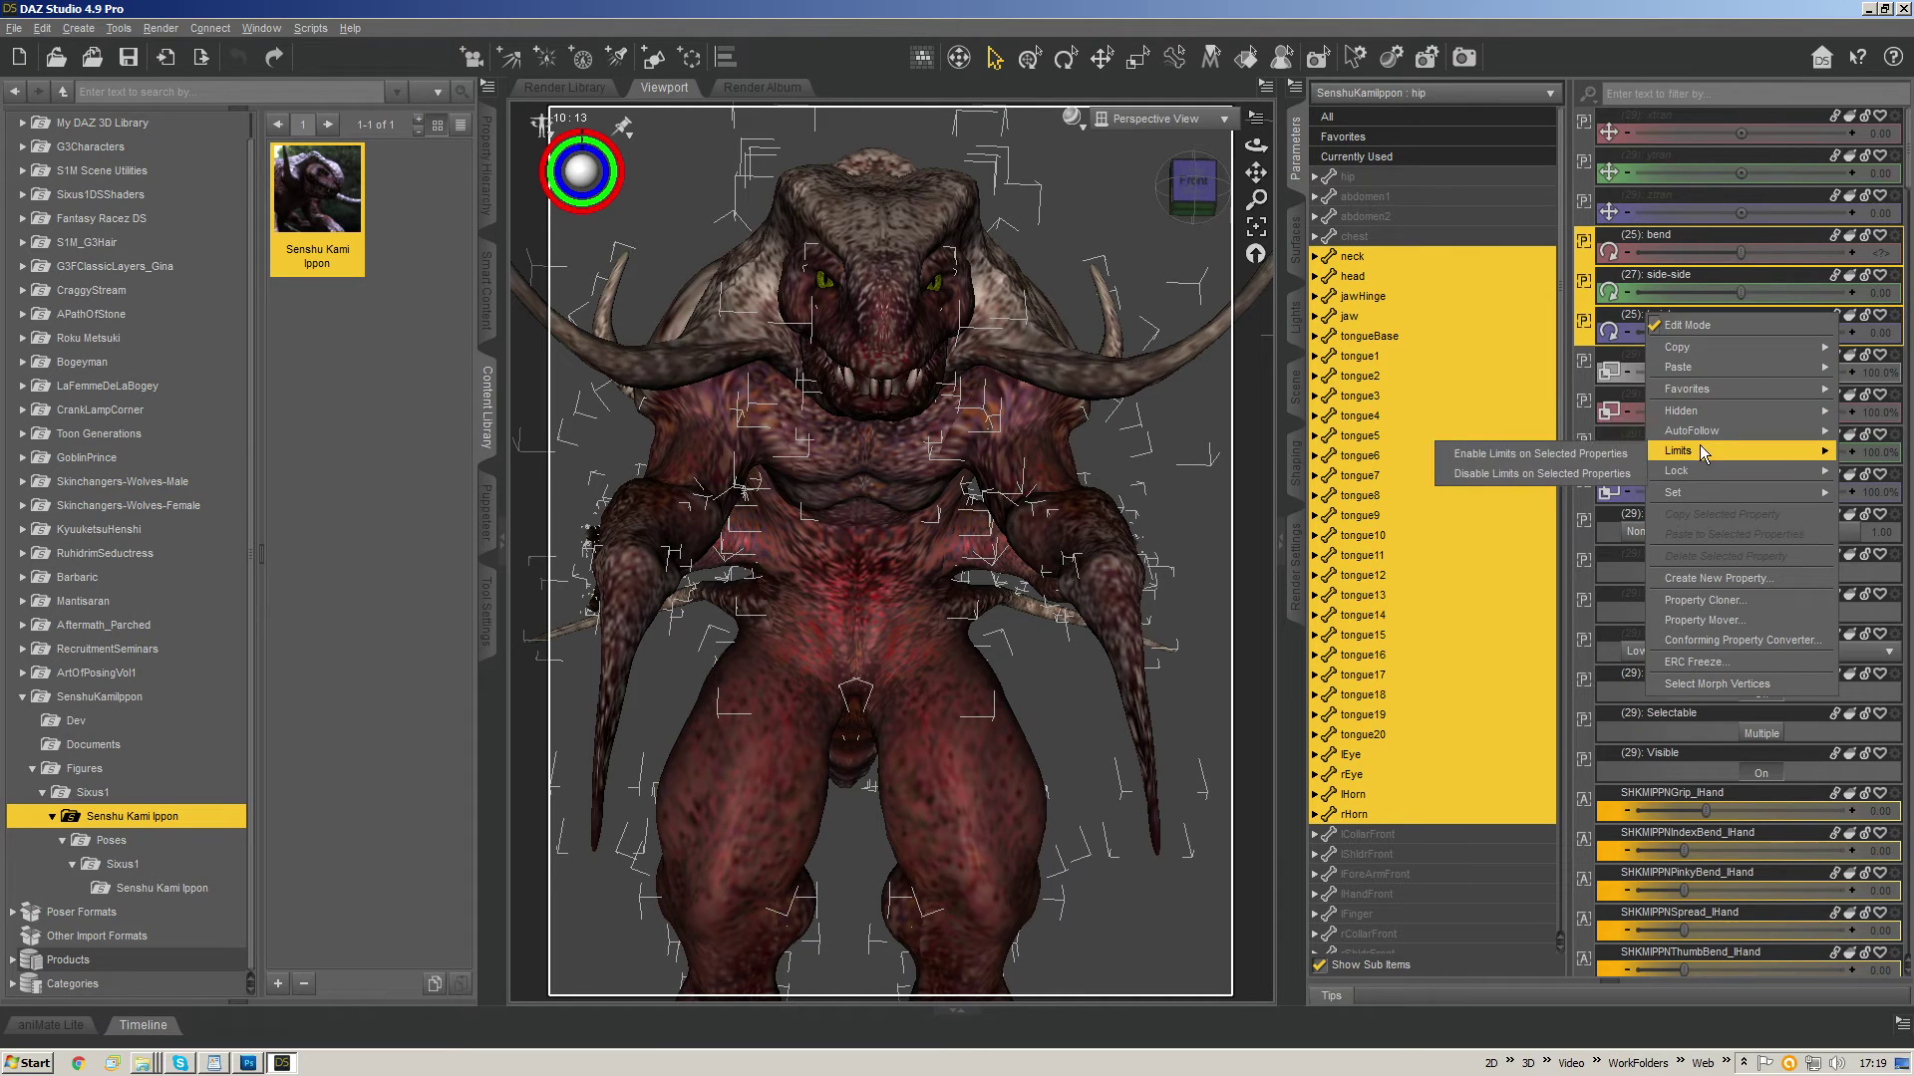
left_click(1593, 457)
- Select the lCollarFront bone and enable limits on its twist, side-side and bend properties
scroll(1507, 304, "down", 8)
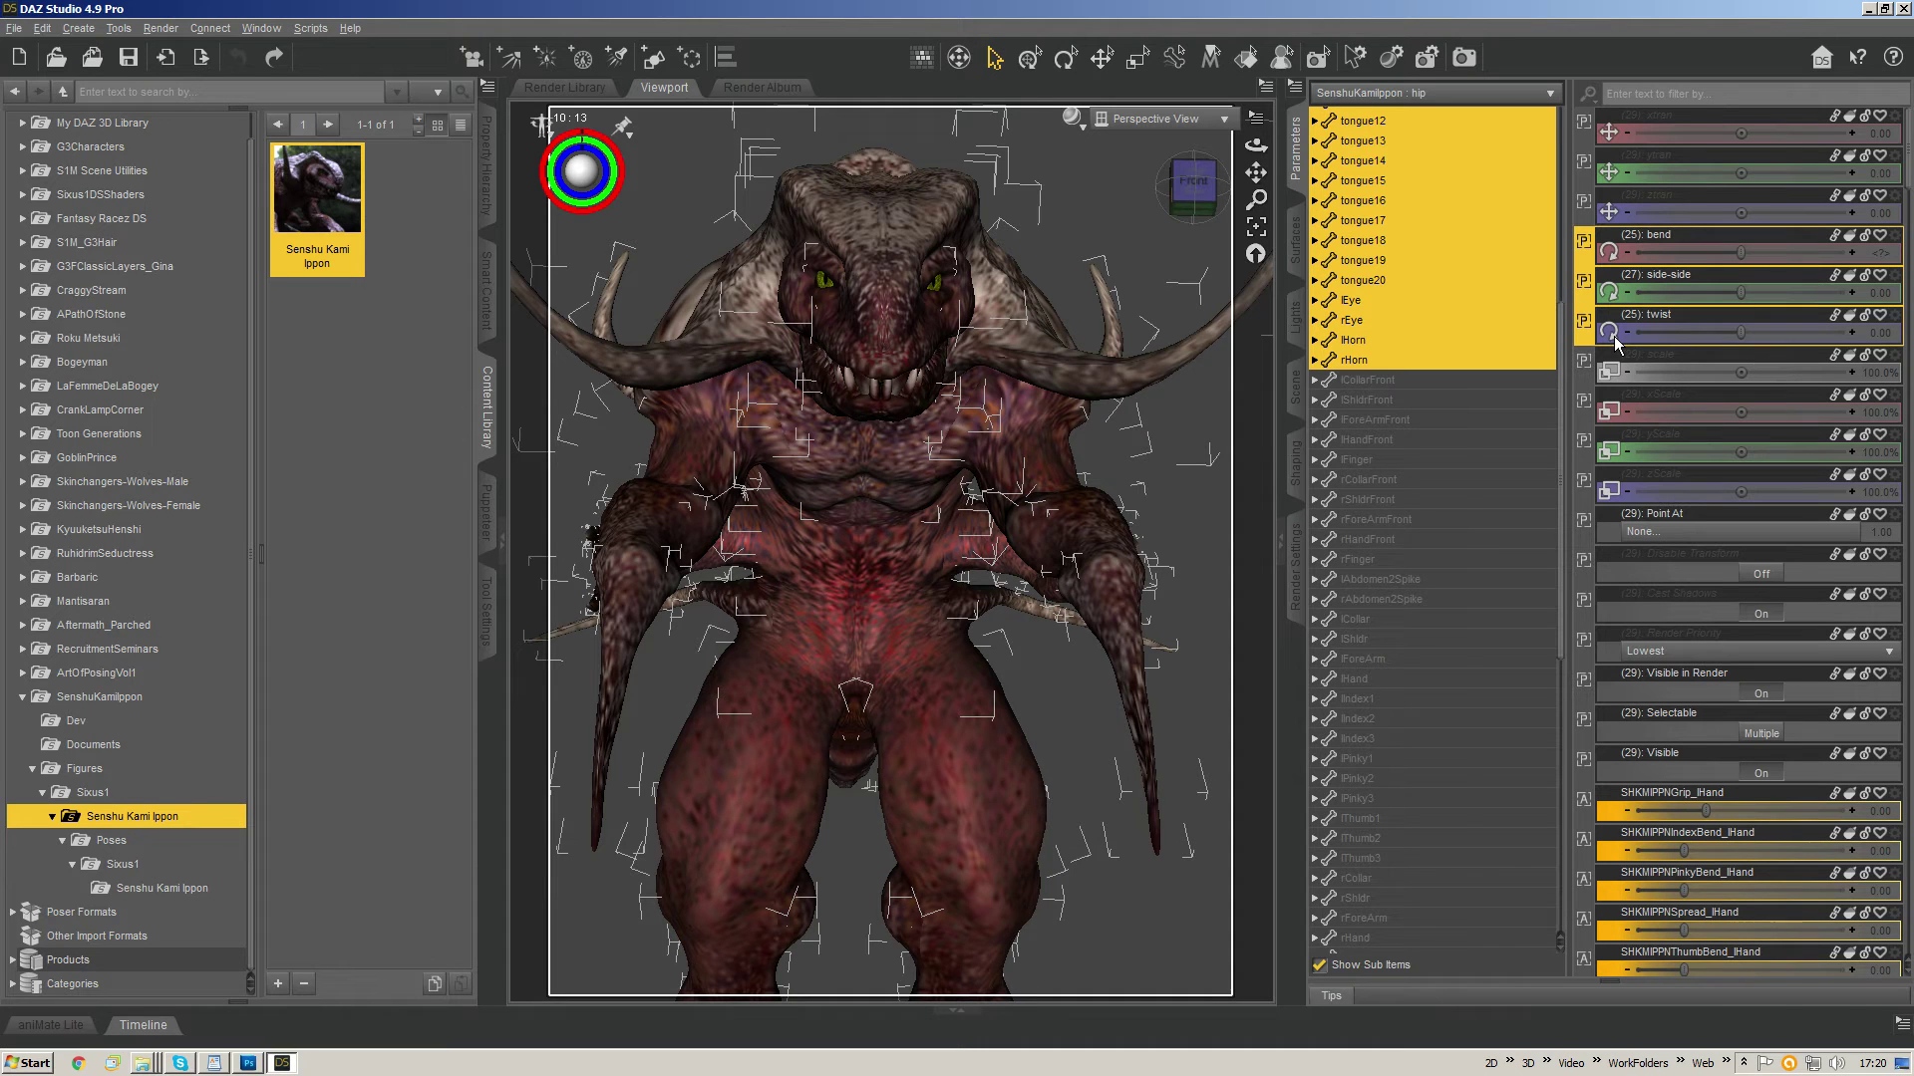
scroll(1510, 349, "up", 3)
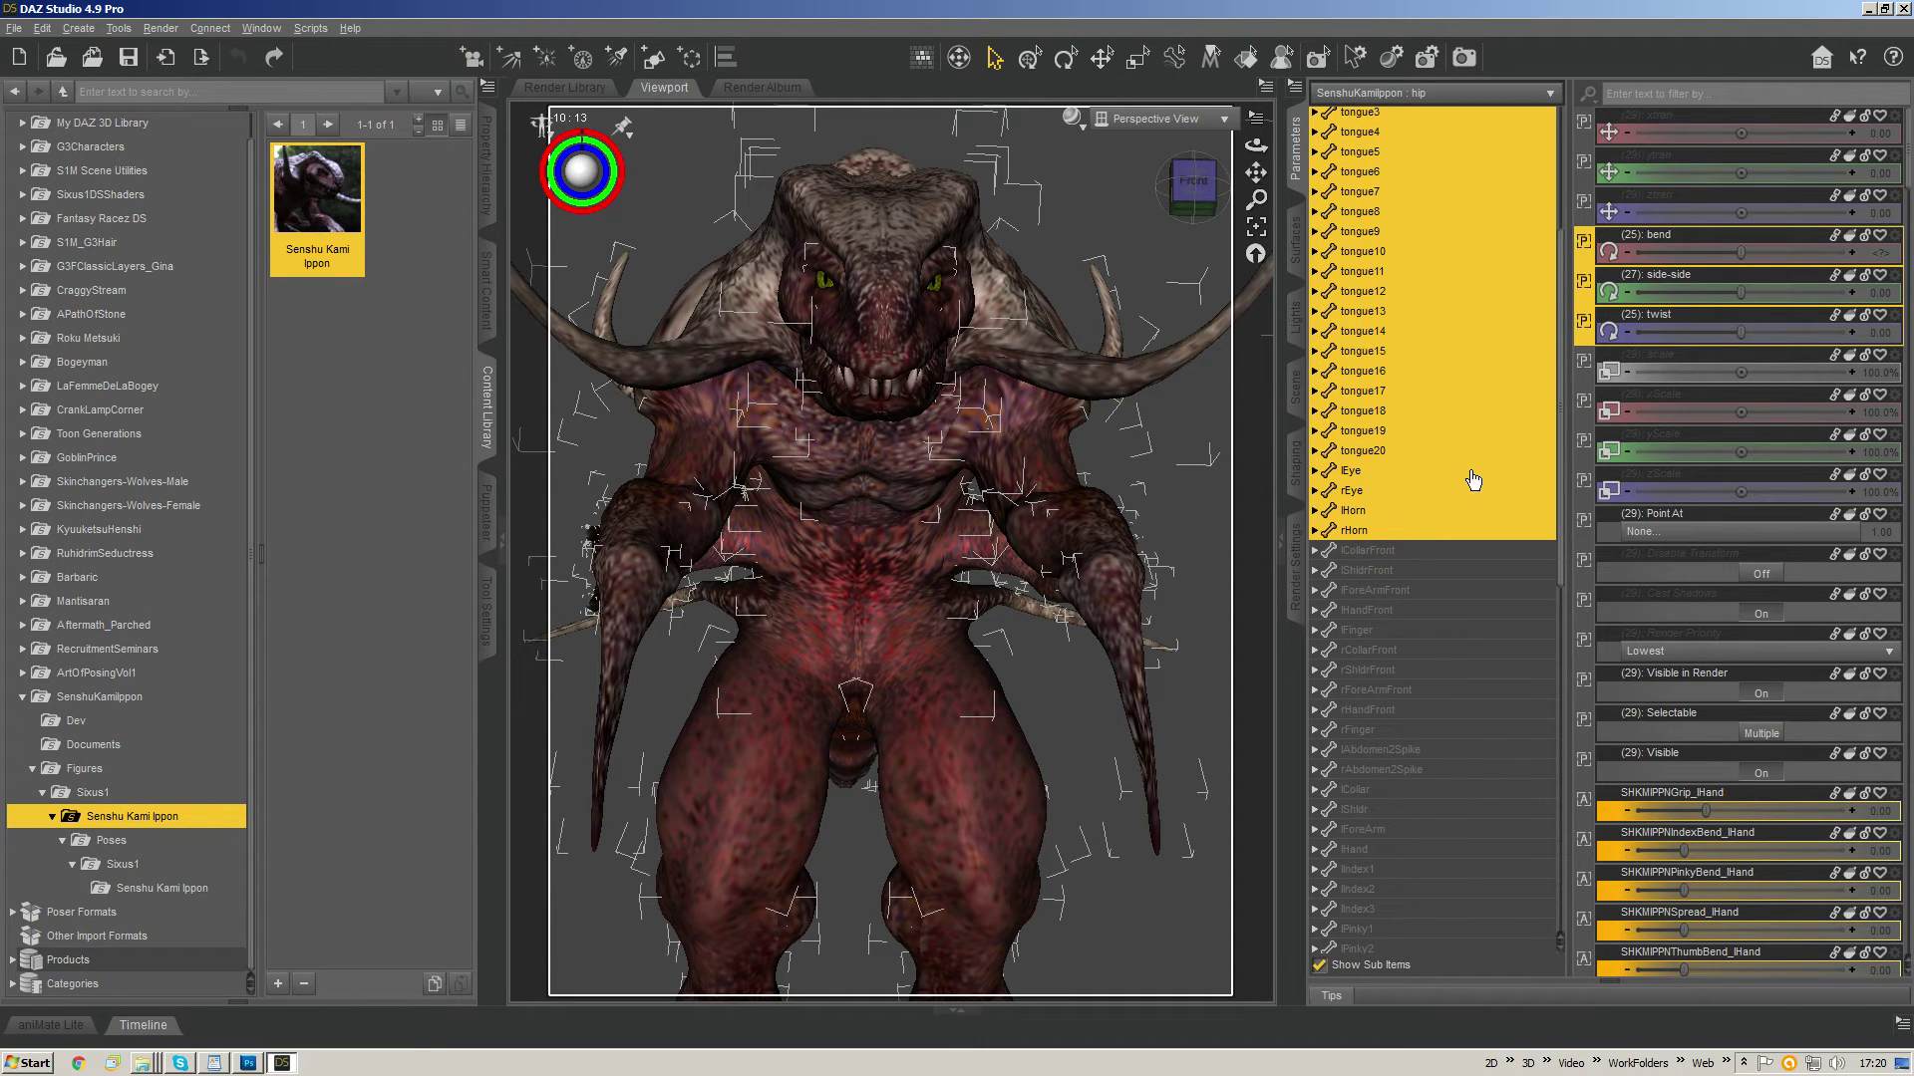
scroll(1473, 480, "up", 2)
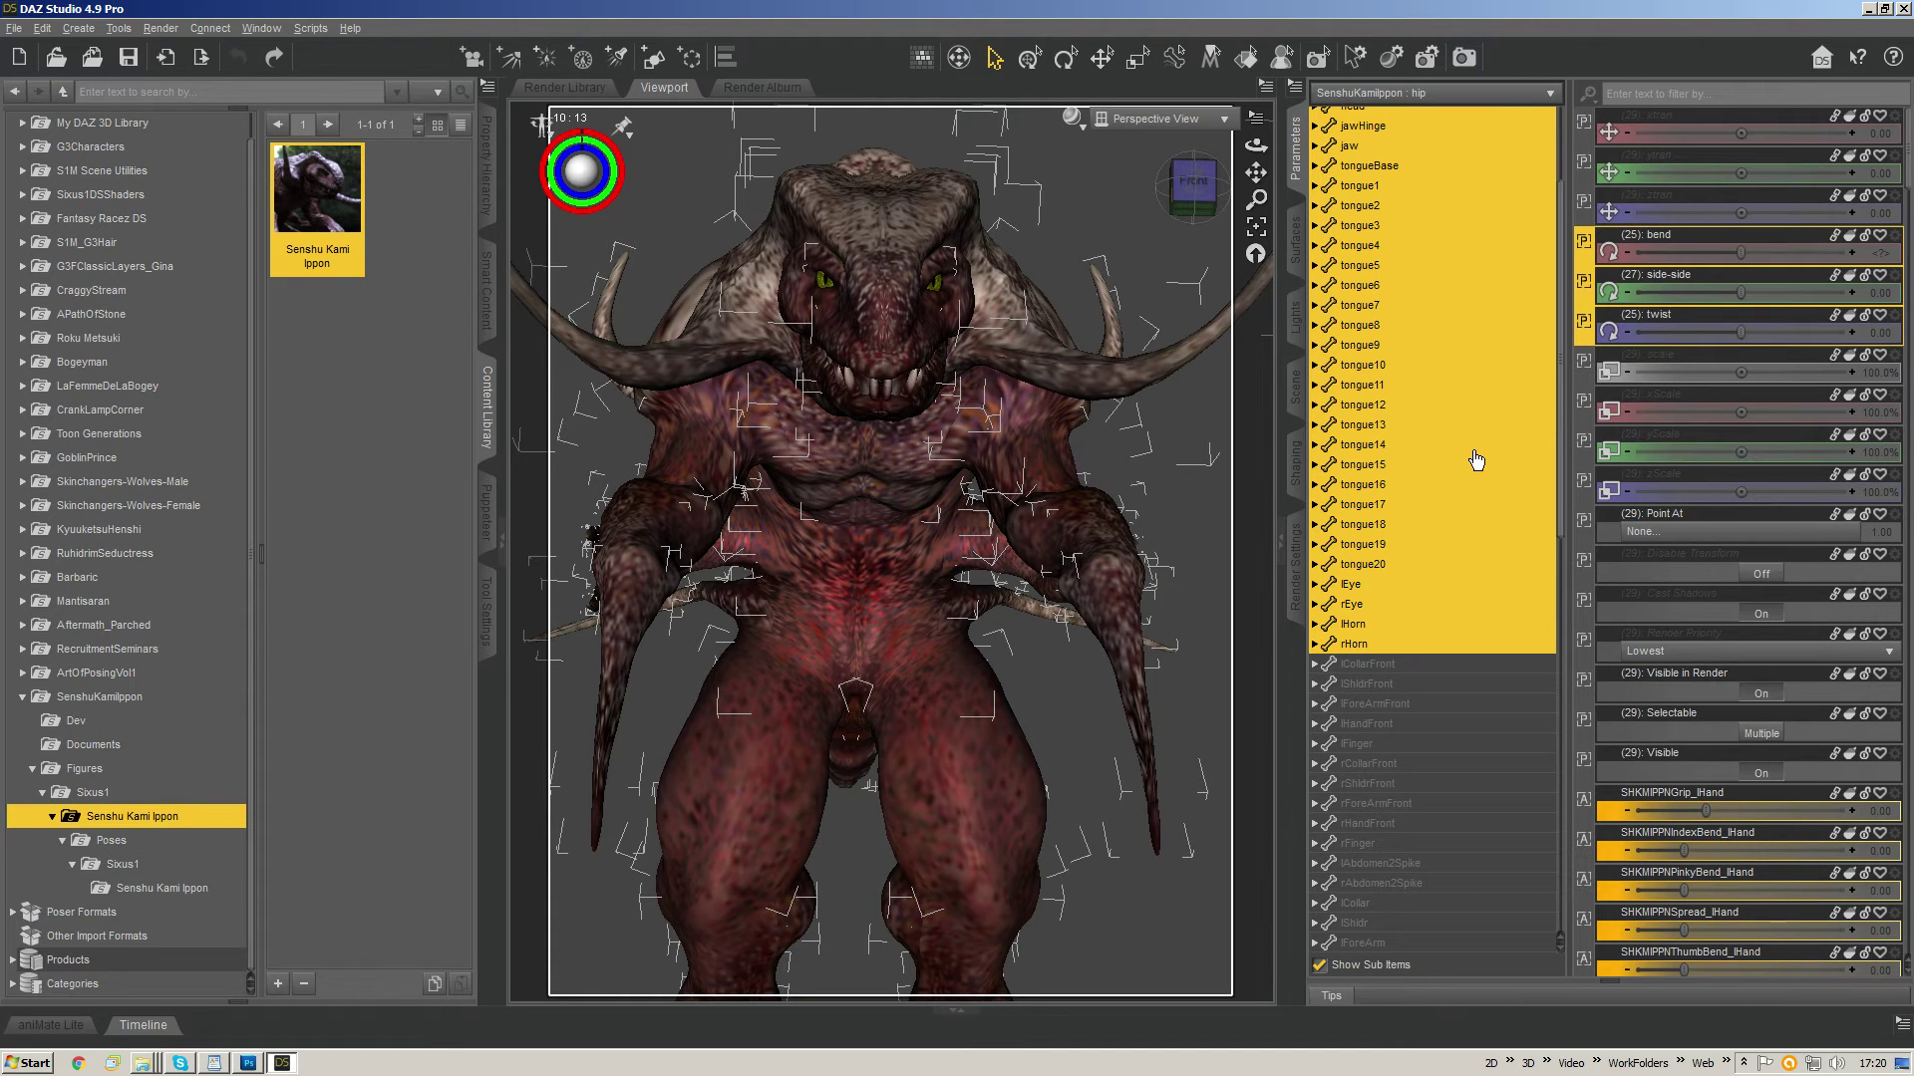
scroll(1477, 460, "down", 5)
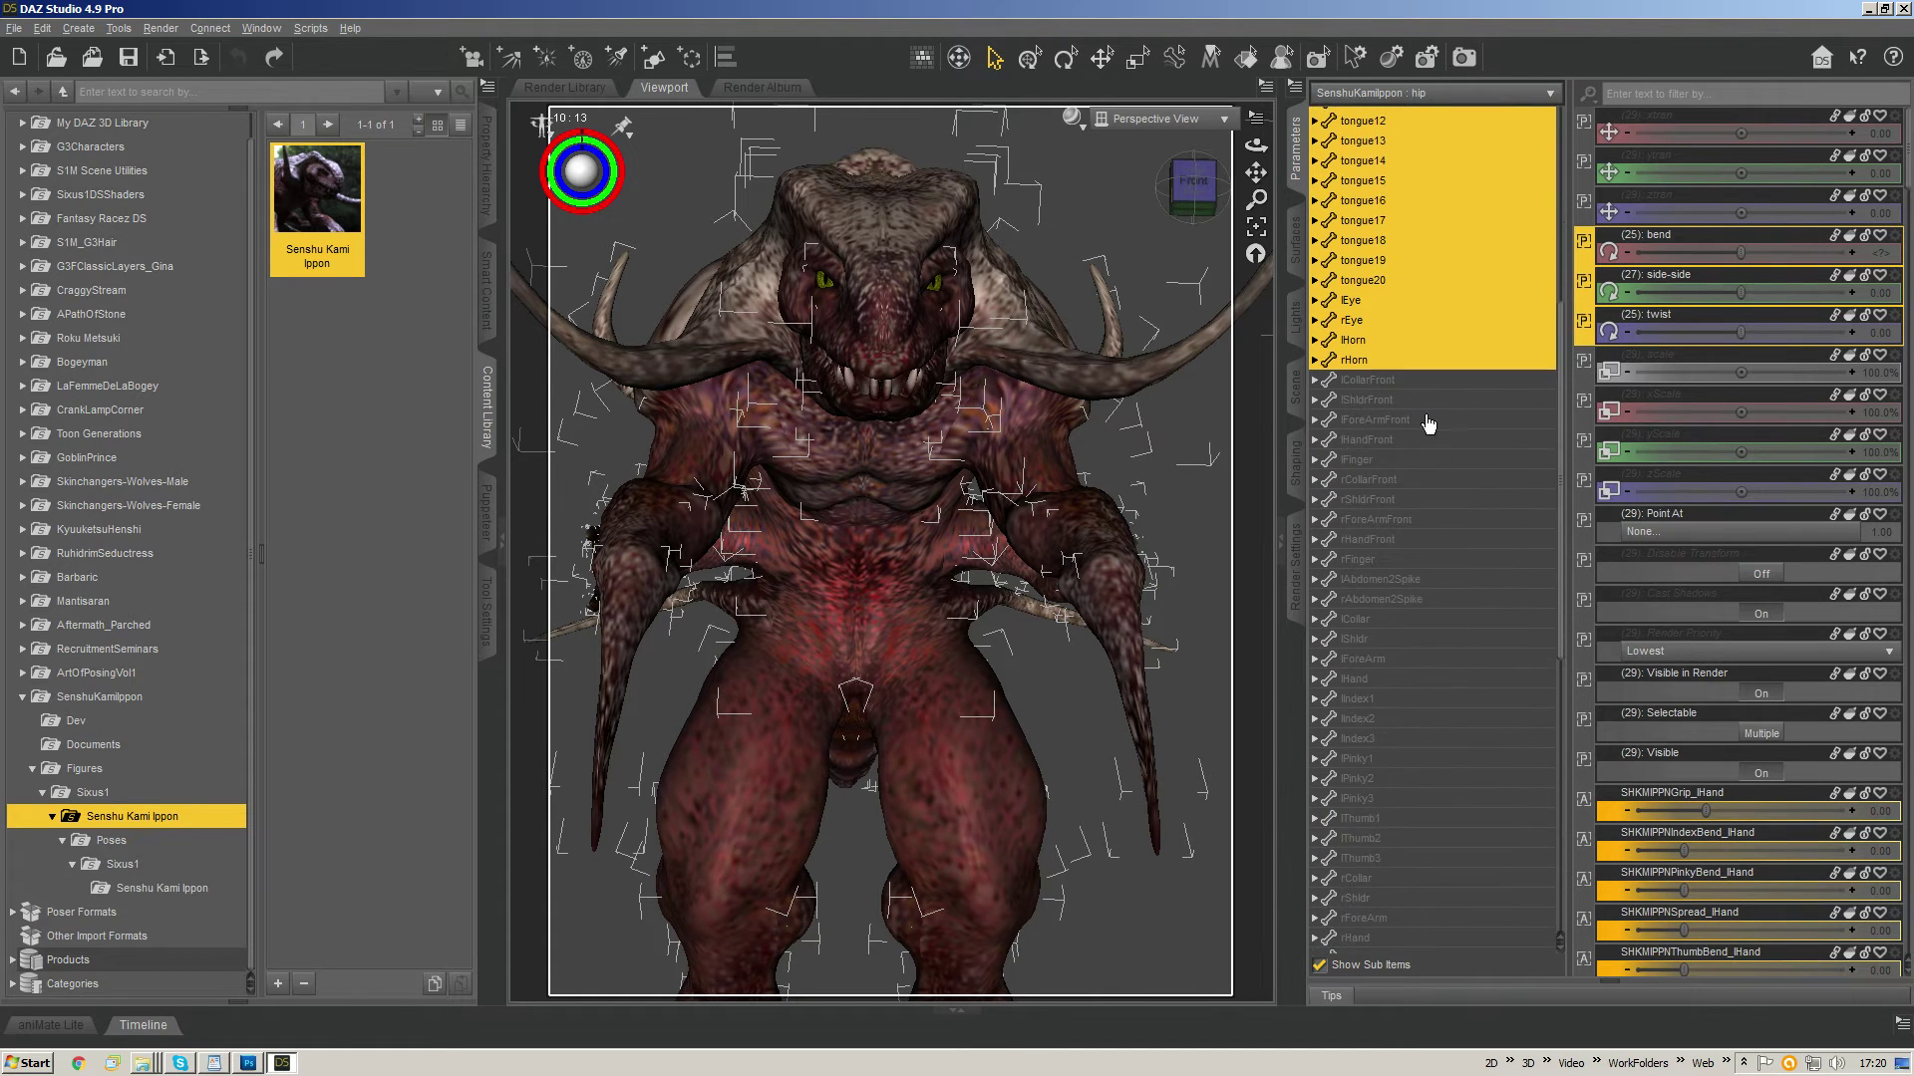
scroll(1409, 407, "down", 2)
left_click(1385, 266)
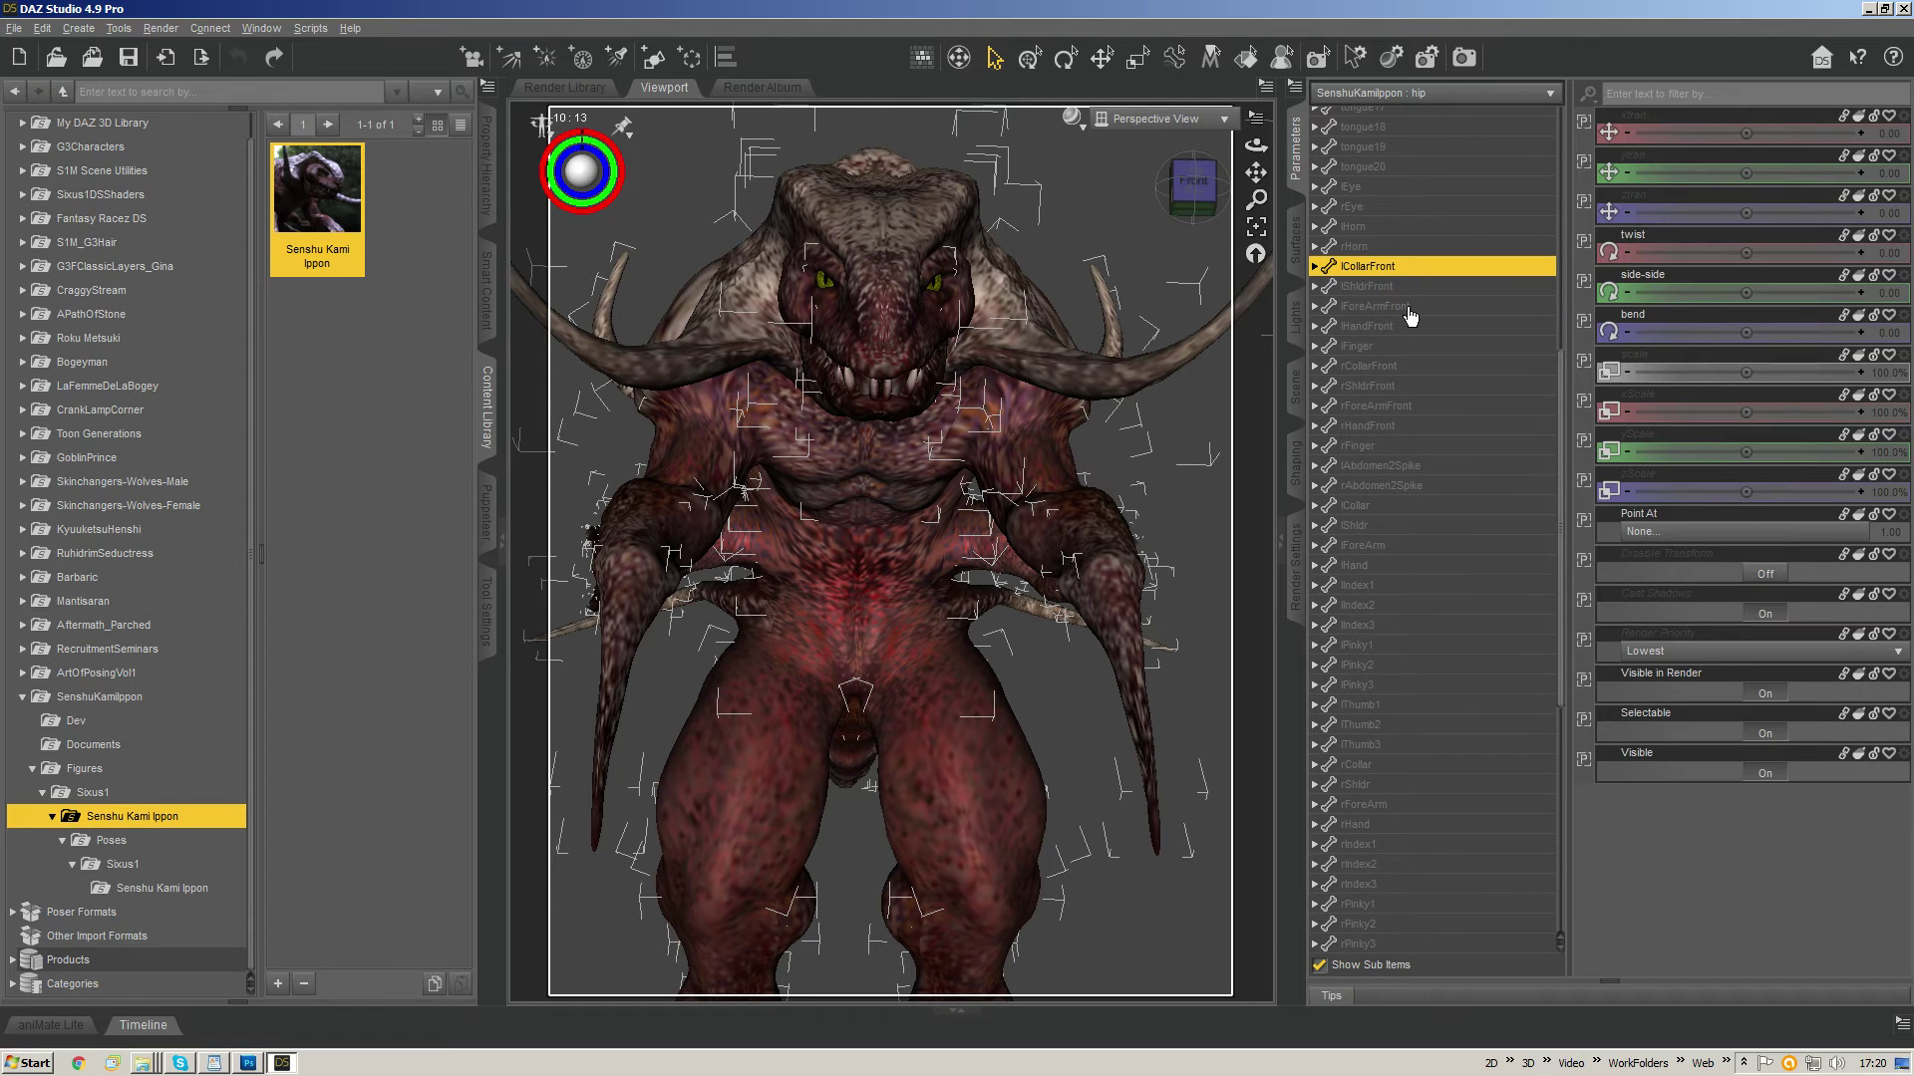
left_click(1404, 289, "ctrl")
left_click(1408, 309, "shift")
left_click(1642, 240)
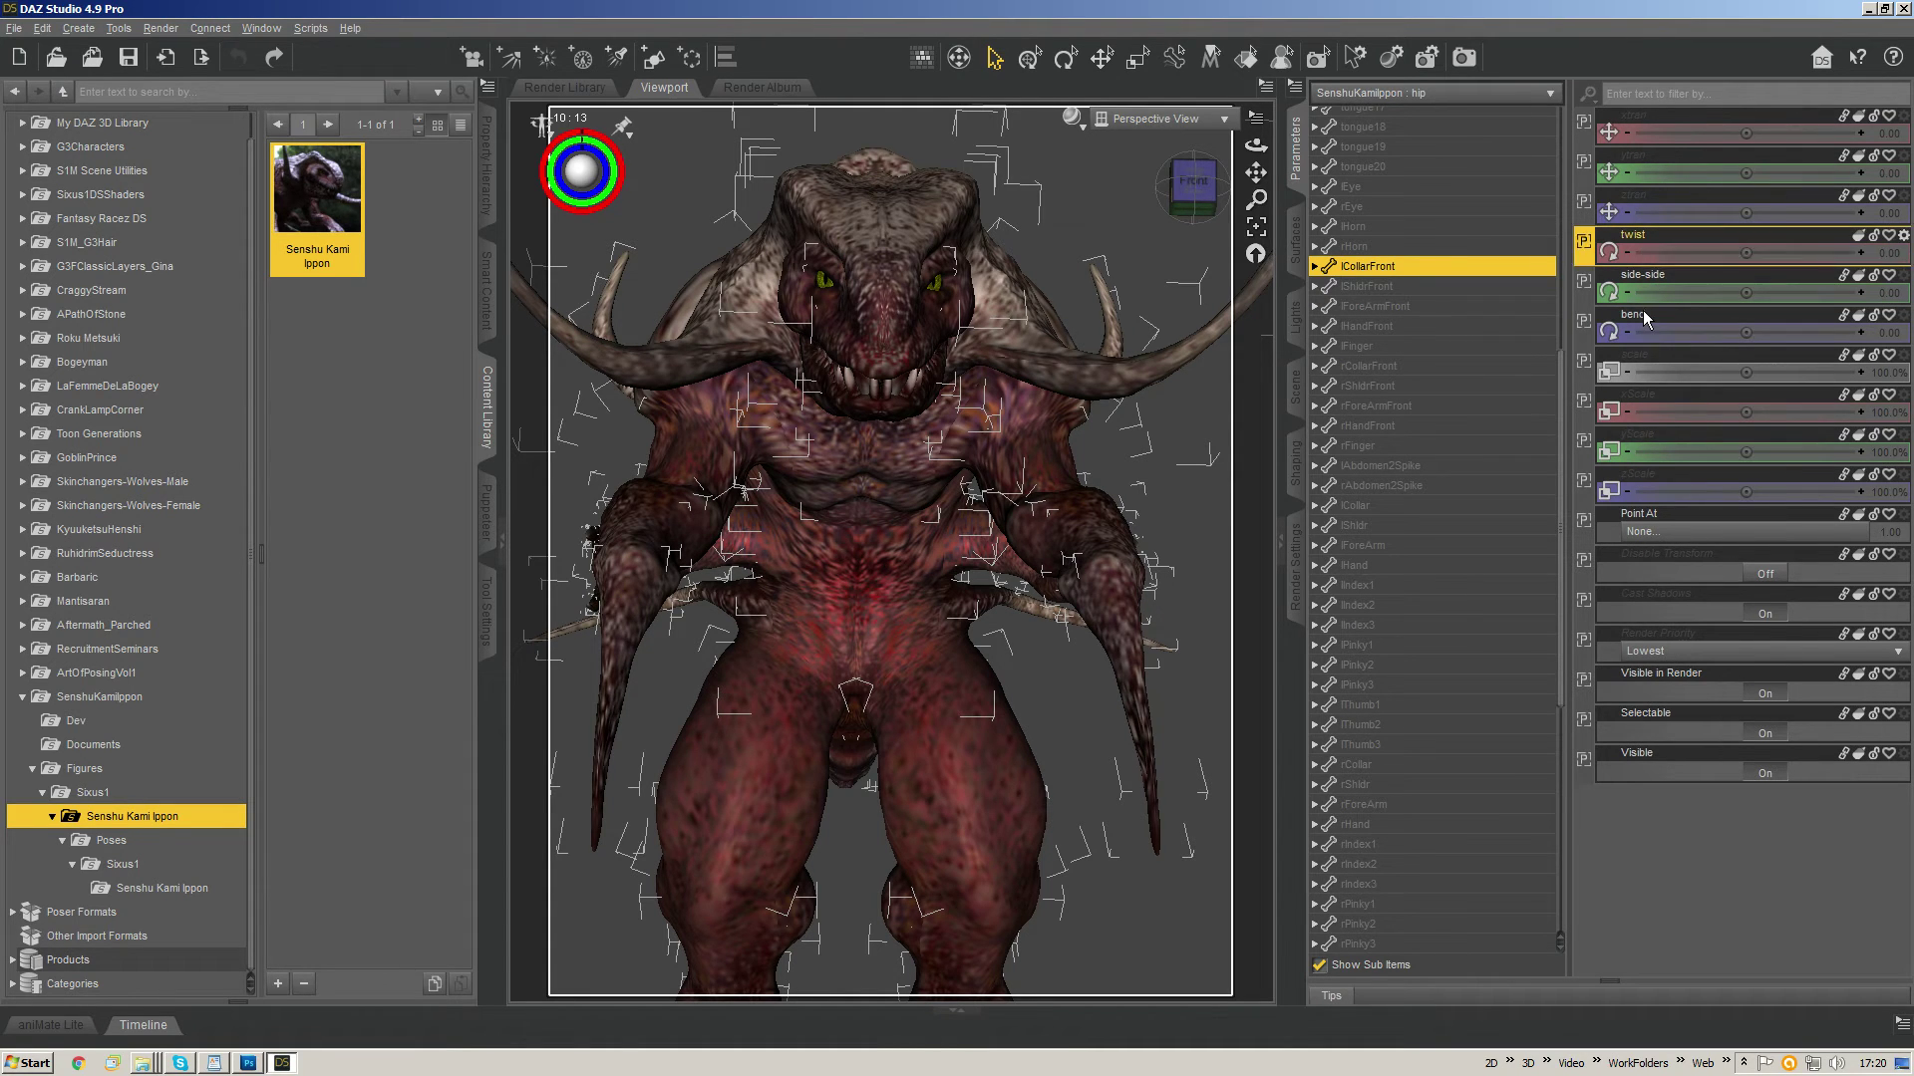
left_click(1643, 315, "shift")
right_click(1647, 319)
mouse_move(1691, 448)
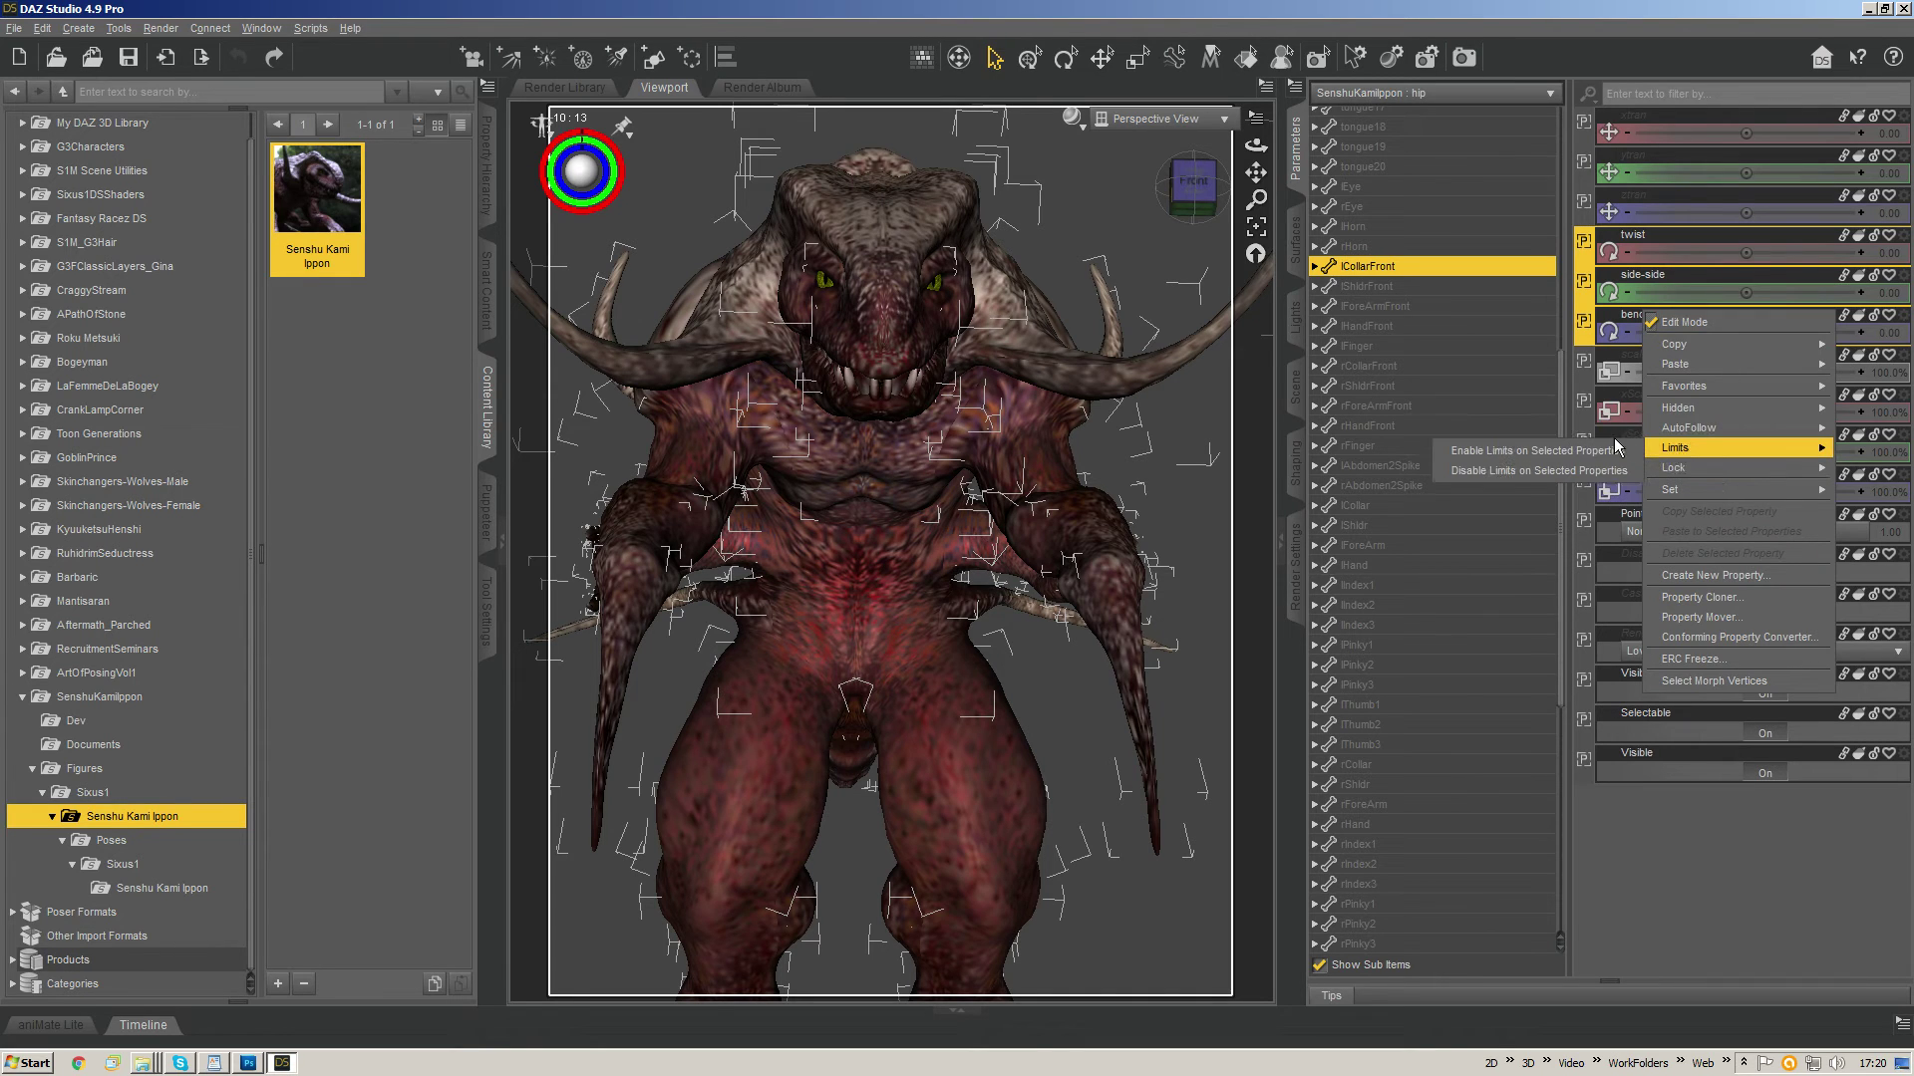
left_click(1579, 451)
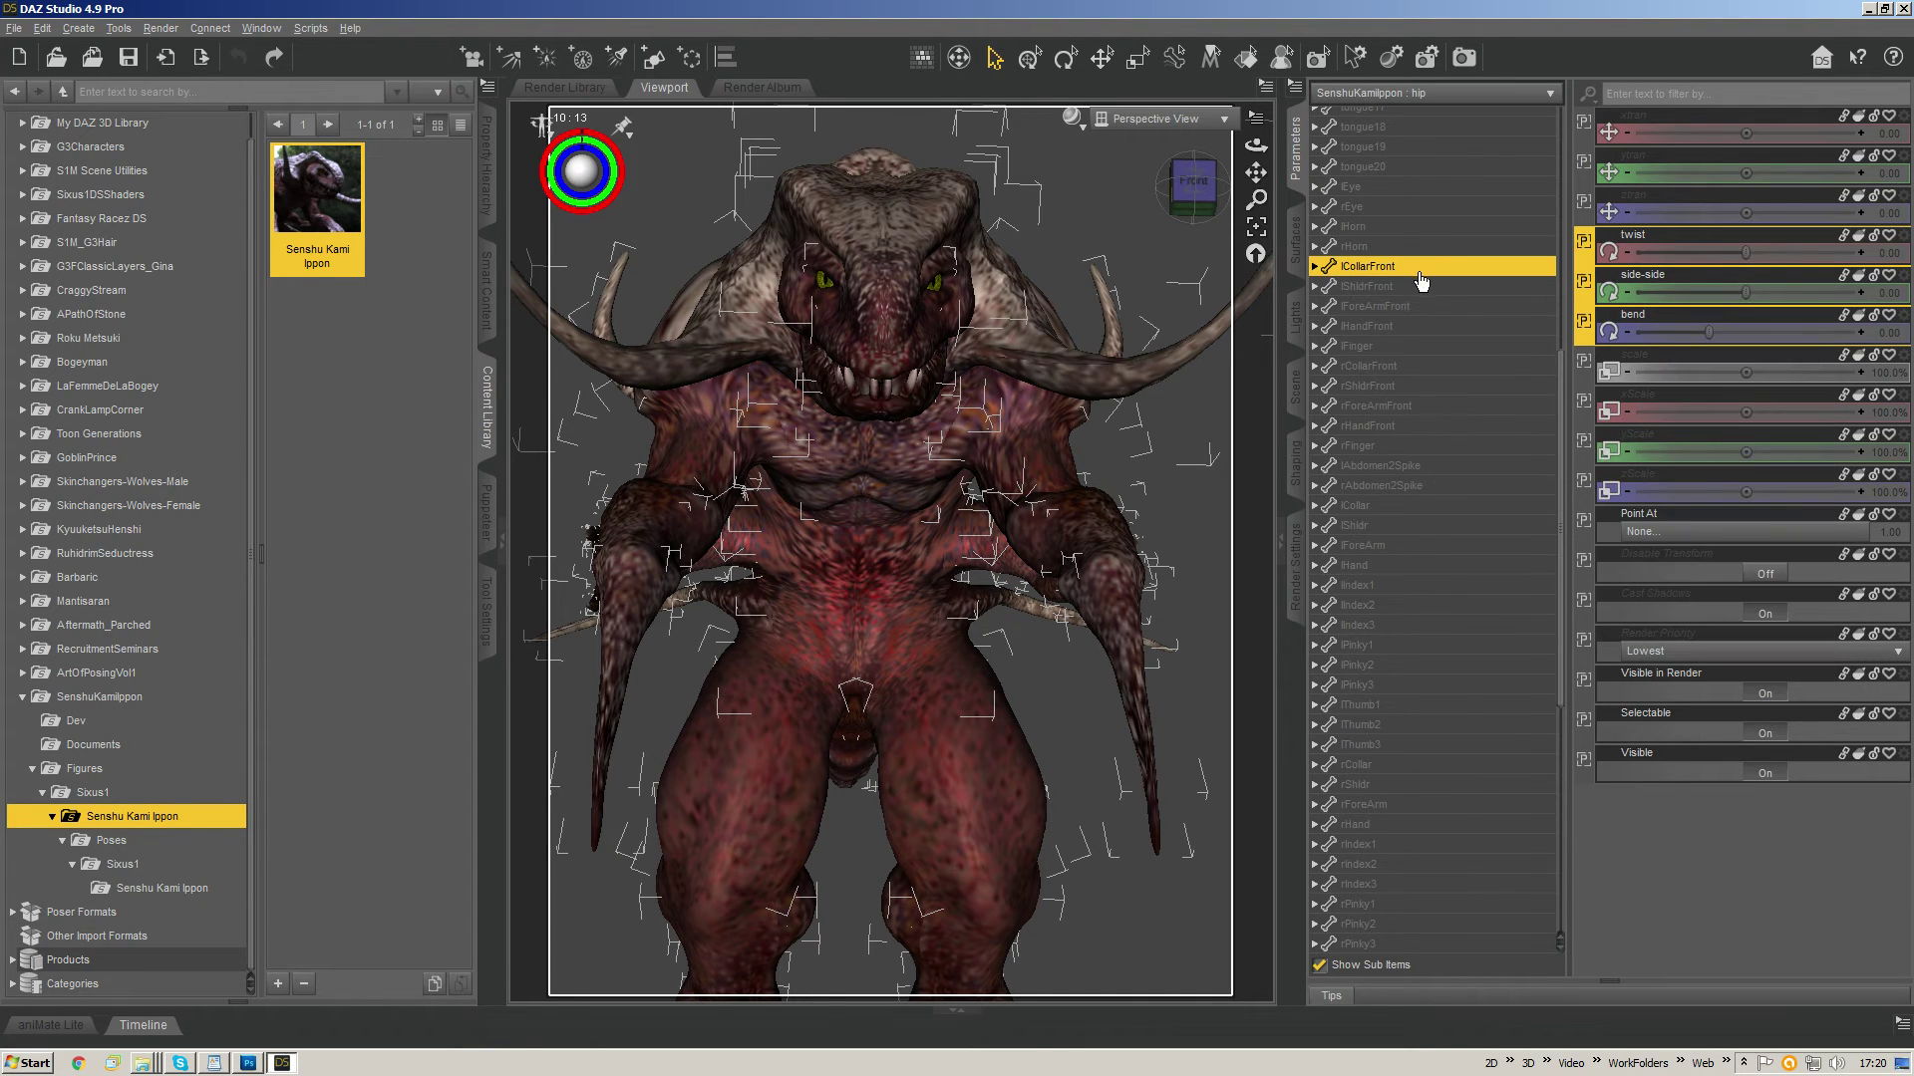
- Select the lShldrFront bone and enable limits on its bend, side-side and twist properties
left_click(1493, 289)
left_click(1654, 237)
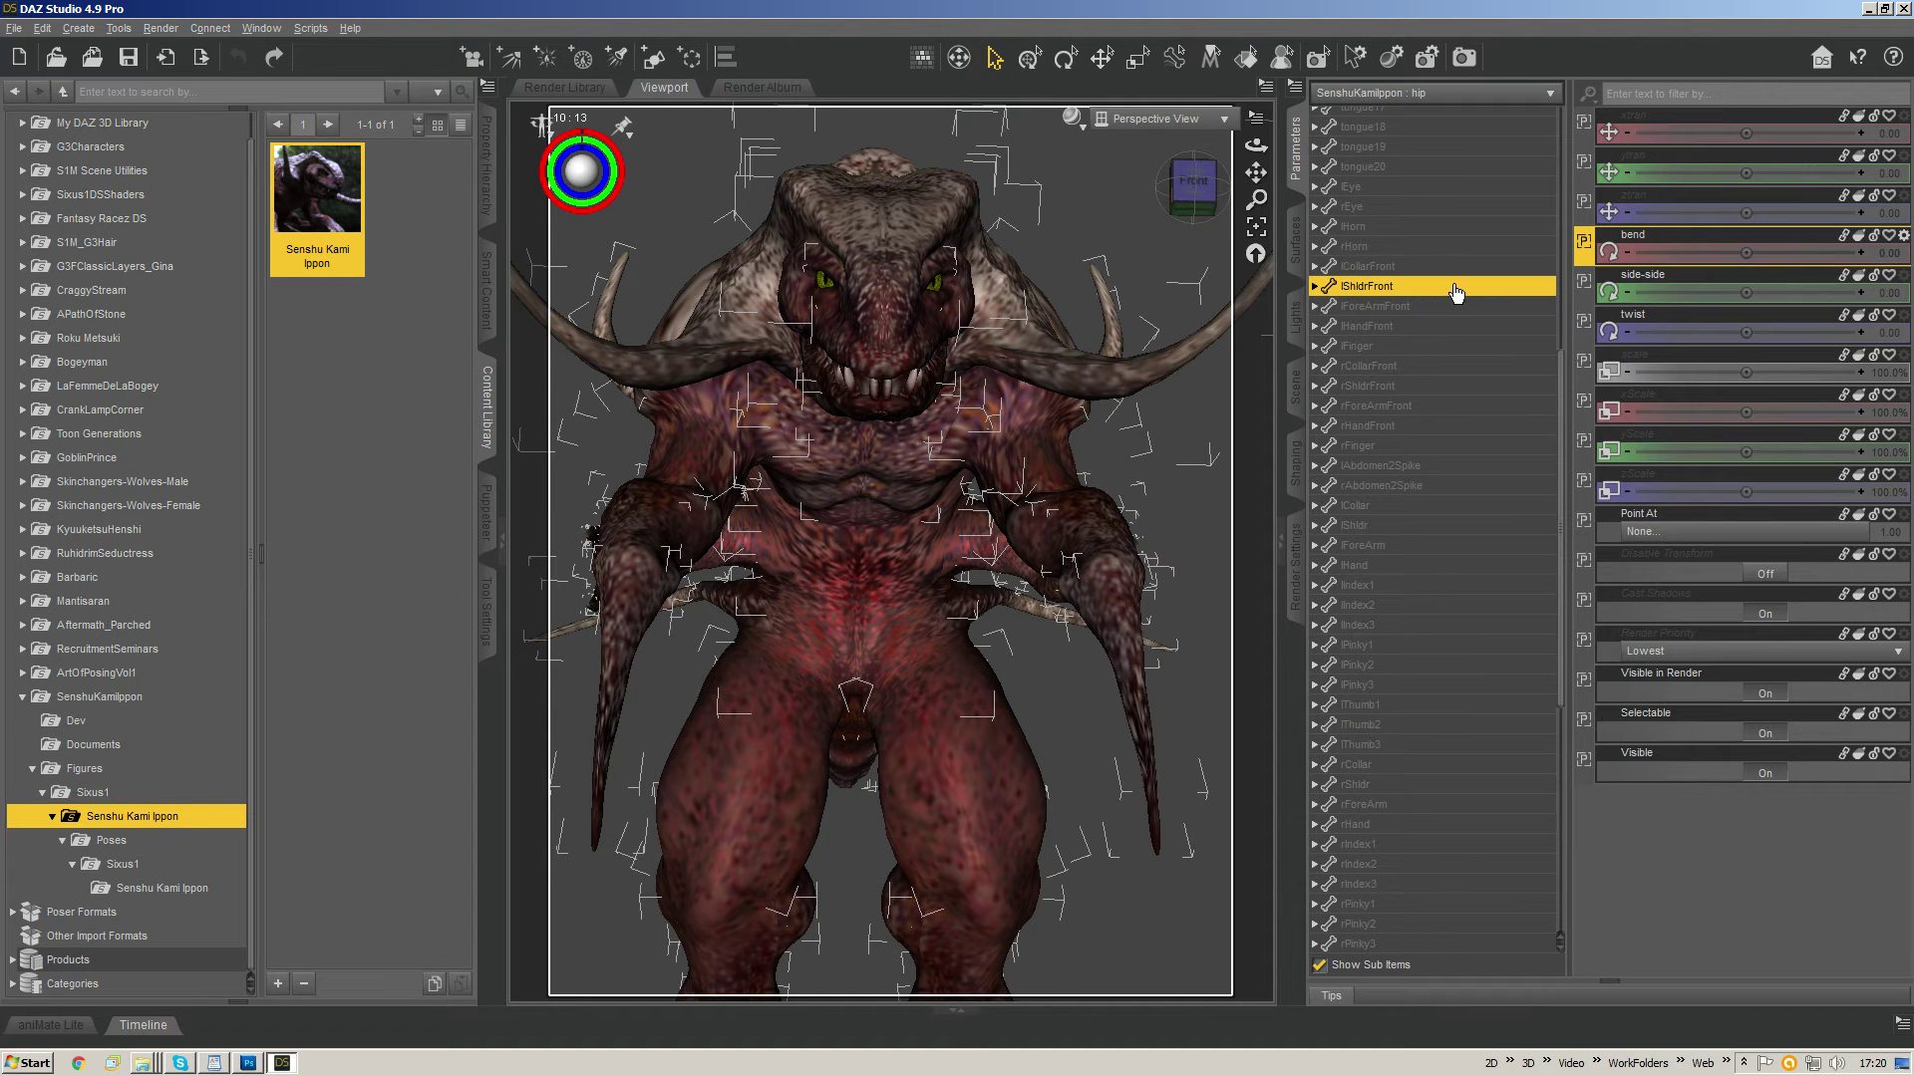
left_click(1630, 317, "shift")
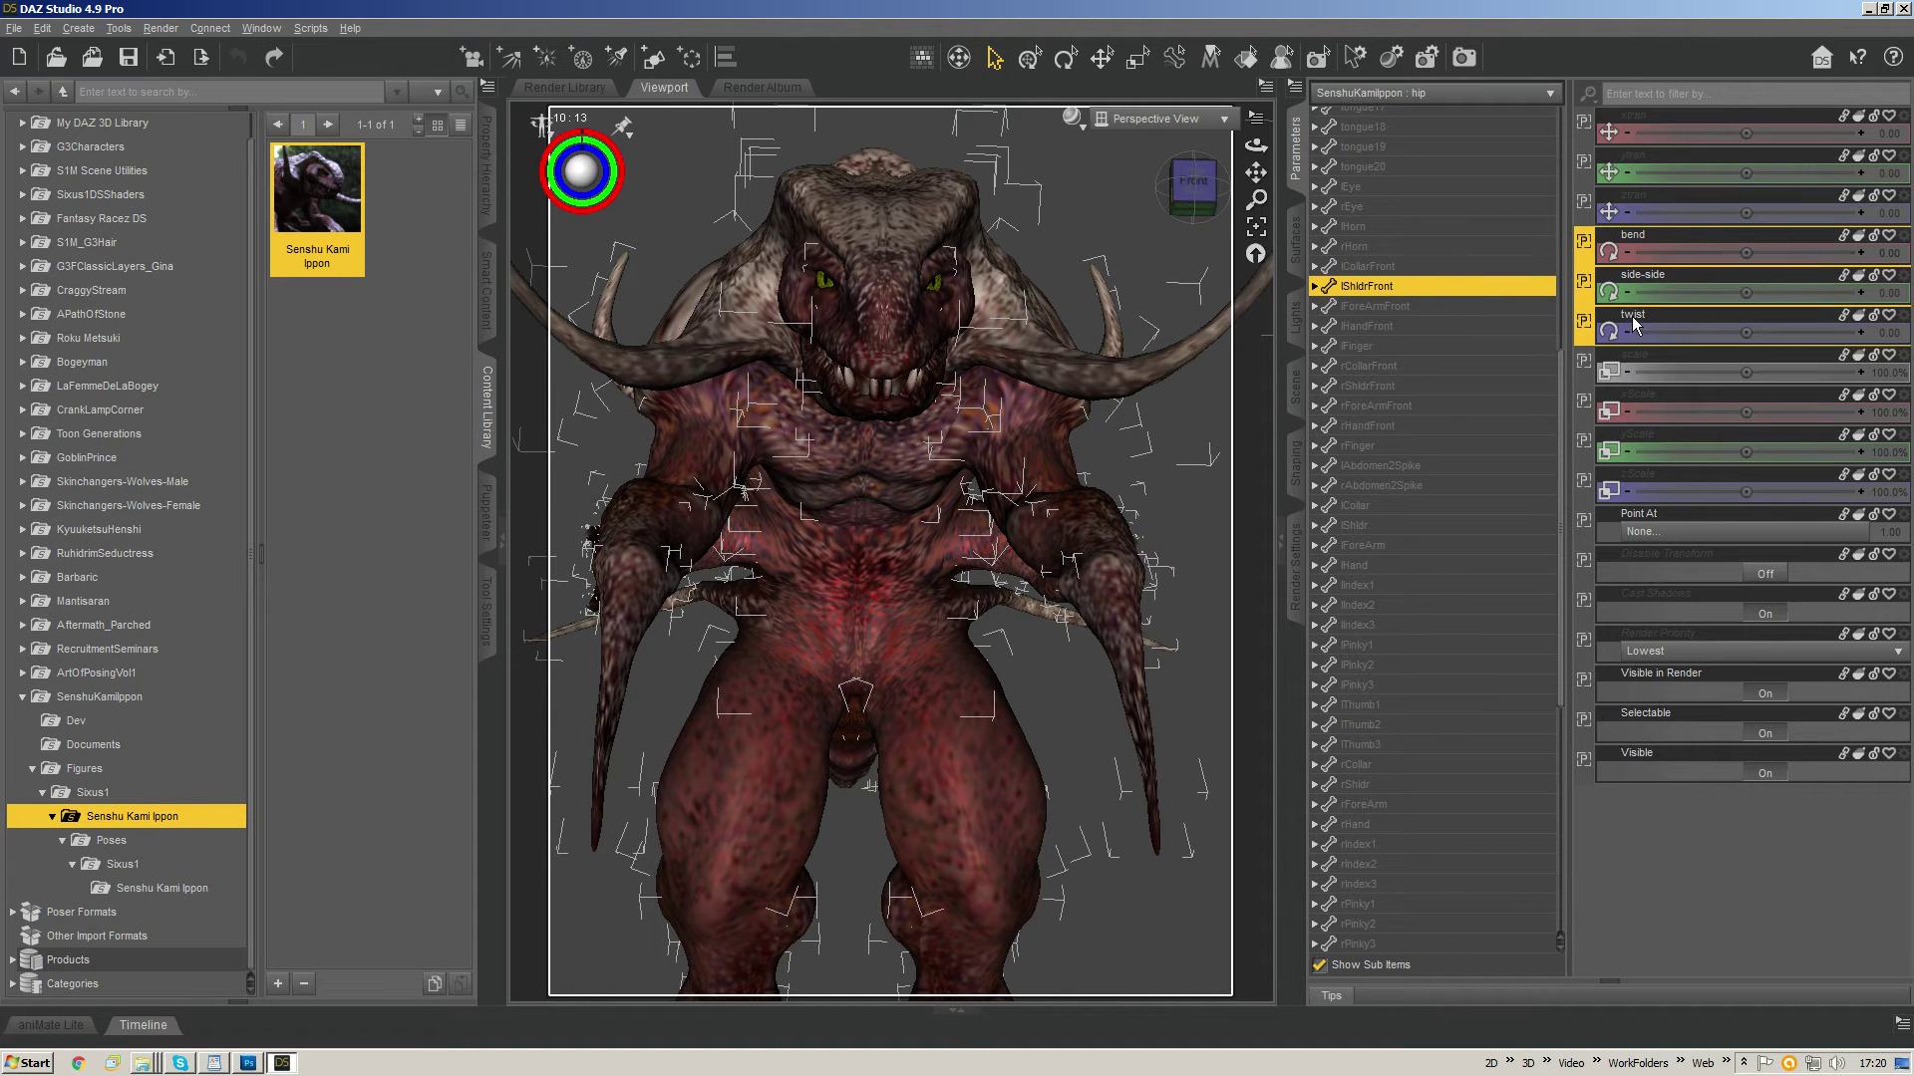
right_click(1694, 237)
mouse_move(1742, 376)
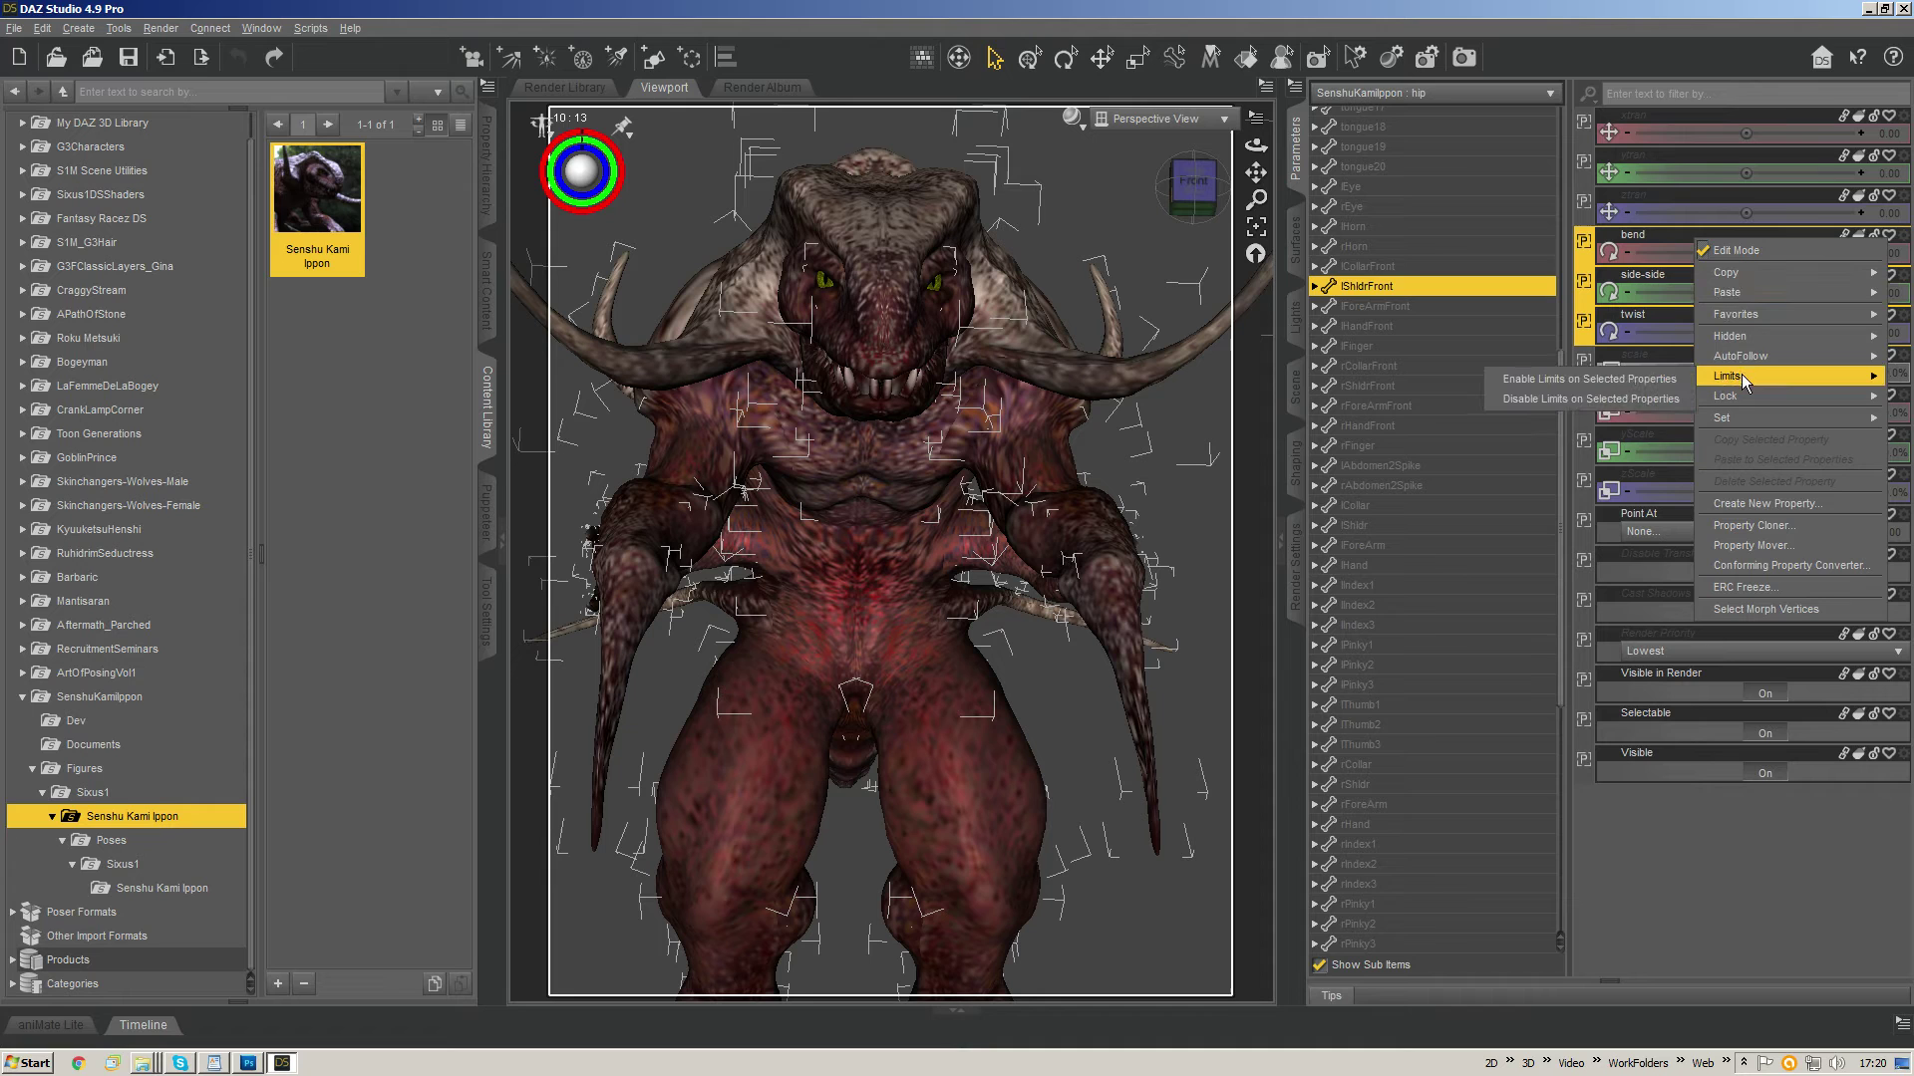
left_click(1620, 378)
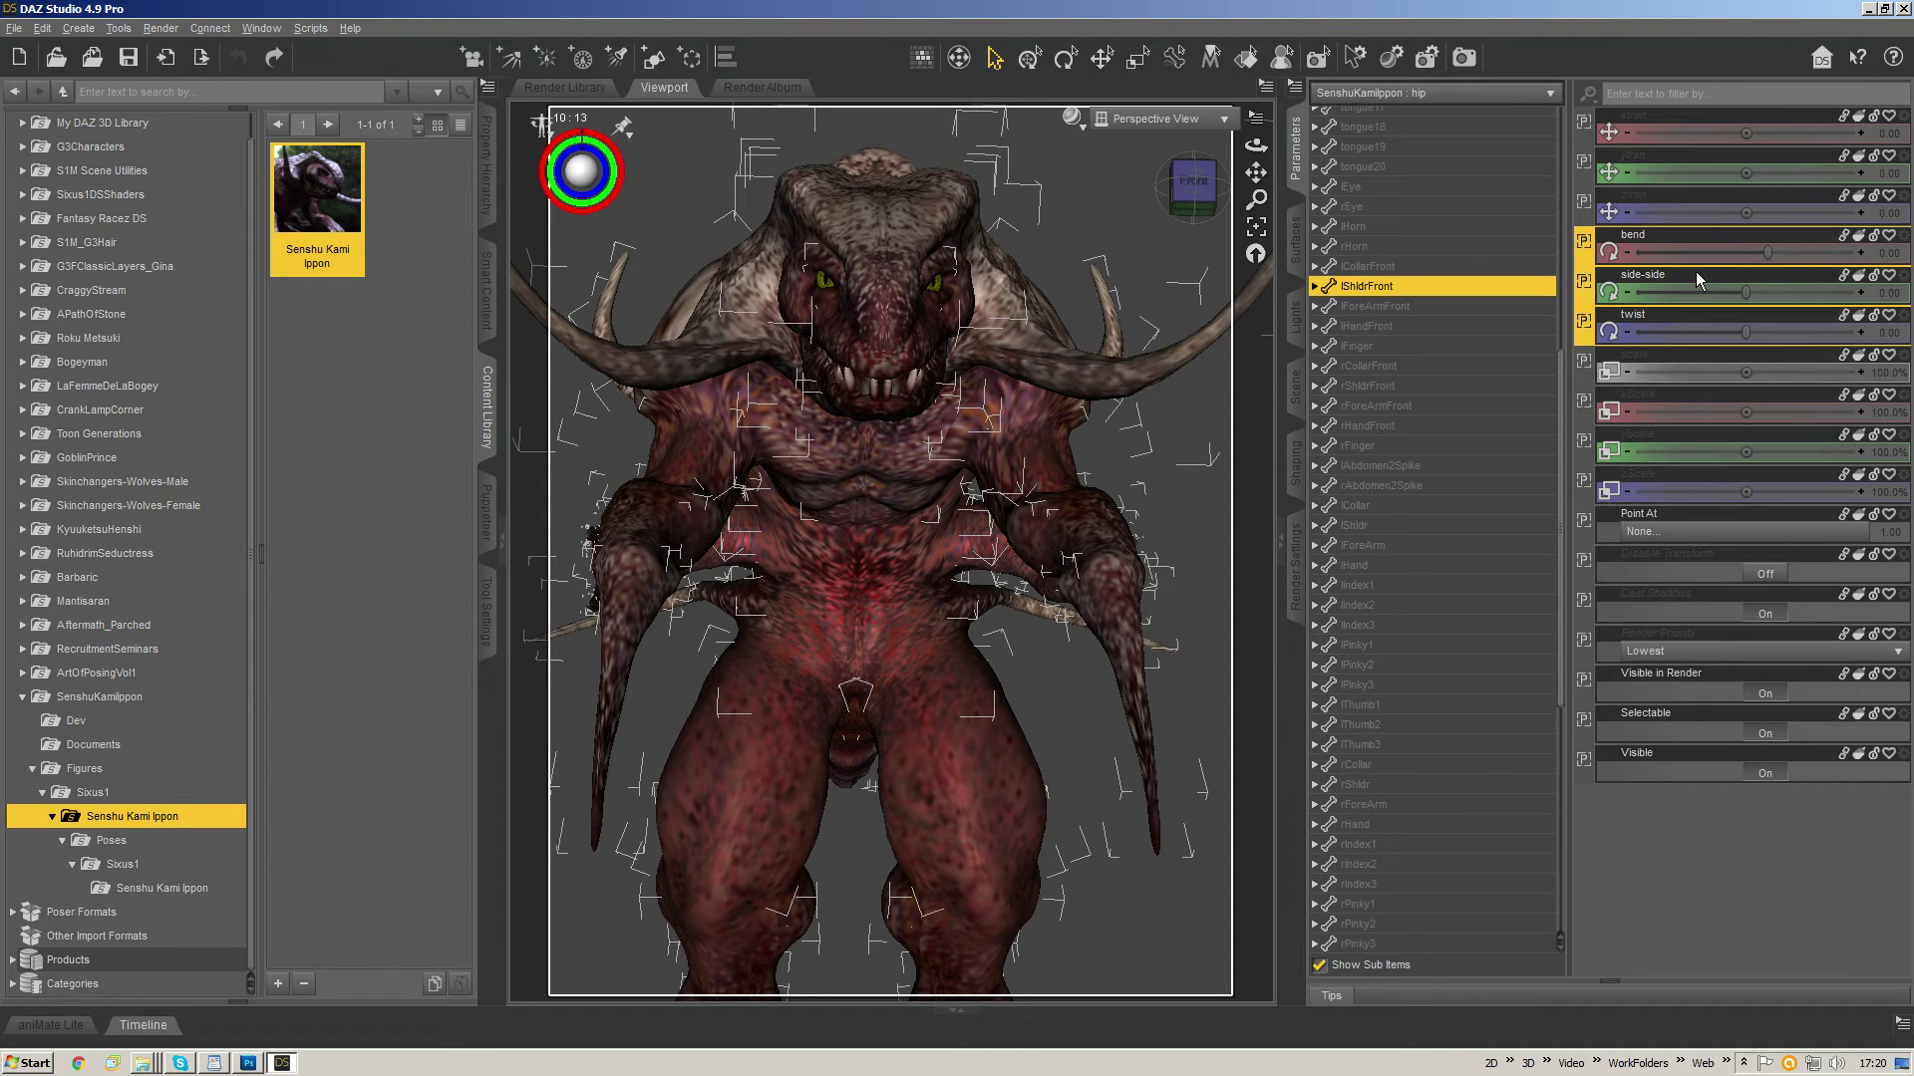
- Enable limits on the bend, side-side and twist properties of the lShldrFront, lForeArmFront, lHandFront and lFinger bones
left_click(1371, 303)
left_click(1365, 292)
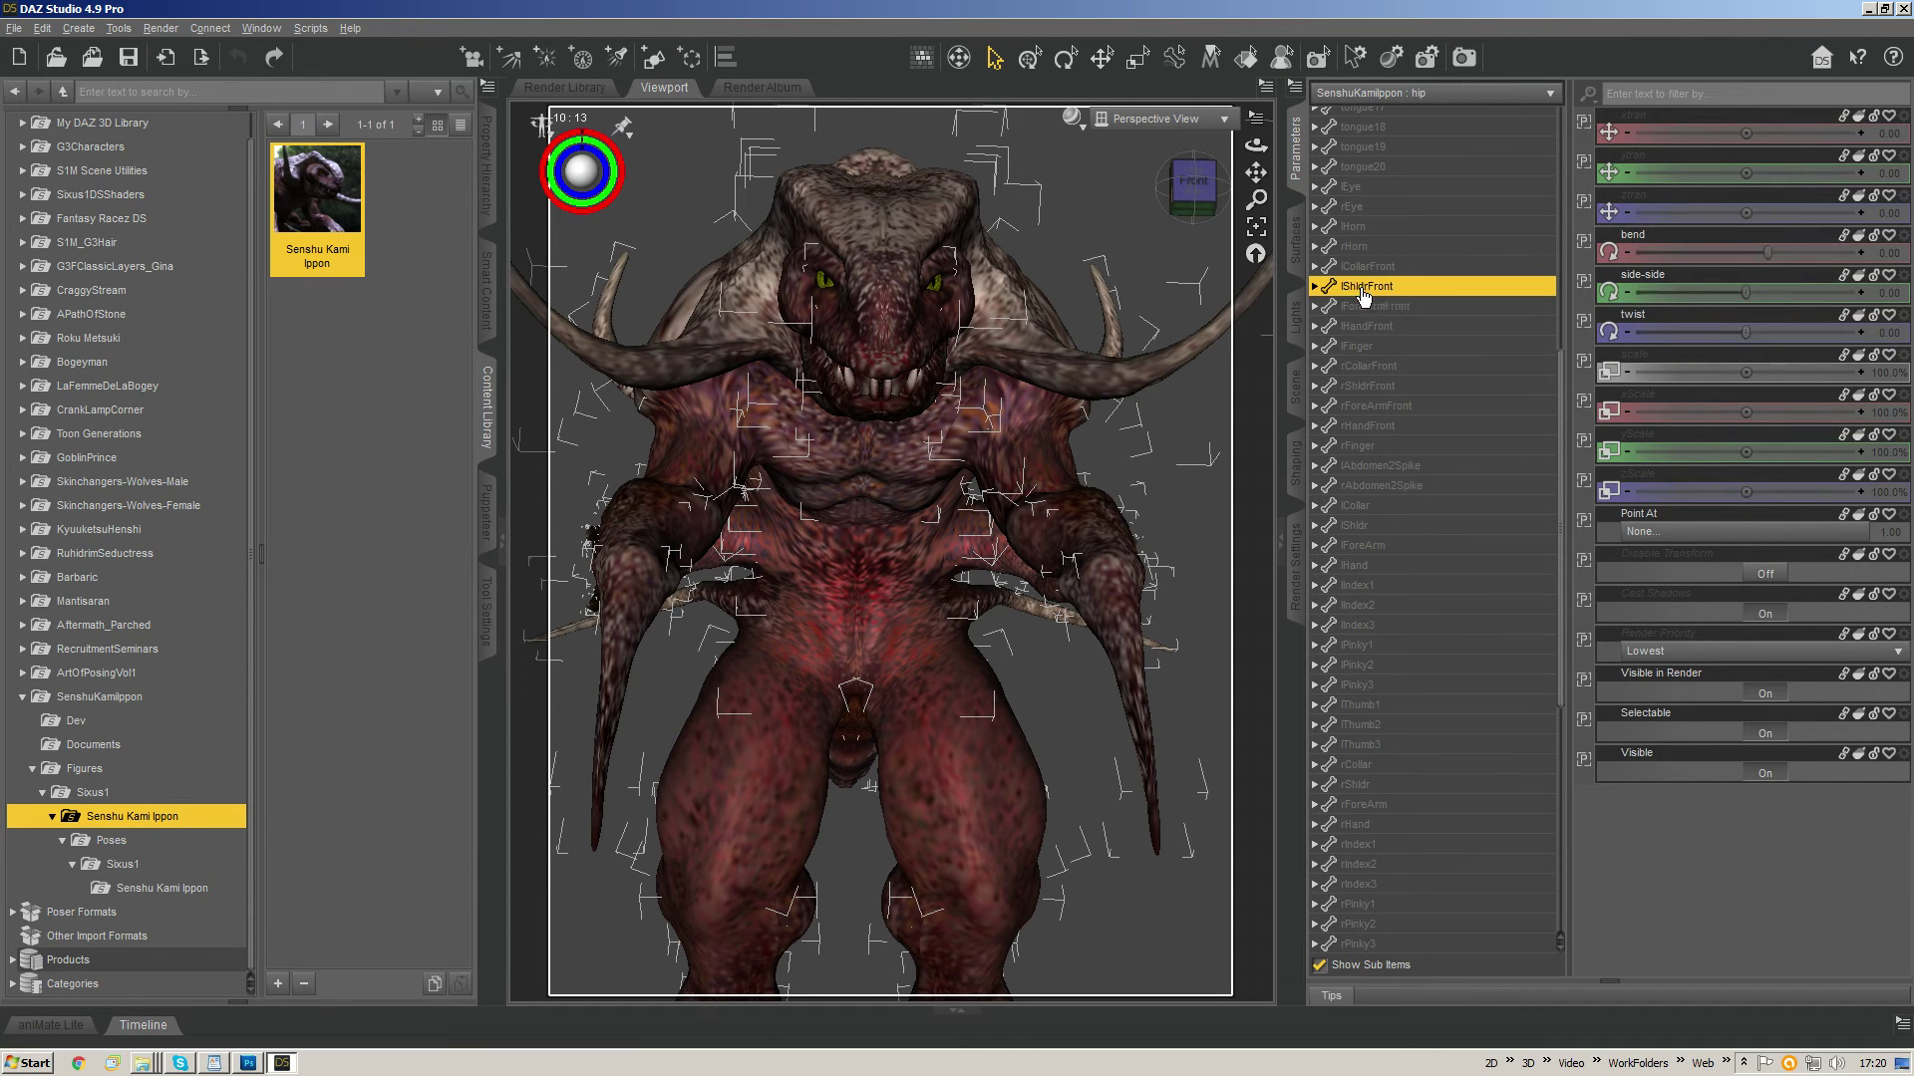
key("shift+Down")
key("shift+Down")
key("shift+Down")
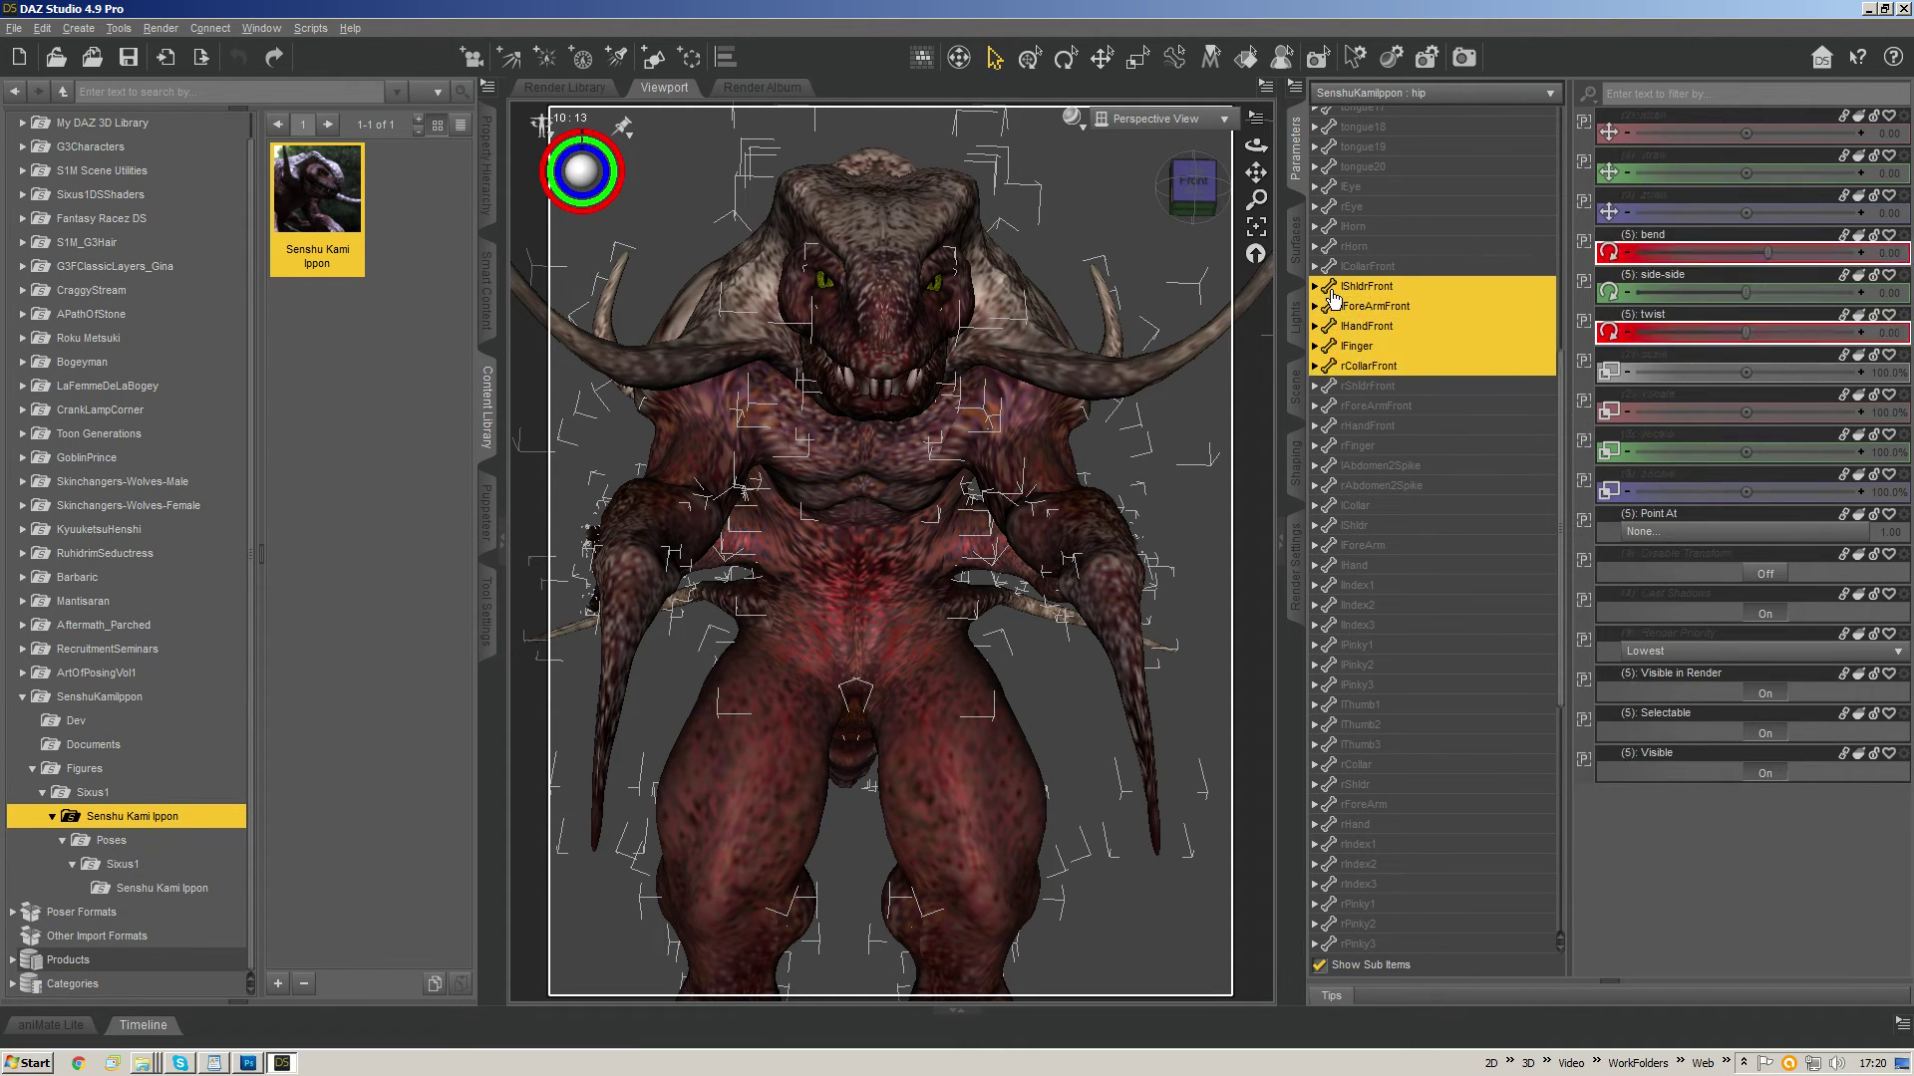
left_click(1624, 239)
left_click(1626, 315, "shift")
right_click(1629, 320)
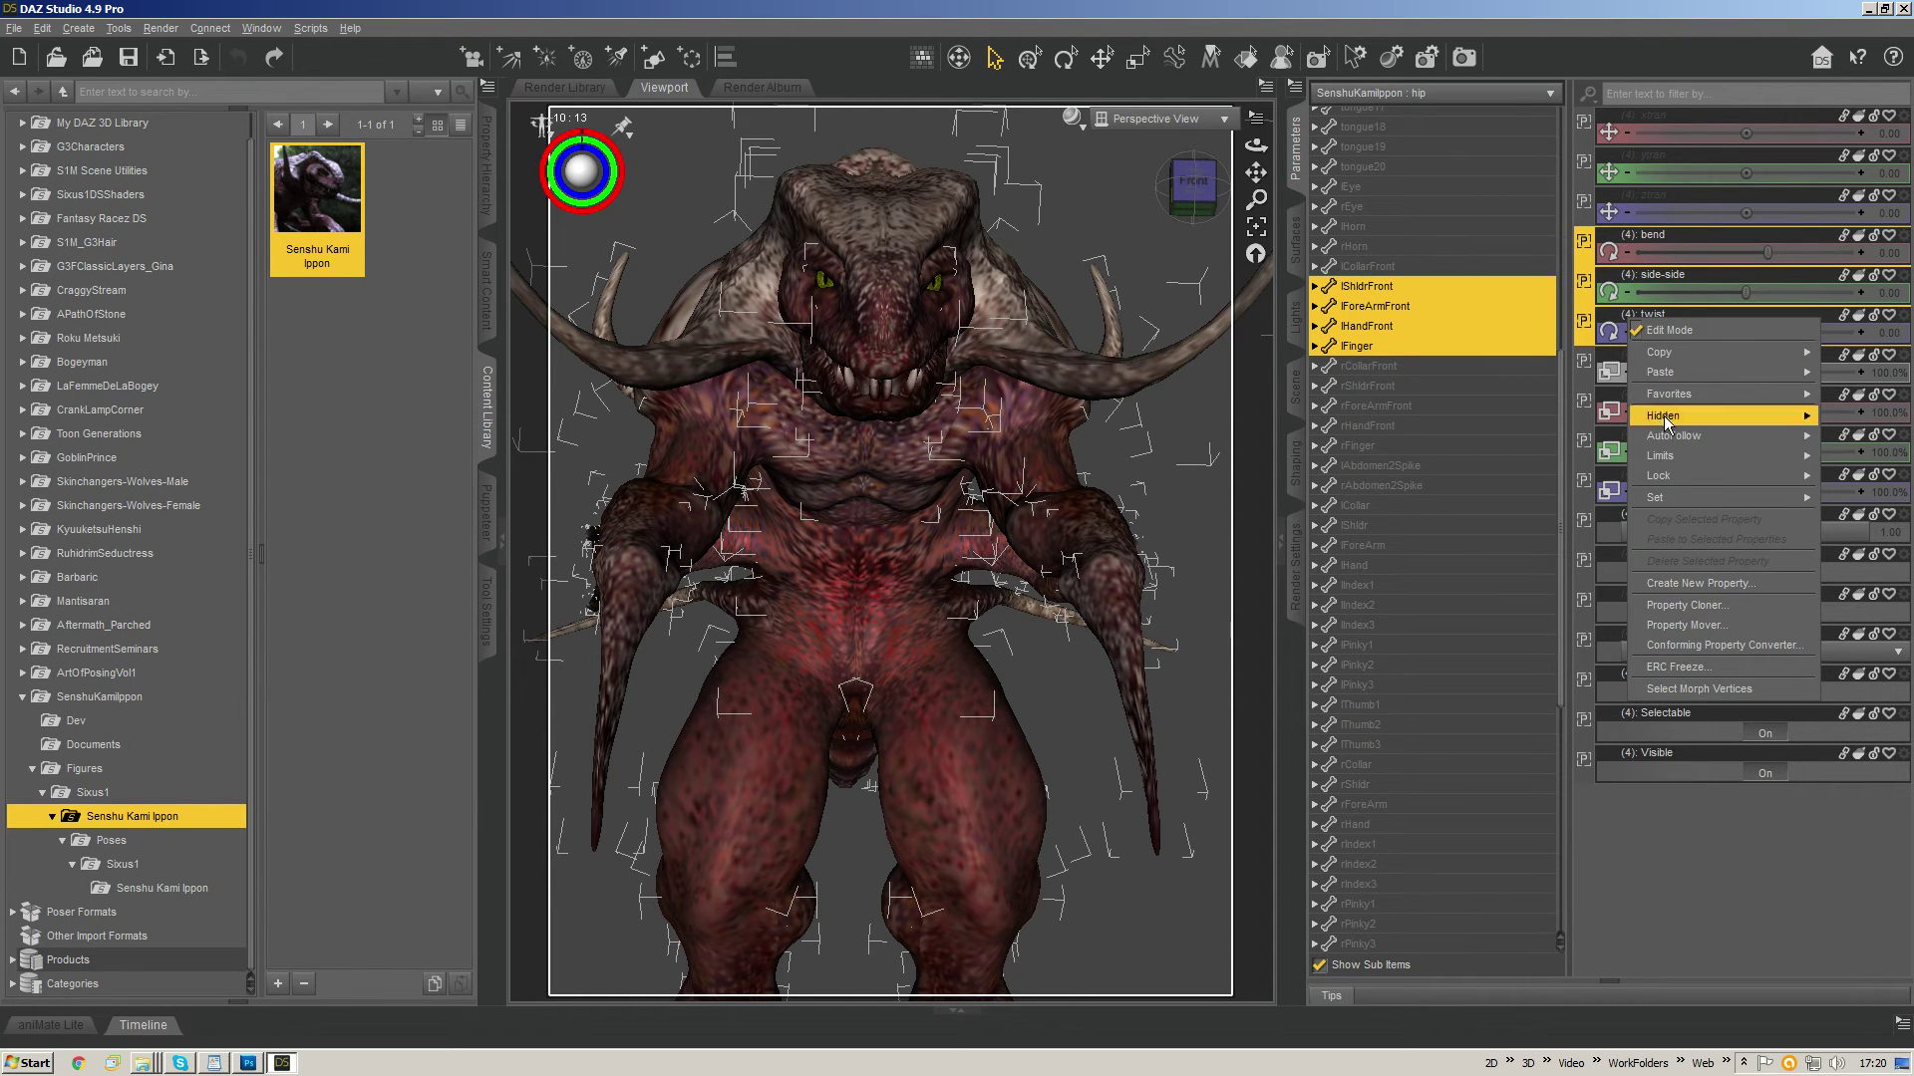
mouse_move(1676, 455)
left_click(1564, 460)
- Enable limits on the twist, side-side and bend properties of the rCollarFront bone
left_click(1421, 367)
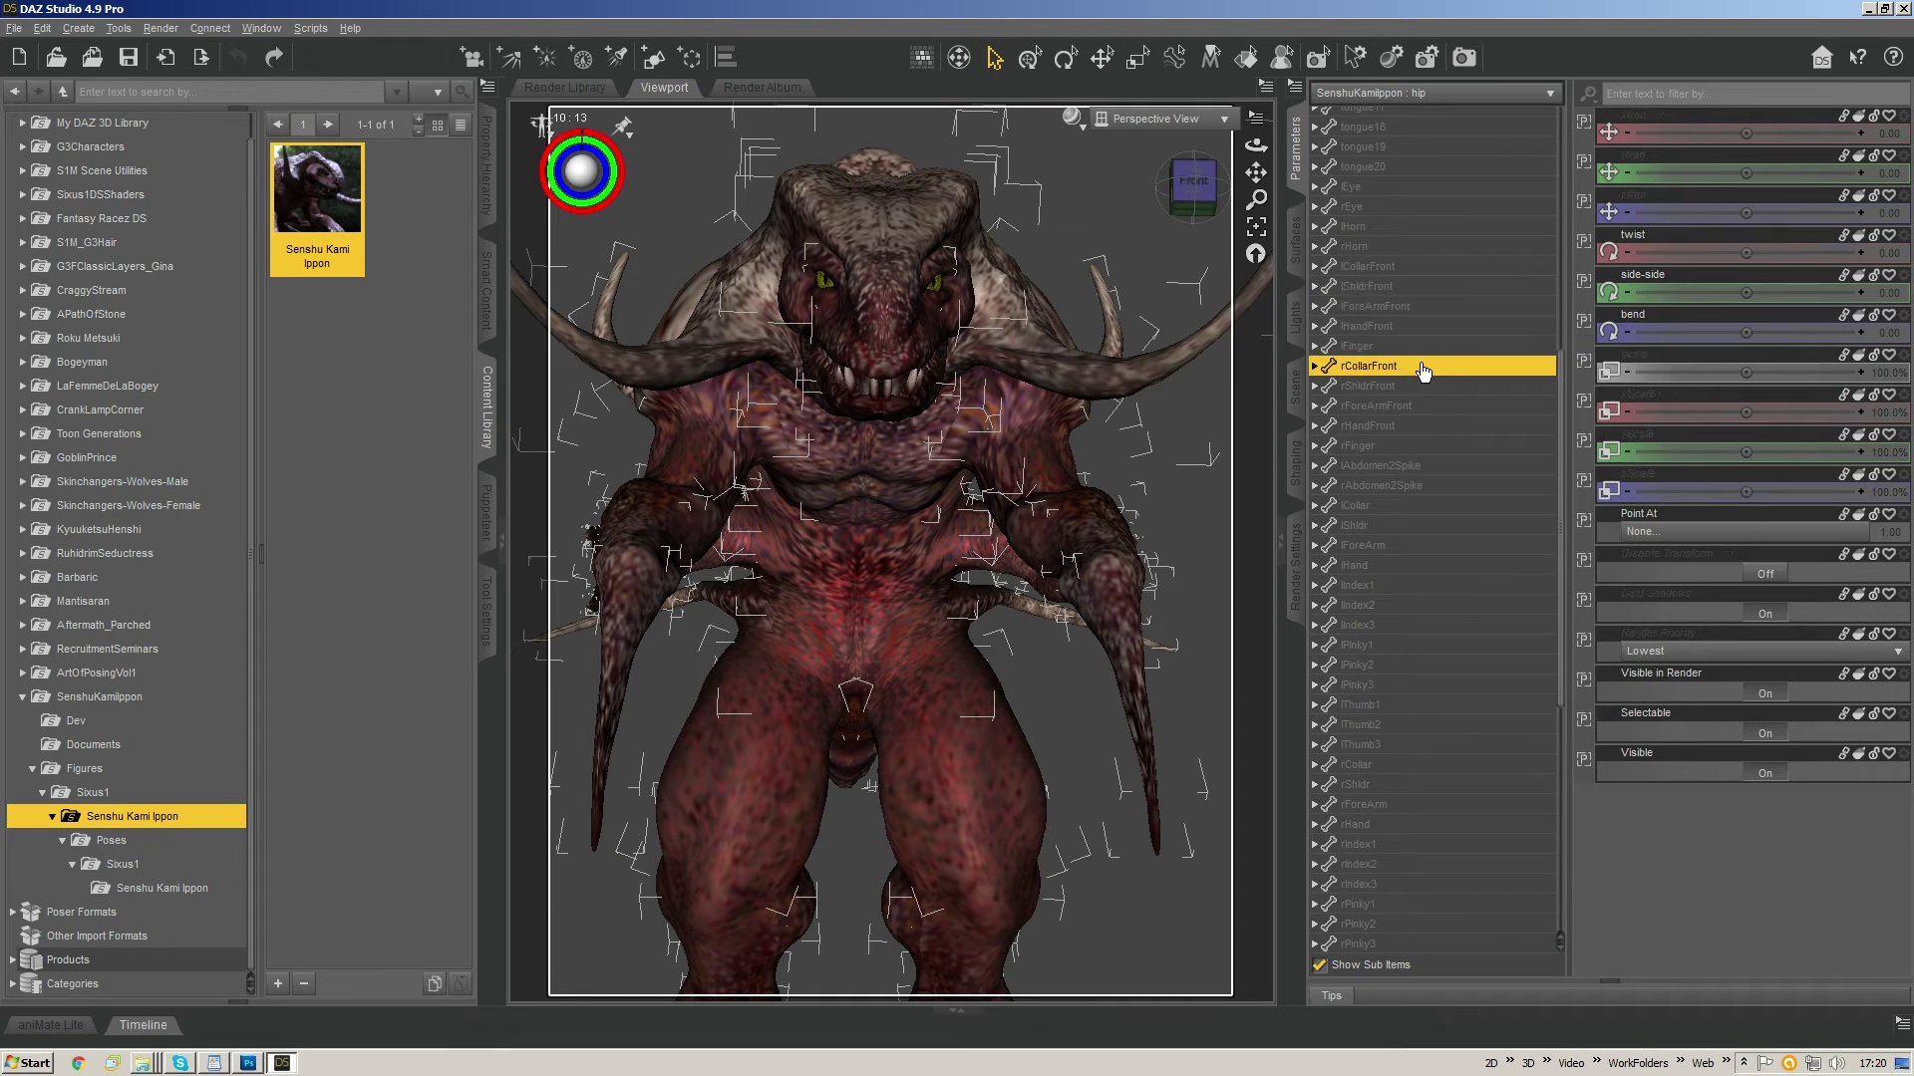
left_click(1664, 235)
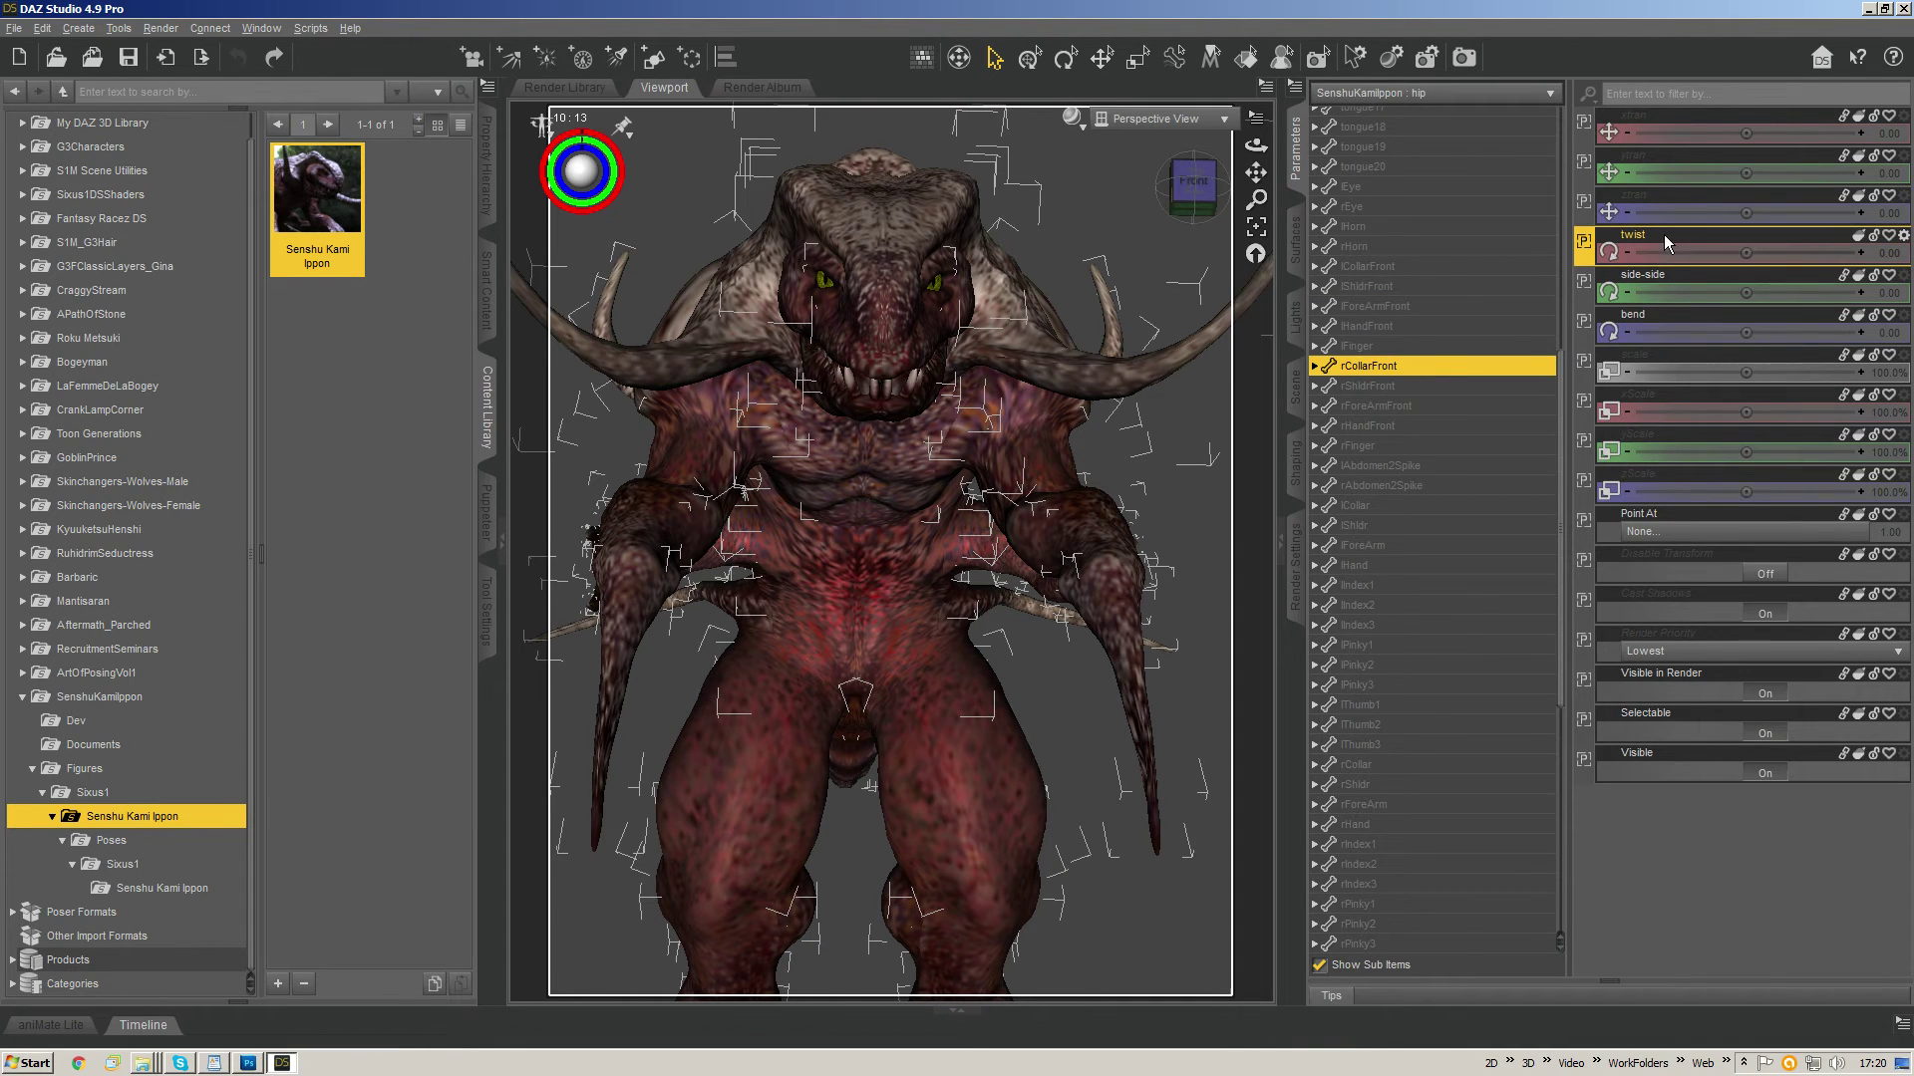
left_click(1651, 313, "shift")
right_click(1651, 313)
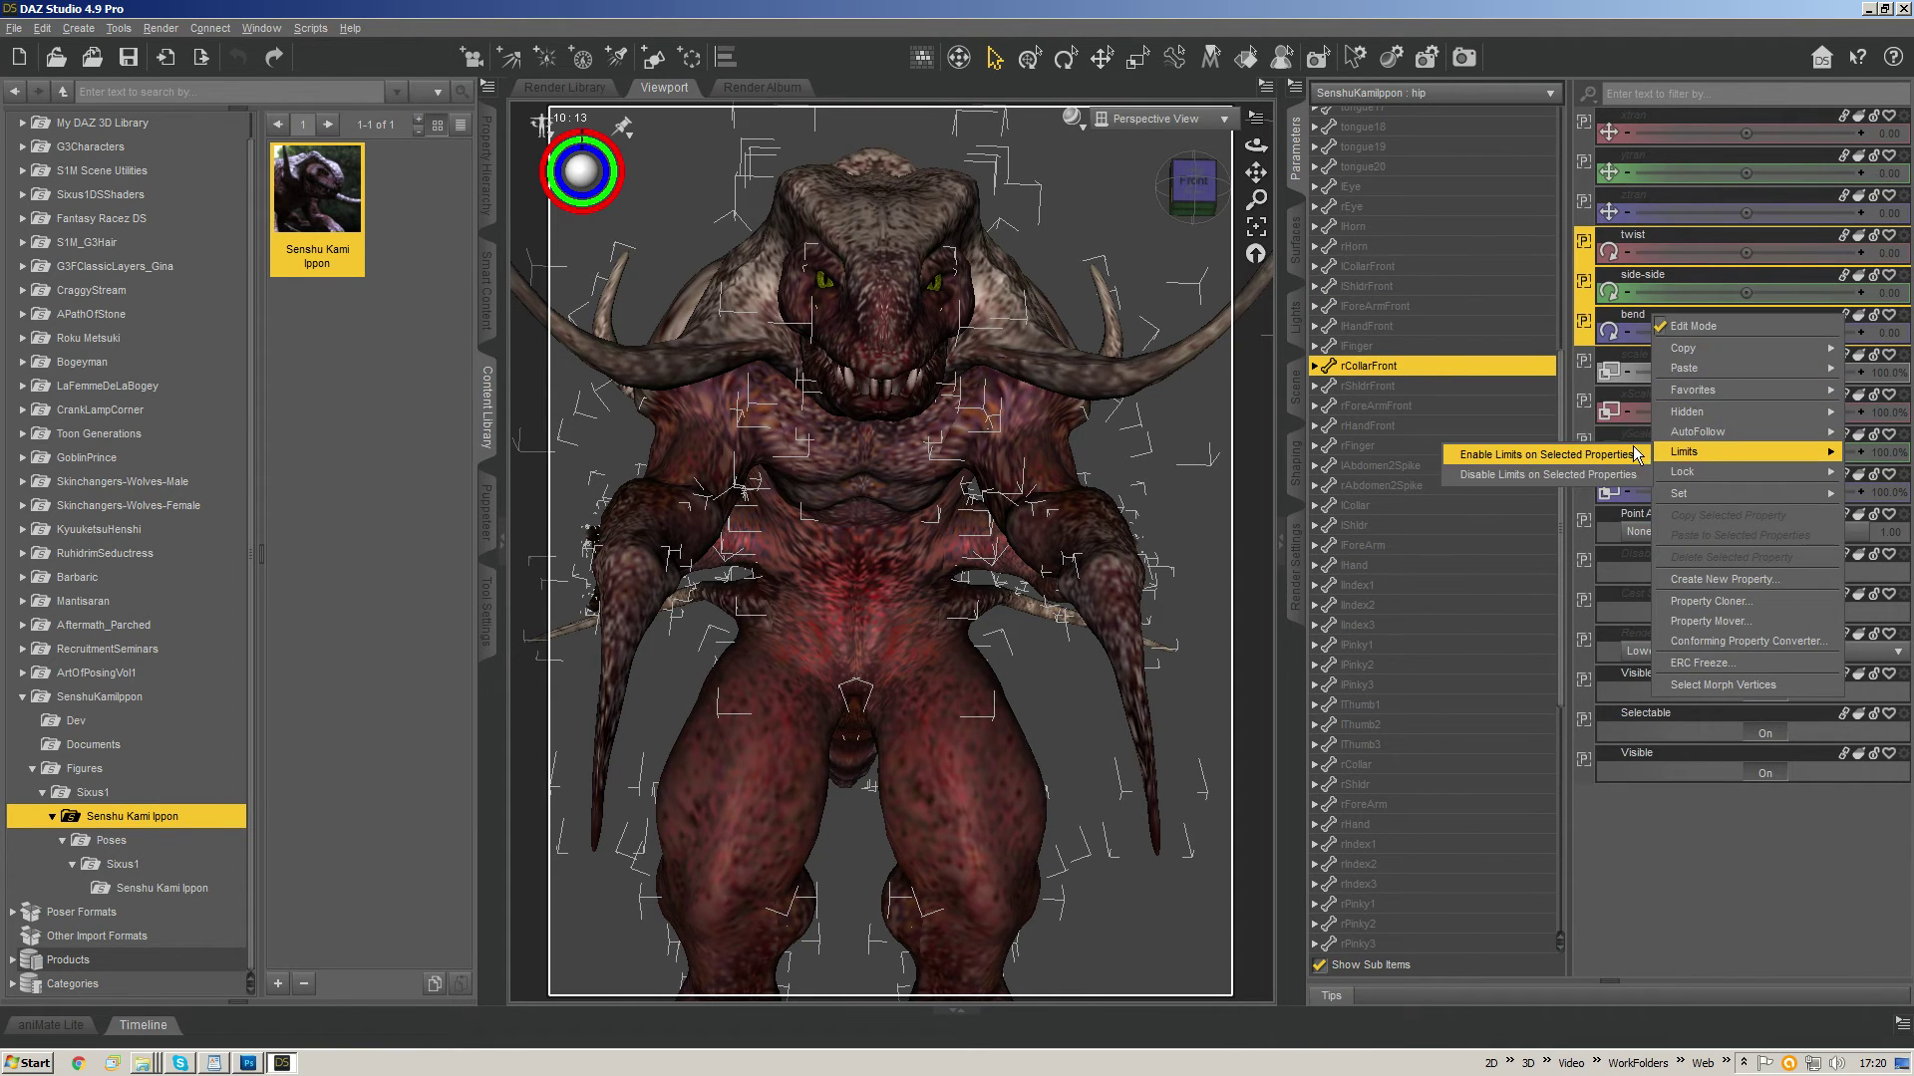
left_click(1634, 450)
- Enable limits on the bend, side-side and twist properties of the rShldrFront, rForeArmFront, rHandFront and rFinger bones
left_click(1472, 387)
key("shift+Down")
key("shift+Down")
key("shift+Down")
key("shift+Down")
key("shift+Down")
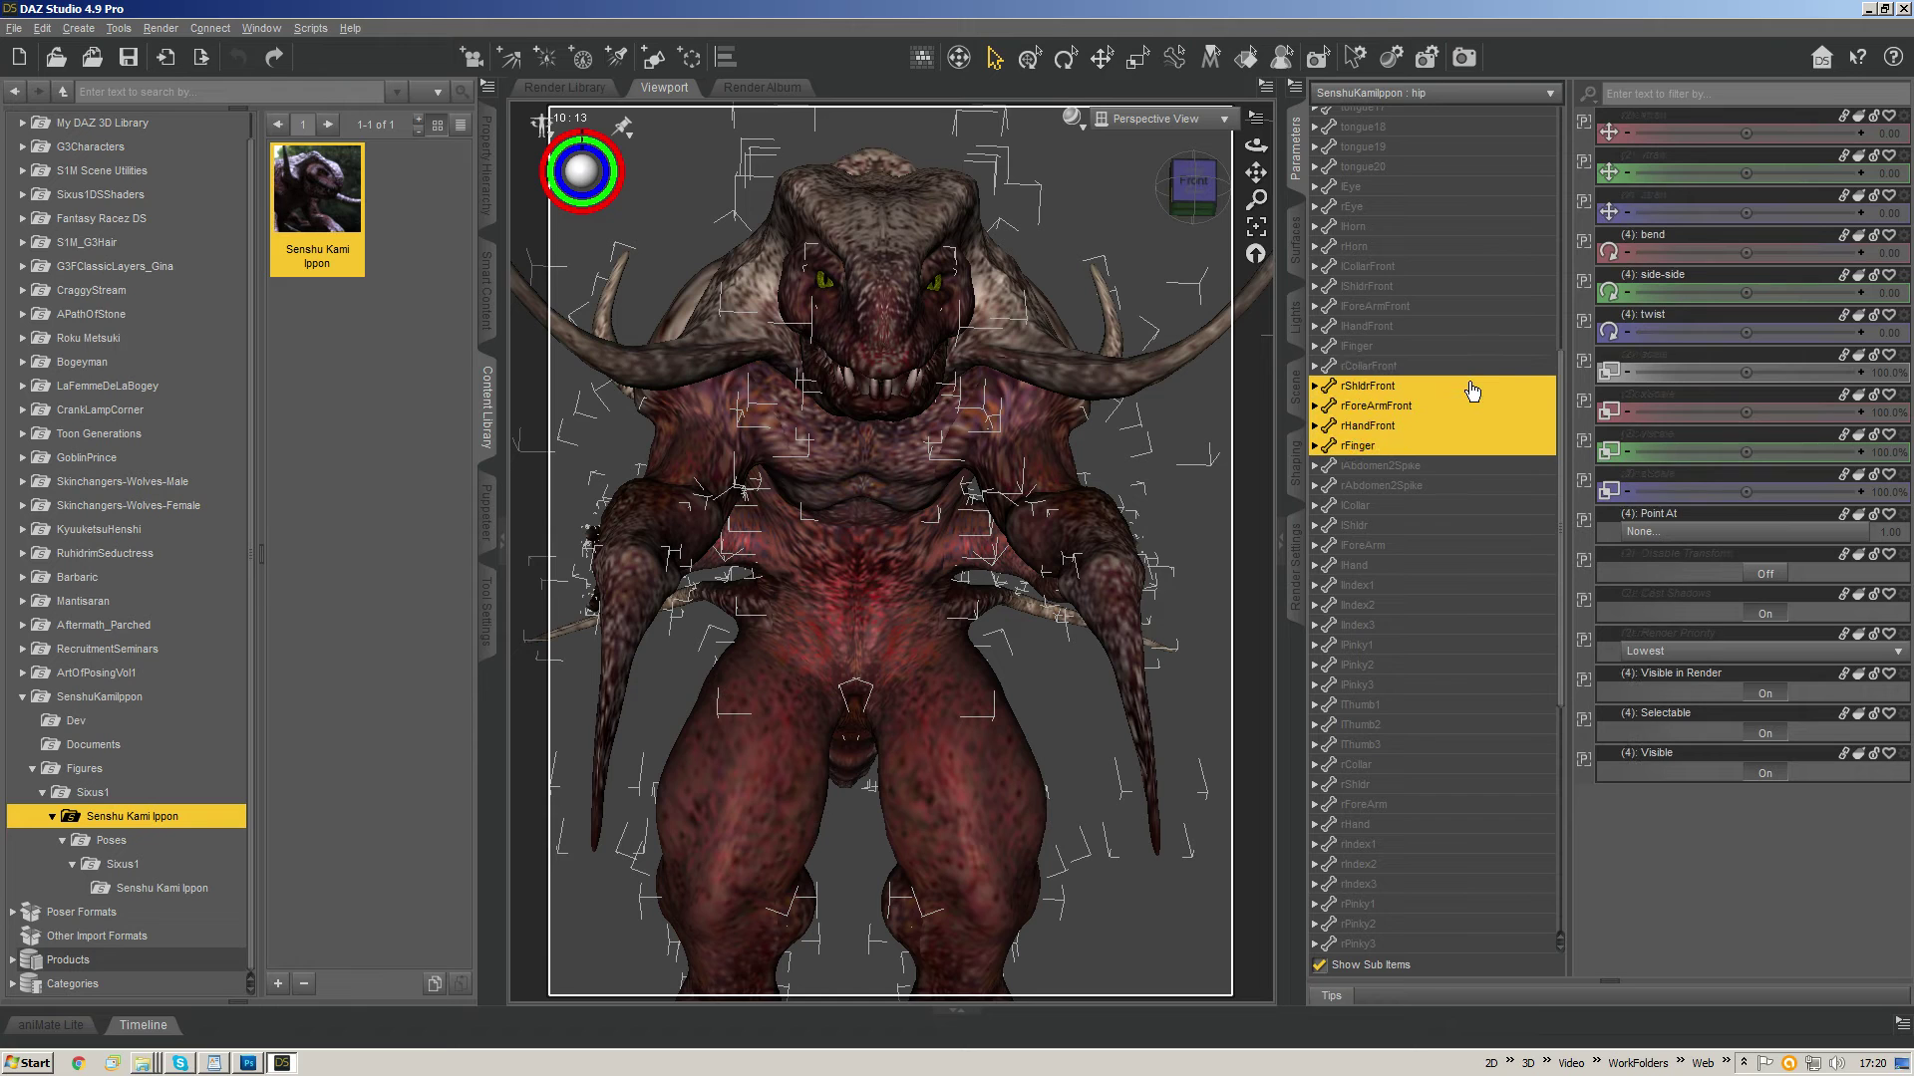
key("shift+Up")
key("shift+Up")
left_click(1647, 238)
left_click(1655, 313, "shift")
right_click(1655, 313)
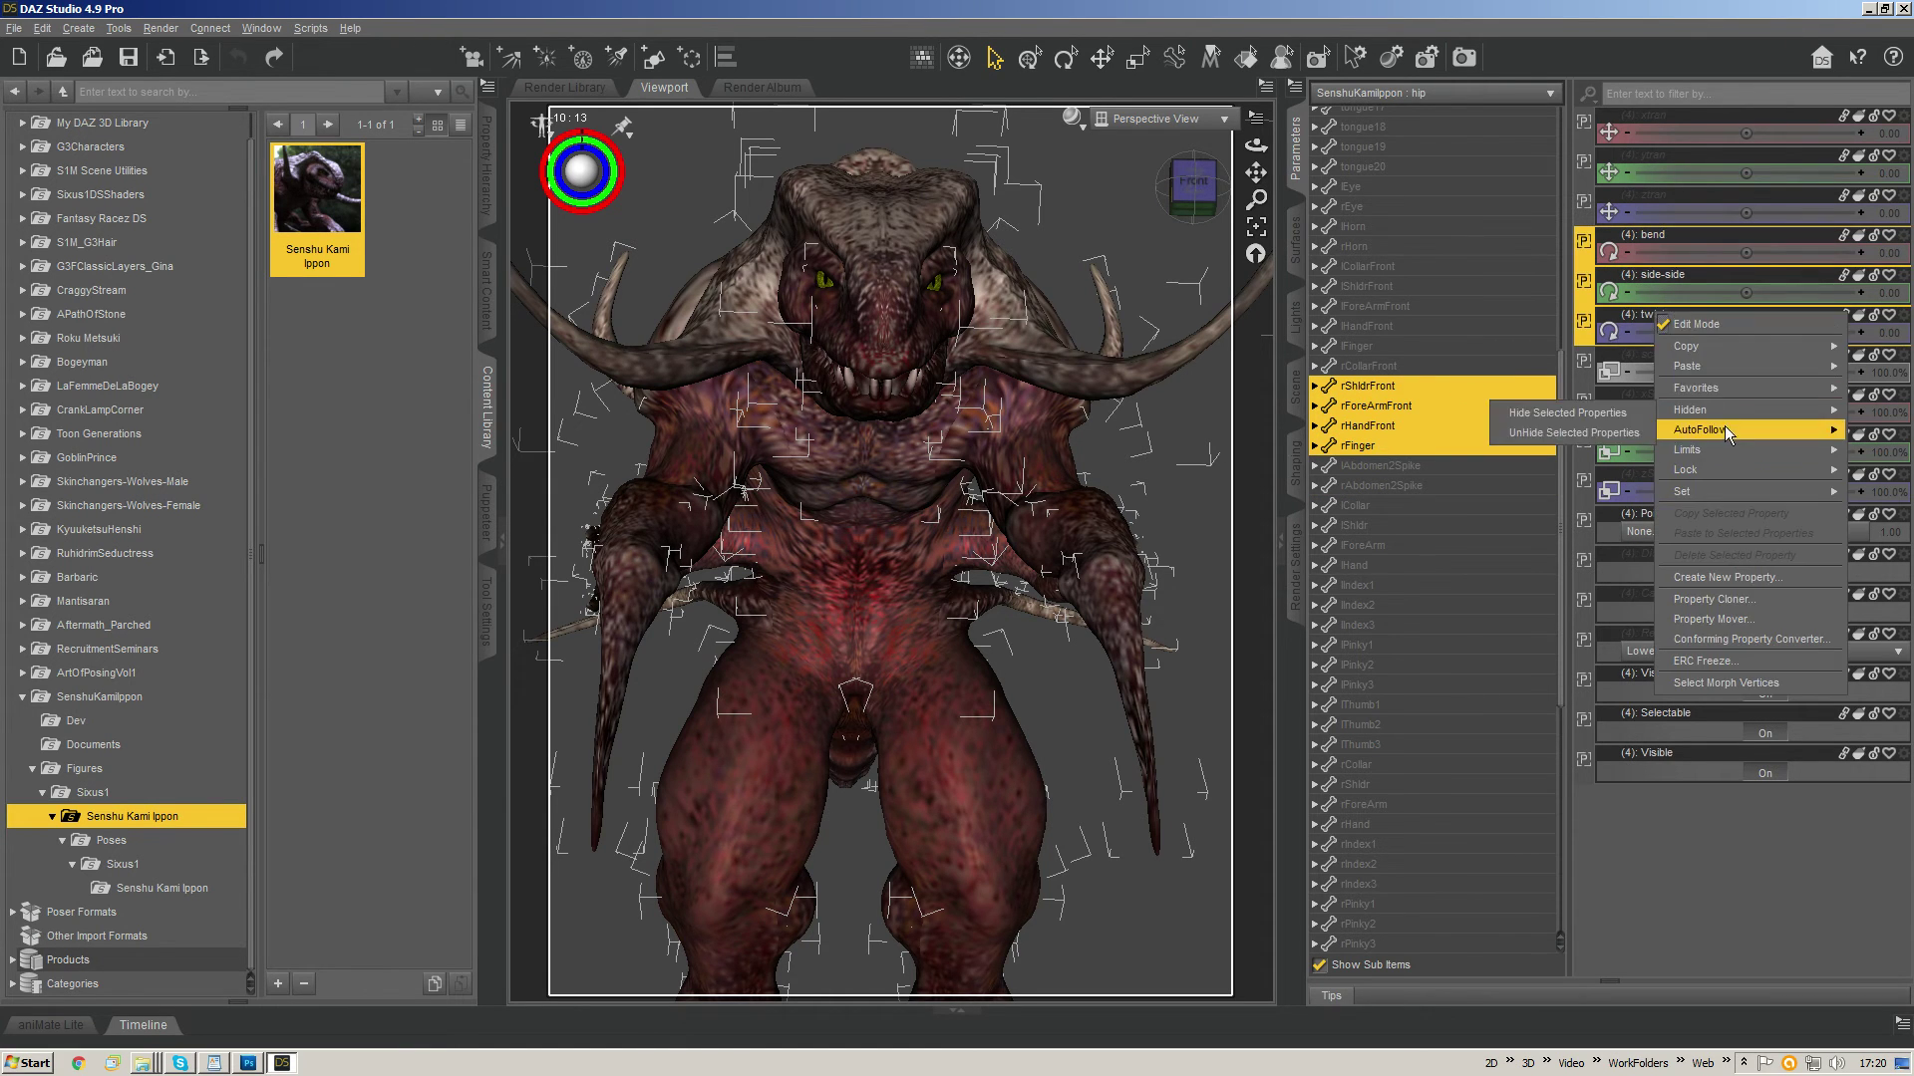
mouse_move(1725, 450)
left_click(1636, 454)
- Enable limits on the twist, side-side and bend properties of the lAbdomen2Spike, rAbdomen2Spike and lCollar bones
left_click(1535, 468)
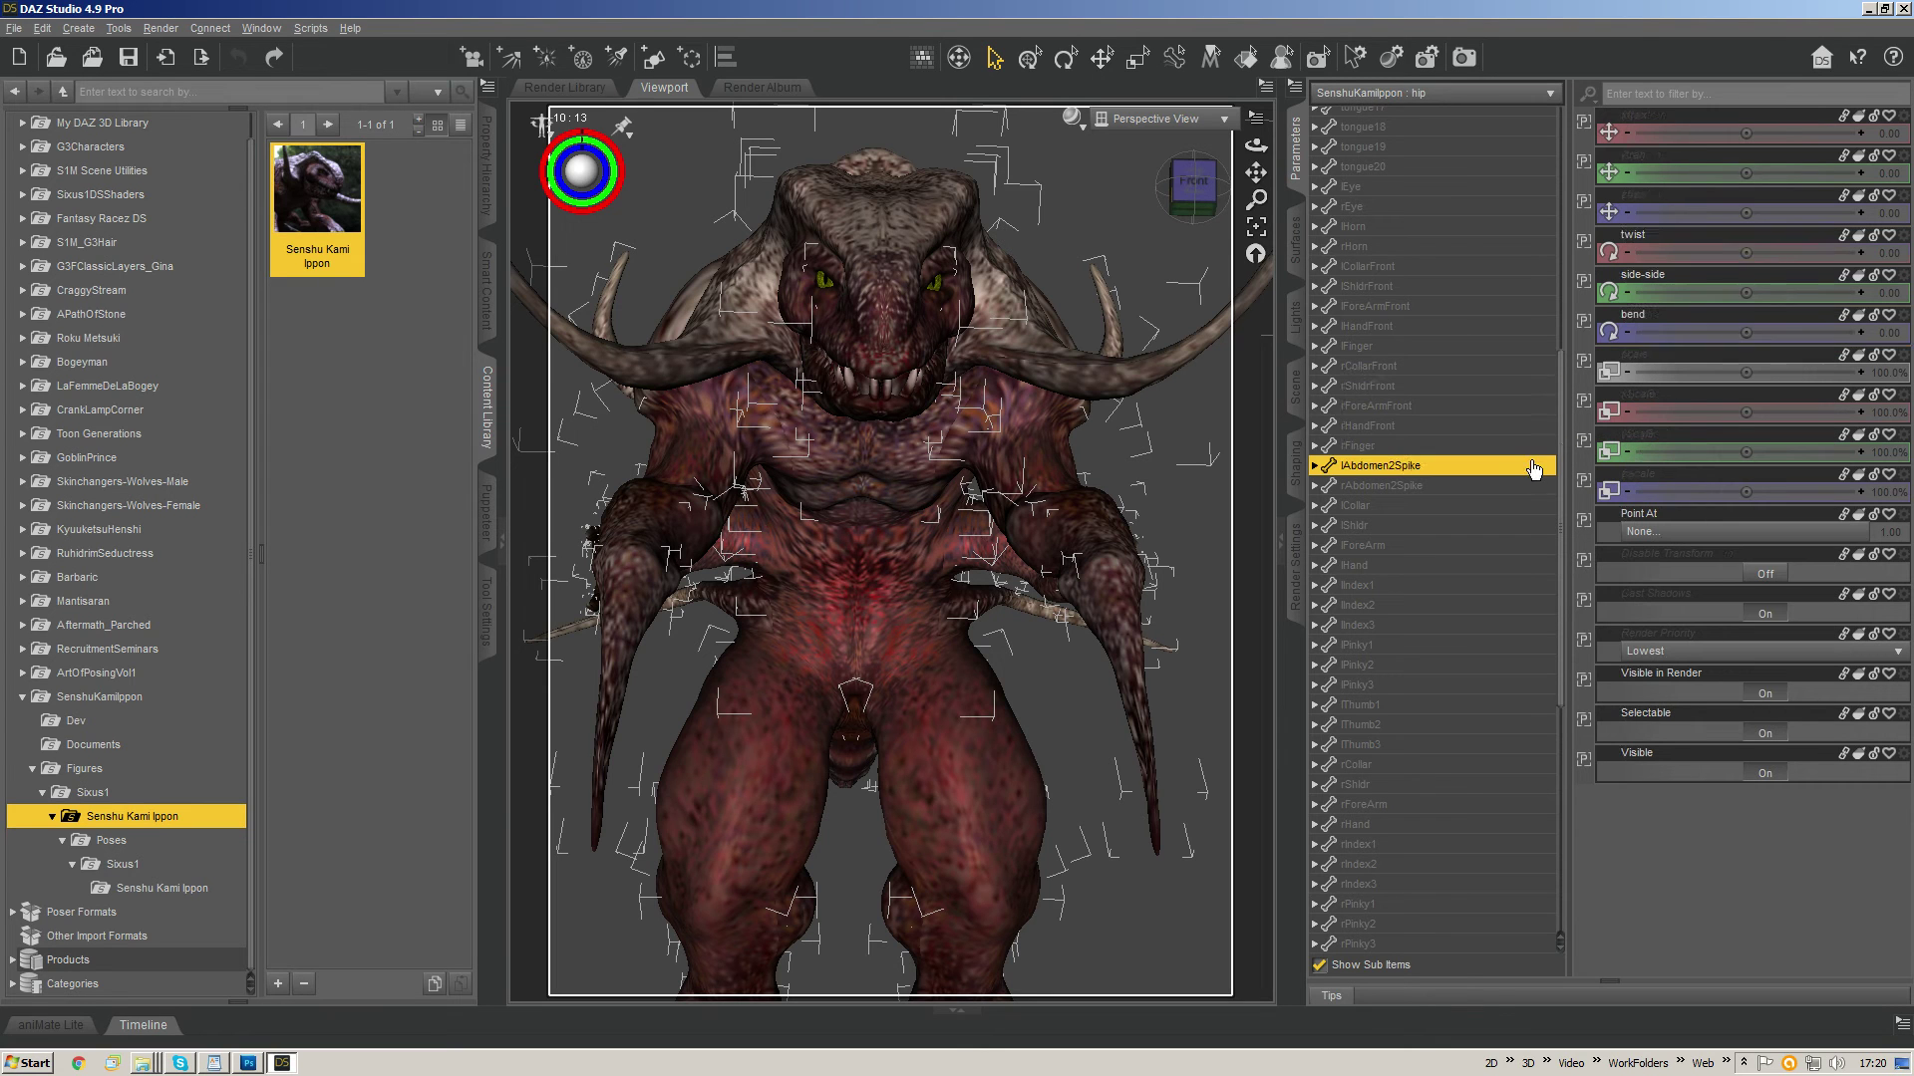
key("shift+Down")
key("shift+Down")
key("shift+Down")
key("shift+Down")
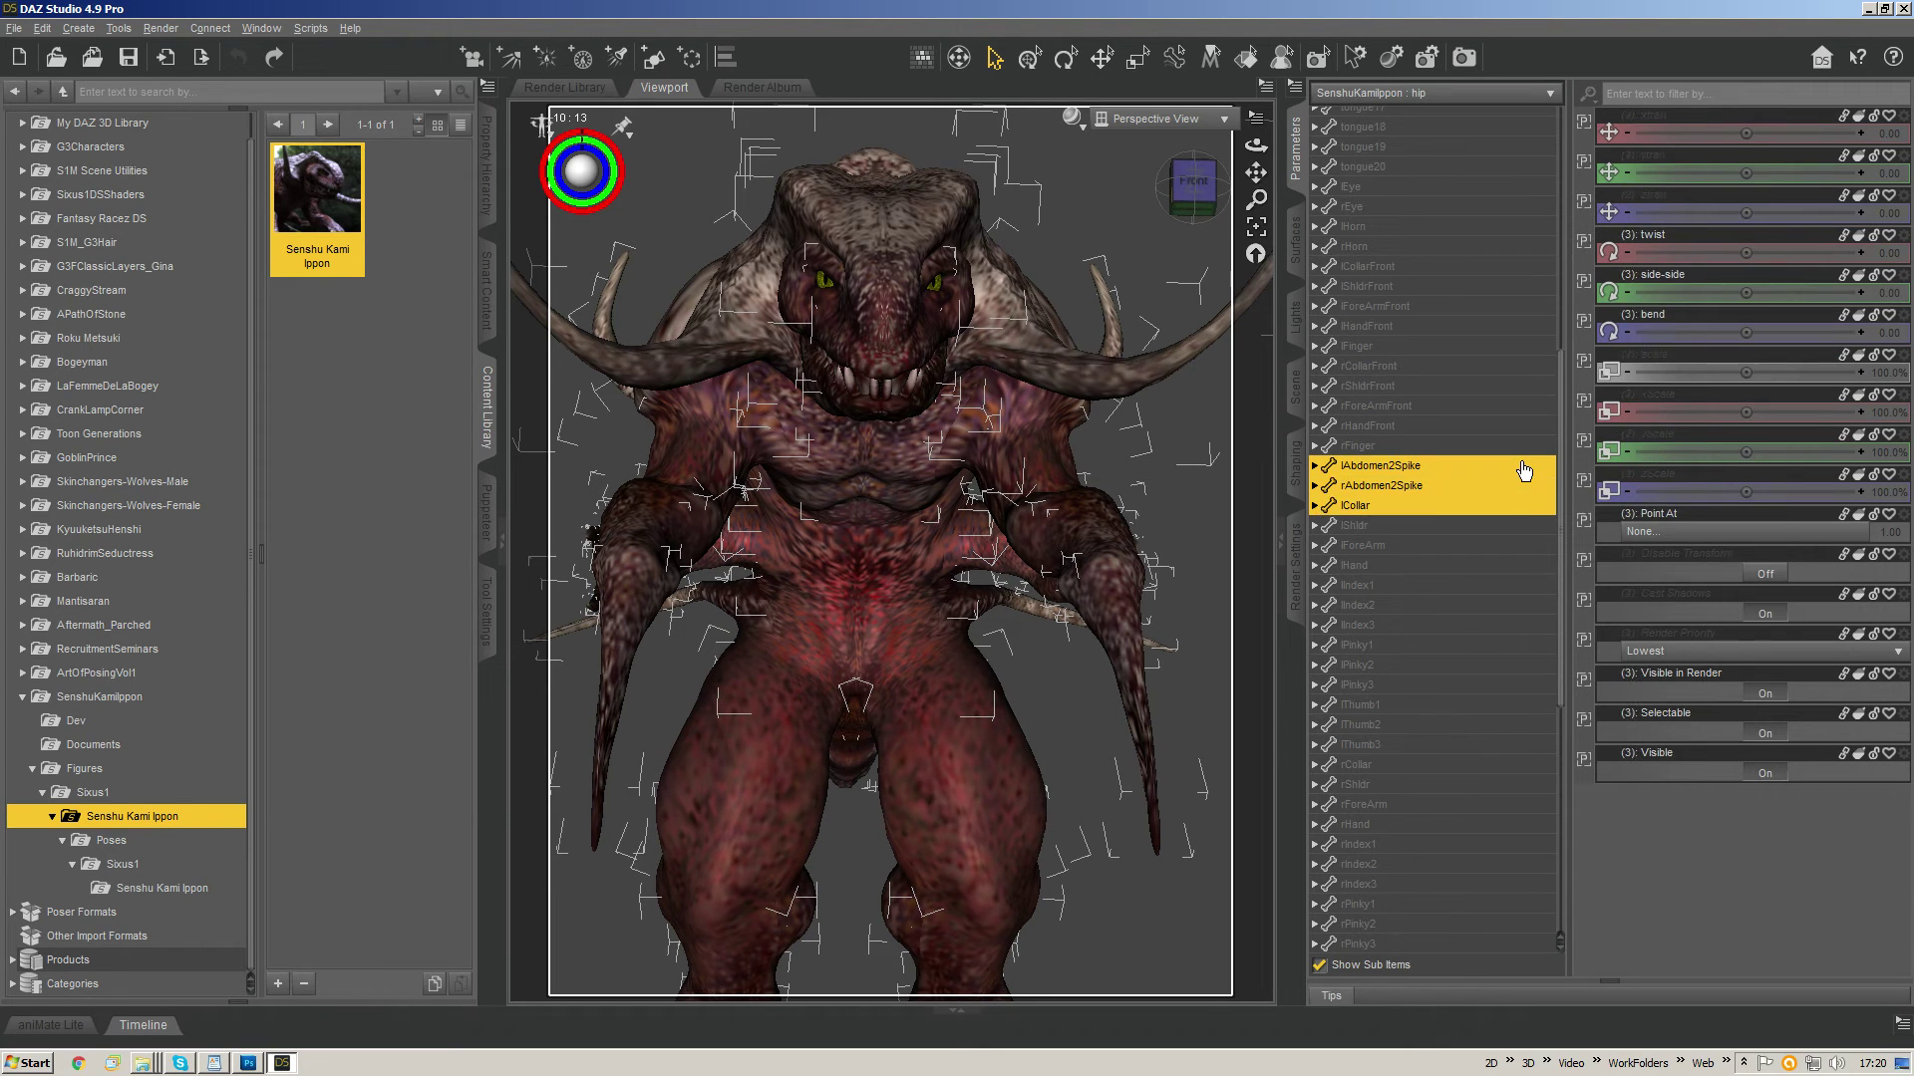
key("shift+Up")
key("shift+Up")
left_click(1633, 237)
left_click(1630, 311, "shift")
right_click(1630, 311)
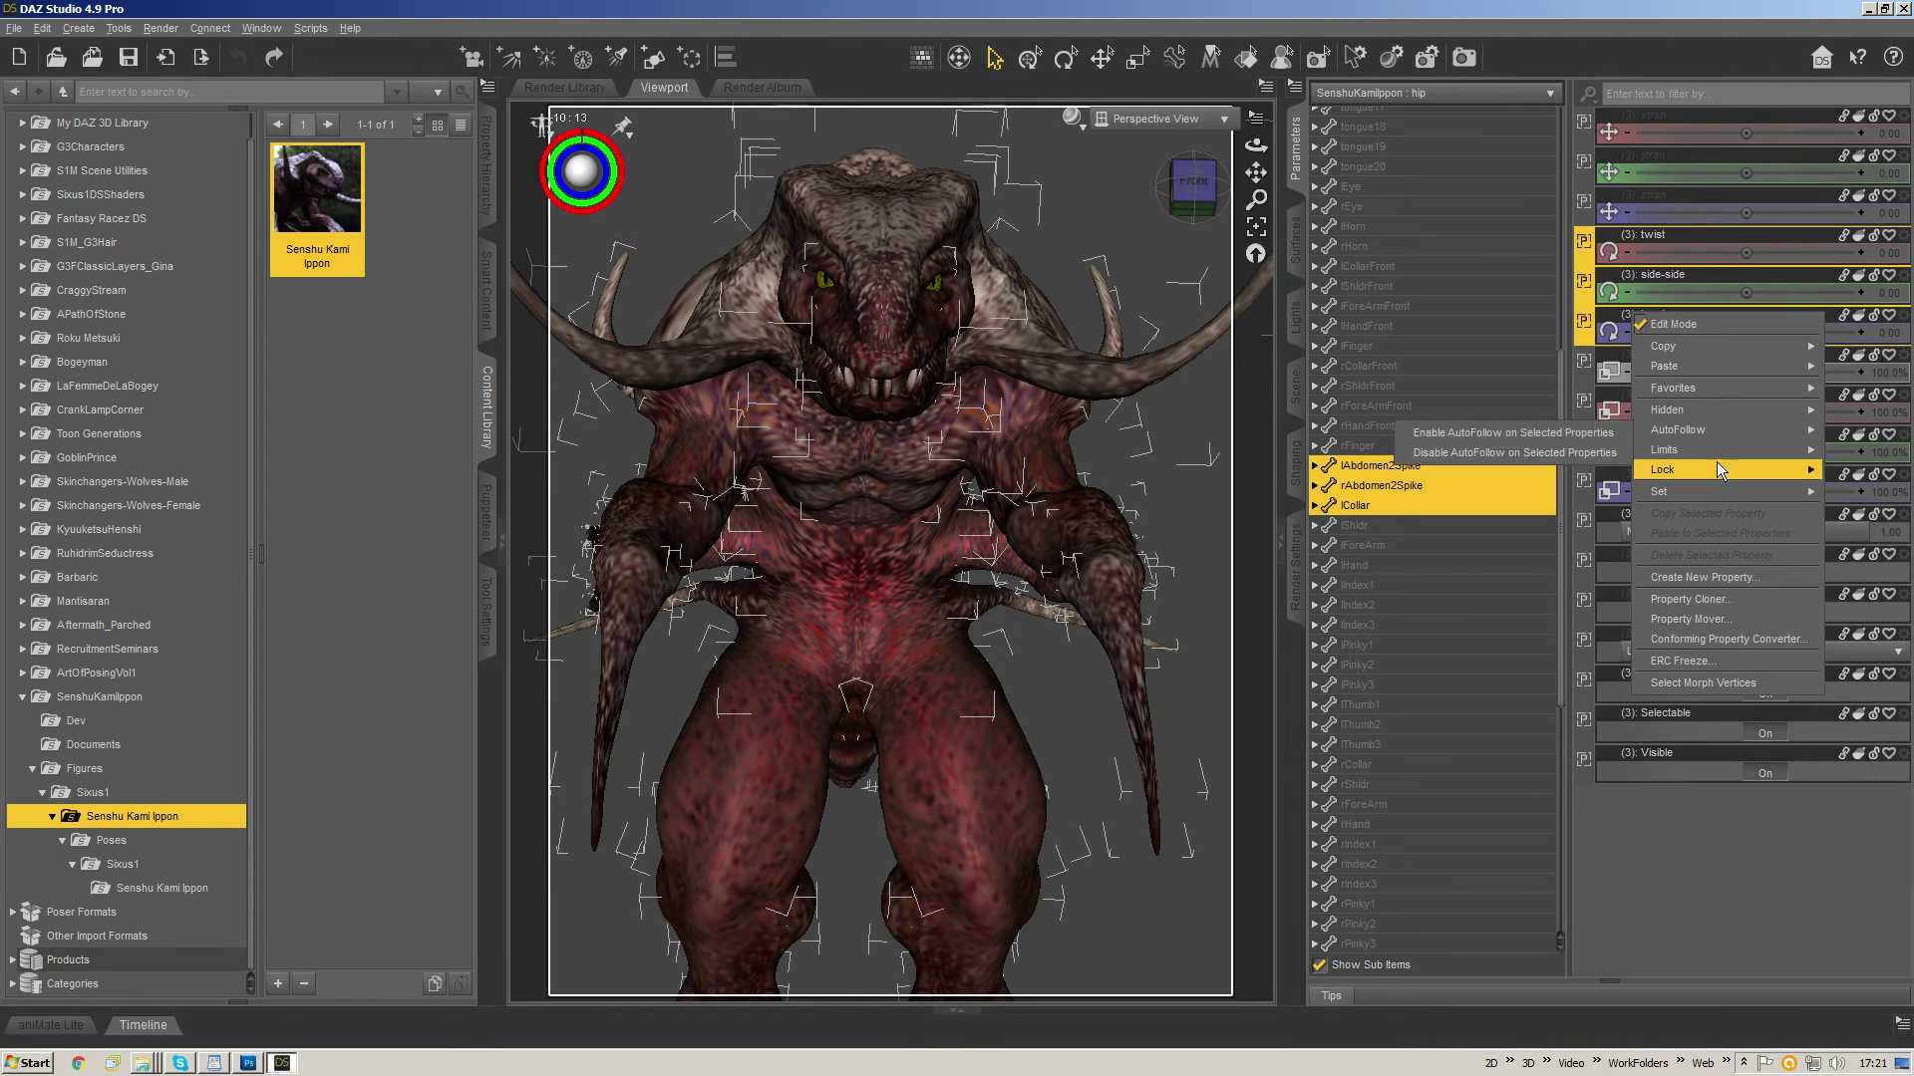
mouse_move(1716, 450)
left_click(1587, 449)
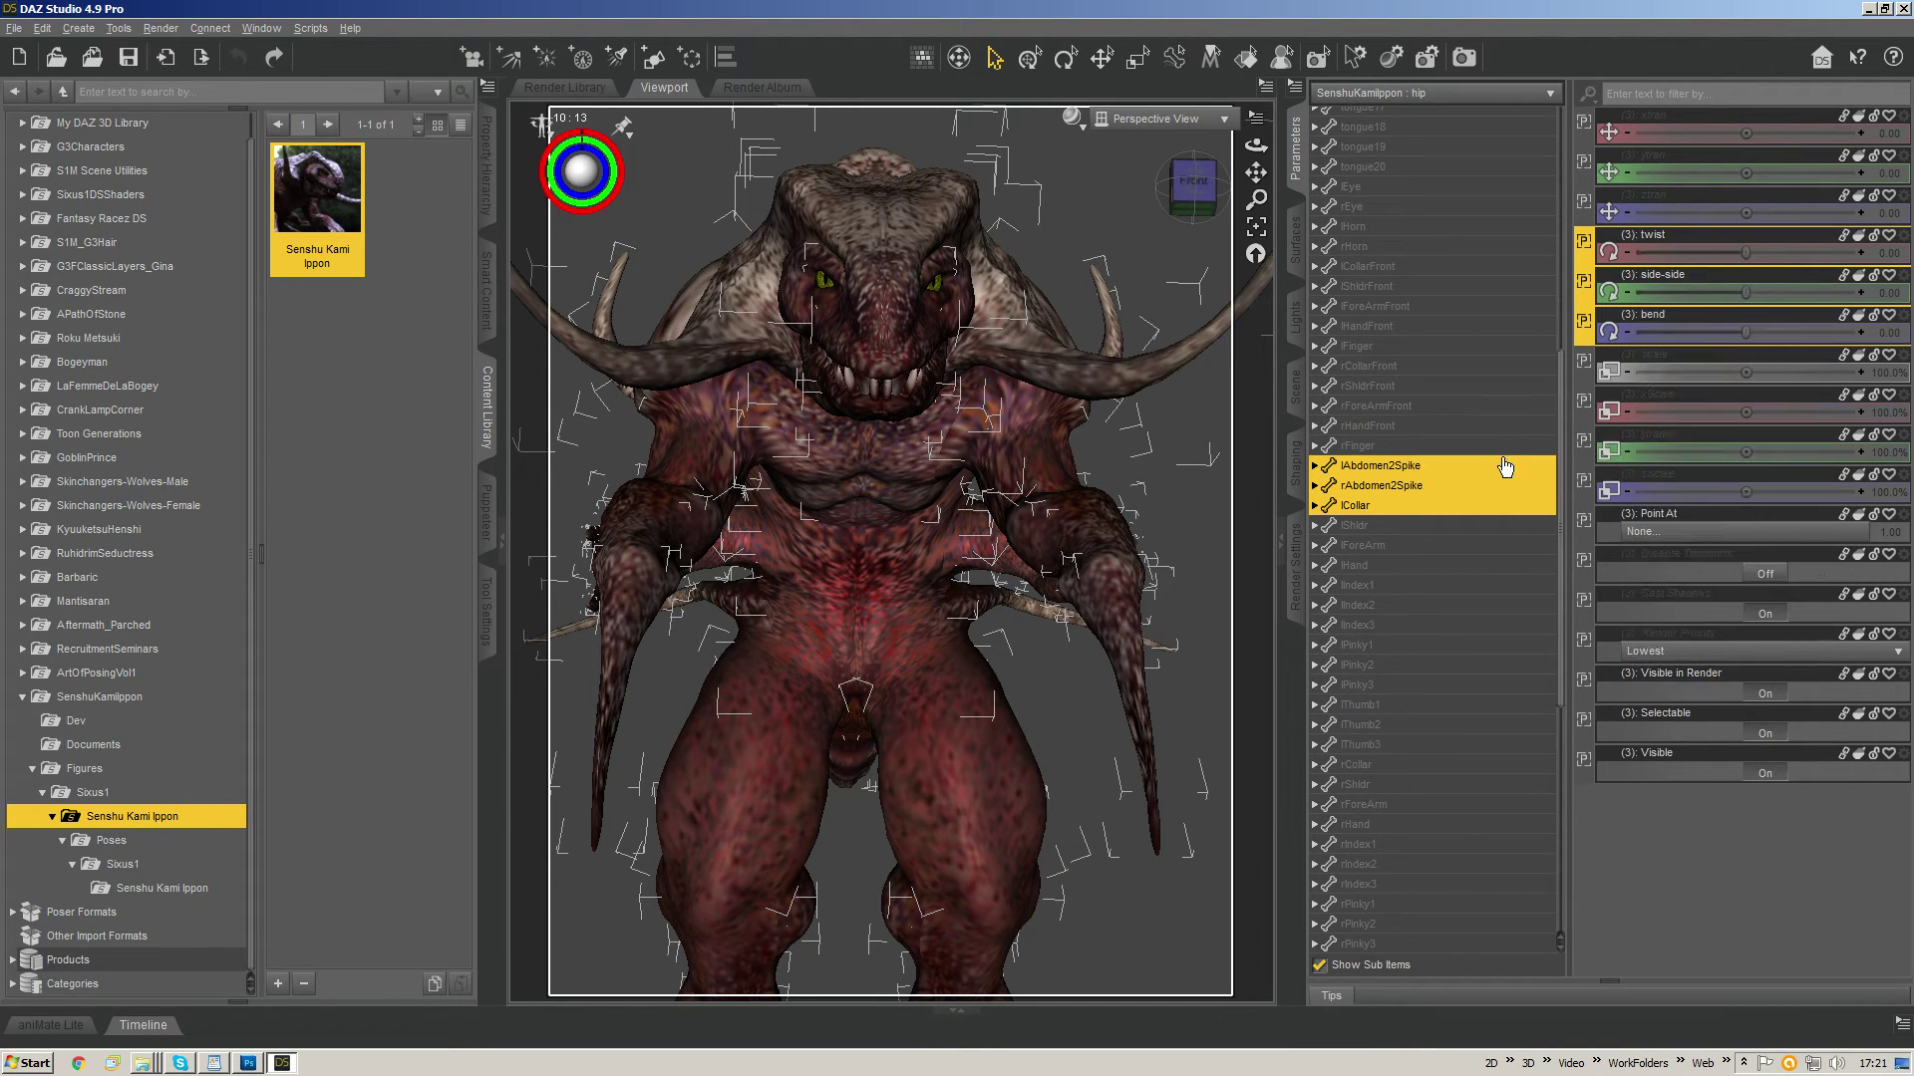
- Select the bones from lShldr through lThumb3 and enable limits on their bend, side-side and twist properties
left_click(1354, 527)
key("shift+Down")
key("shift+Down")
key("shift+Down")
key("shift+Down")
key("shift+Down")
key("shift+Down")
key("shift+Down")
key("shift+Down")
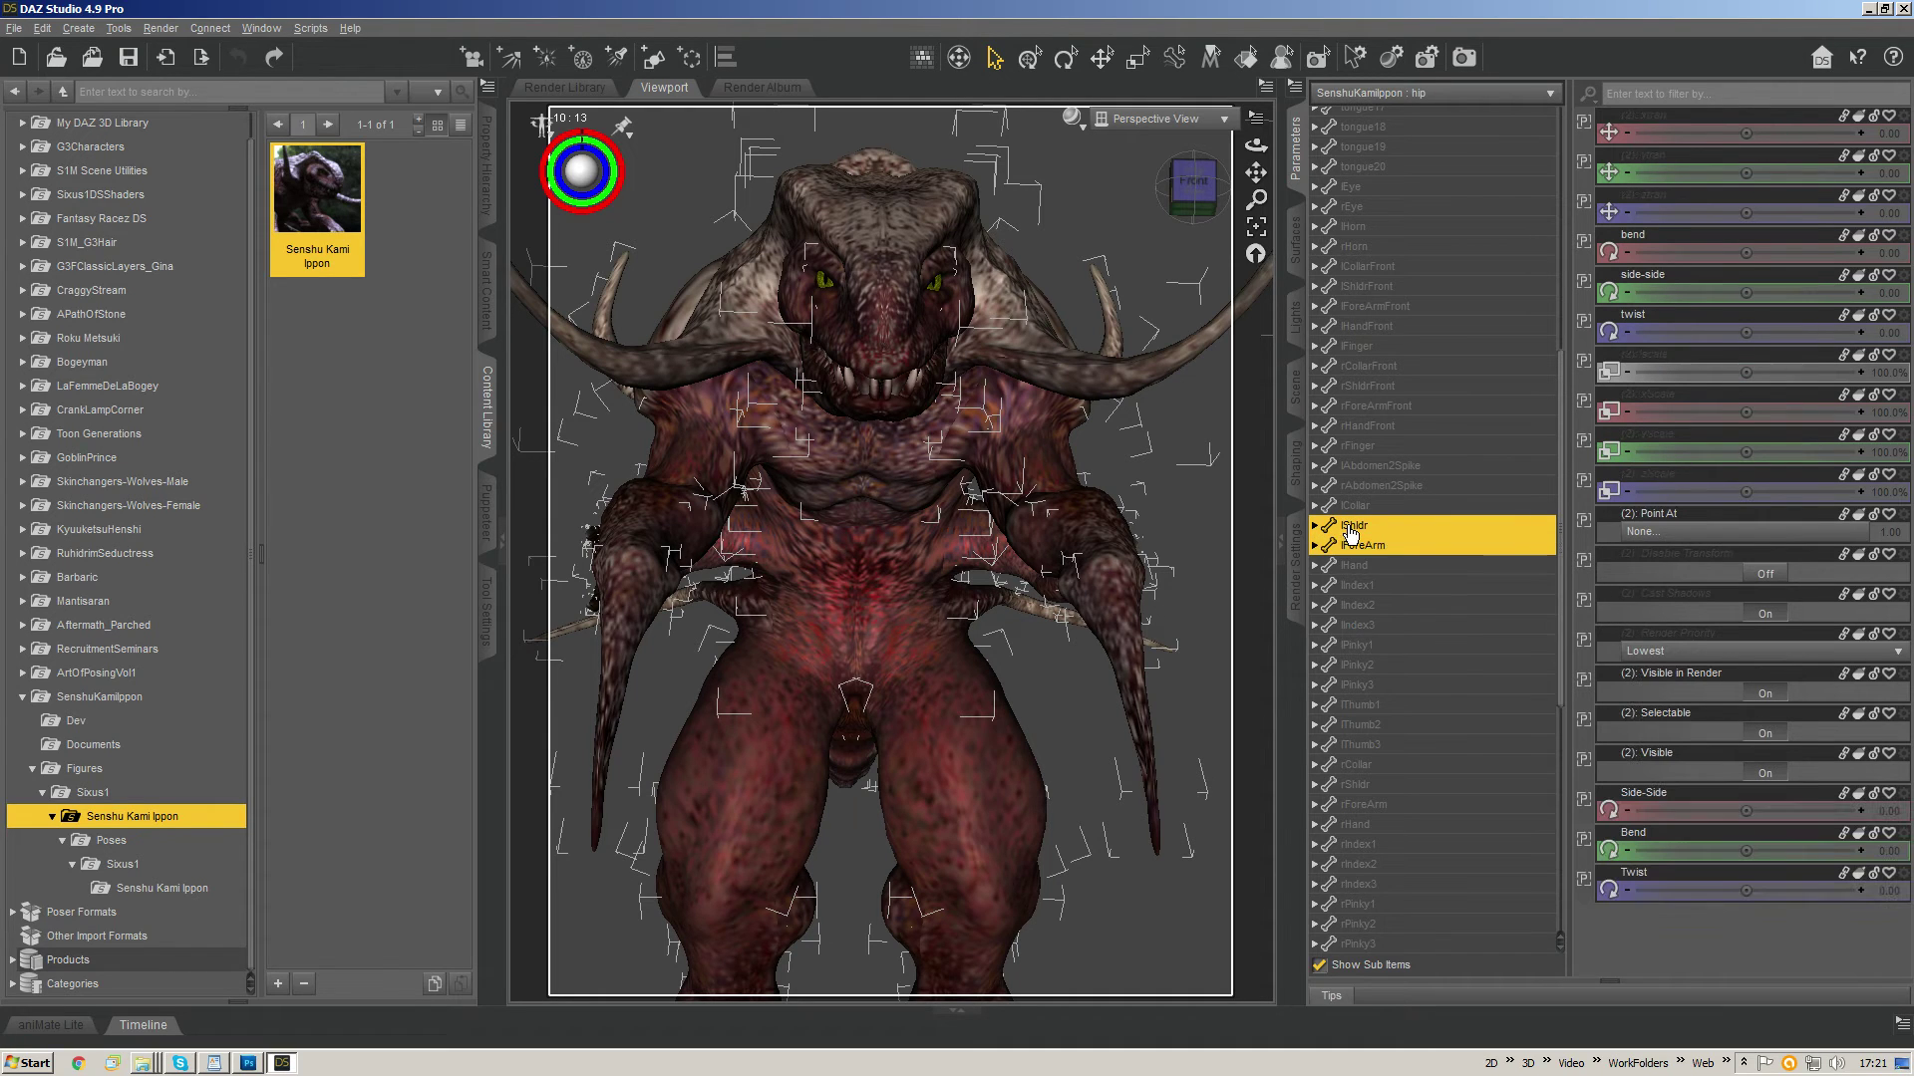
key("shift+Down")
key("shift+Down")
key("shift+Down")
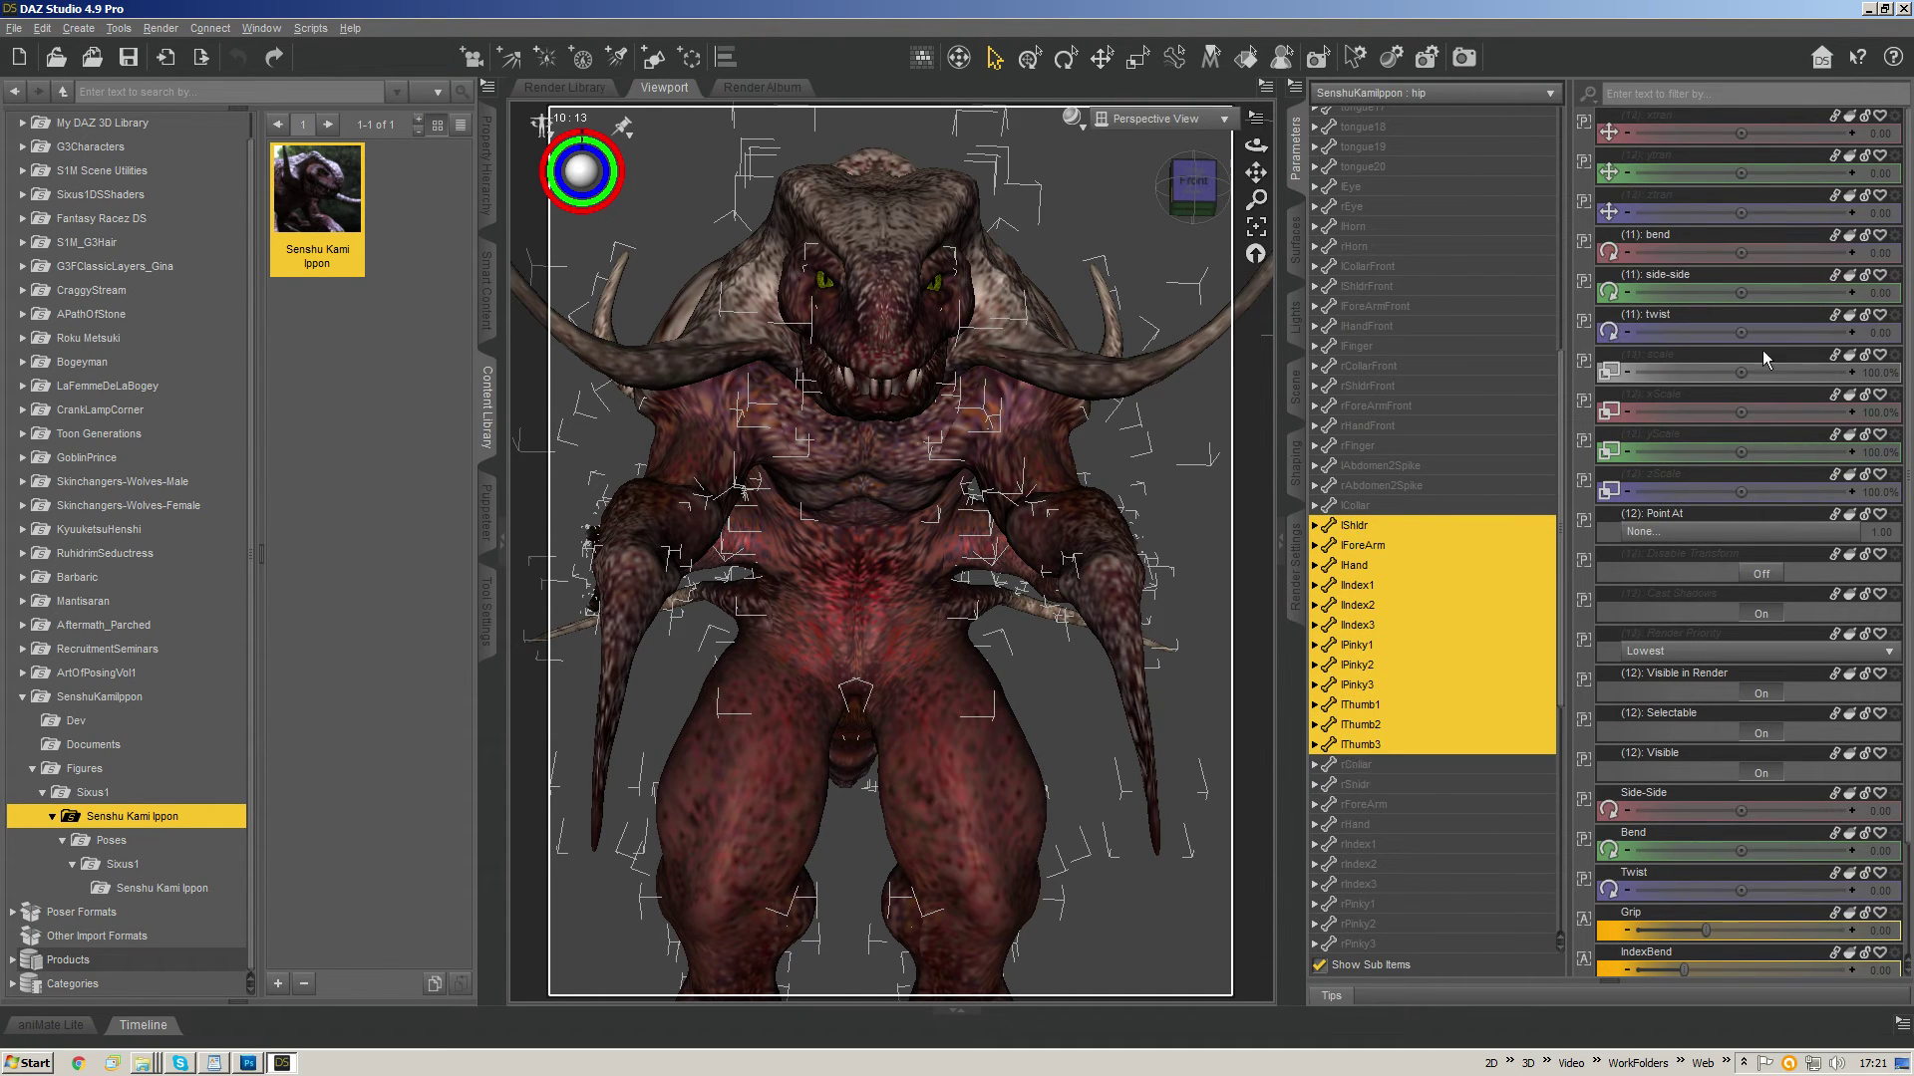
left_click(1643, 236)
left_click(1656, 318, "shift")
right_click(1656, 318)
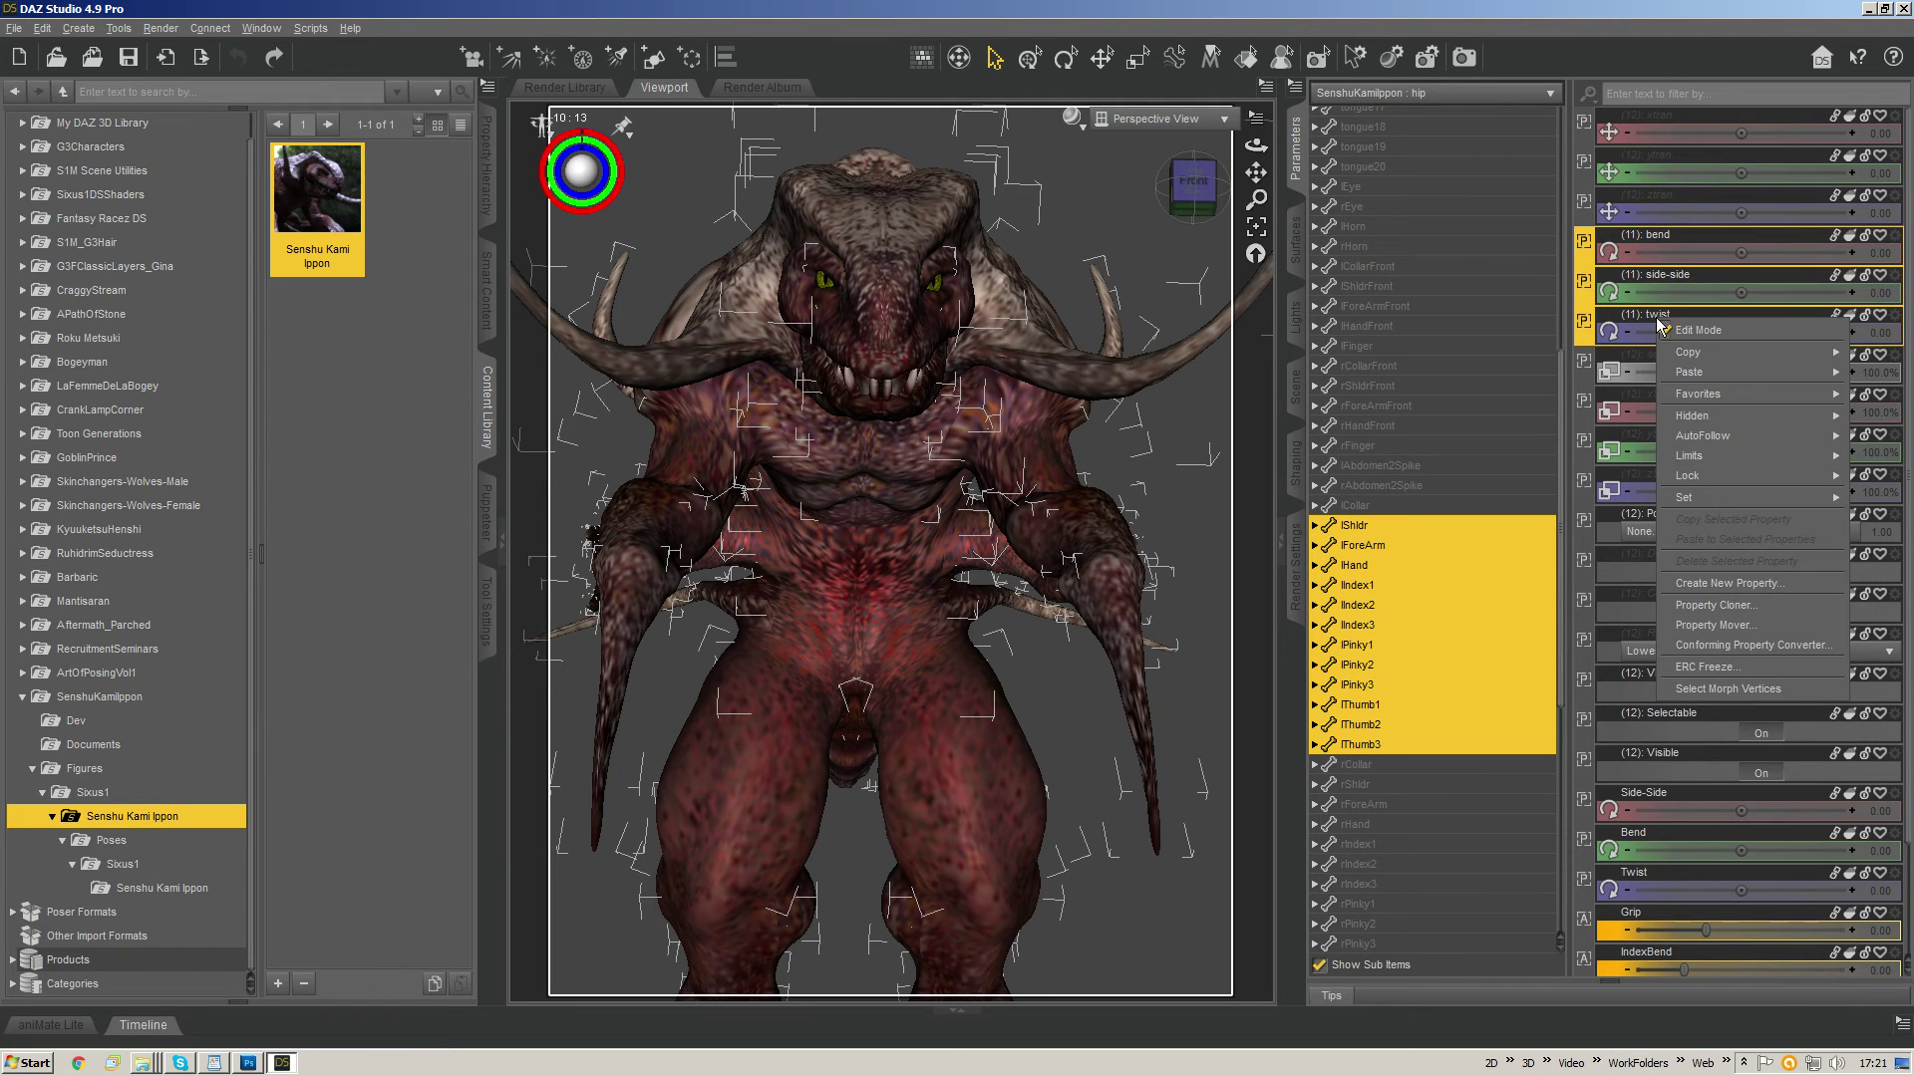
mouse_move(1739, 453)
left_click(1583, 462)
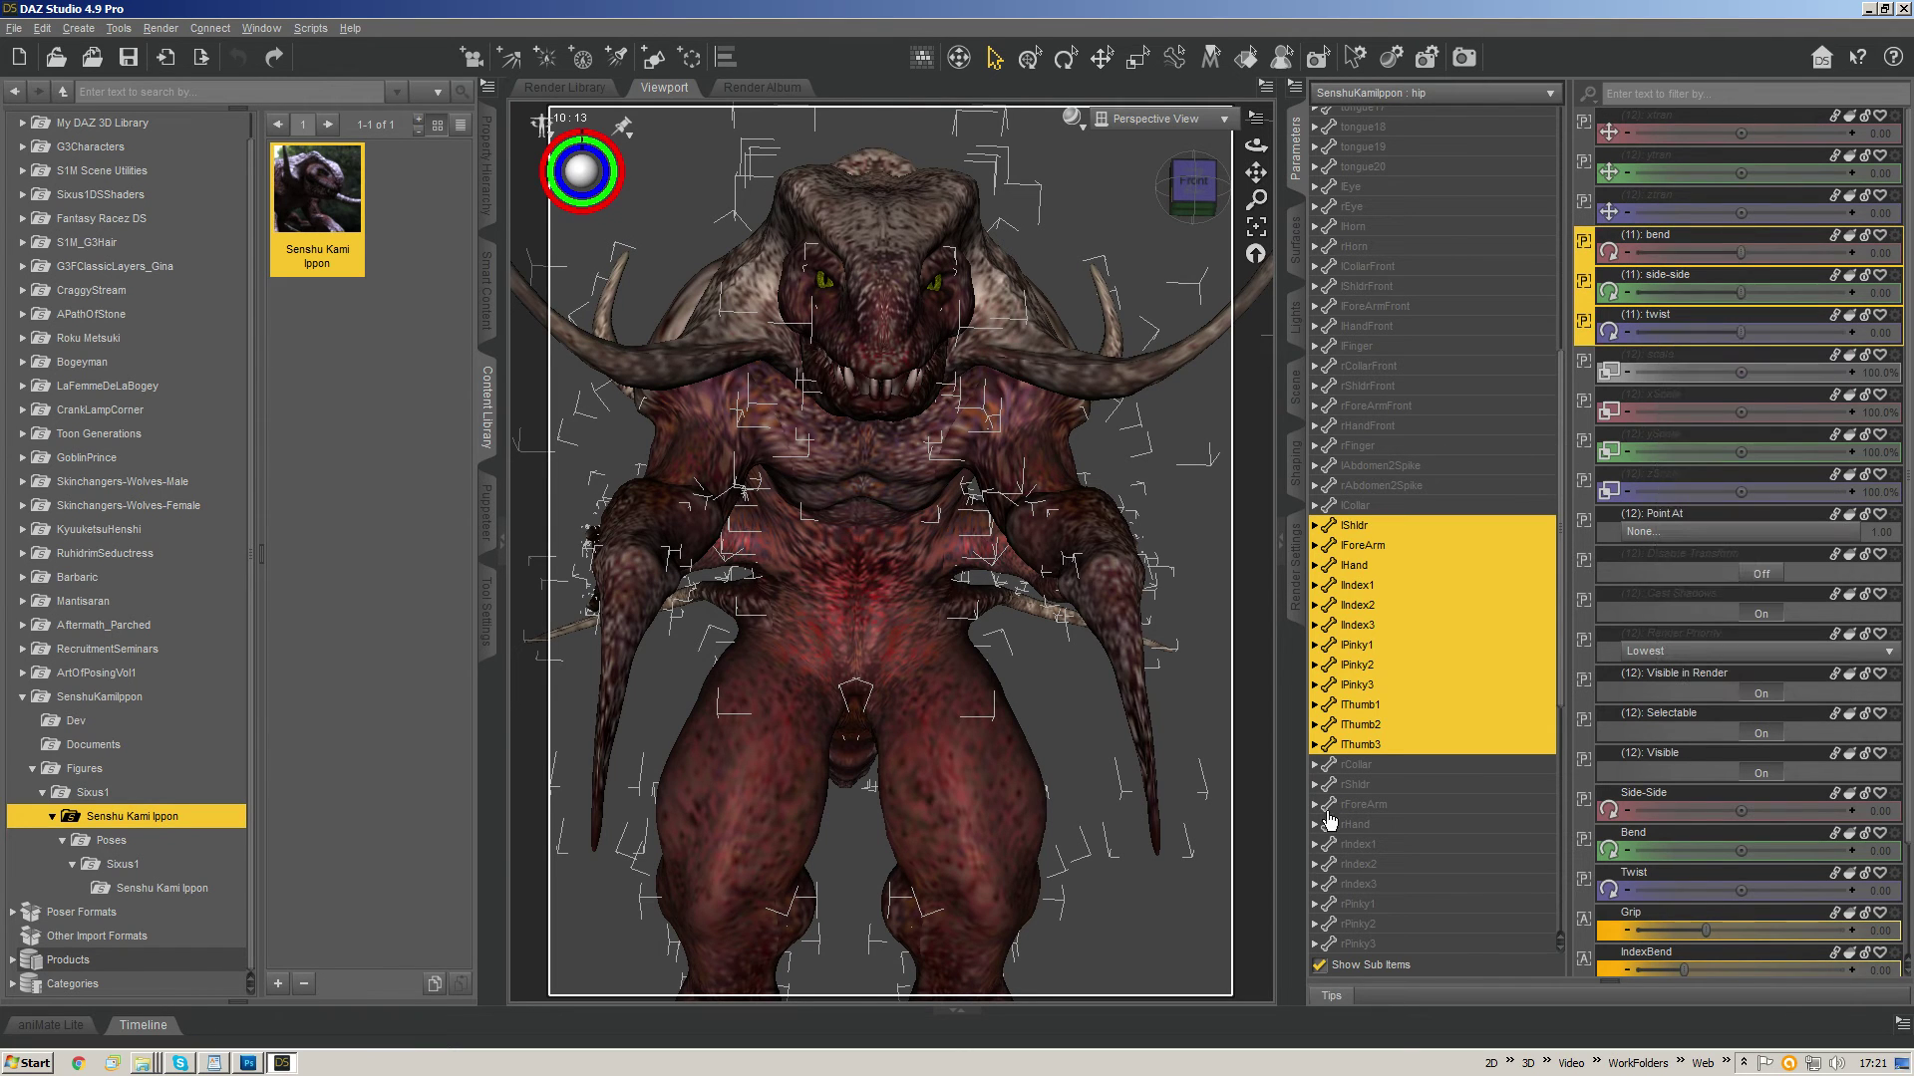
- Enable limits on the twist, side-side and bend properties of the rCollar bone
left_click(1373, 770)
scroll(1387, 767, "down", 5)
left_click(1661, 237)
left_click(1654, 318, "shift")
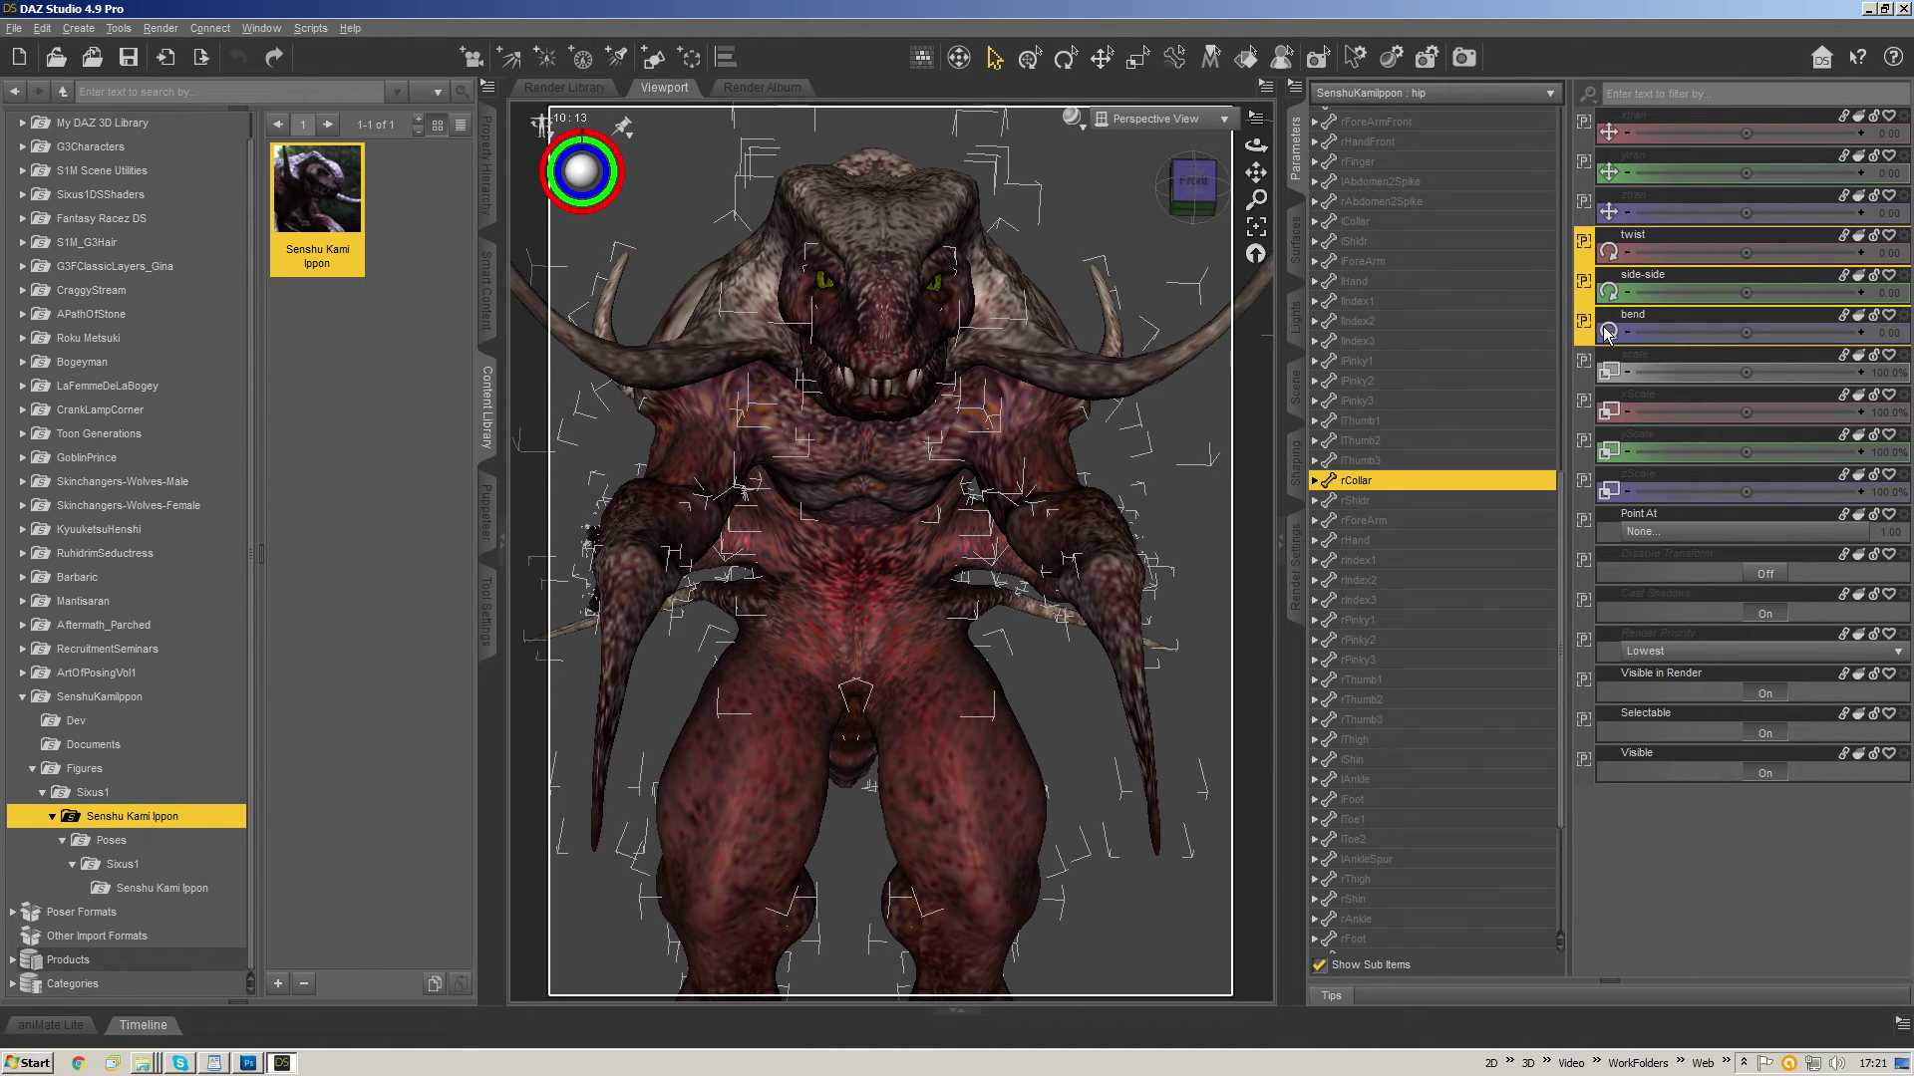
right_click(1622, 321)
mouse_move(1684, 458)
left_click(1599, 458)
- Select the bones from rShldr through rThumb3 and enable limits on their bend, side-side and twist properties
left_click(1382, 503)
key("shift+Down")
key("shift+Down")
key("shift+Down")
key("shift+Down")
key("shift+Down")
key("shift+Down")
key("shift+Down")
key("shift+Down")
key("shift+Down")
key("shift+Down")
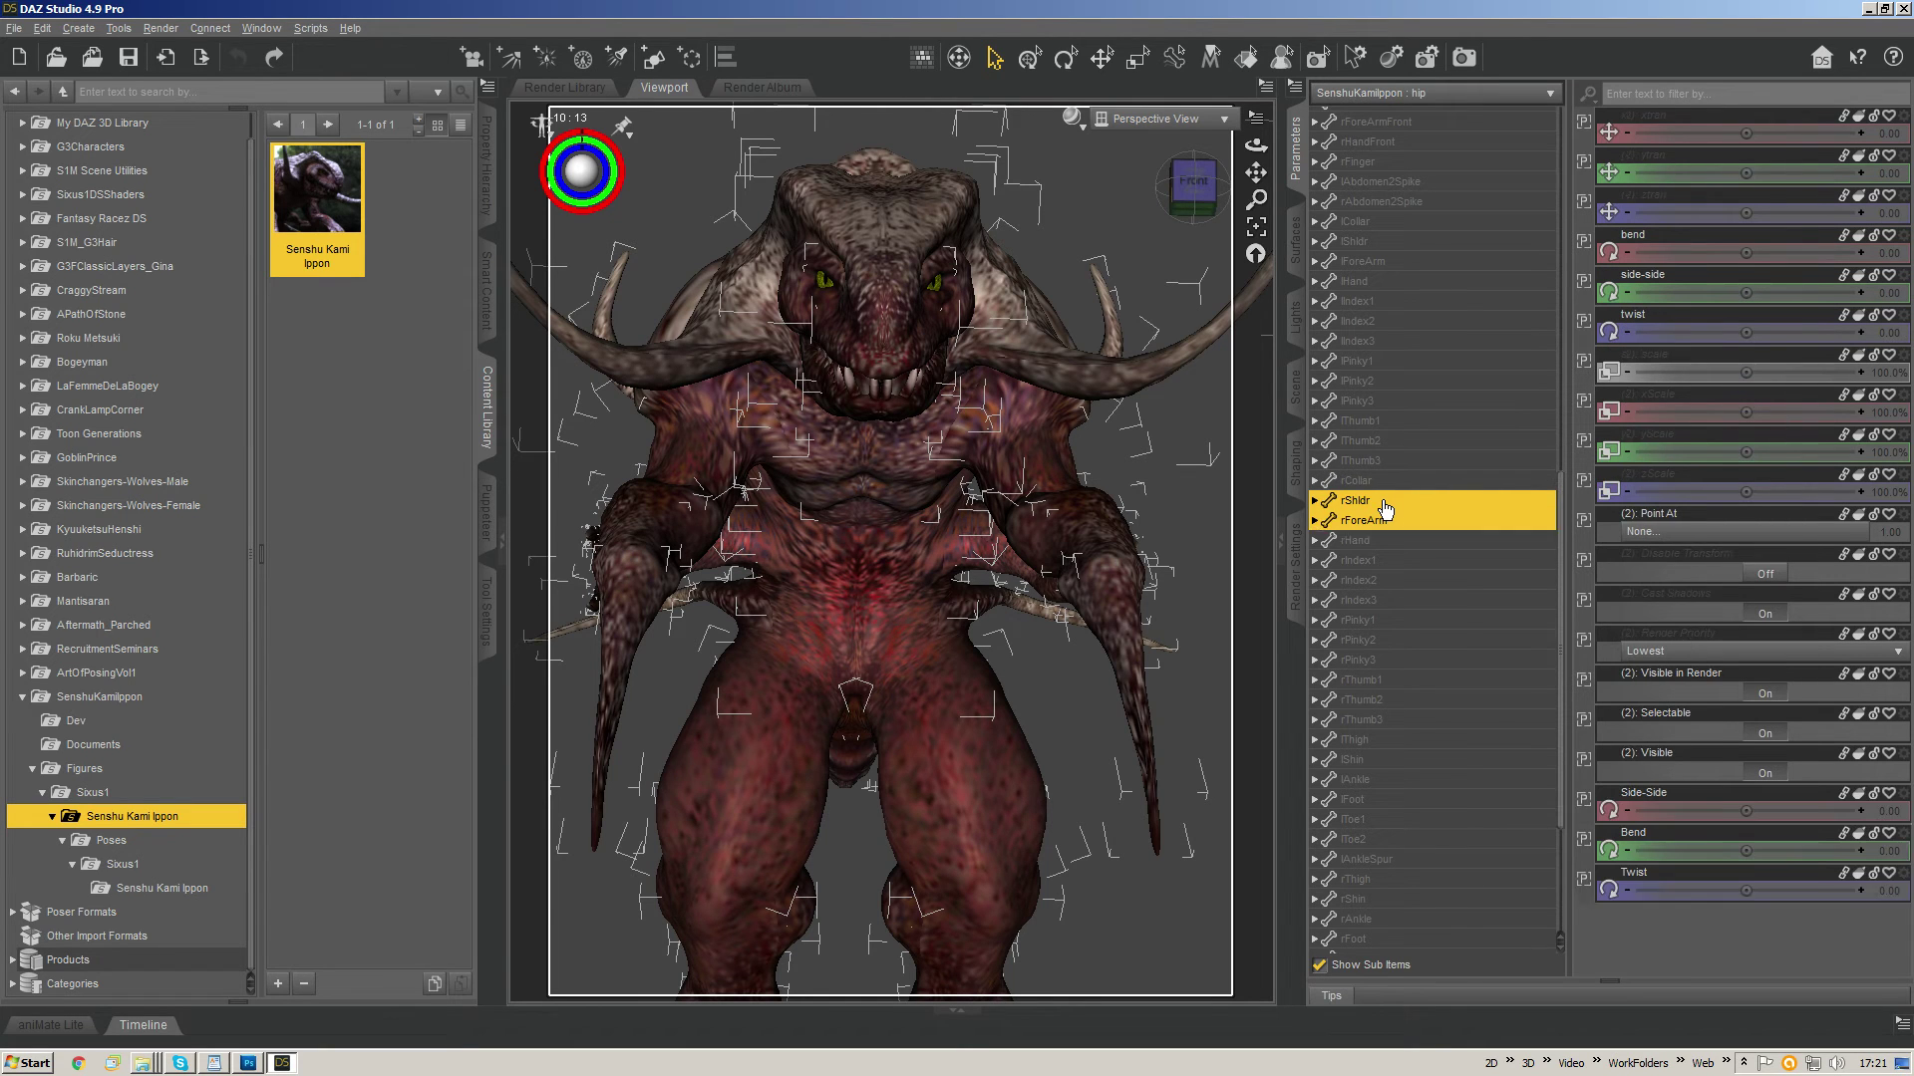
key("shift+Down")
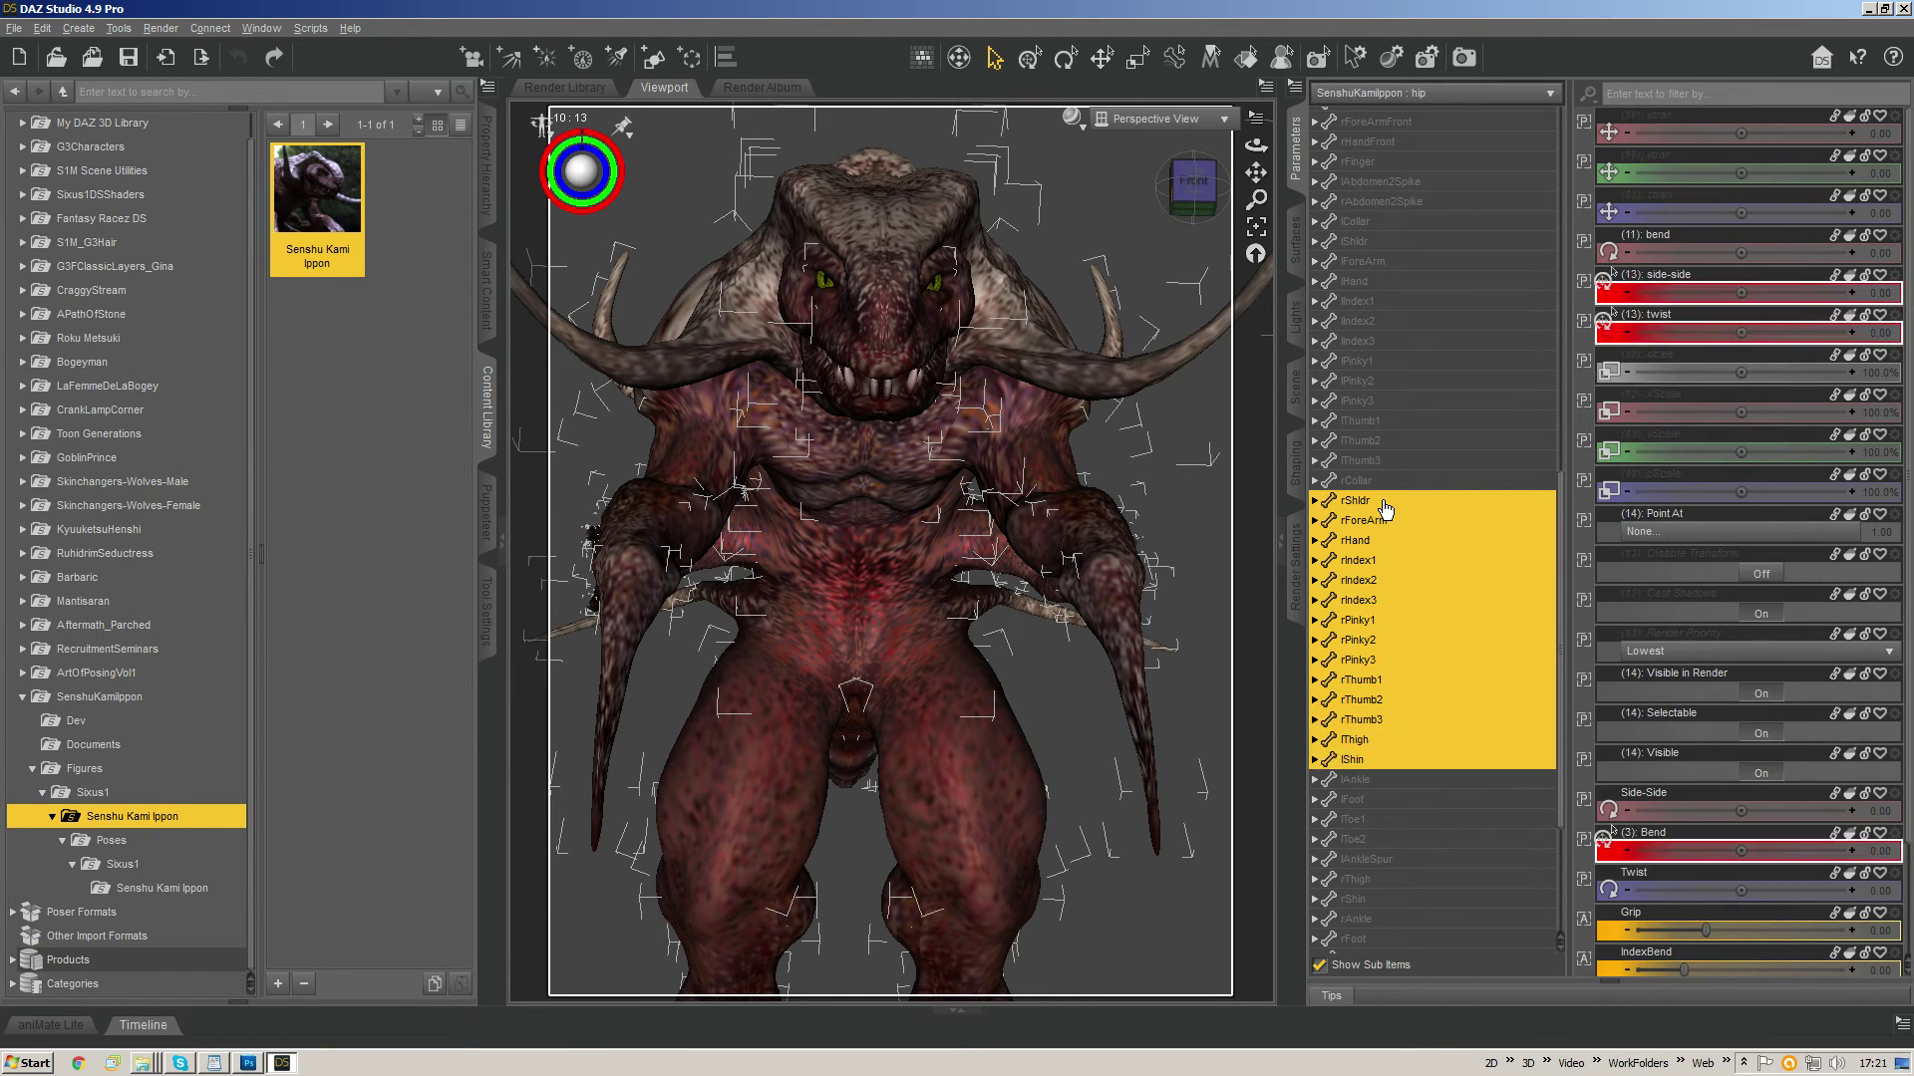
left_click(1640, 235)
left_click(1641, 315, "shift")
right_click(1641, 317)
mouse_move(1712, 470)
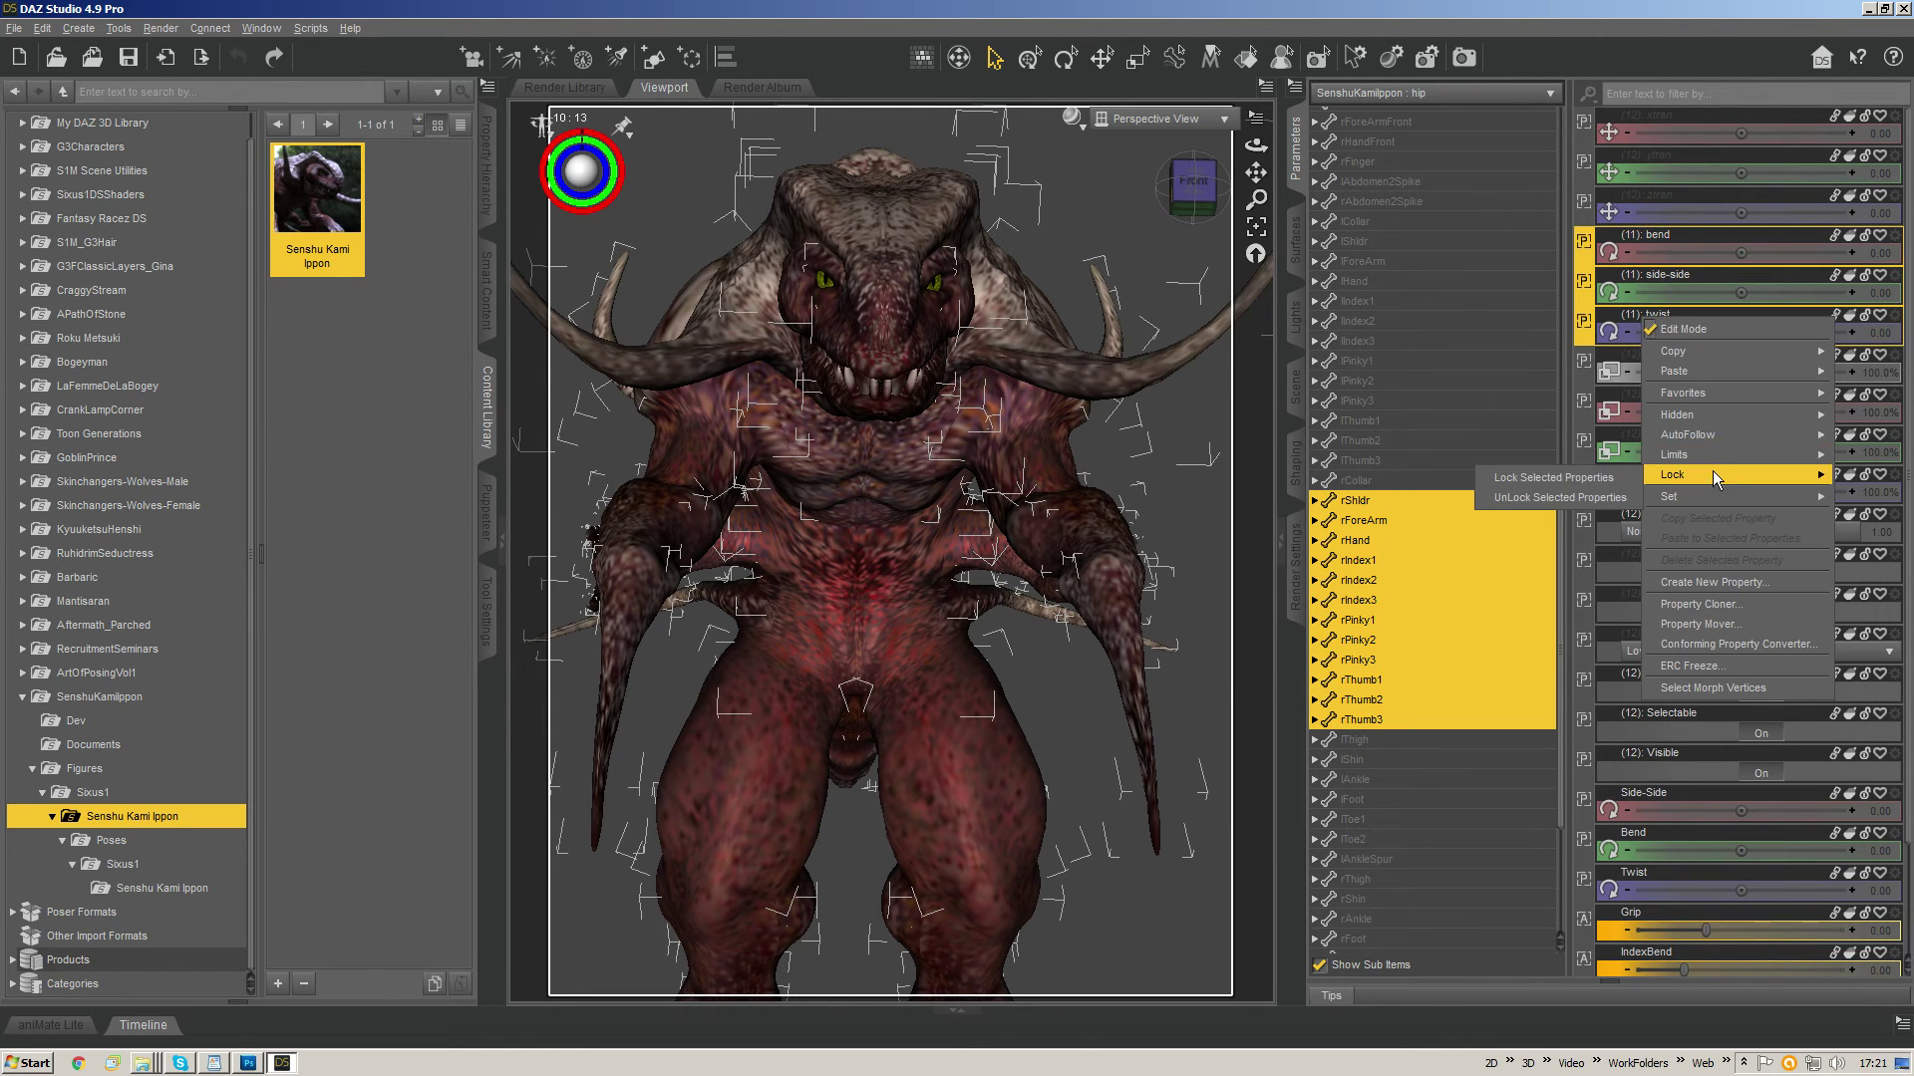
left_click(1616, 458)
- Select both legs' bones from lThigh through rAnkleSpur and enable limits on their Bend, twist and side-side properties
left_click(1358, 743)
scroll(1370, 740, "down", 4)
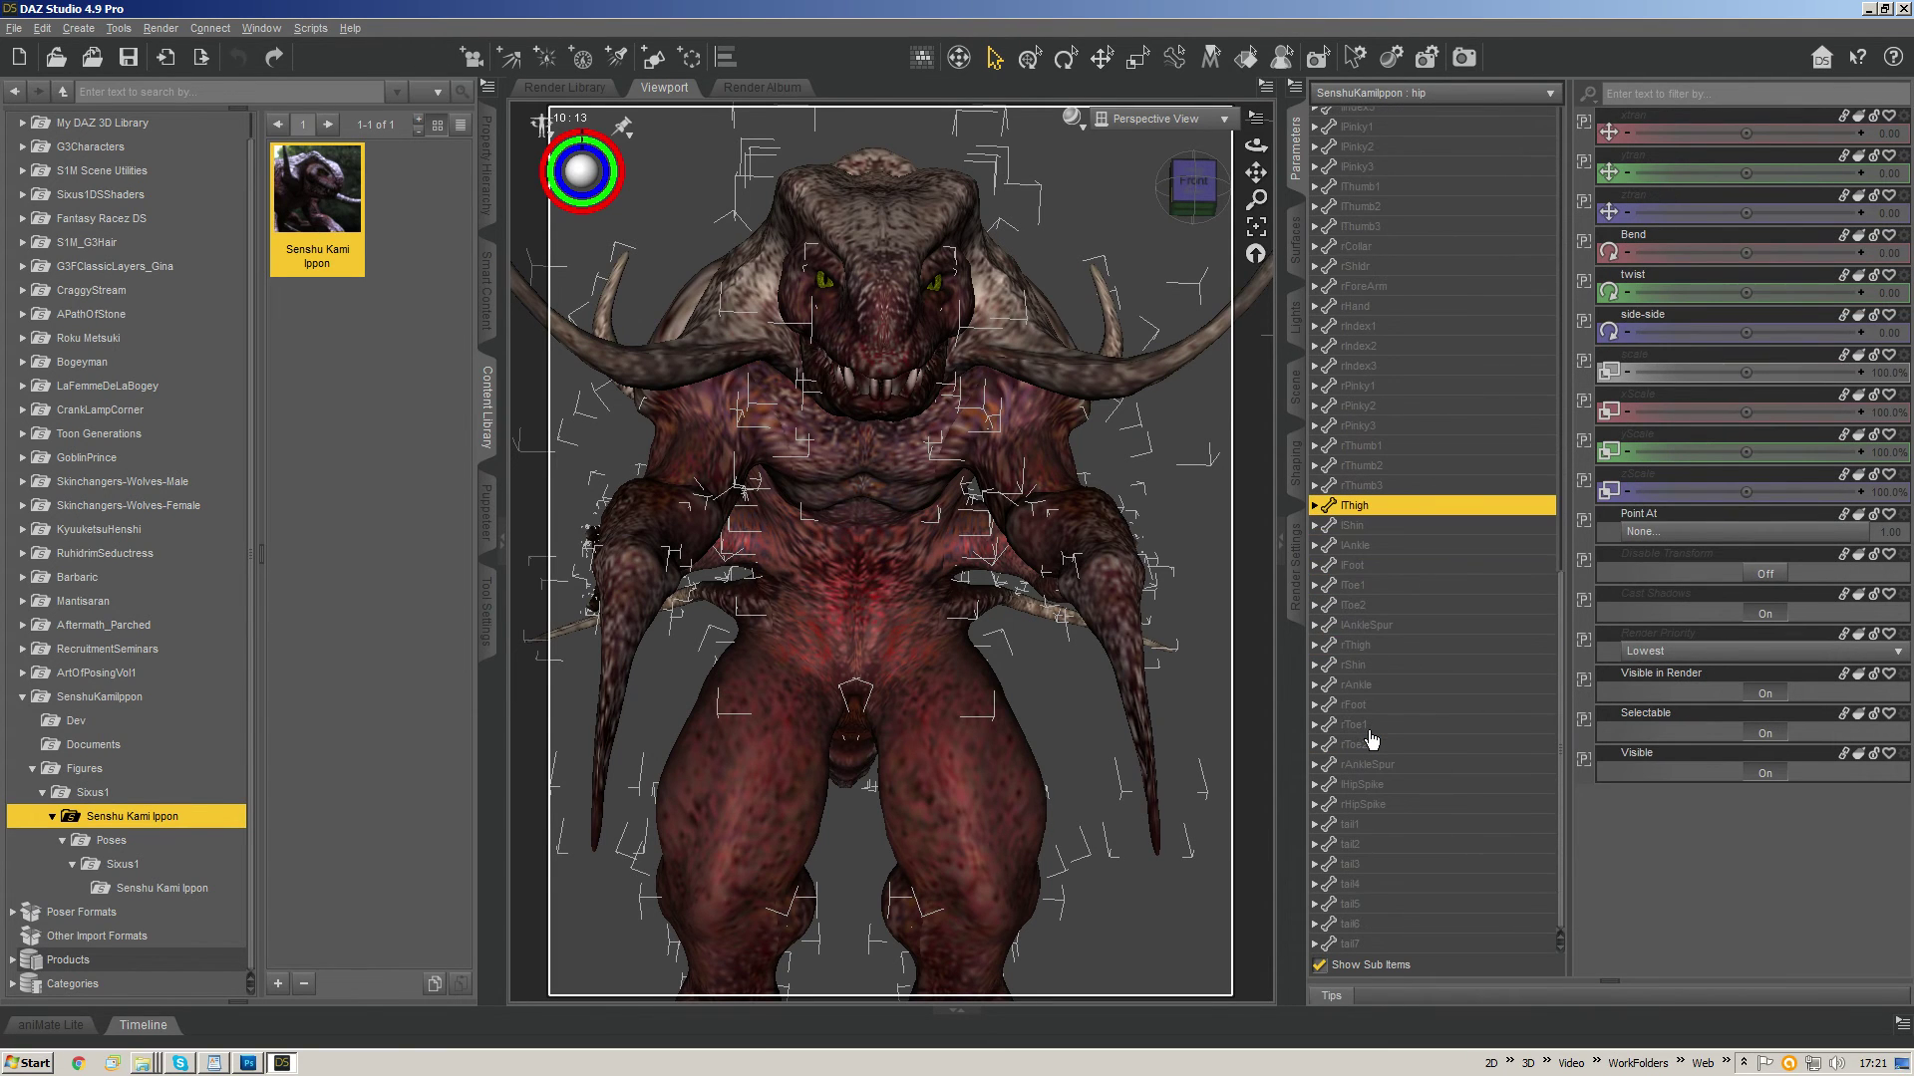
key("shift+Down")
key("shift+Down")
key("shift+Down")
key("shift+Down")
key("shift+Down")
key("shift+Down")
key("shift+Down")
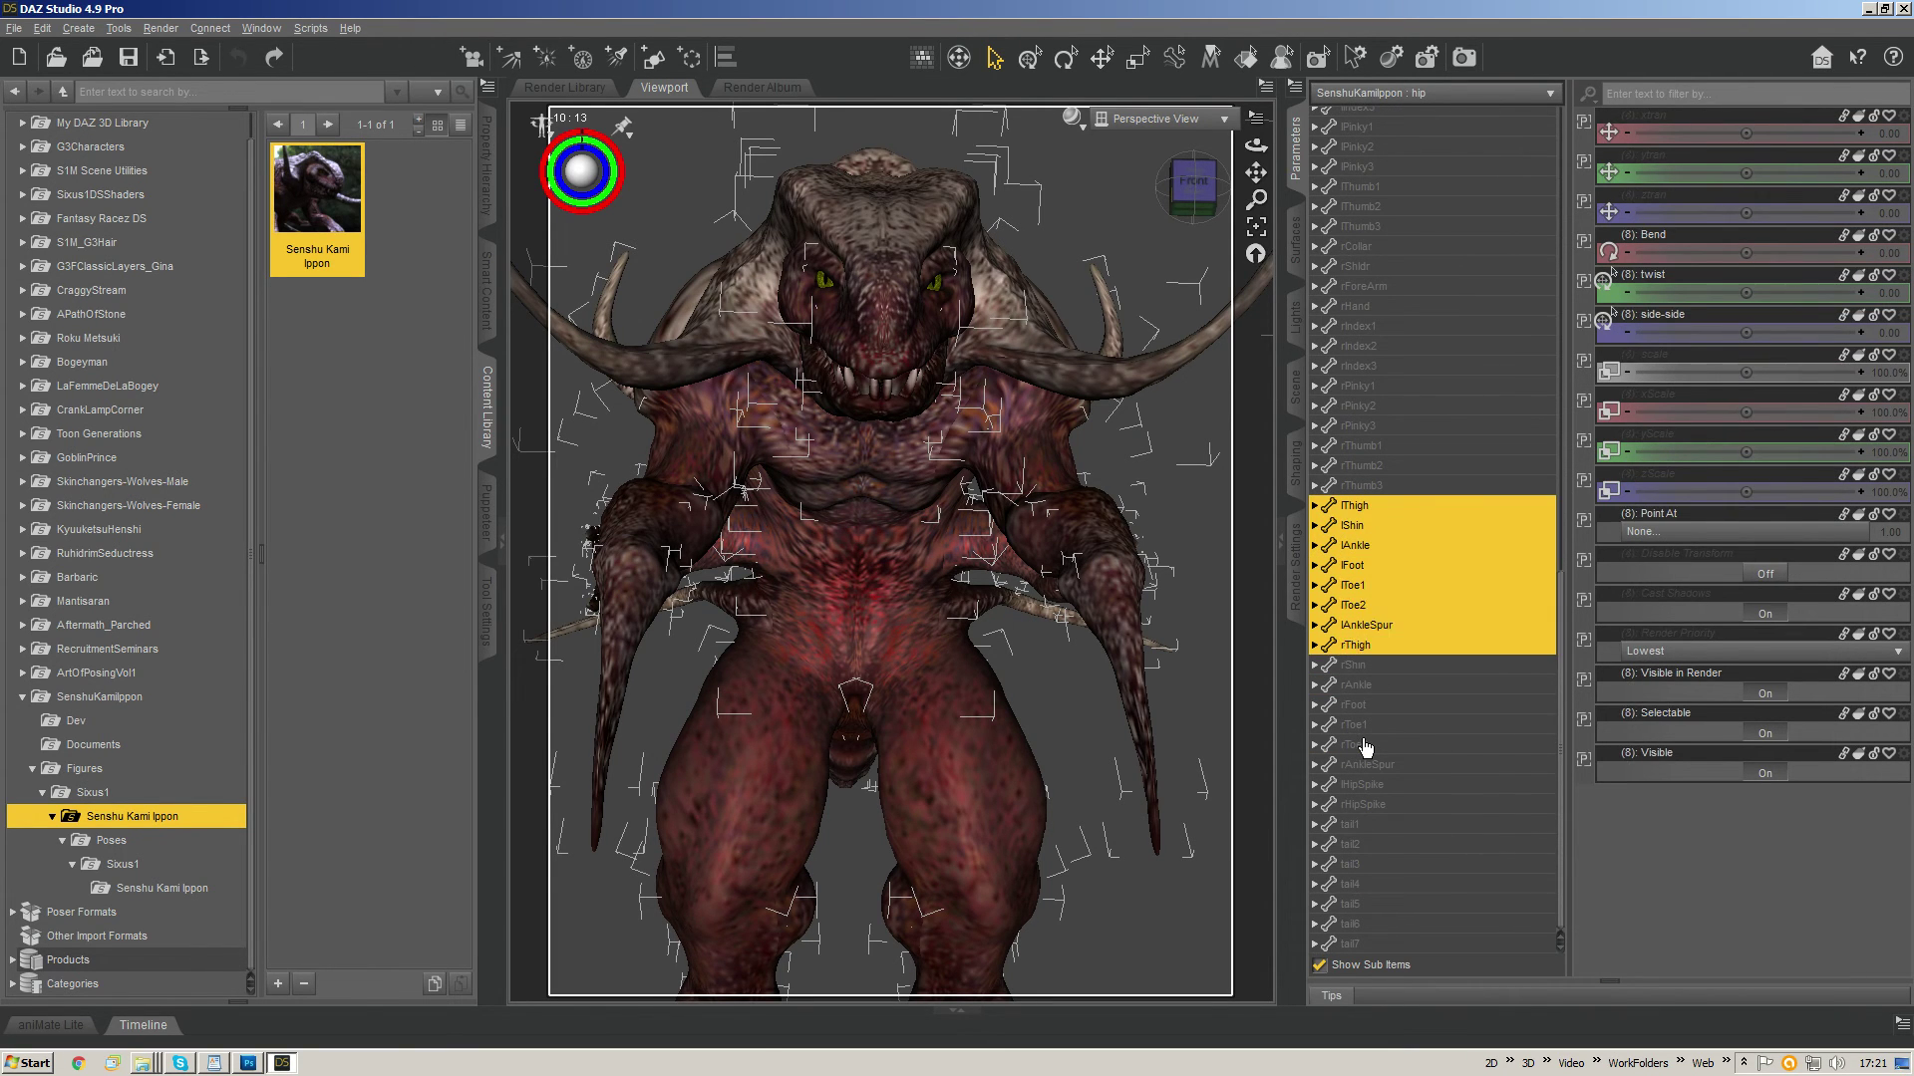
key("shift+Down")
key("shift+Down")
key("shift+Down")
key("shift+Down")
key("shift+Down")
key("shift+Down")
key("shift+Down")
key("shift+Down")
key("shift+Up")
key("shift+Up")
key("shift+Up")
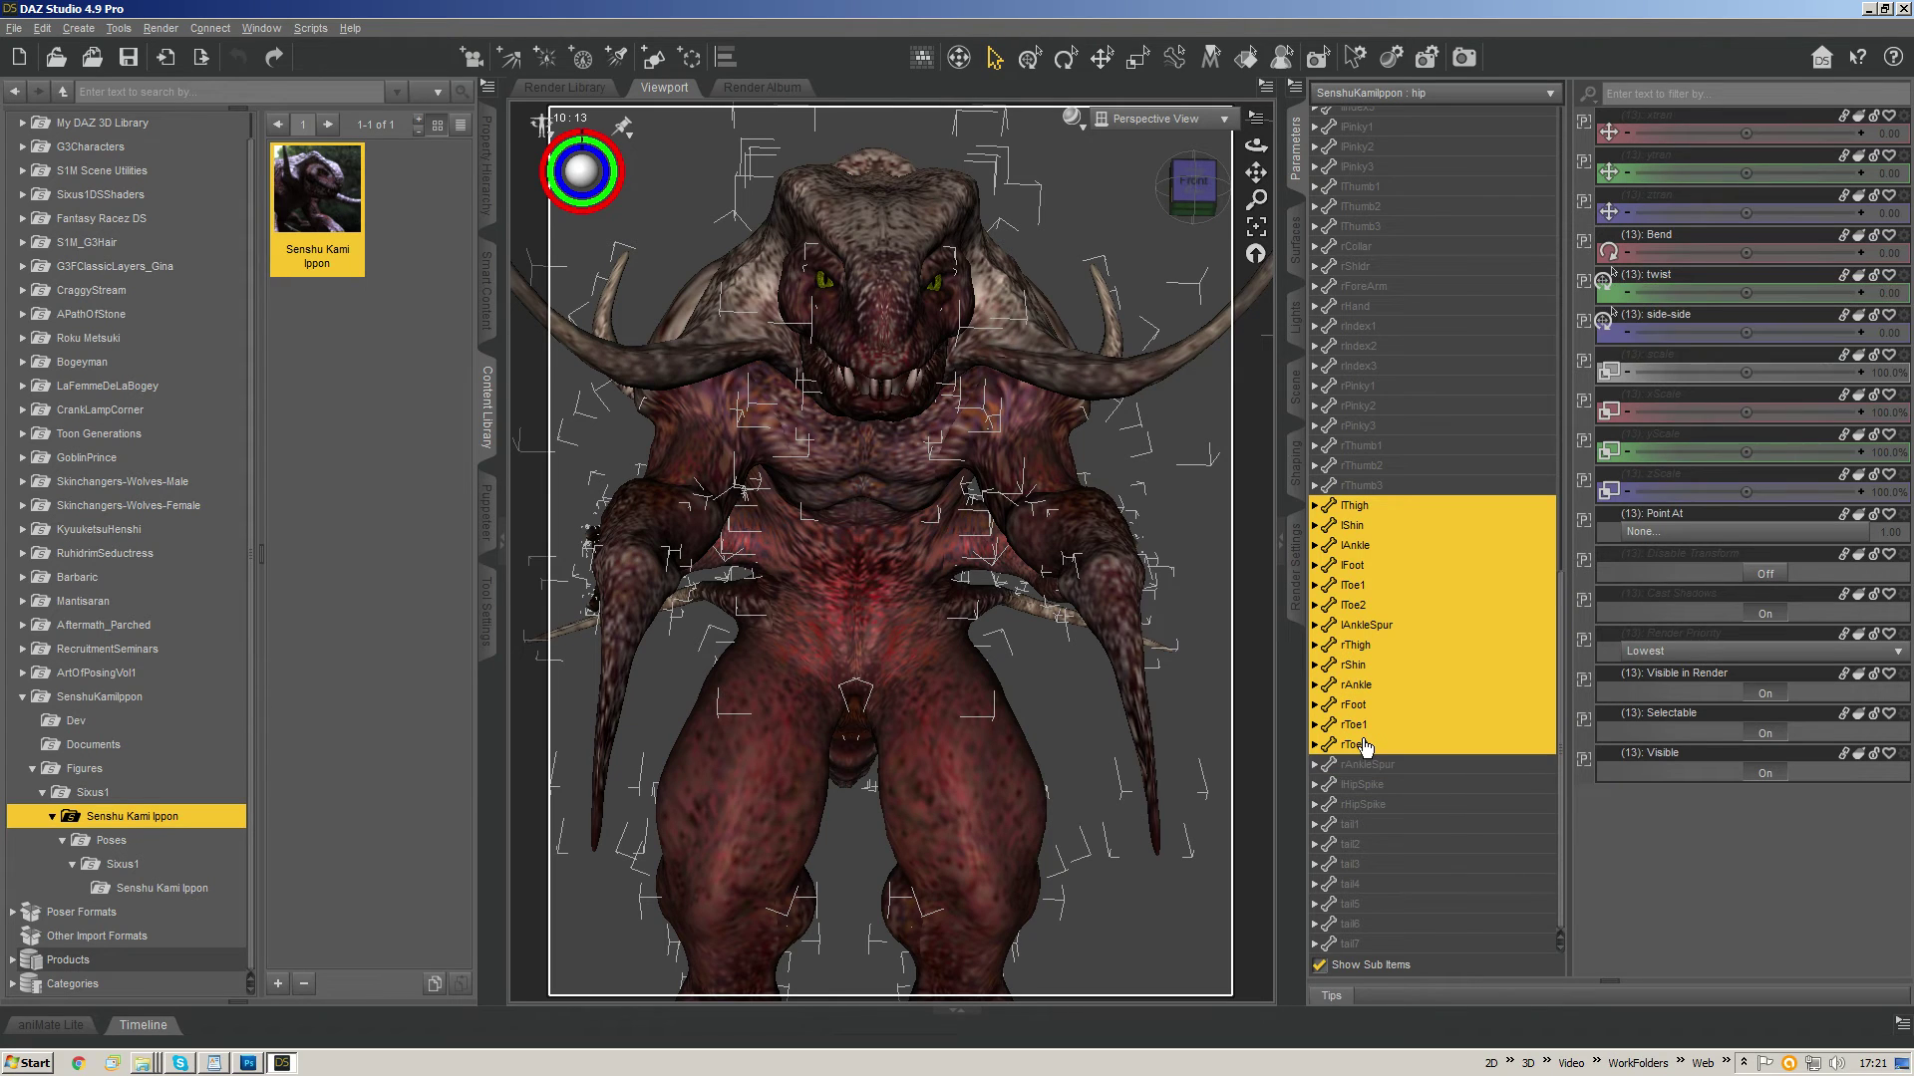
key("shift+Down")
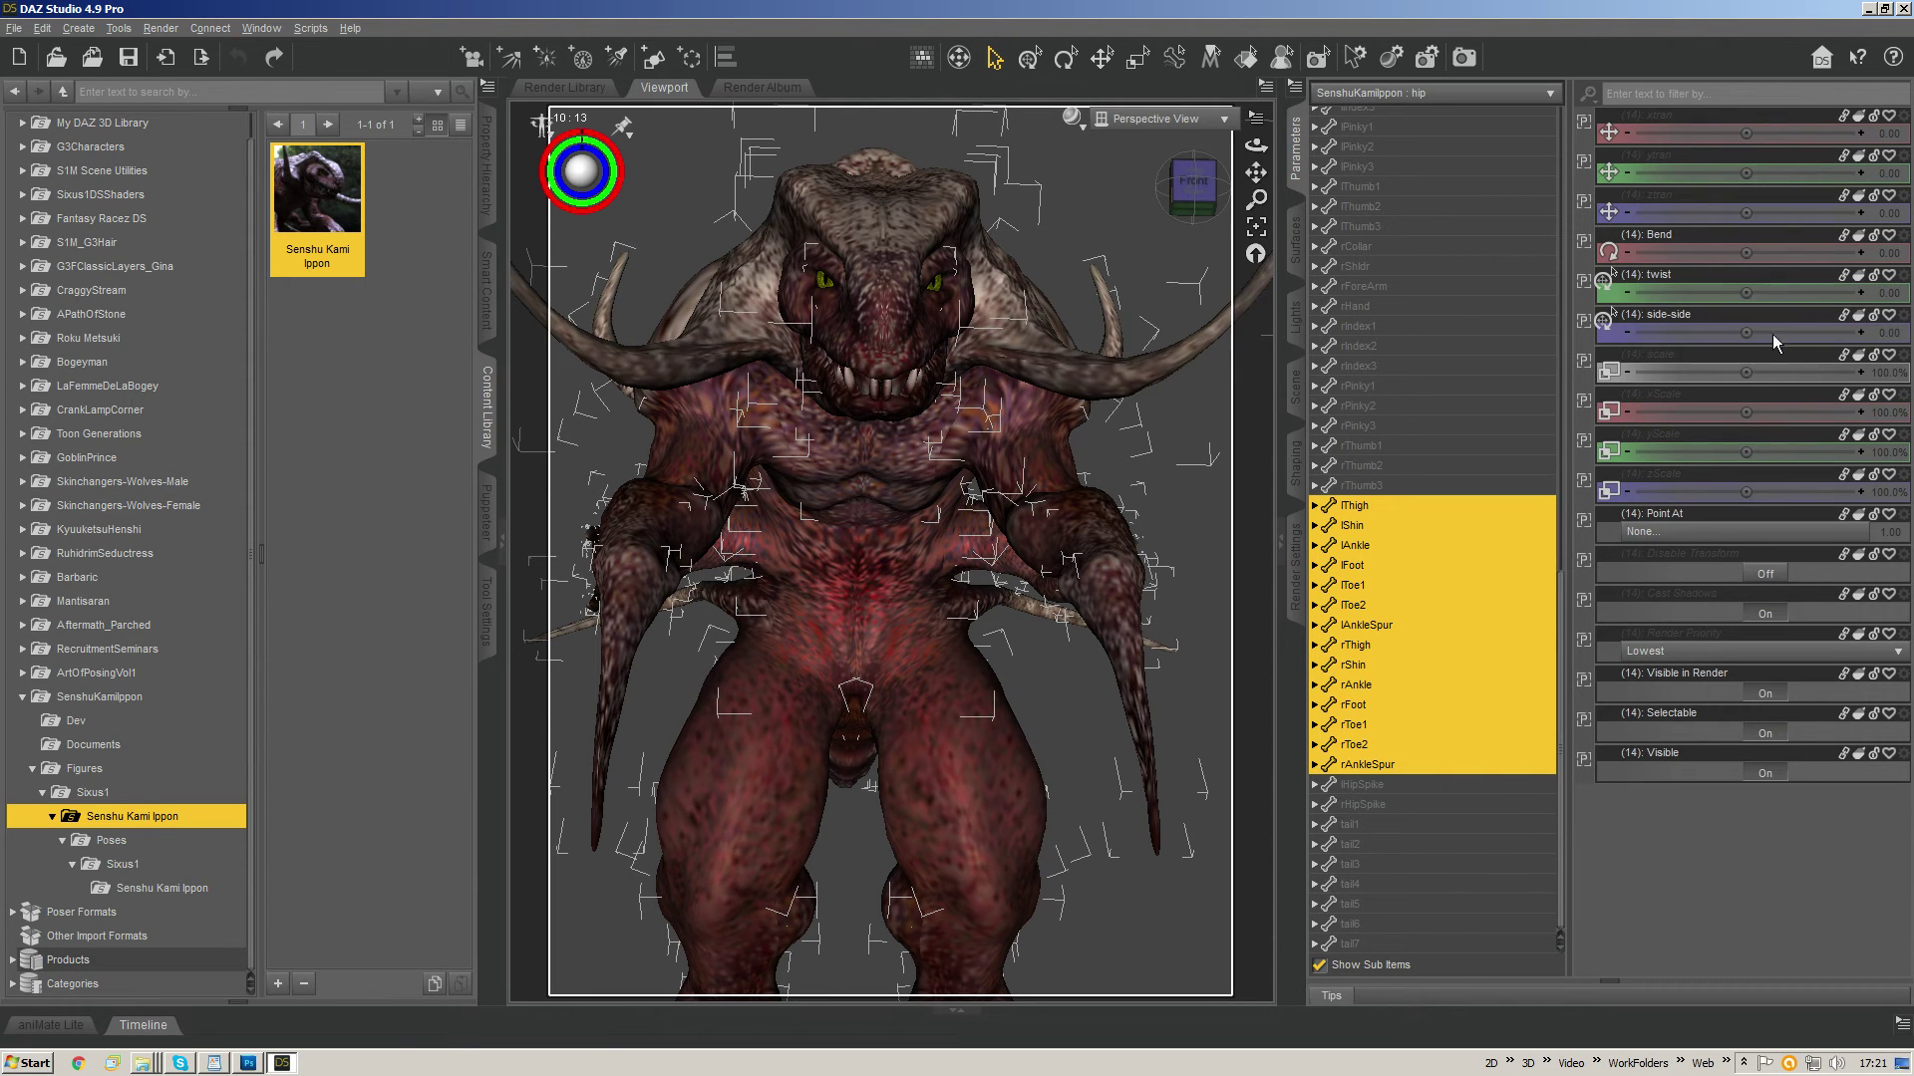
left_click(1677, 235)
left_click(1665, 313, "shift")
right_click(1669, 316)
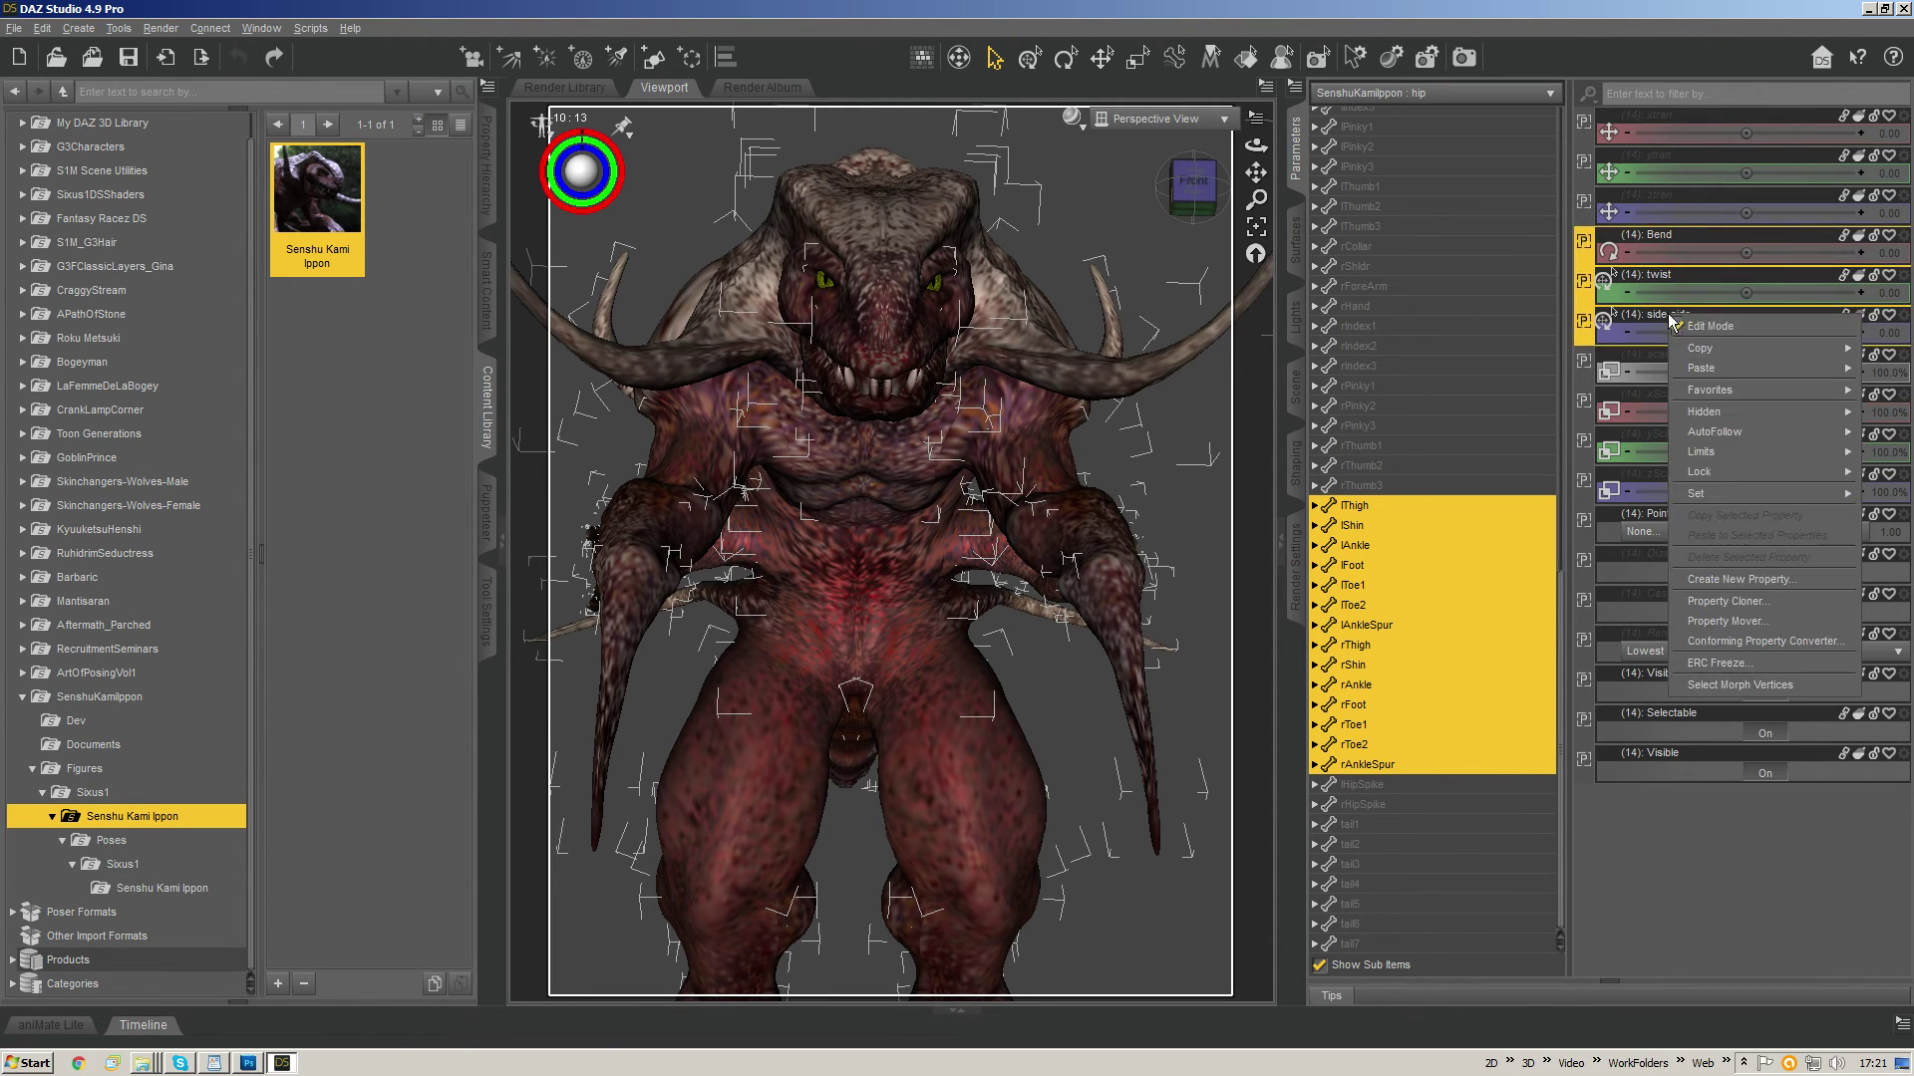
mouse_move(1771, 454)
left_click(1632, 453)
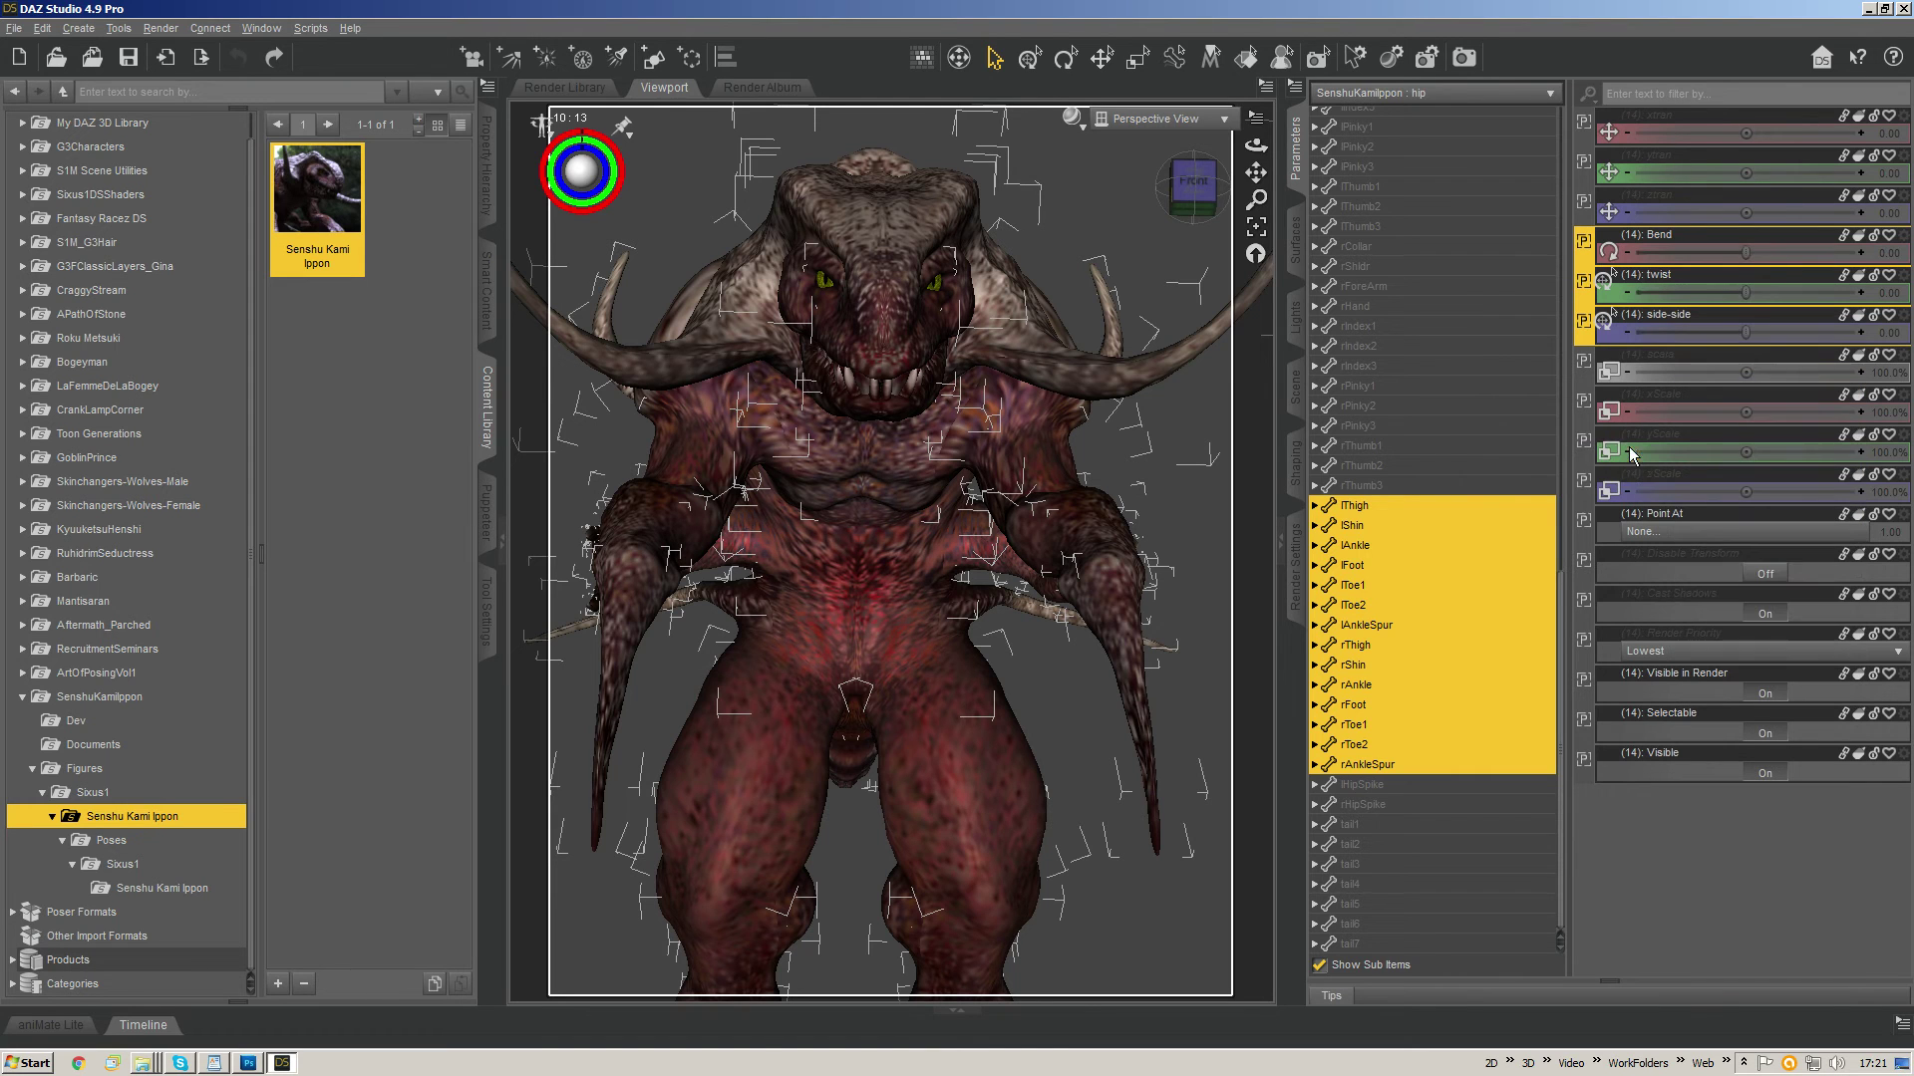
- Enable limits on the twist, side-side and bend properties of the lHipSpike and rHipSpike bones
left_click(1367, 785)
left_click(1381, 804, "shift")
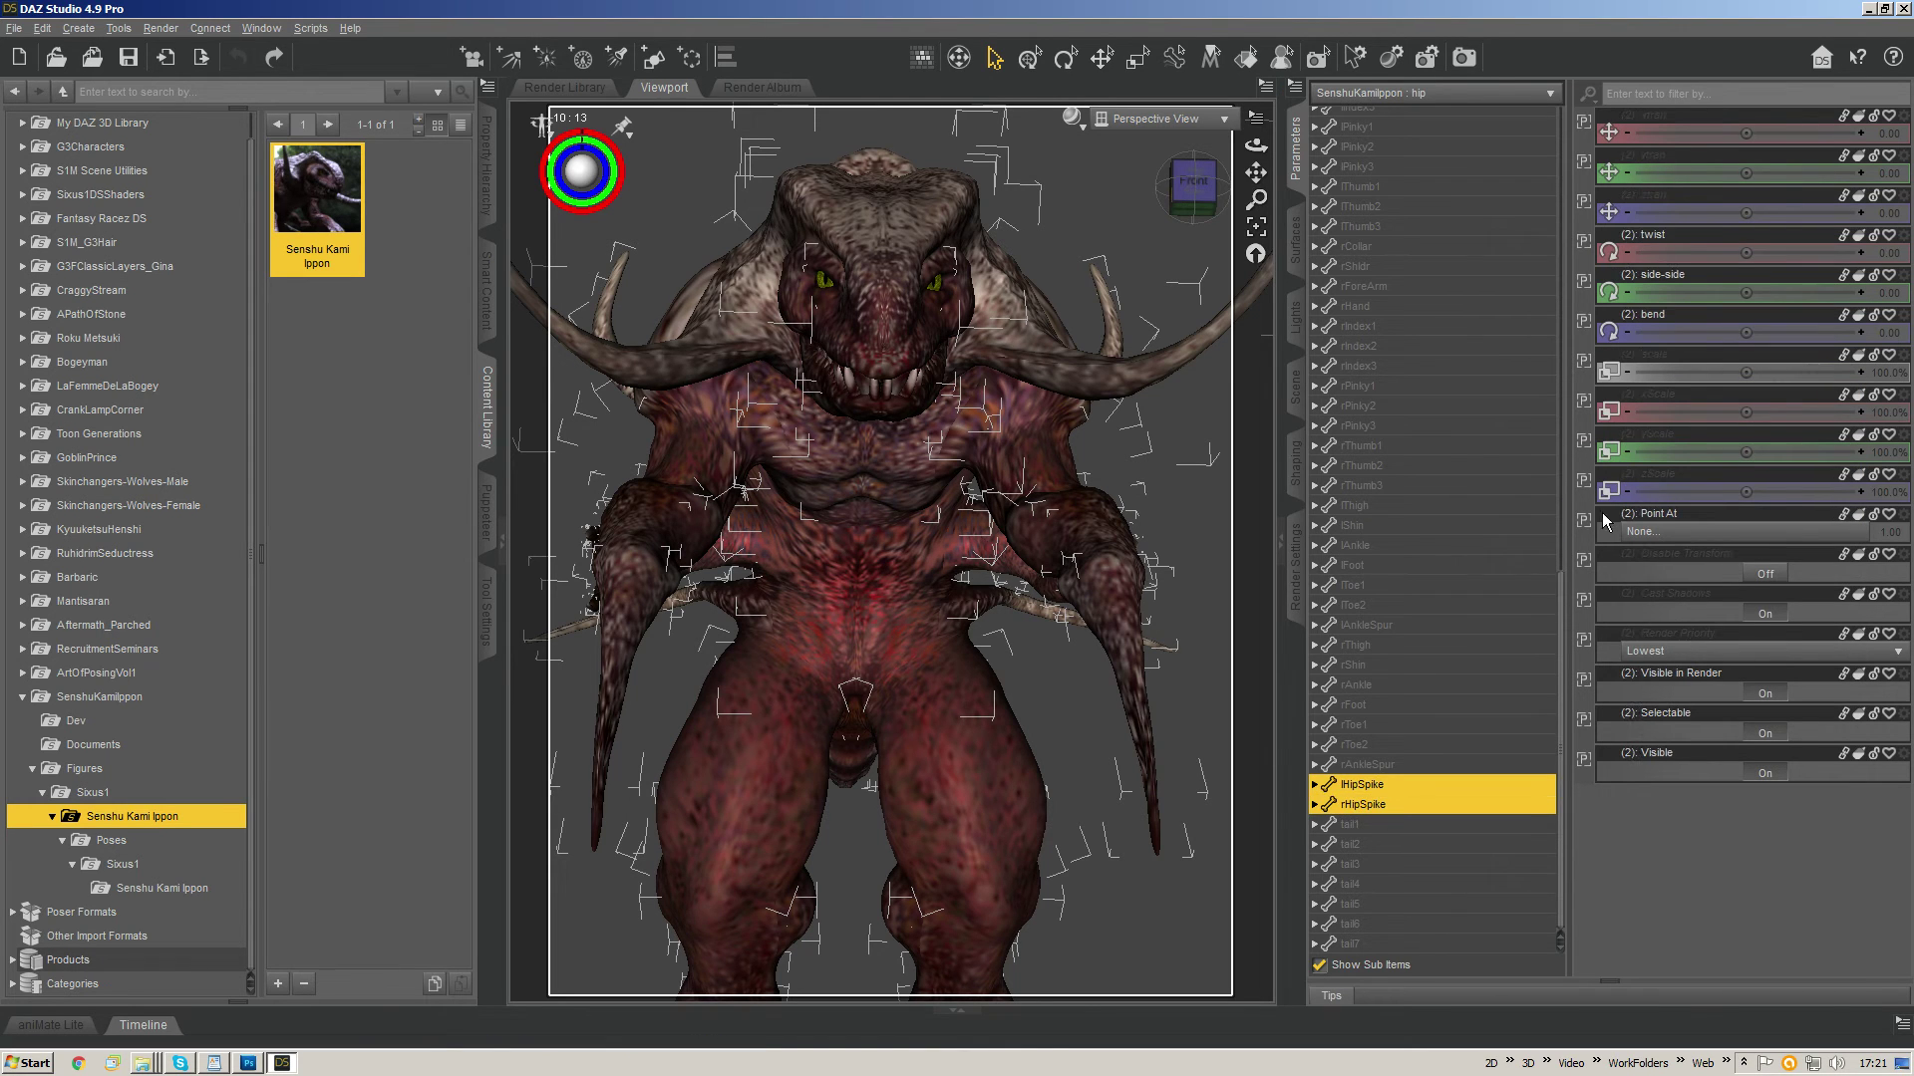
left_click(1662, 237)
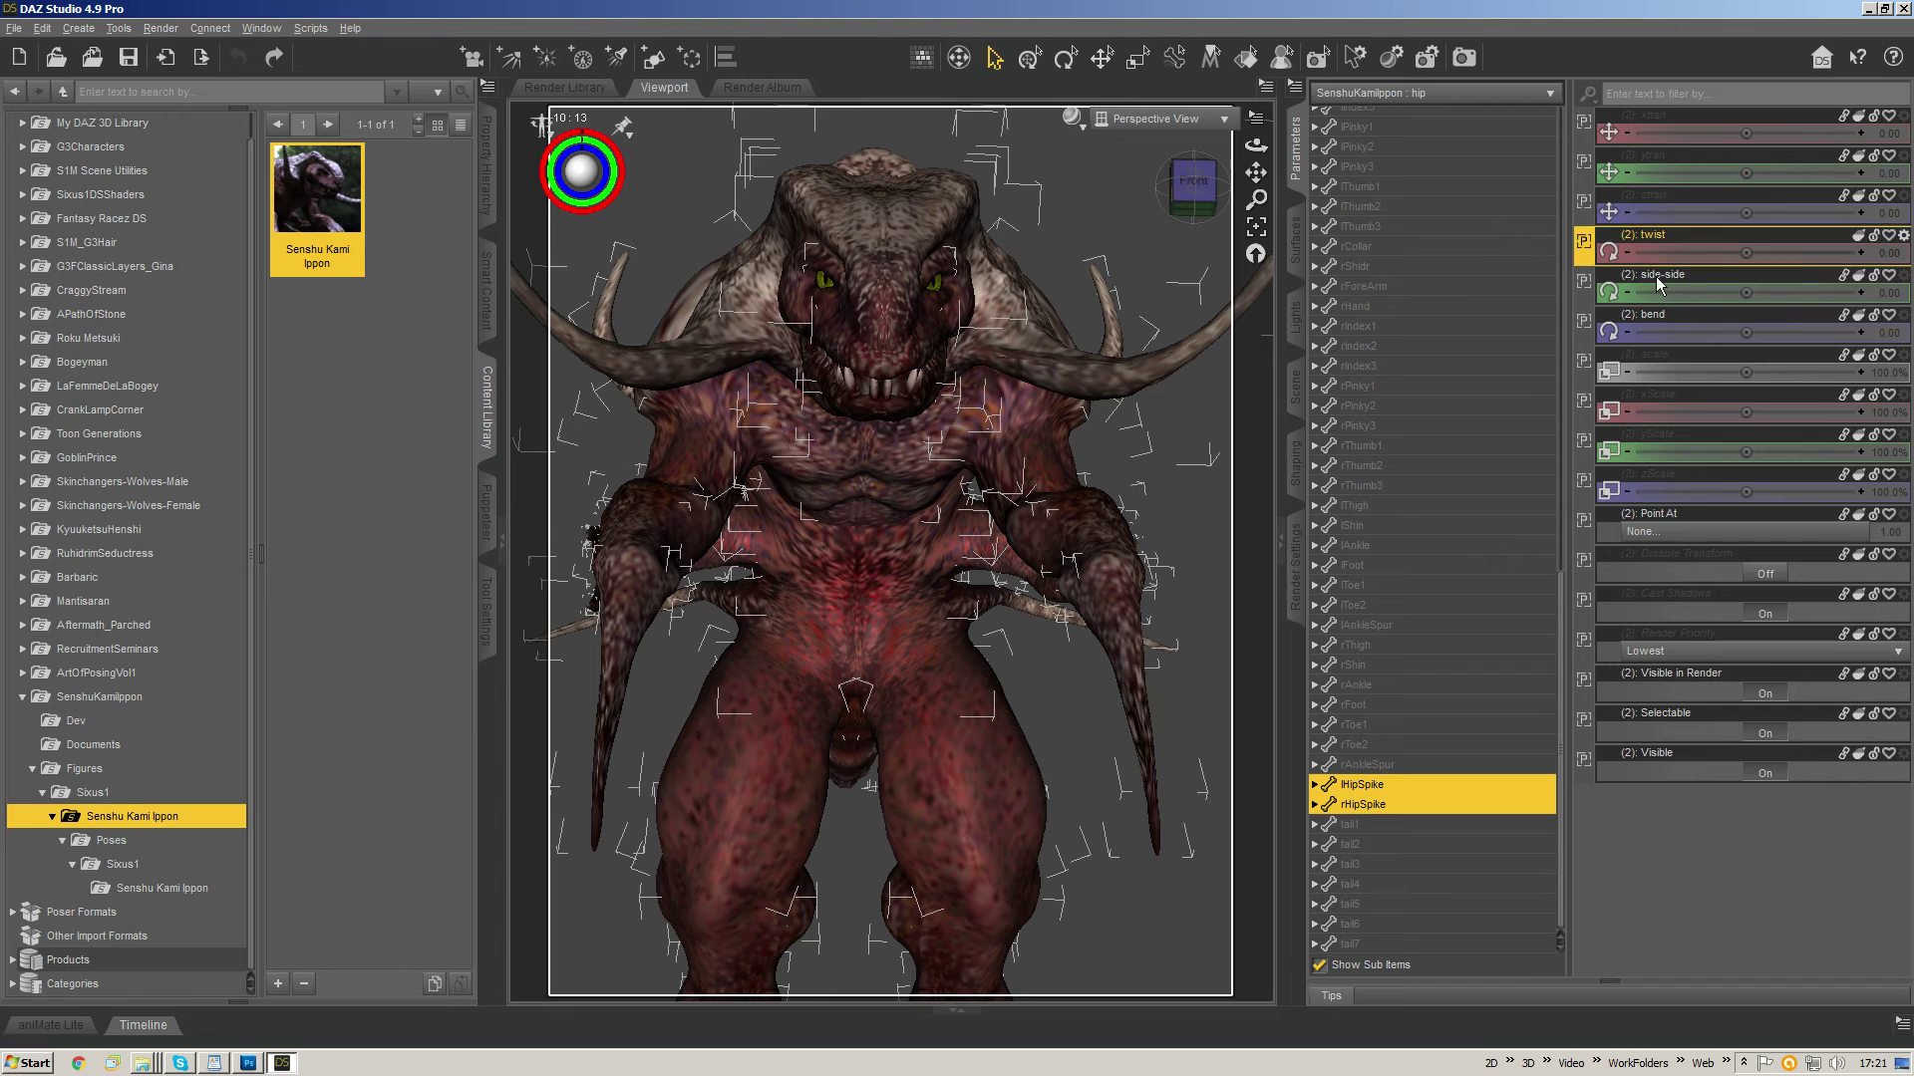
left_click(1657, 318, "shift")
right_click(1654, 316)
mouse_move(1713, 455)
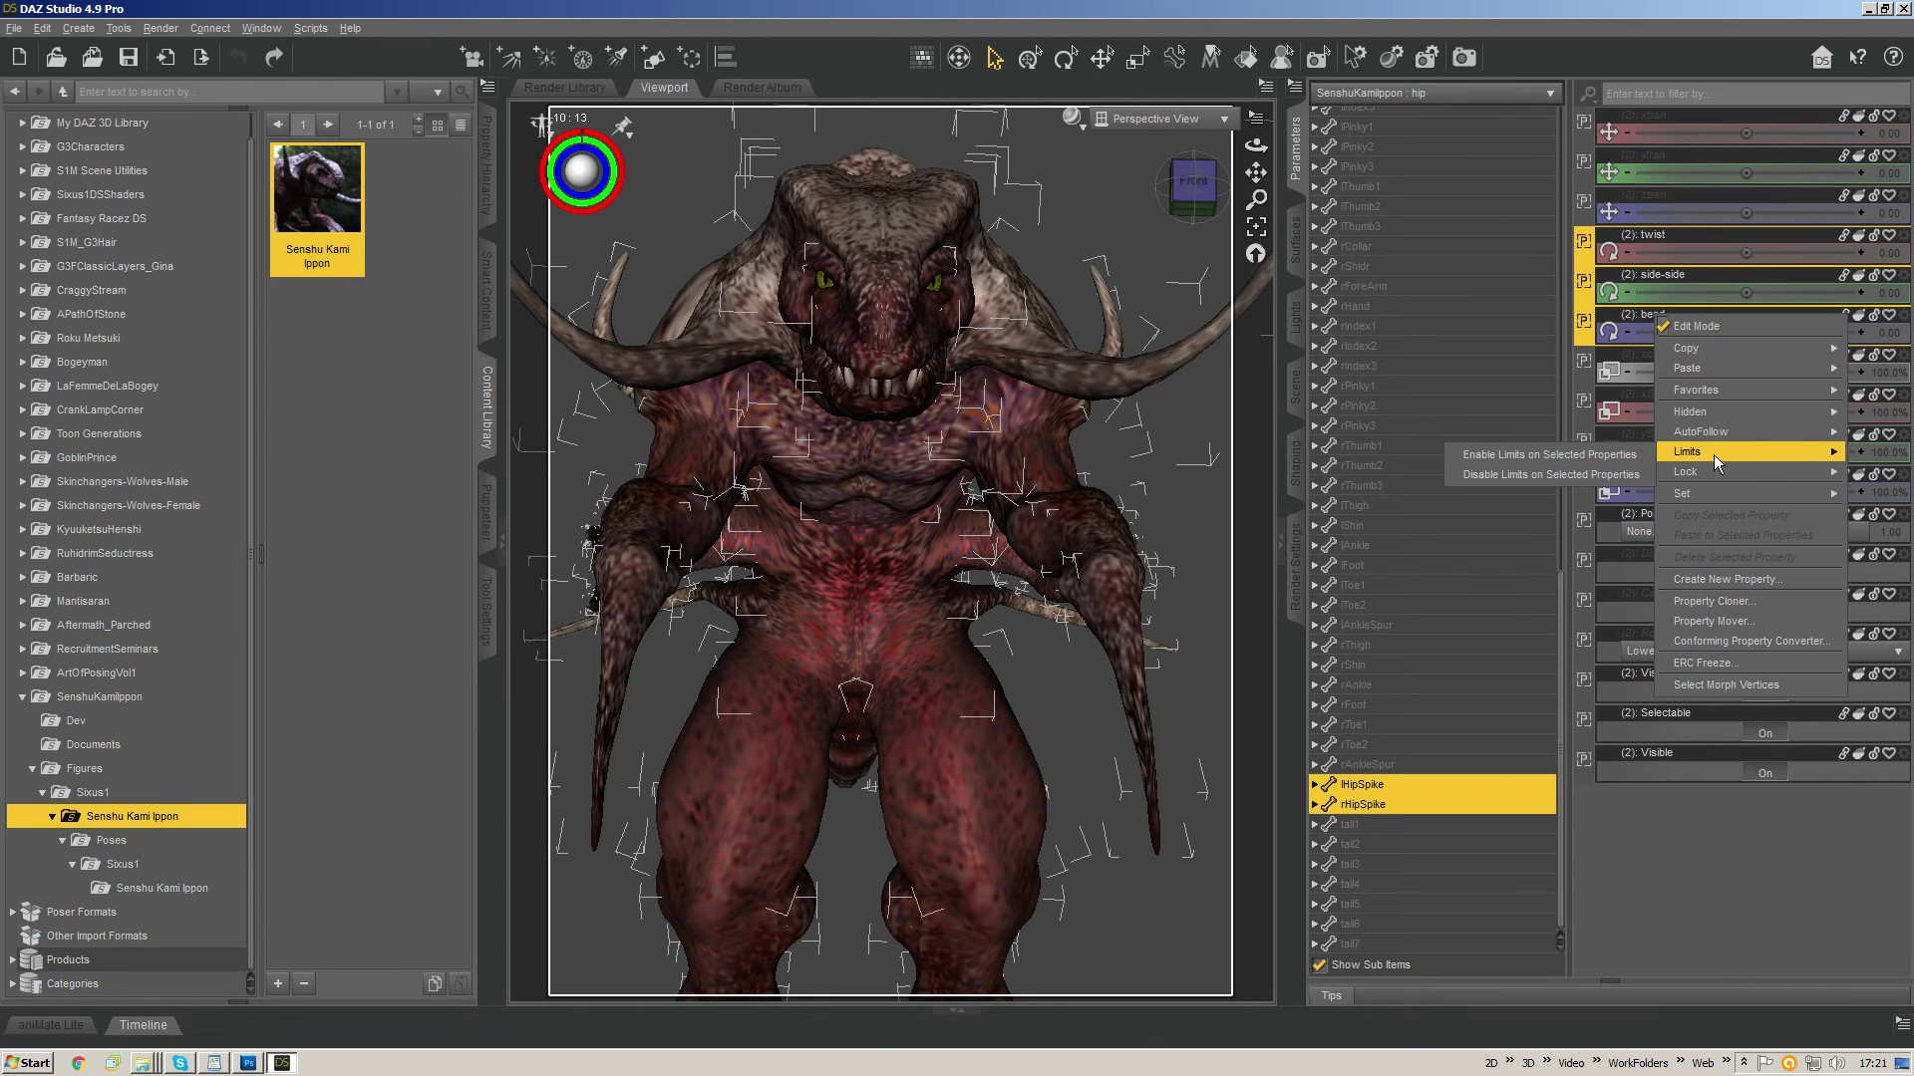
left_click(1630, 454)
- Select the tail1 through tail7 bones and enable limits on their bend, side-side and twist properties
left_click(1404, 829)
key("shift+Down")
key("shift+Down")
key("shift+Down")
key("shift+Down")
key("shift+Down")
key("shift+Down")
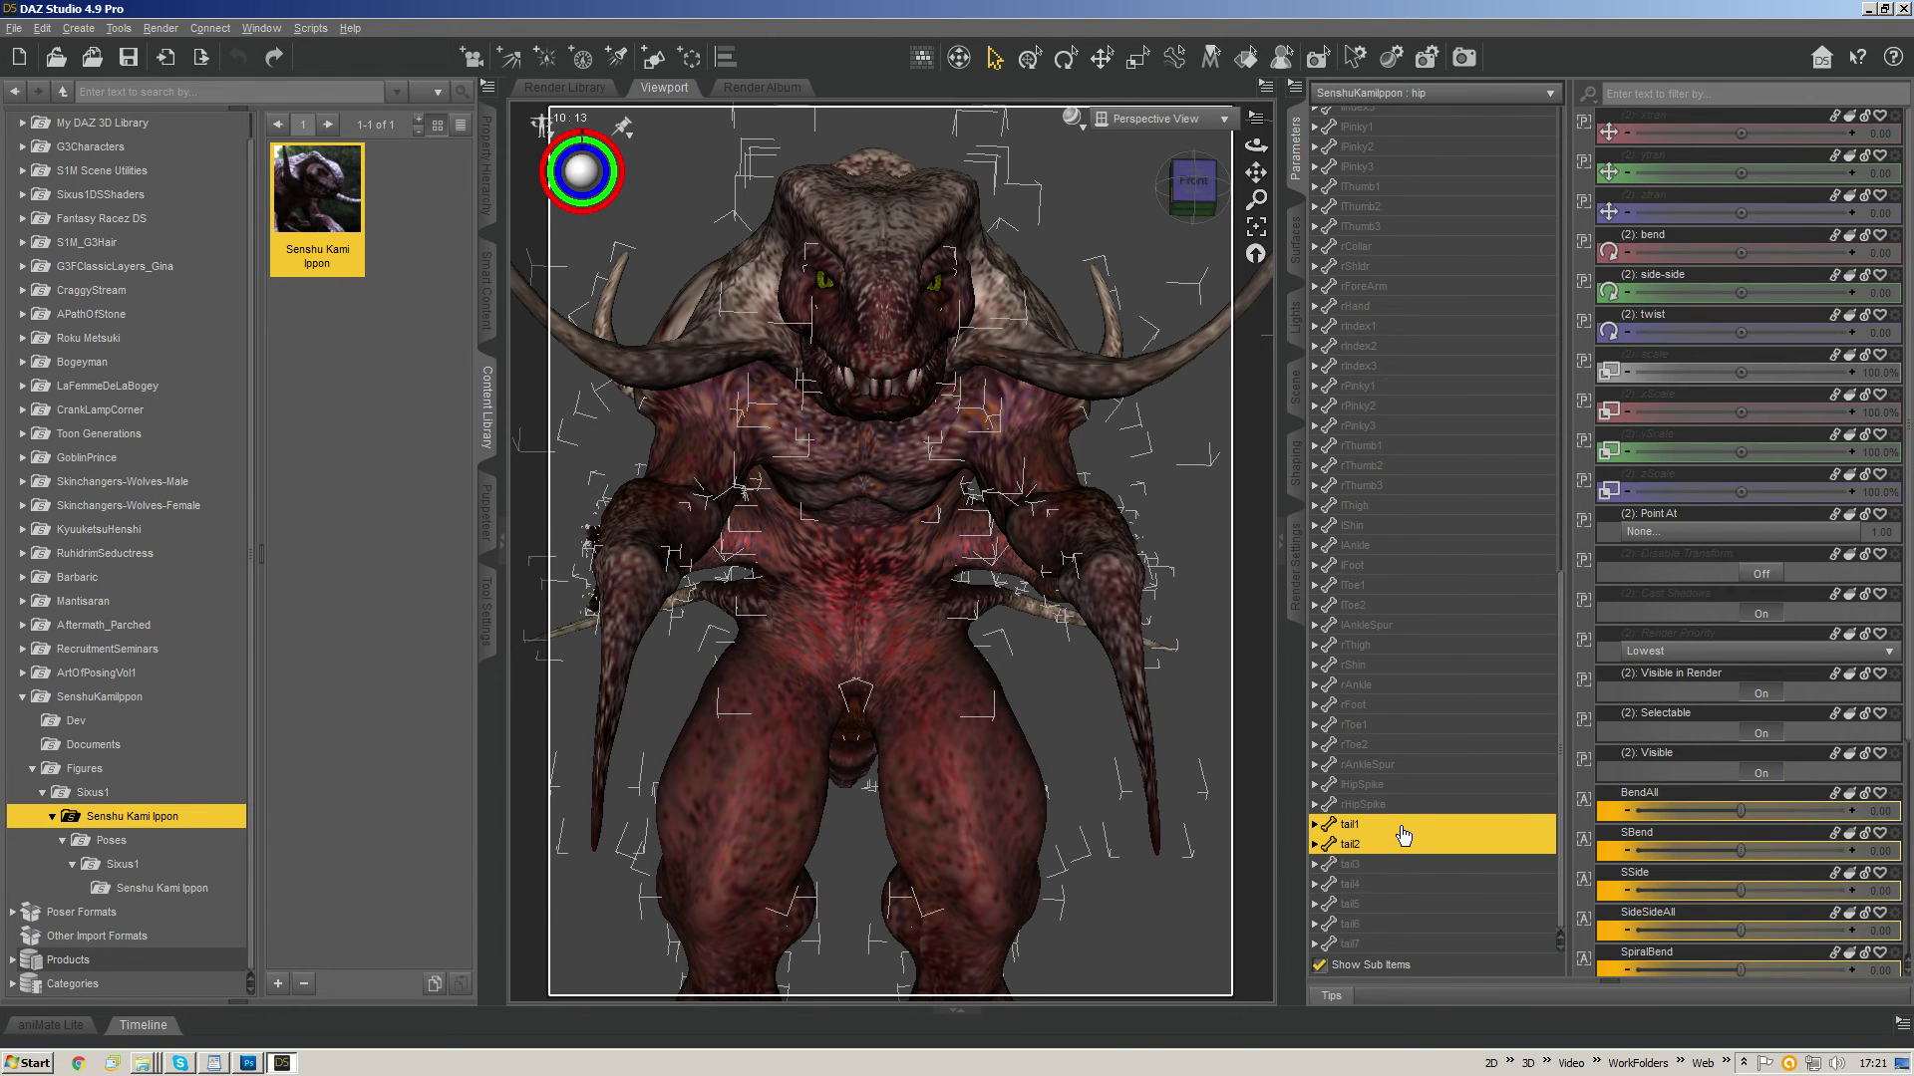
left_click(1646, 242)
left_click(1647, 315, "shift")
right_click(1647, 315)
mouse_move(1695, 454)
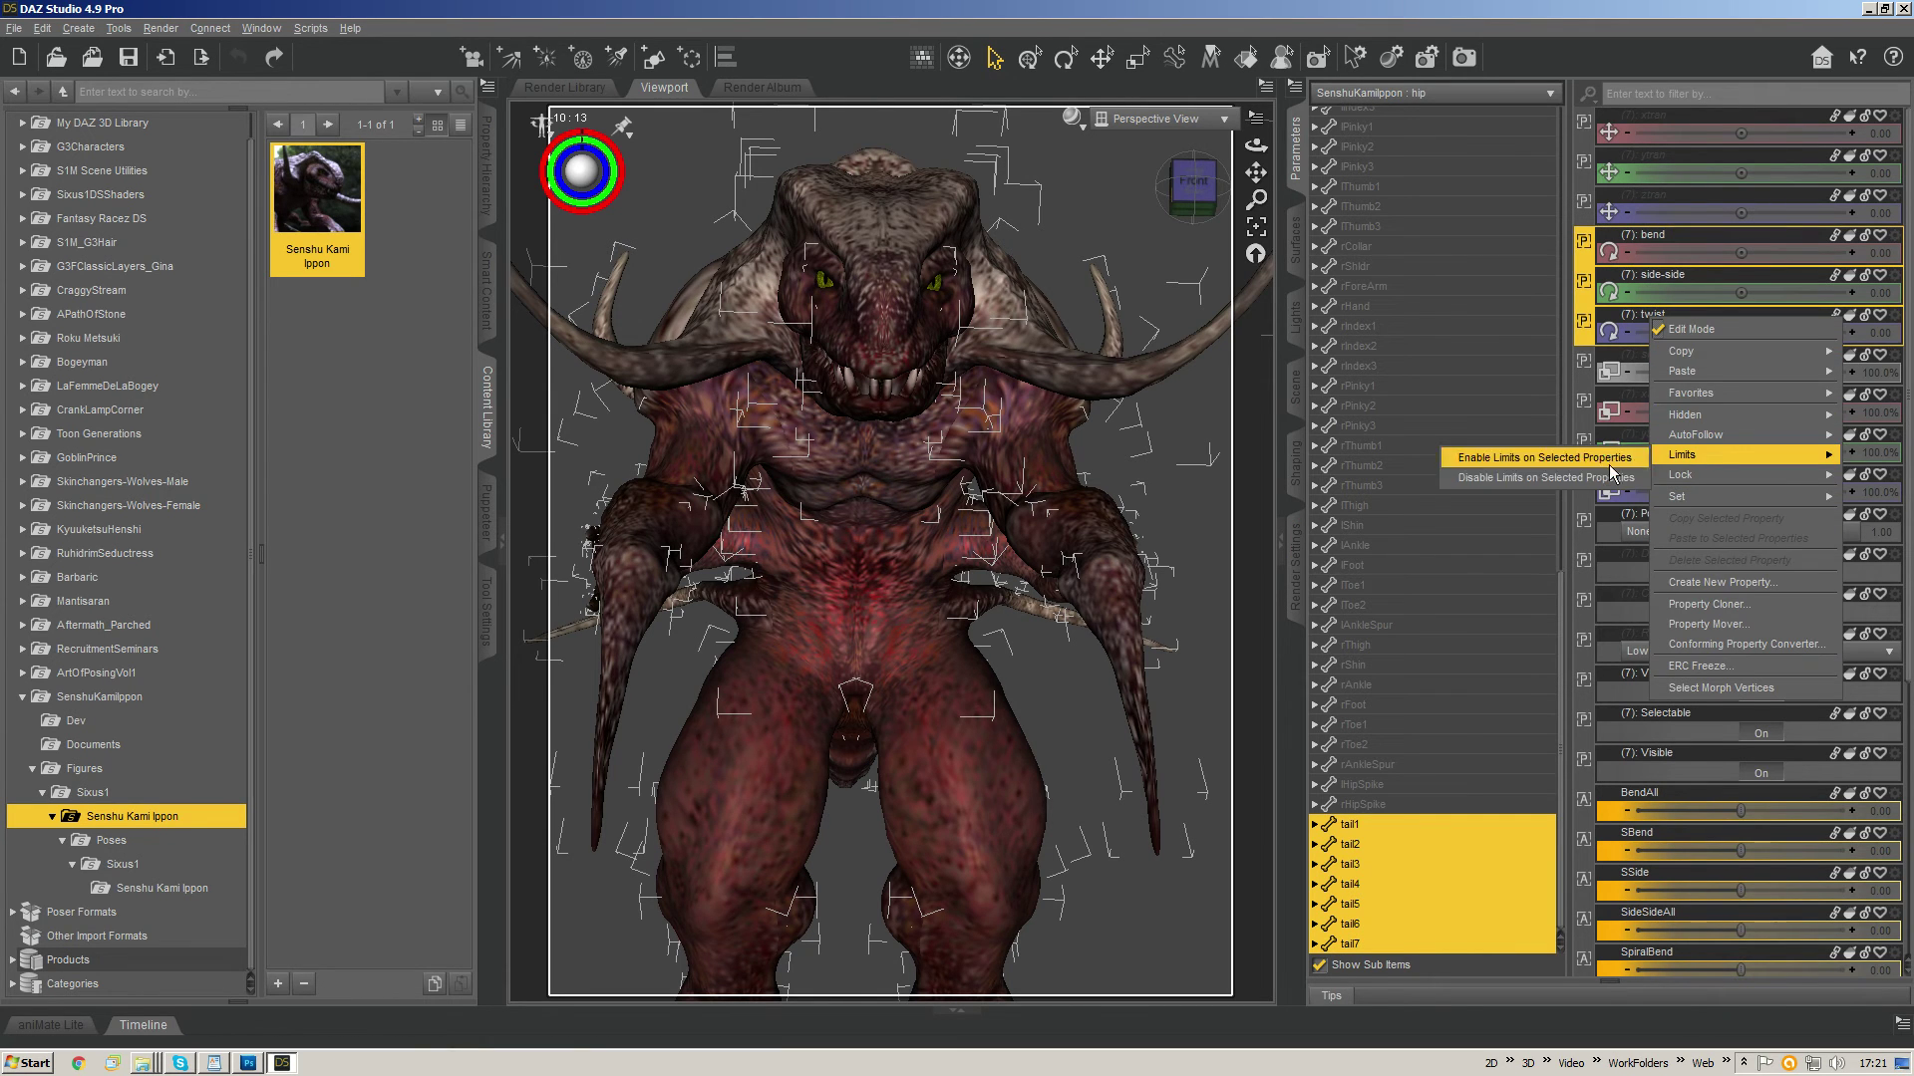
left_click(1563, 460)
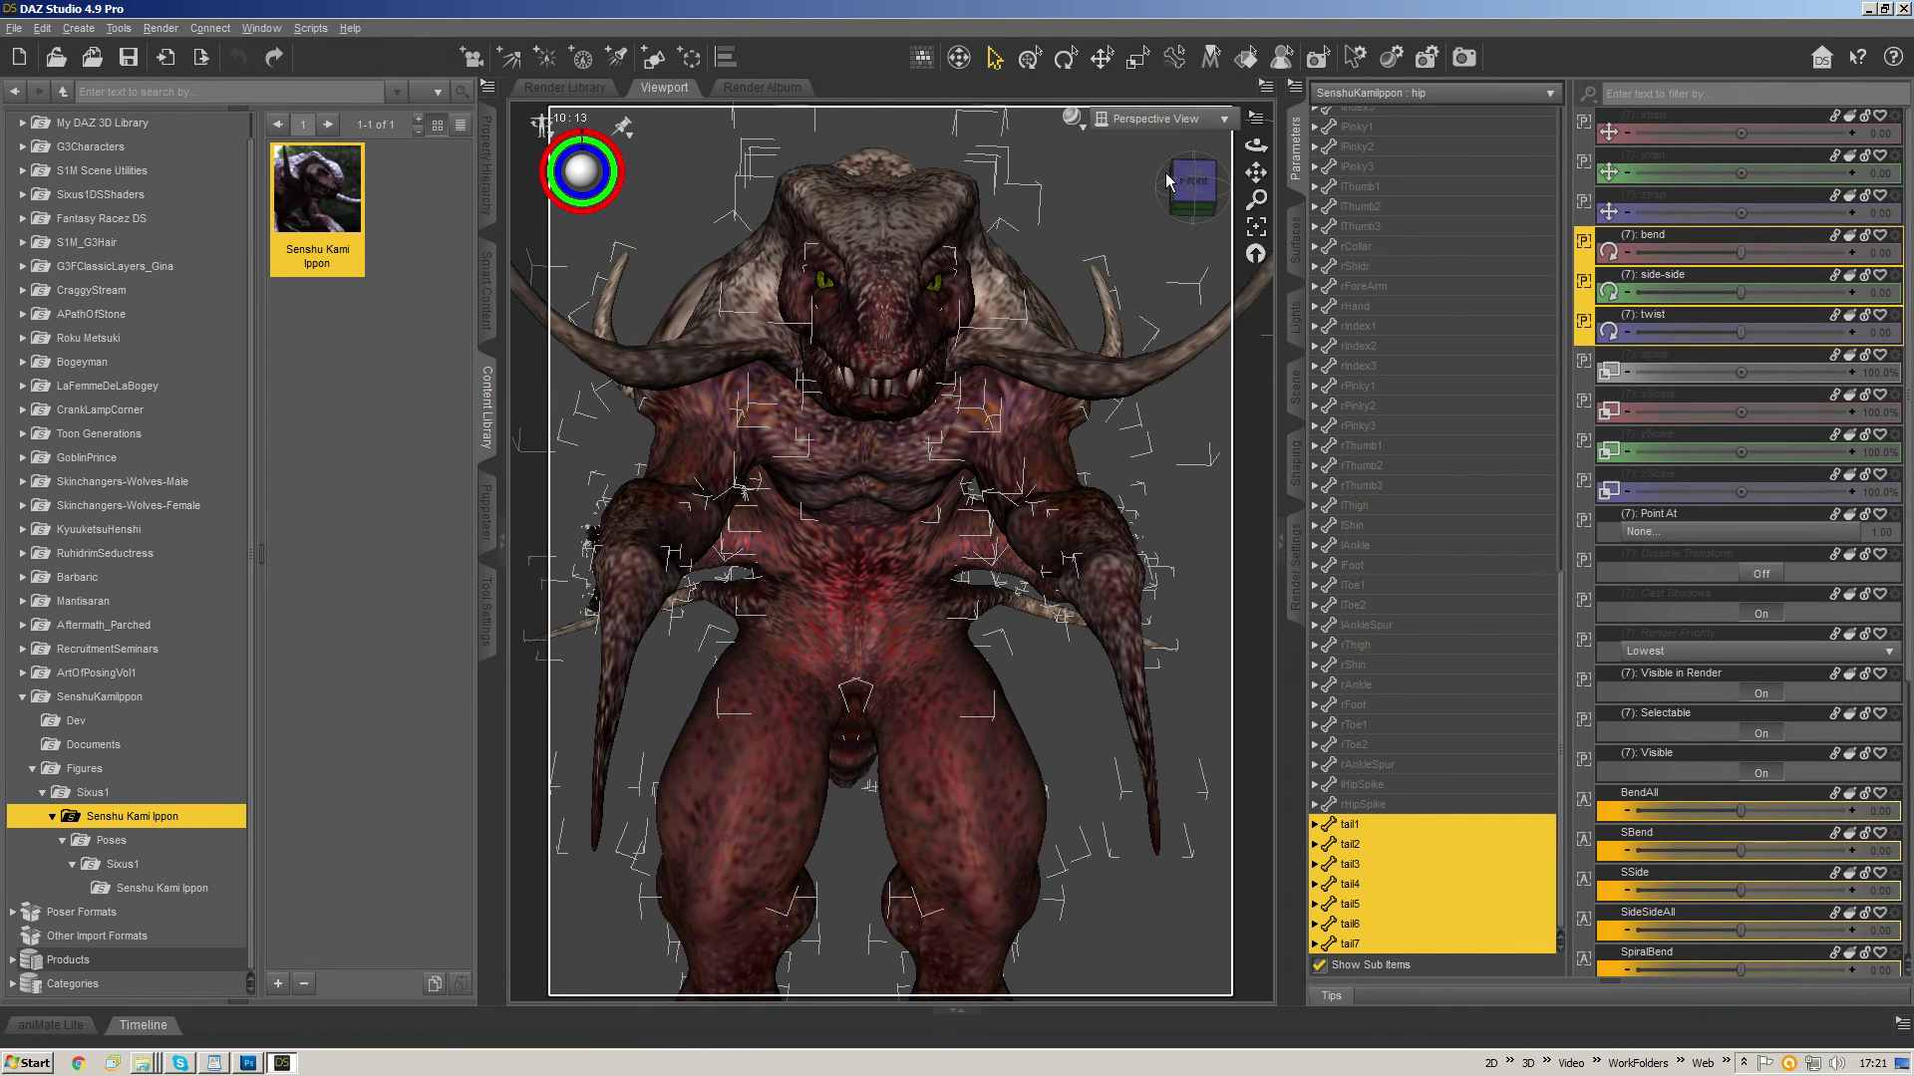
- Clear the tail bone selection, select the whole SenshuKamiIppon figure in the scene and deselect its content library thumbnail
left_click_drag(1187, 180, 1156, 258)
scroll(1156, 257, "down", 2)
left_click_drag(1256, 173, 1251, 96)
left_click(1158, 369)
left_click_drag(1186, 200, 1117, 261)
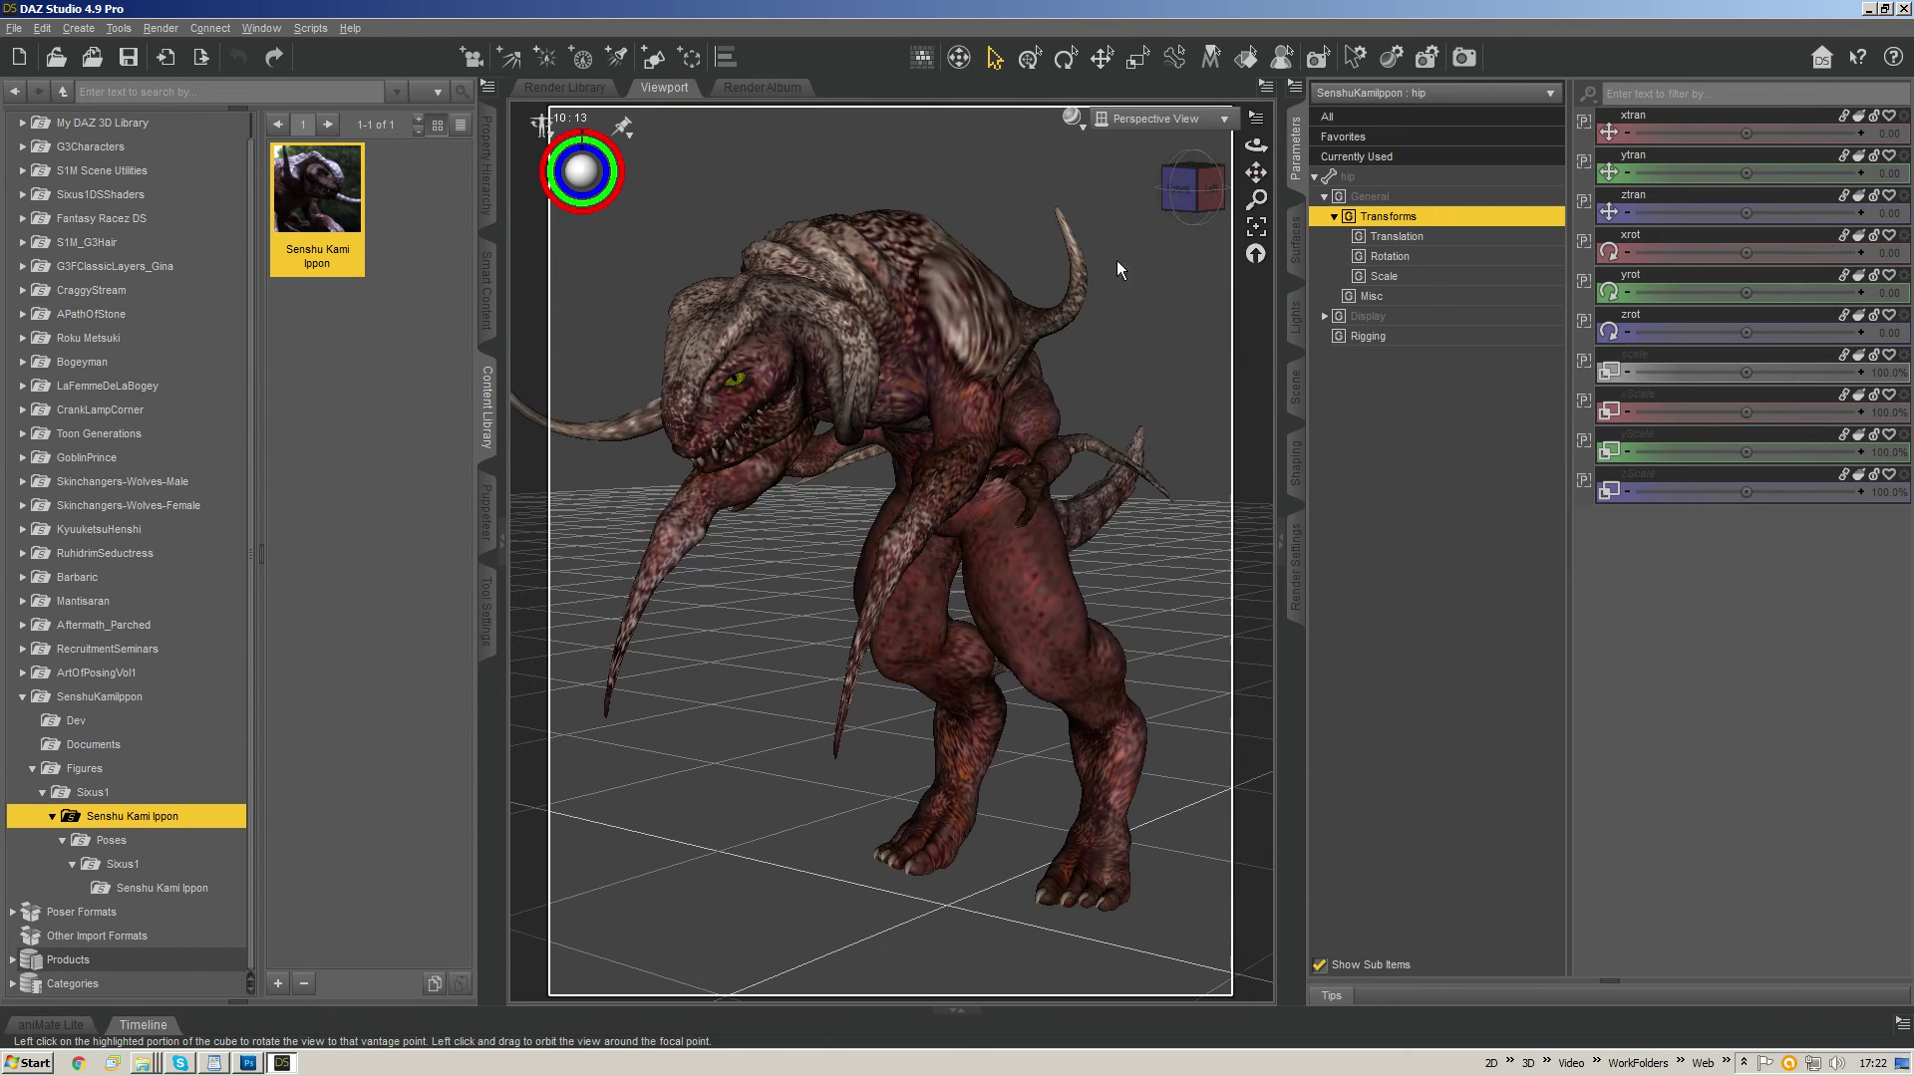
left_click(706, 363)
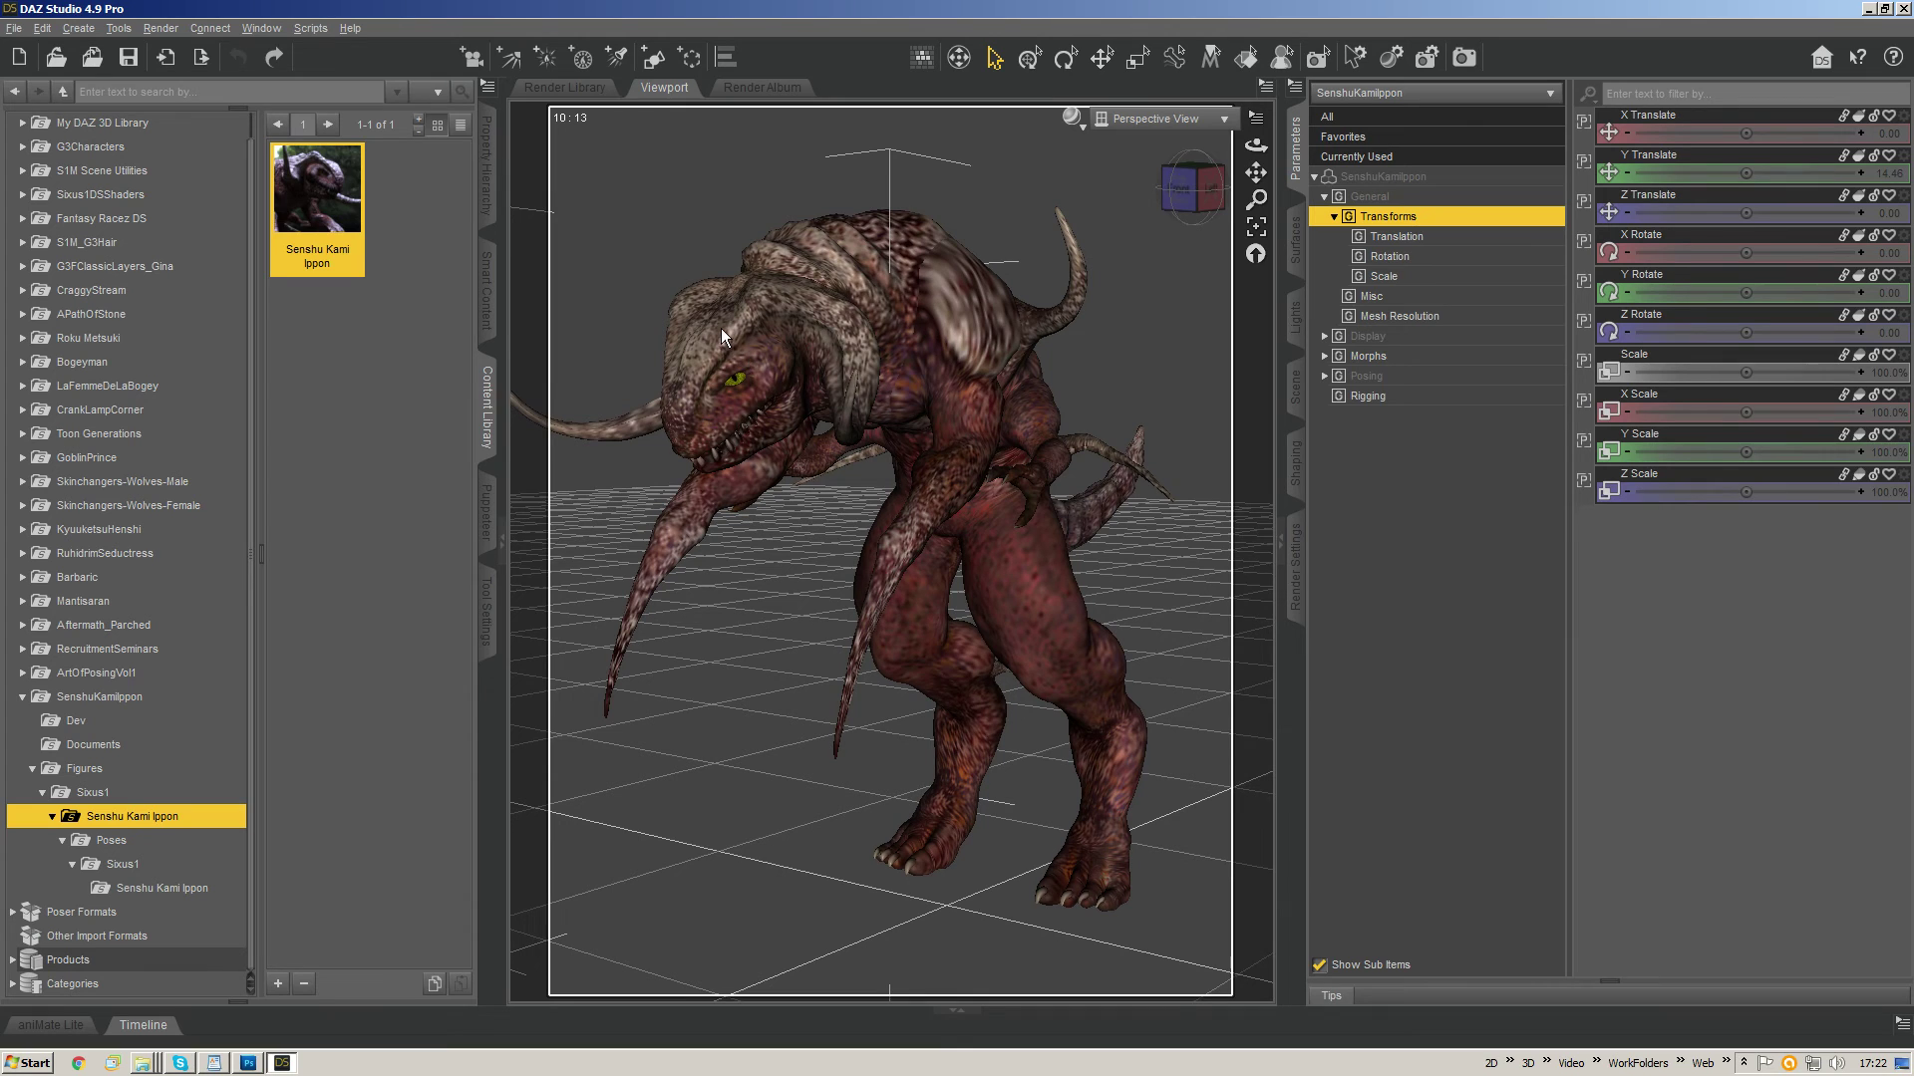
left_click(441, 267)
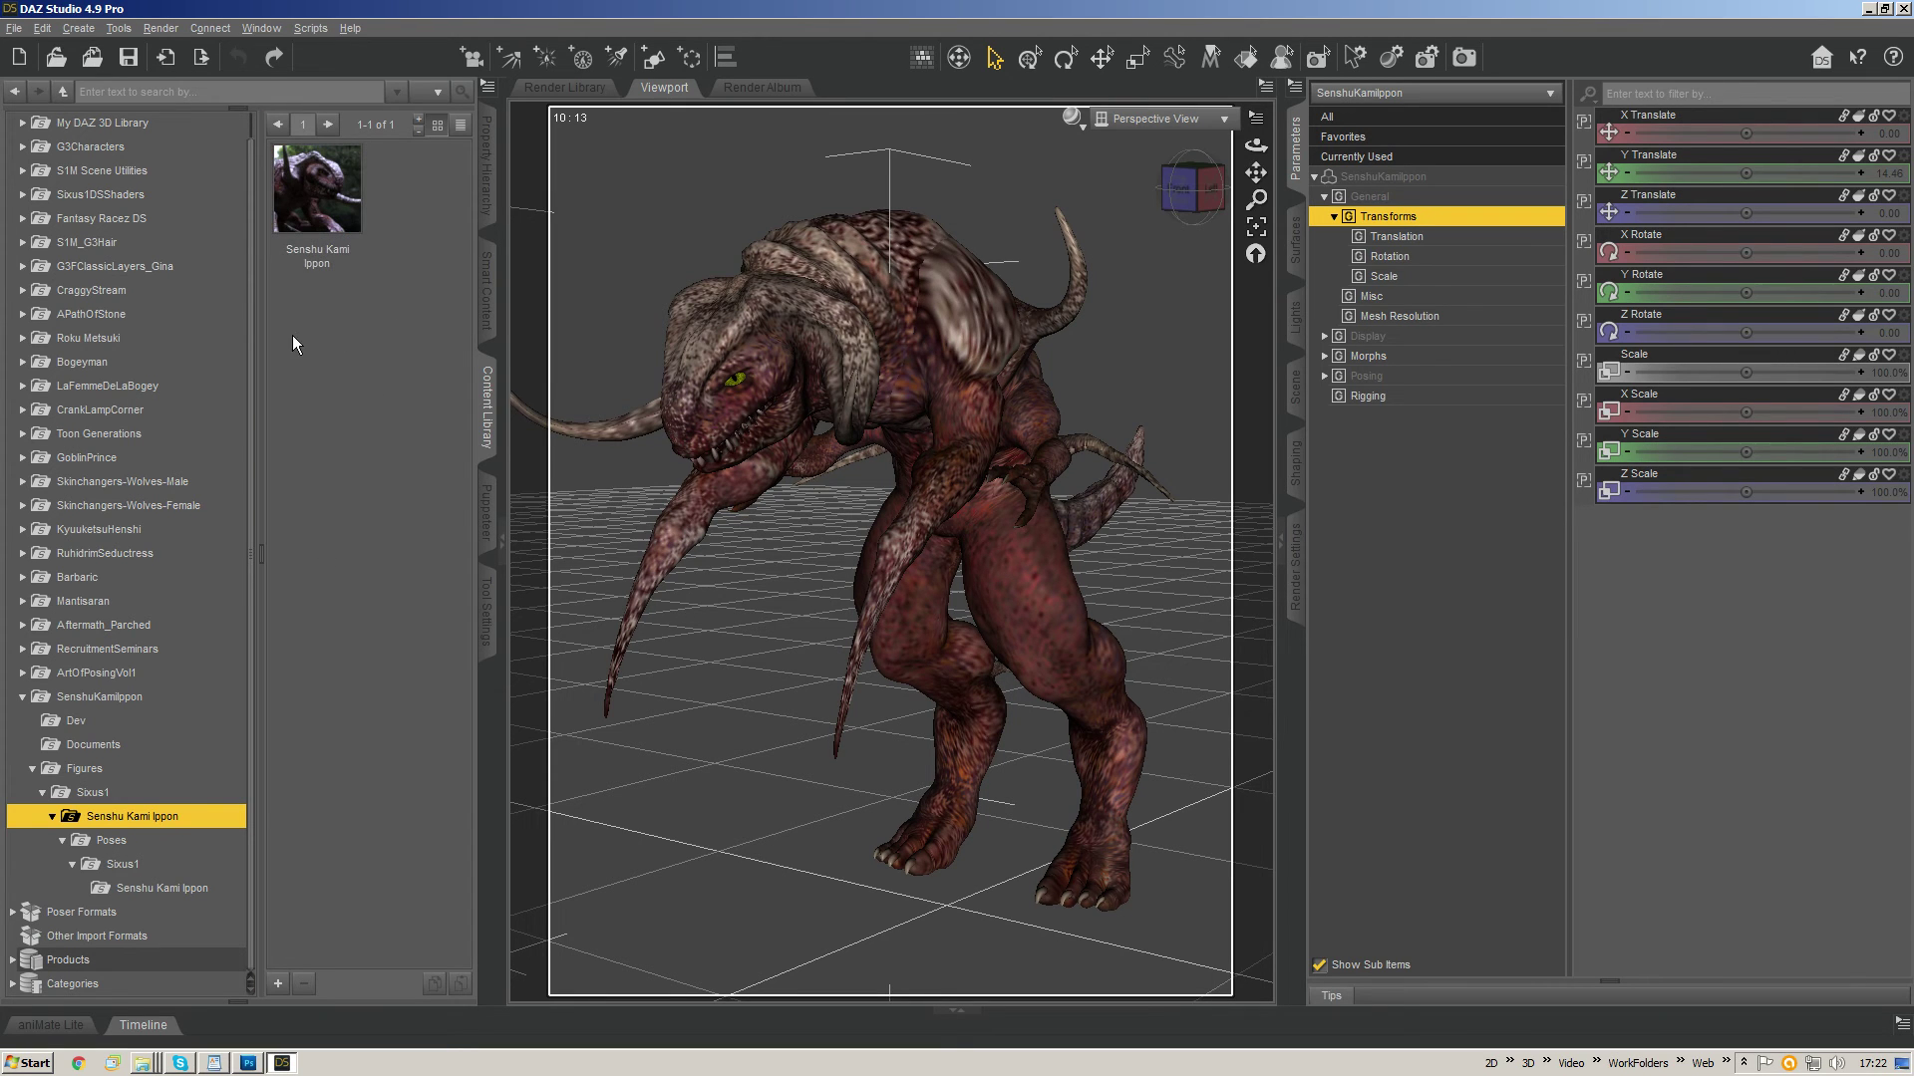
- Select the figure's head in the scene and open the Senshu Kami Ippon content folder in Windows Explorer
left_click(694, 321)
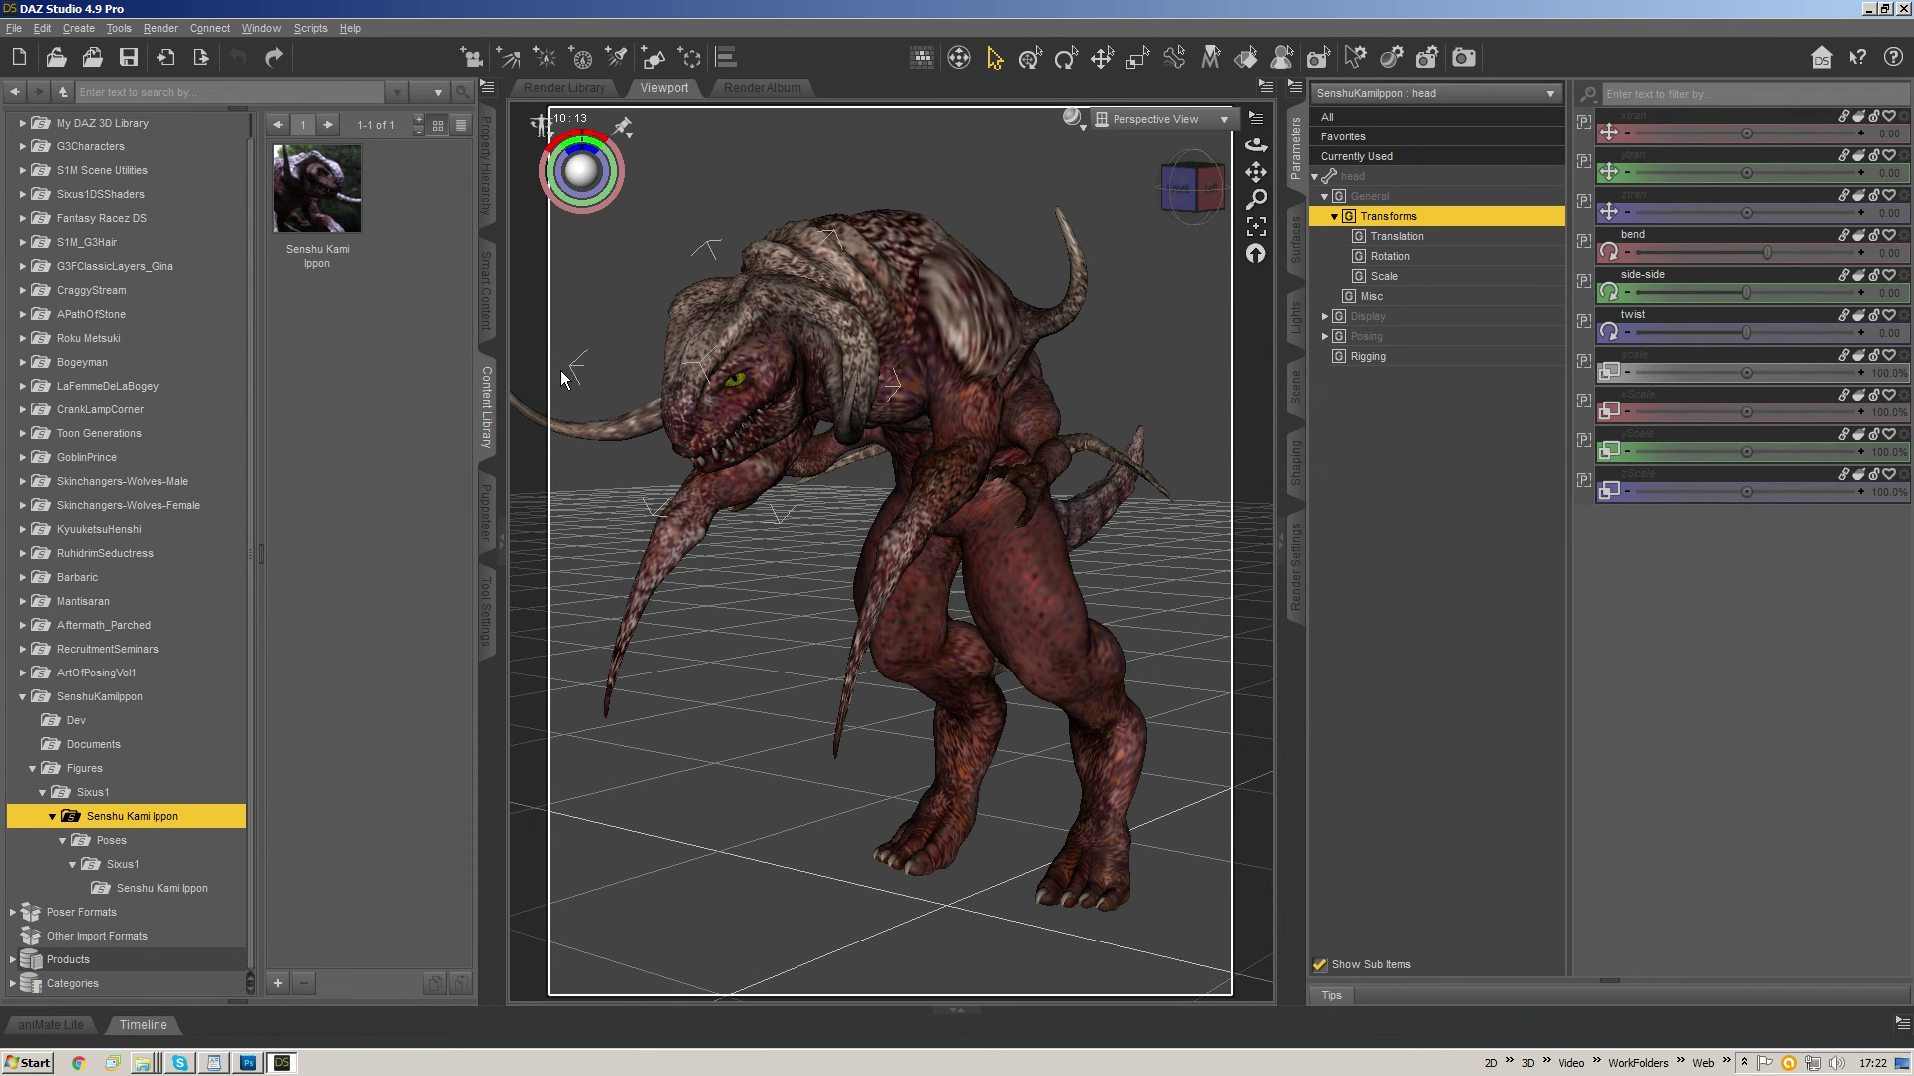
right_click(299, 385)
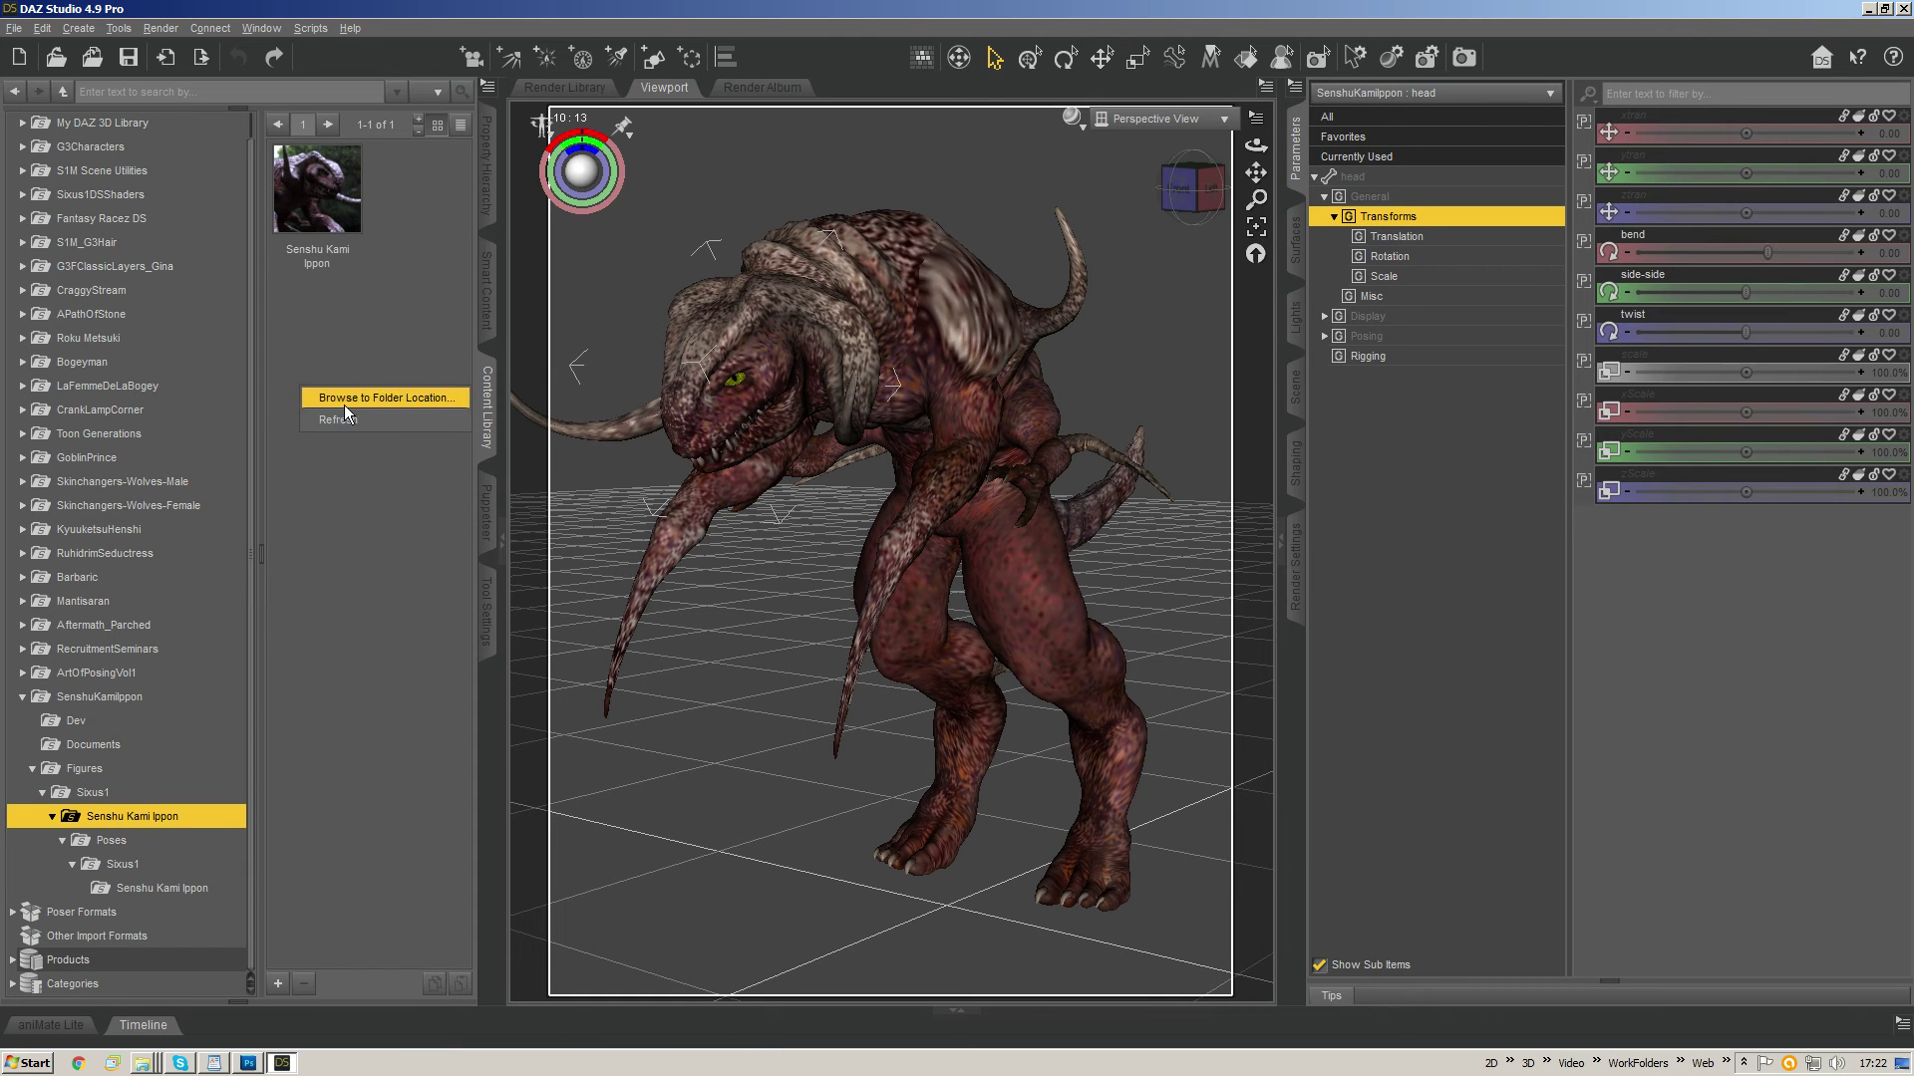
left_click(313, 207)
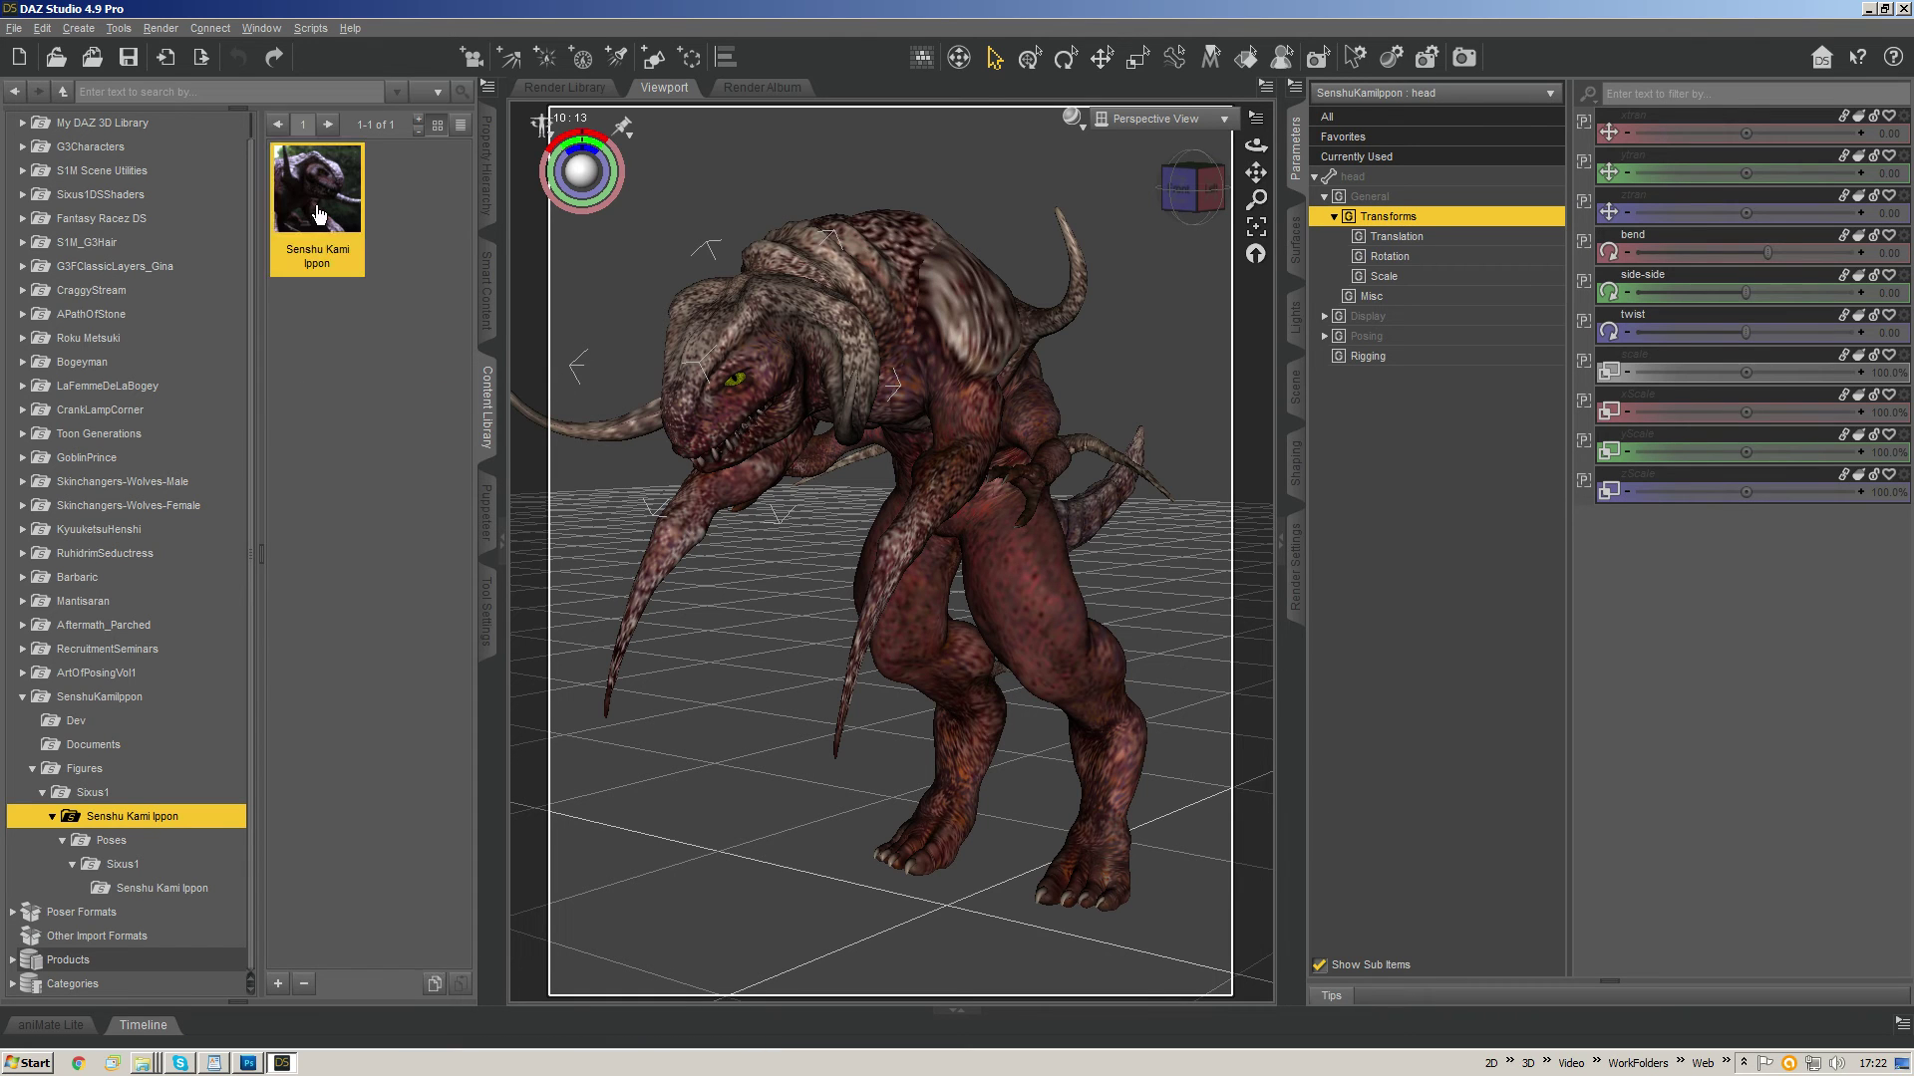
left_click(328, 419)
right_click(341, 402)
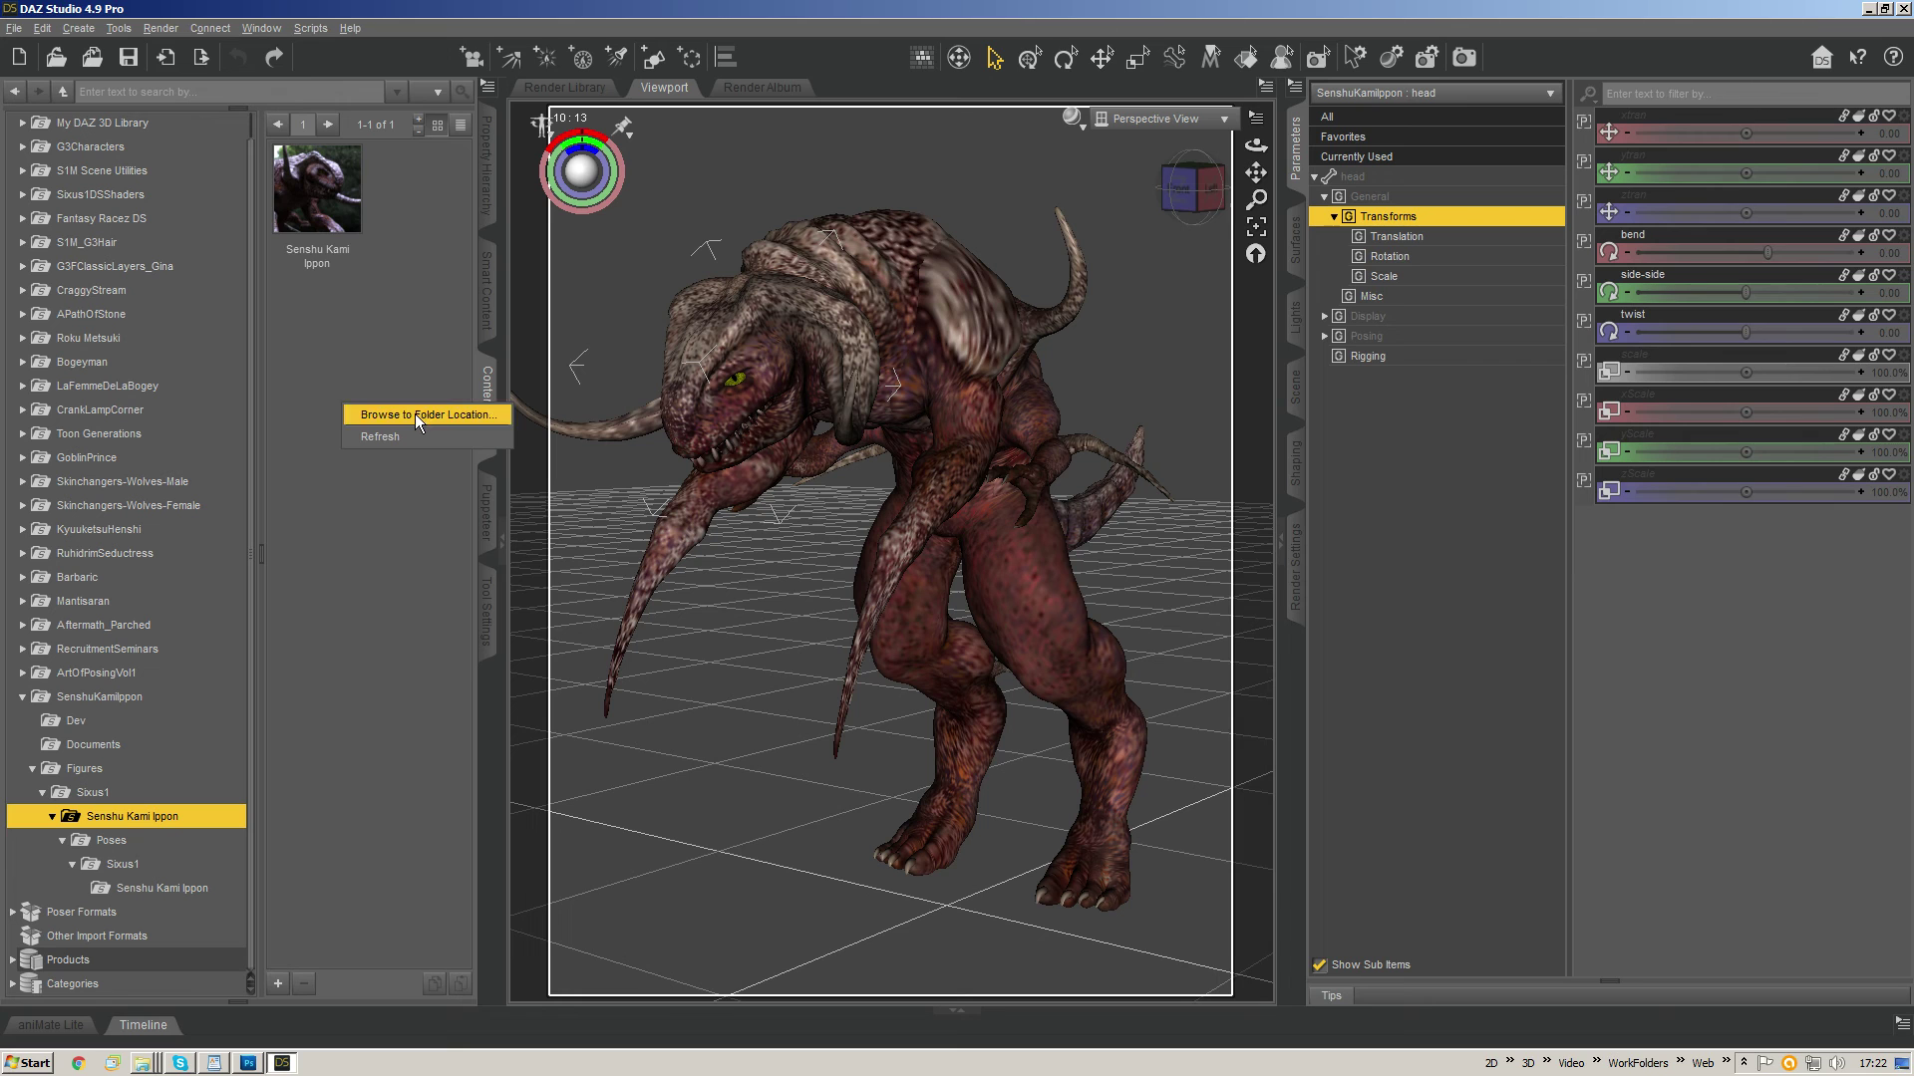
left_click(414, 415)
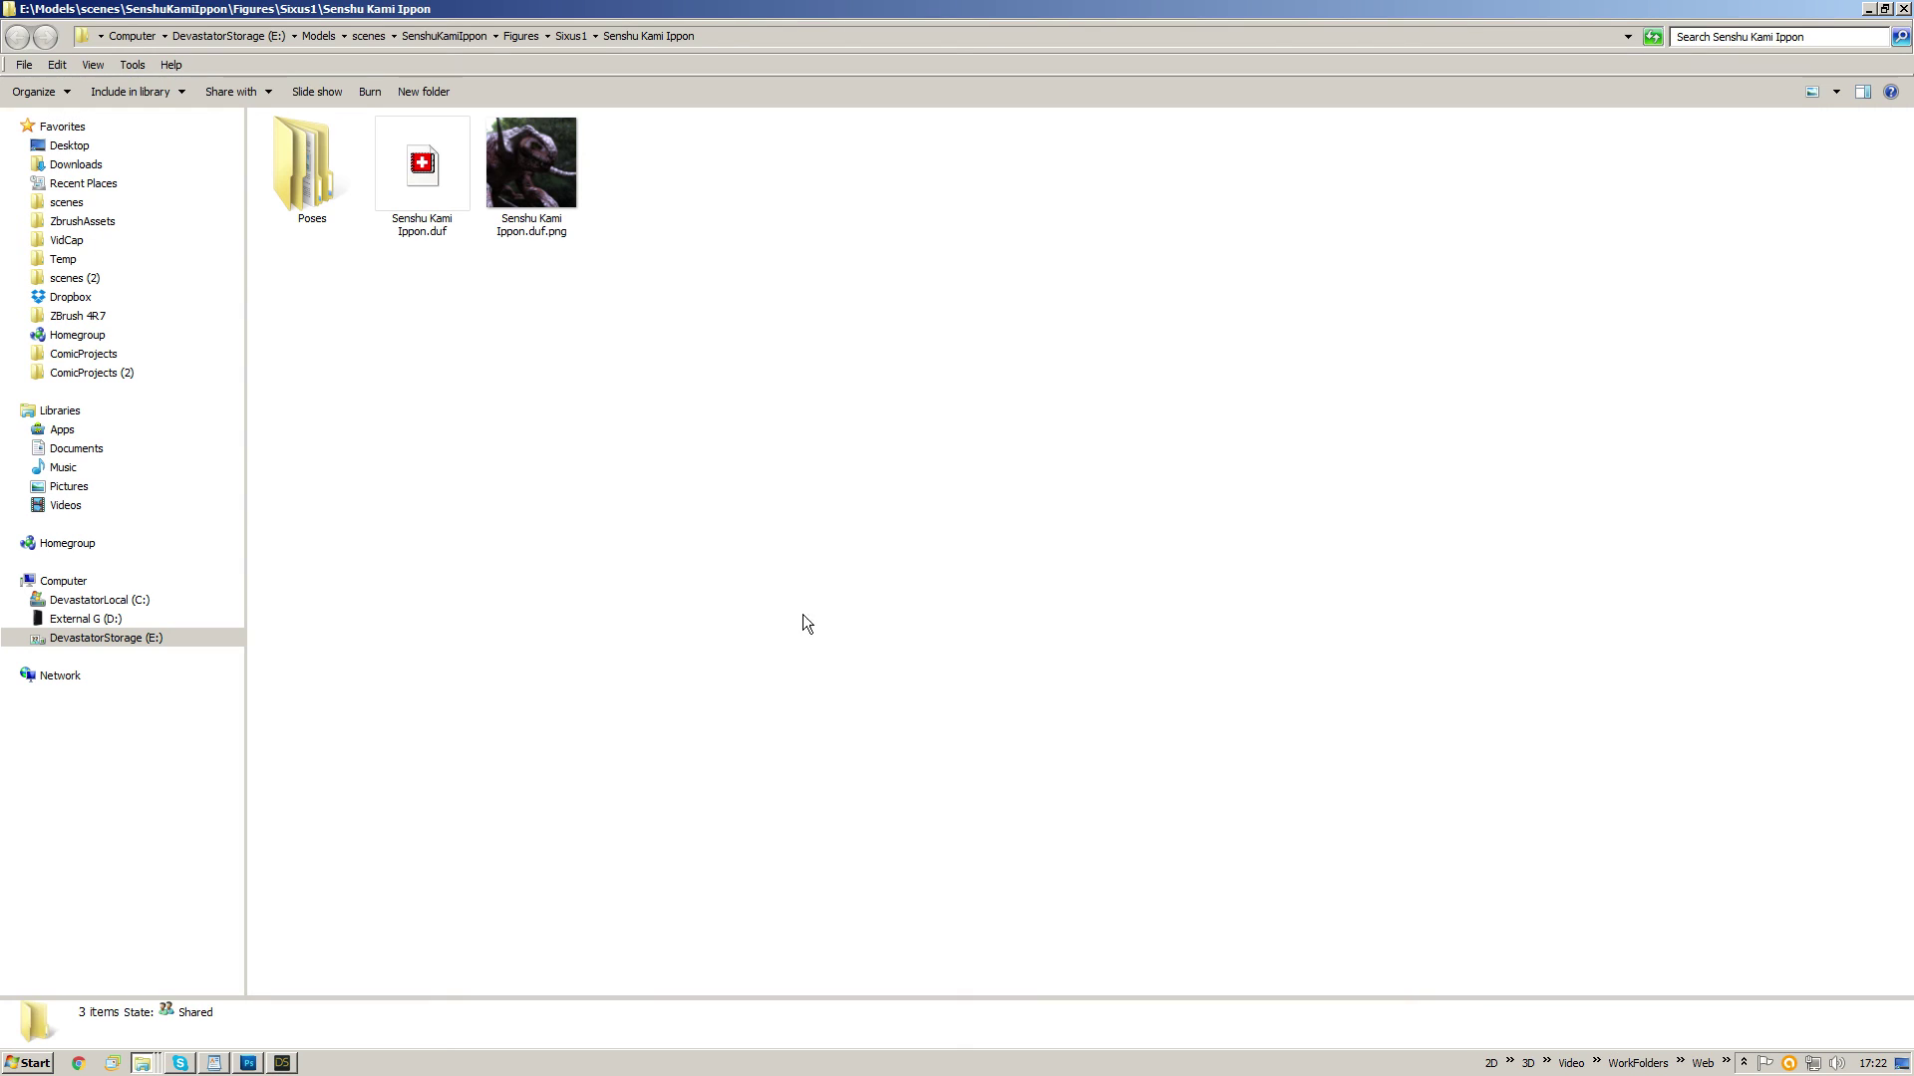
- Compress the thumbnail Senshu Kami Ippon.duf.png into a 7z archive and delete that archive again
left_click(546, 187)
right_click(543, 176)
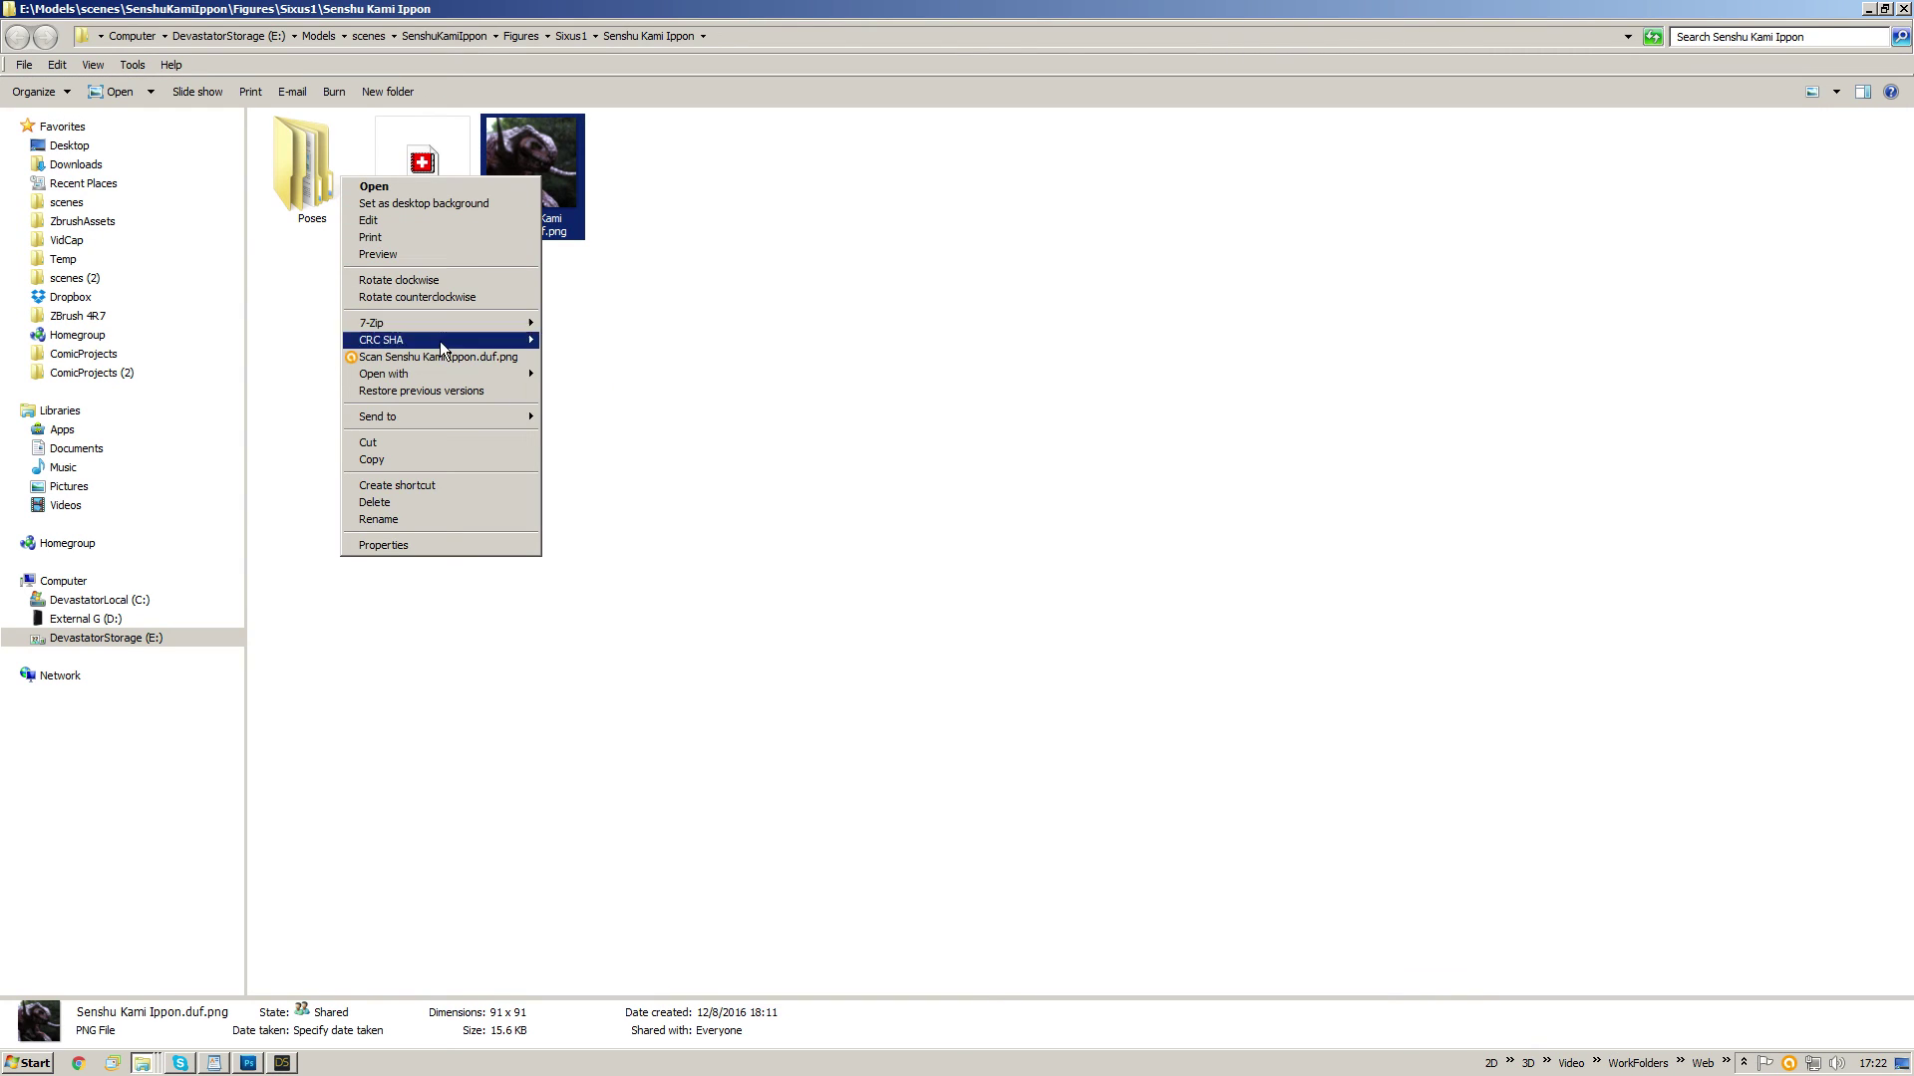
mouse_move(459, 327)
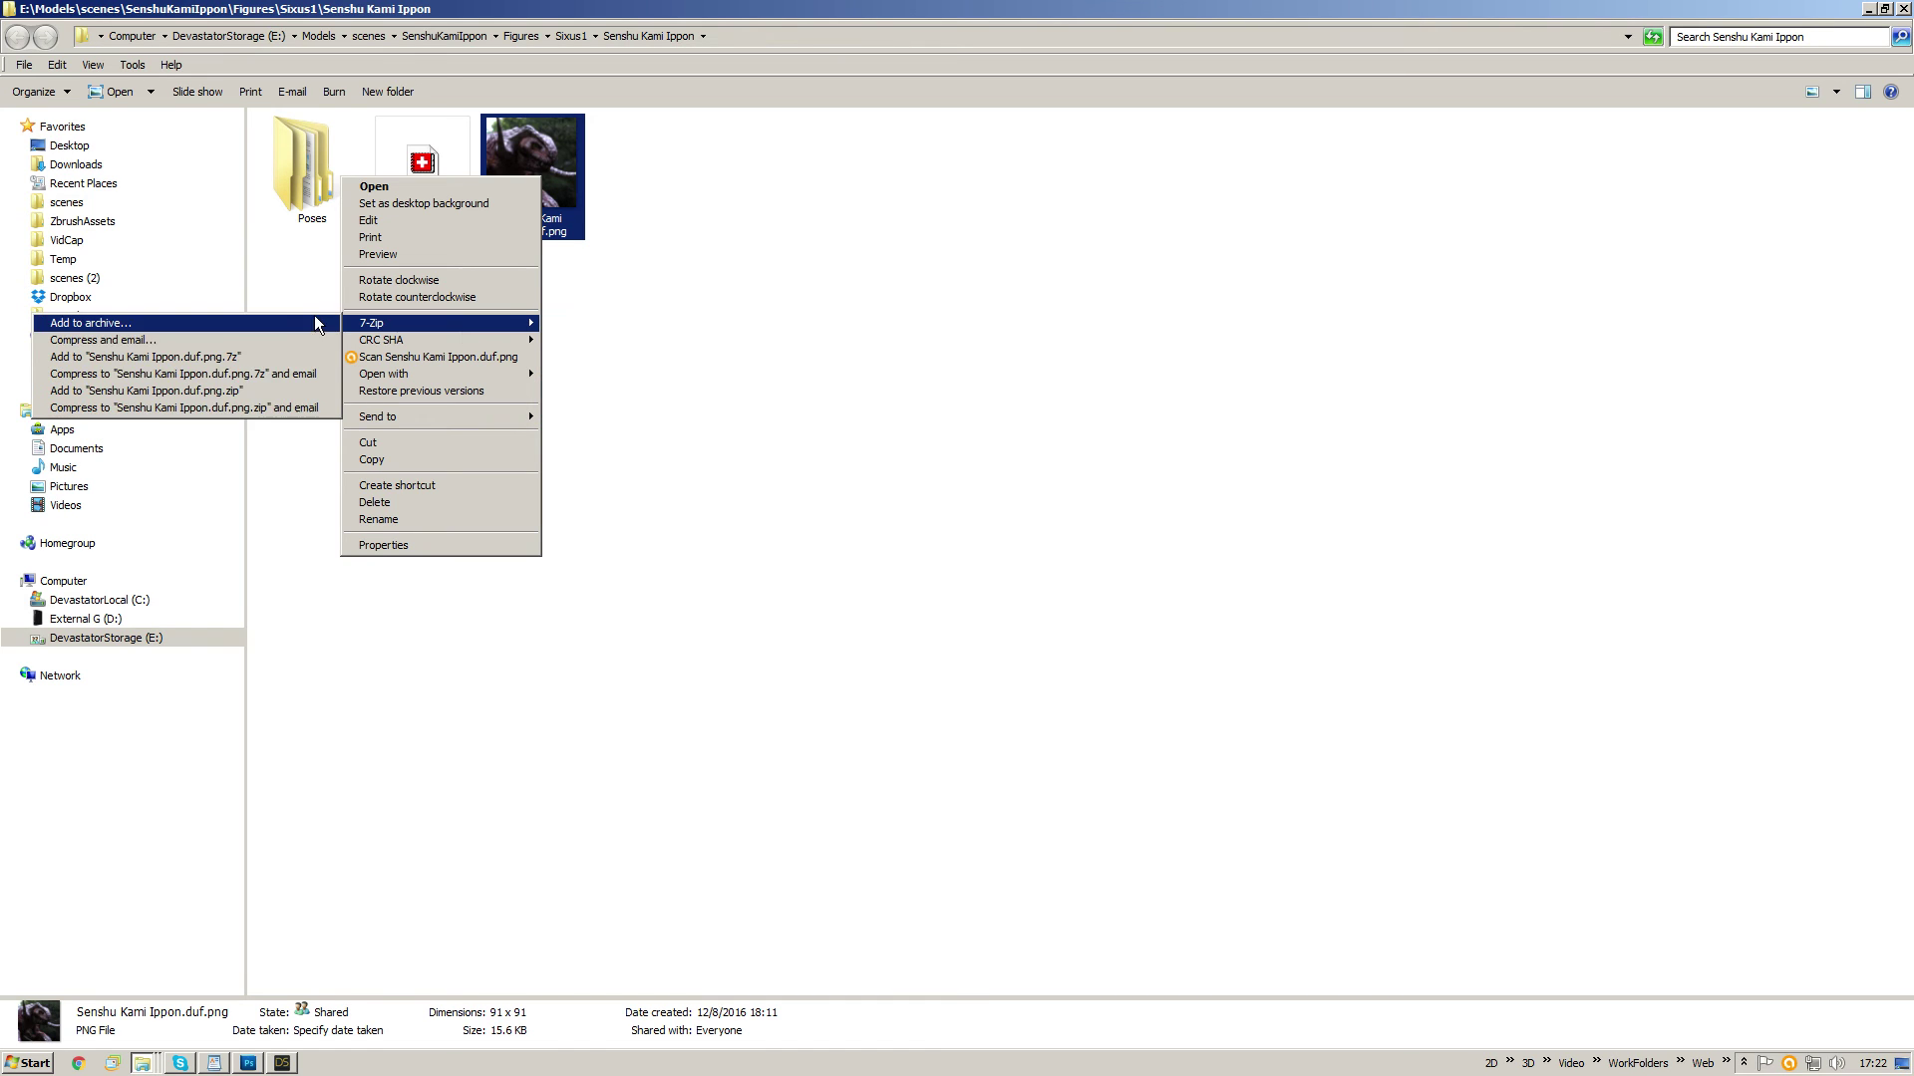
left_click(851, 344)
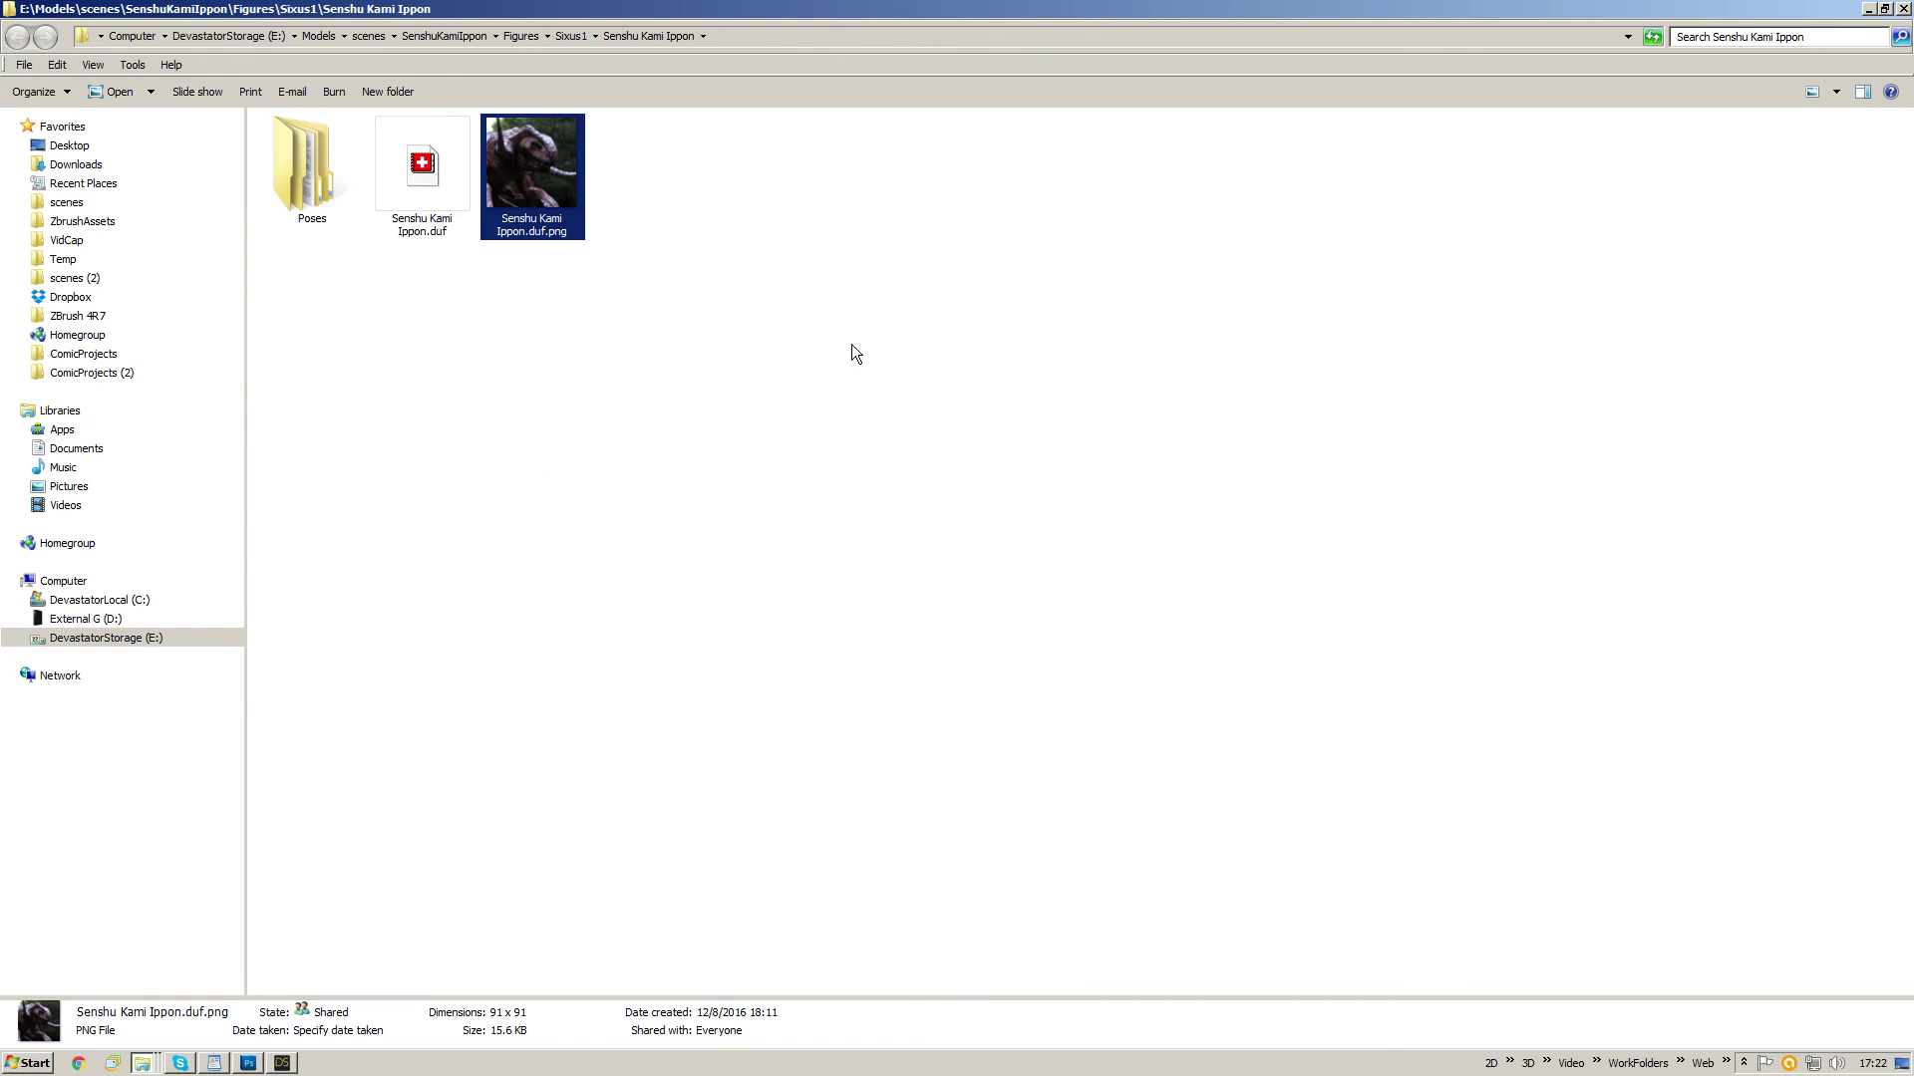
left_click(610, 380)
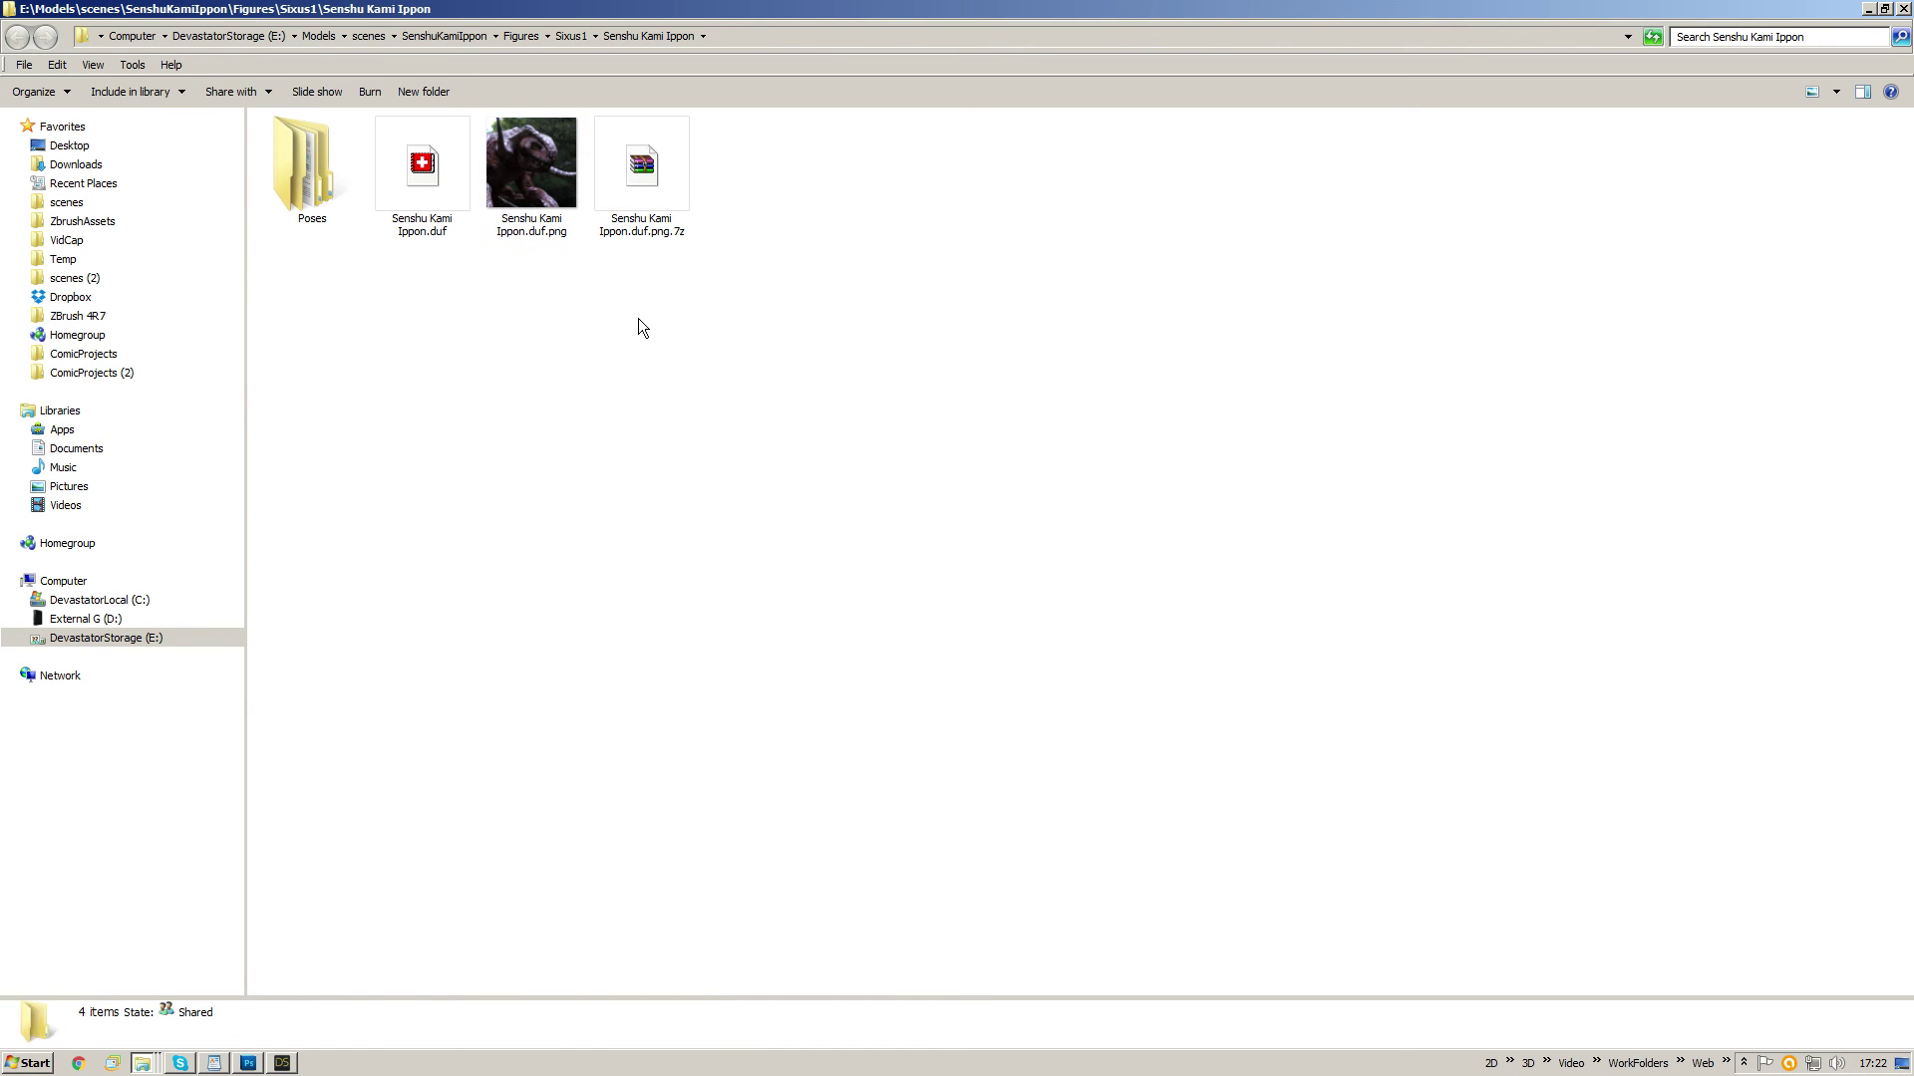
left_click(654, 151)
key("Delete")
key("Return")
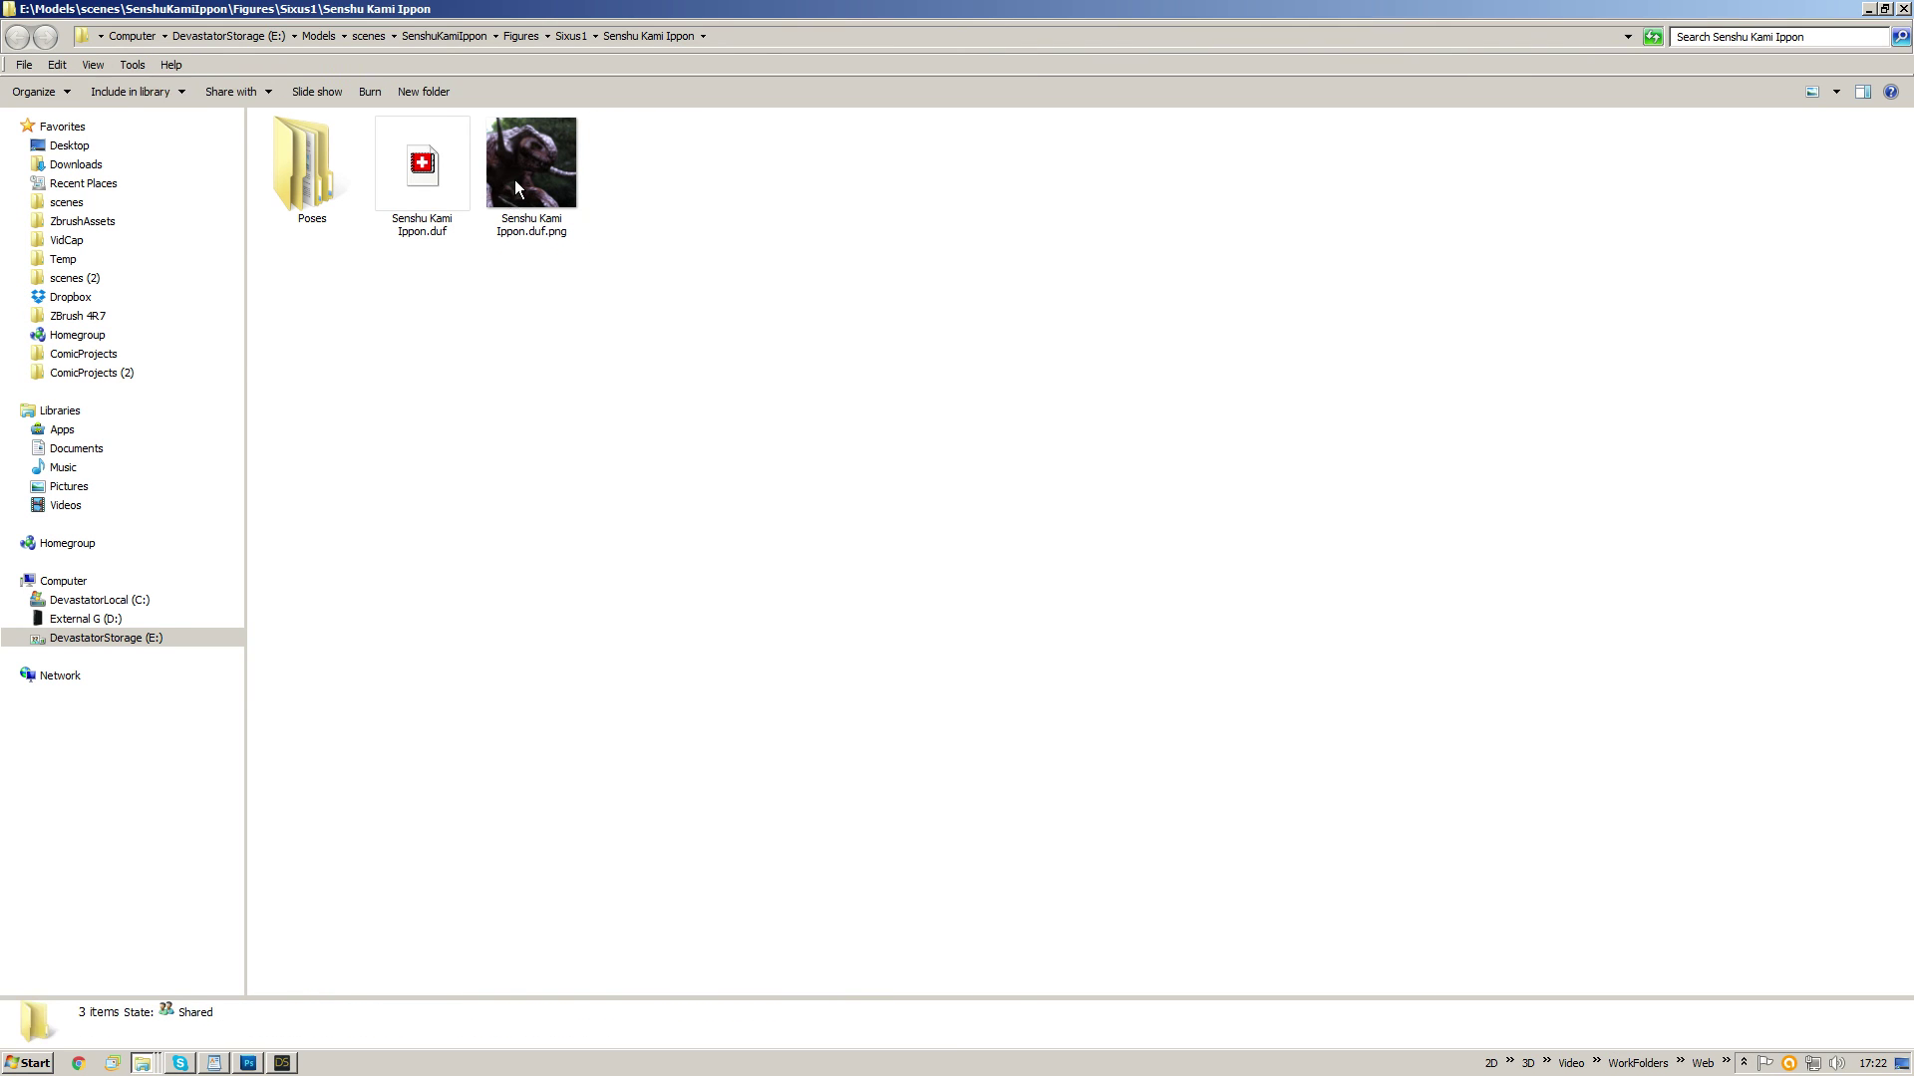
- Back up the thumbnail Senshu Kami Ippon.duf.png in a zip archive named Senshu Kami Ippon.duf.png.zip
right_click(516, 181)
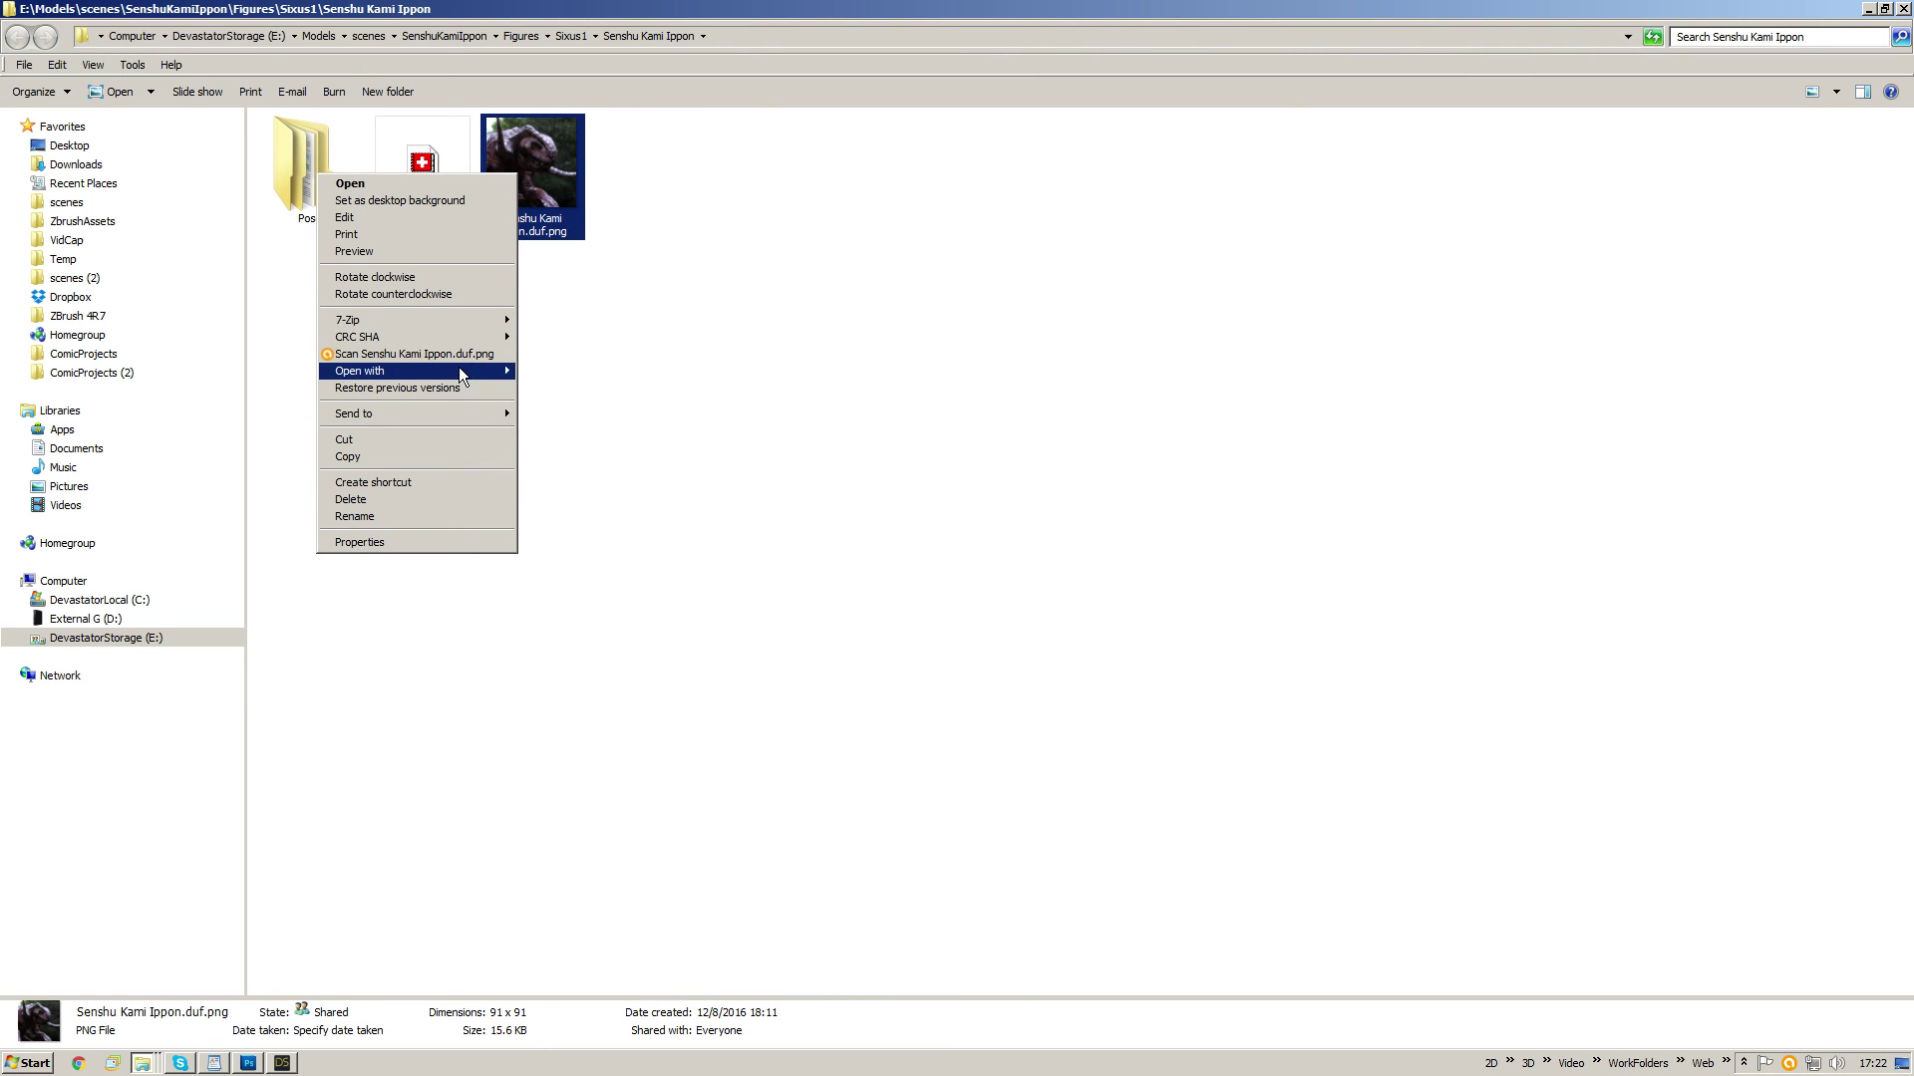
mouse_move(439, 319)
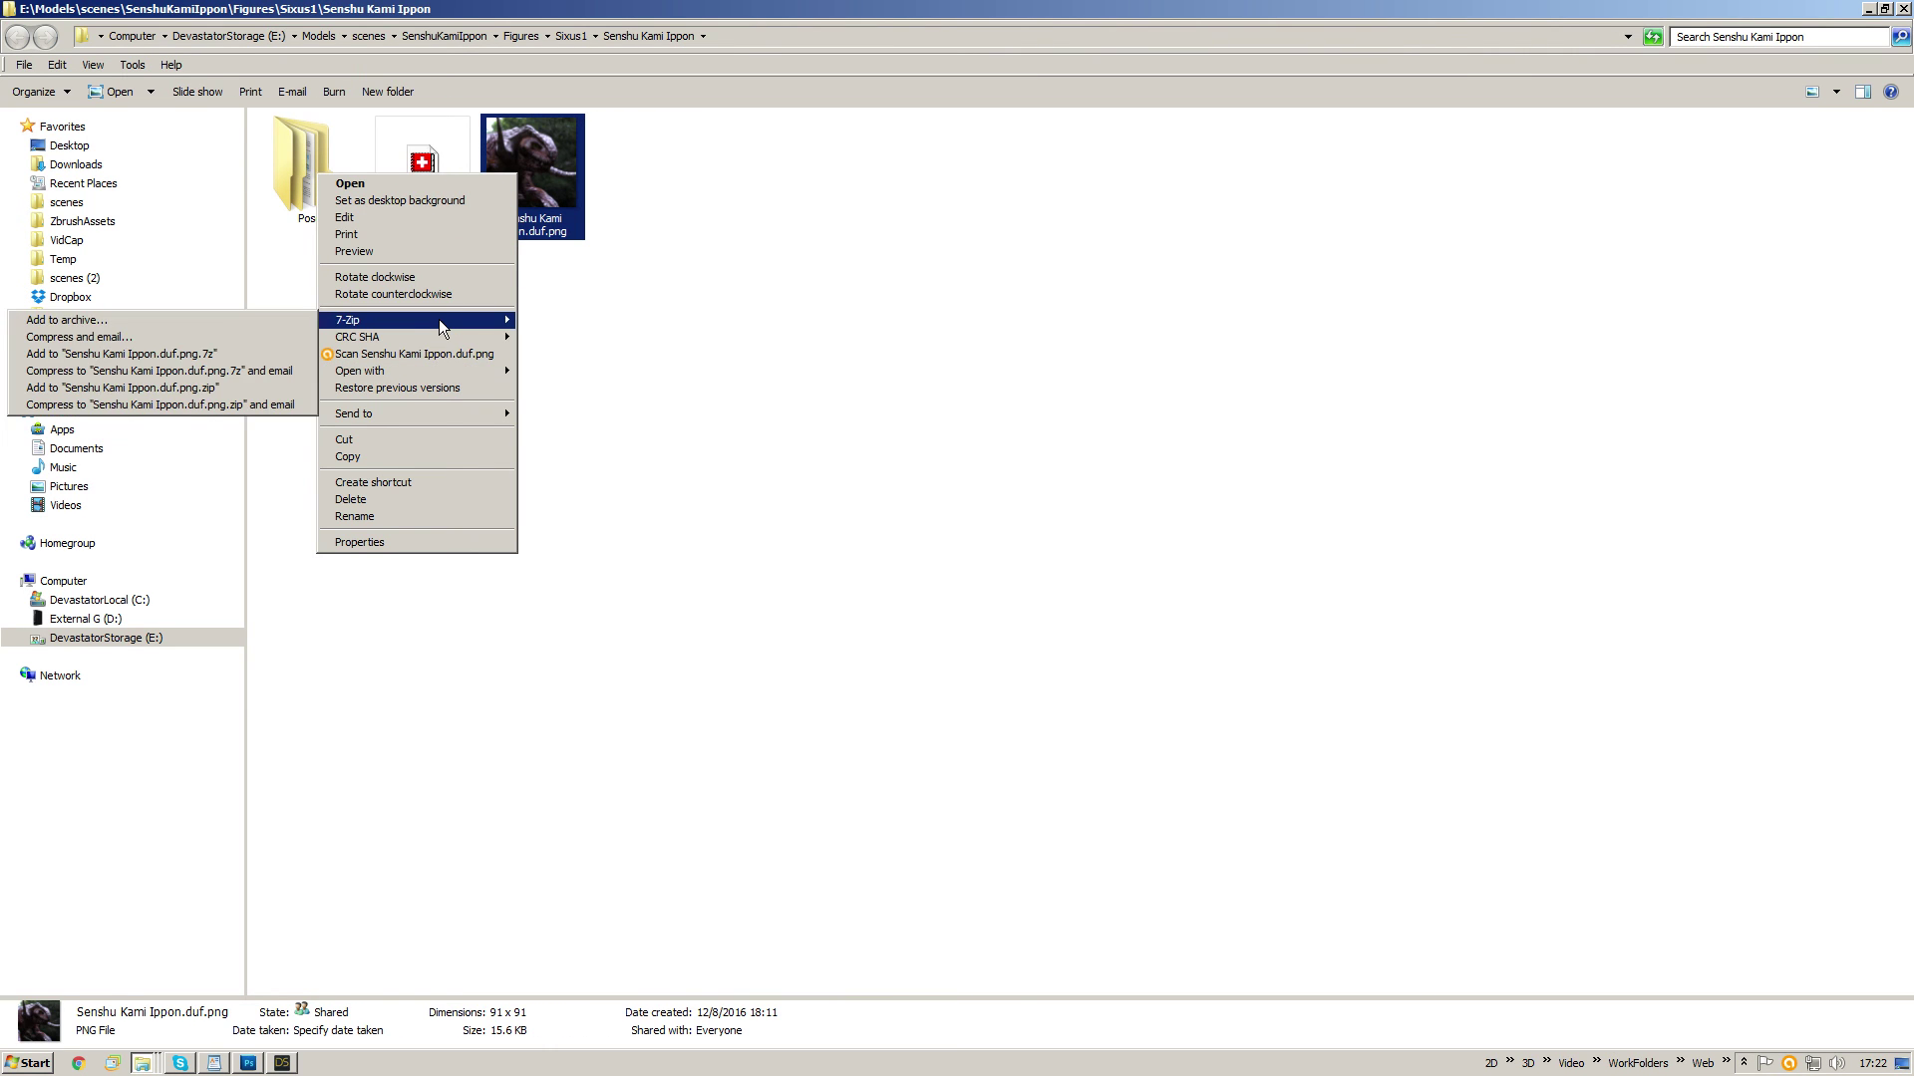
left_click(215, 387)
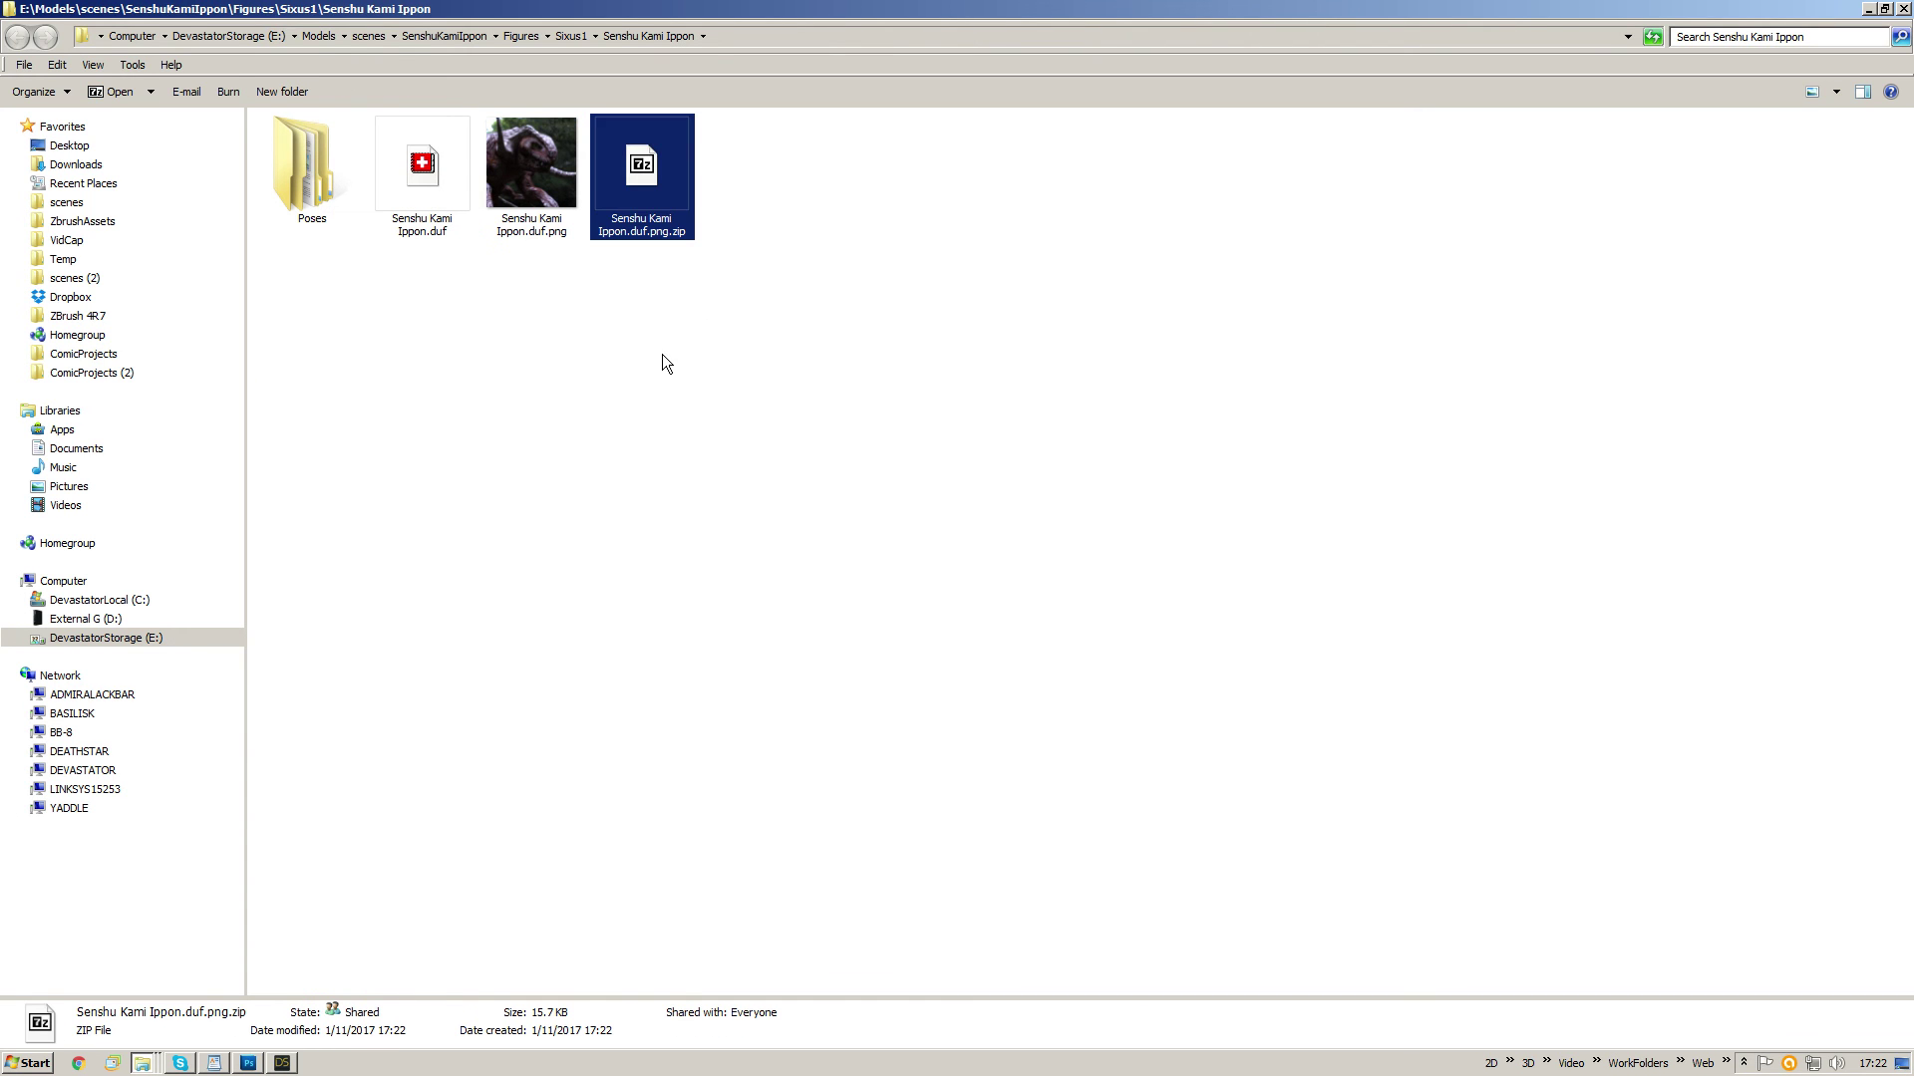
- In DAZ Studio, save the figure asset over Senshu Kami Ippon.duf in SenshuKamiIppon/Figures/Sixus1/Senshu Kami Ippon, and delete the figure from the scene
key("alt+Tab")
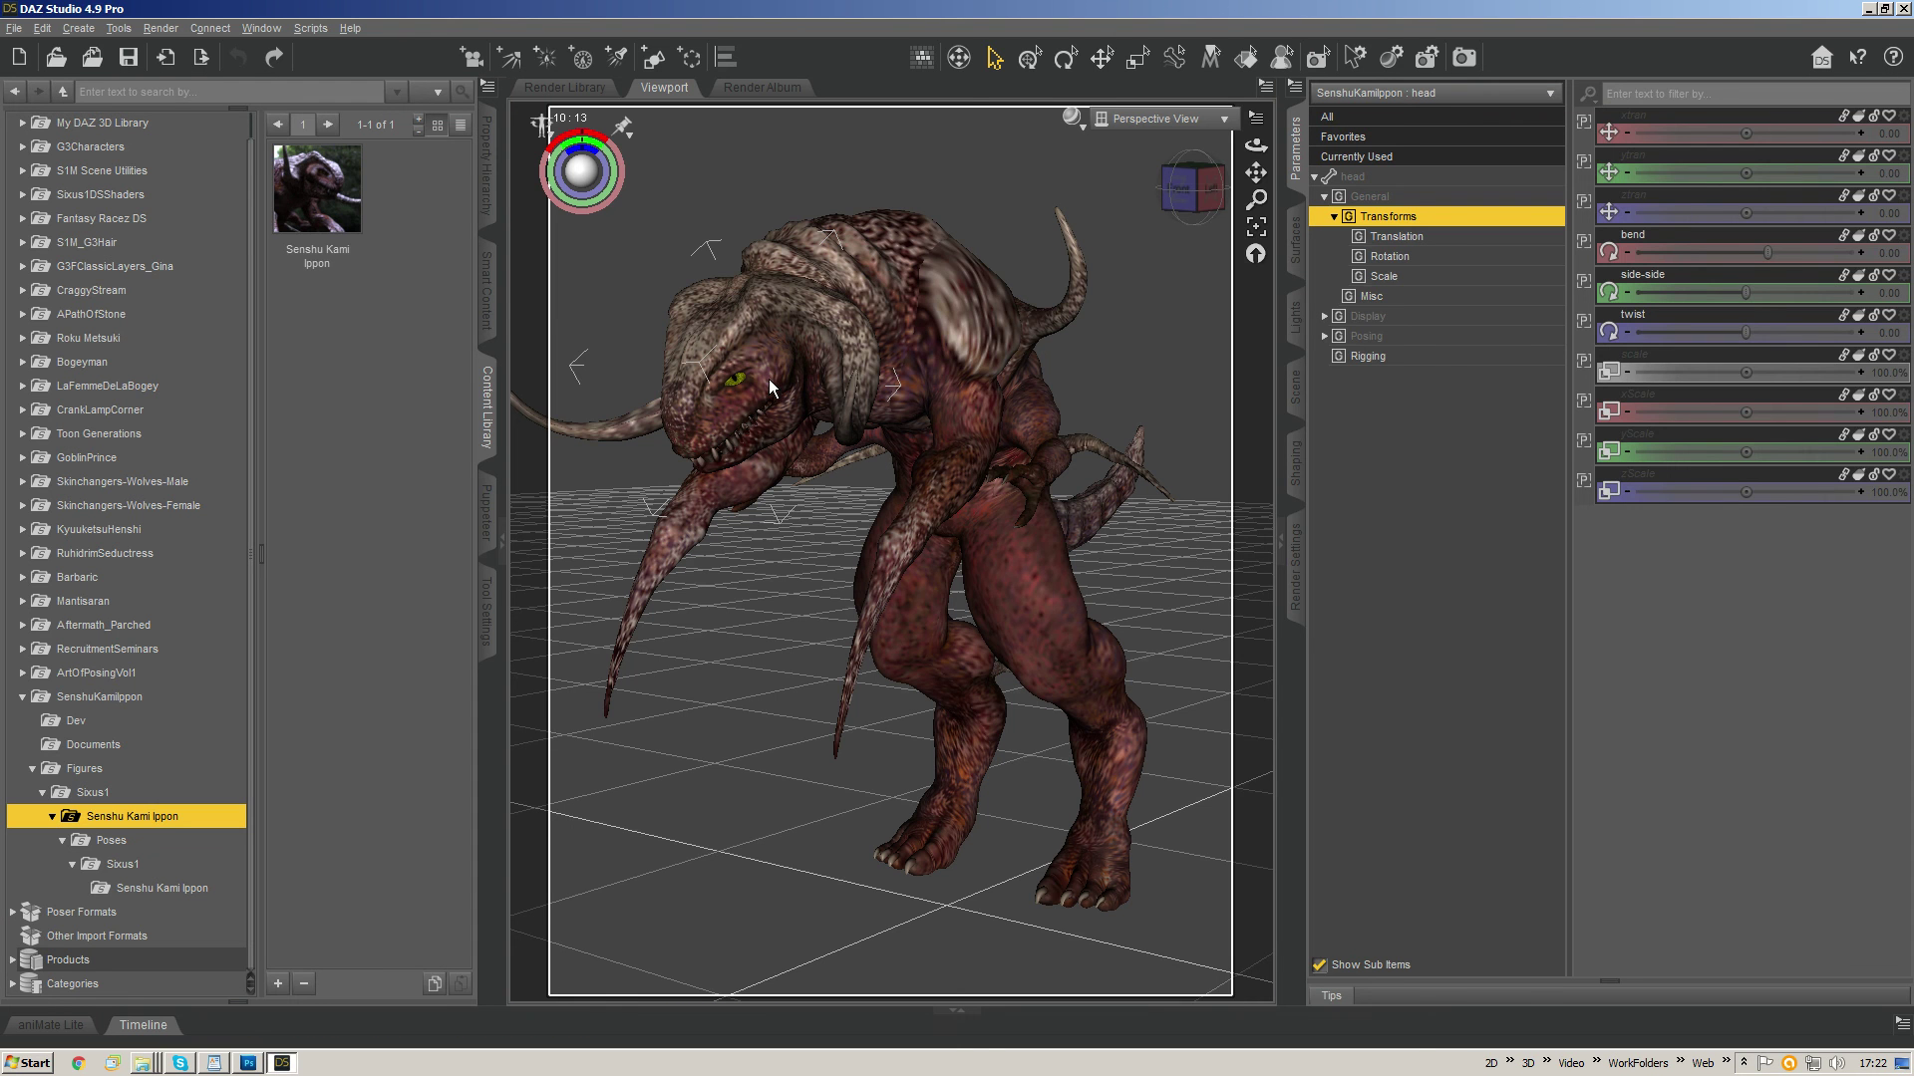
key("ctrl+s")
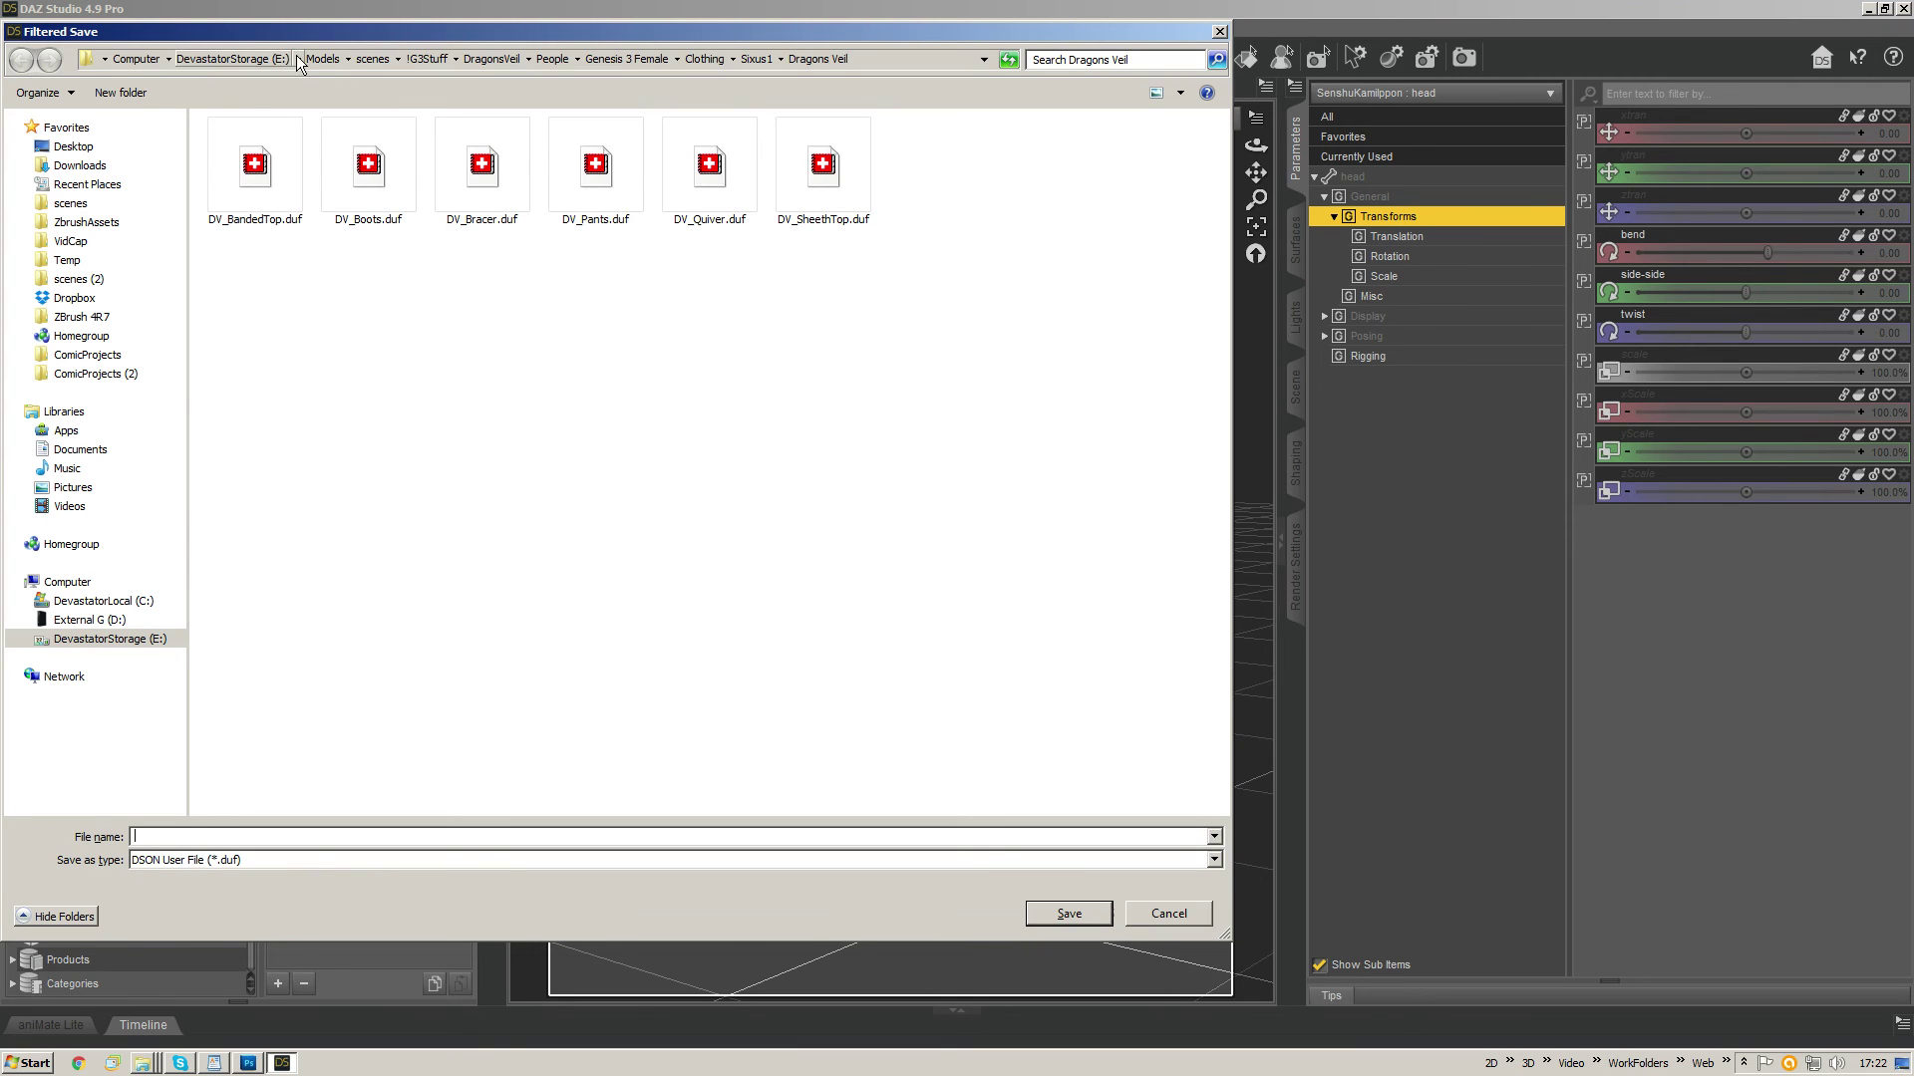
left_click(373, 58)
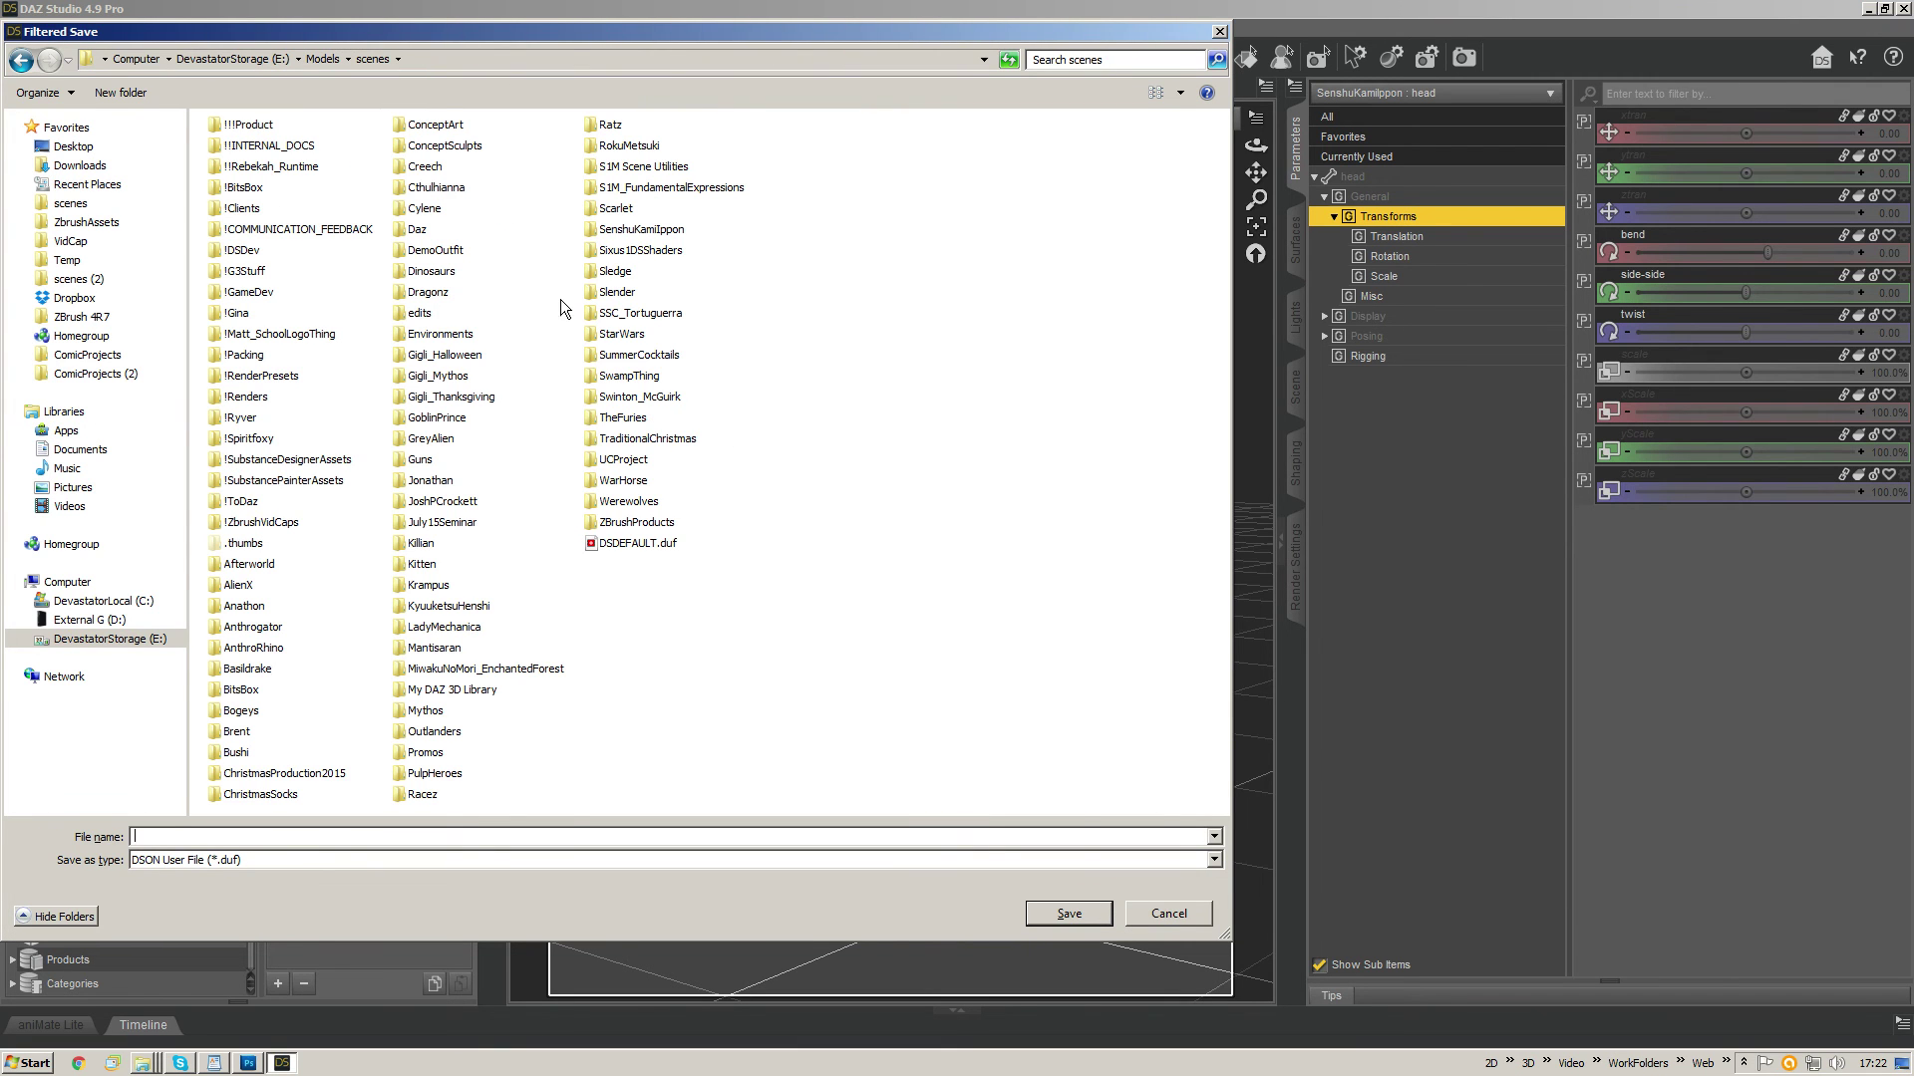
double_click(643, 231)
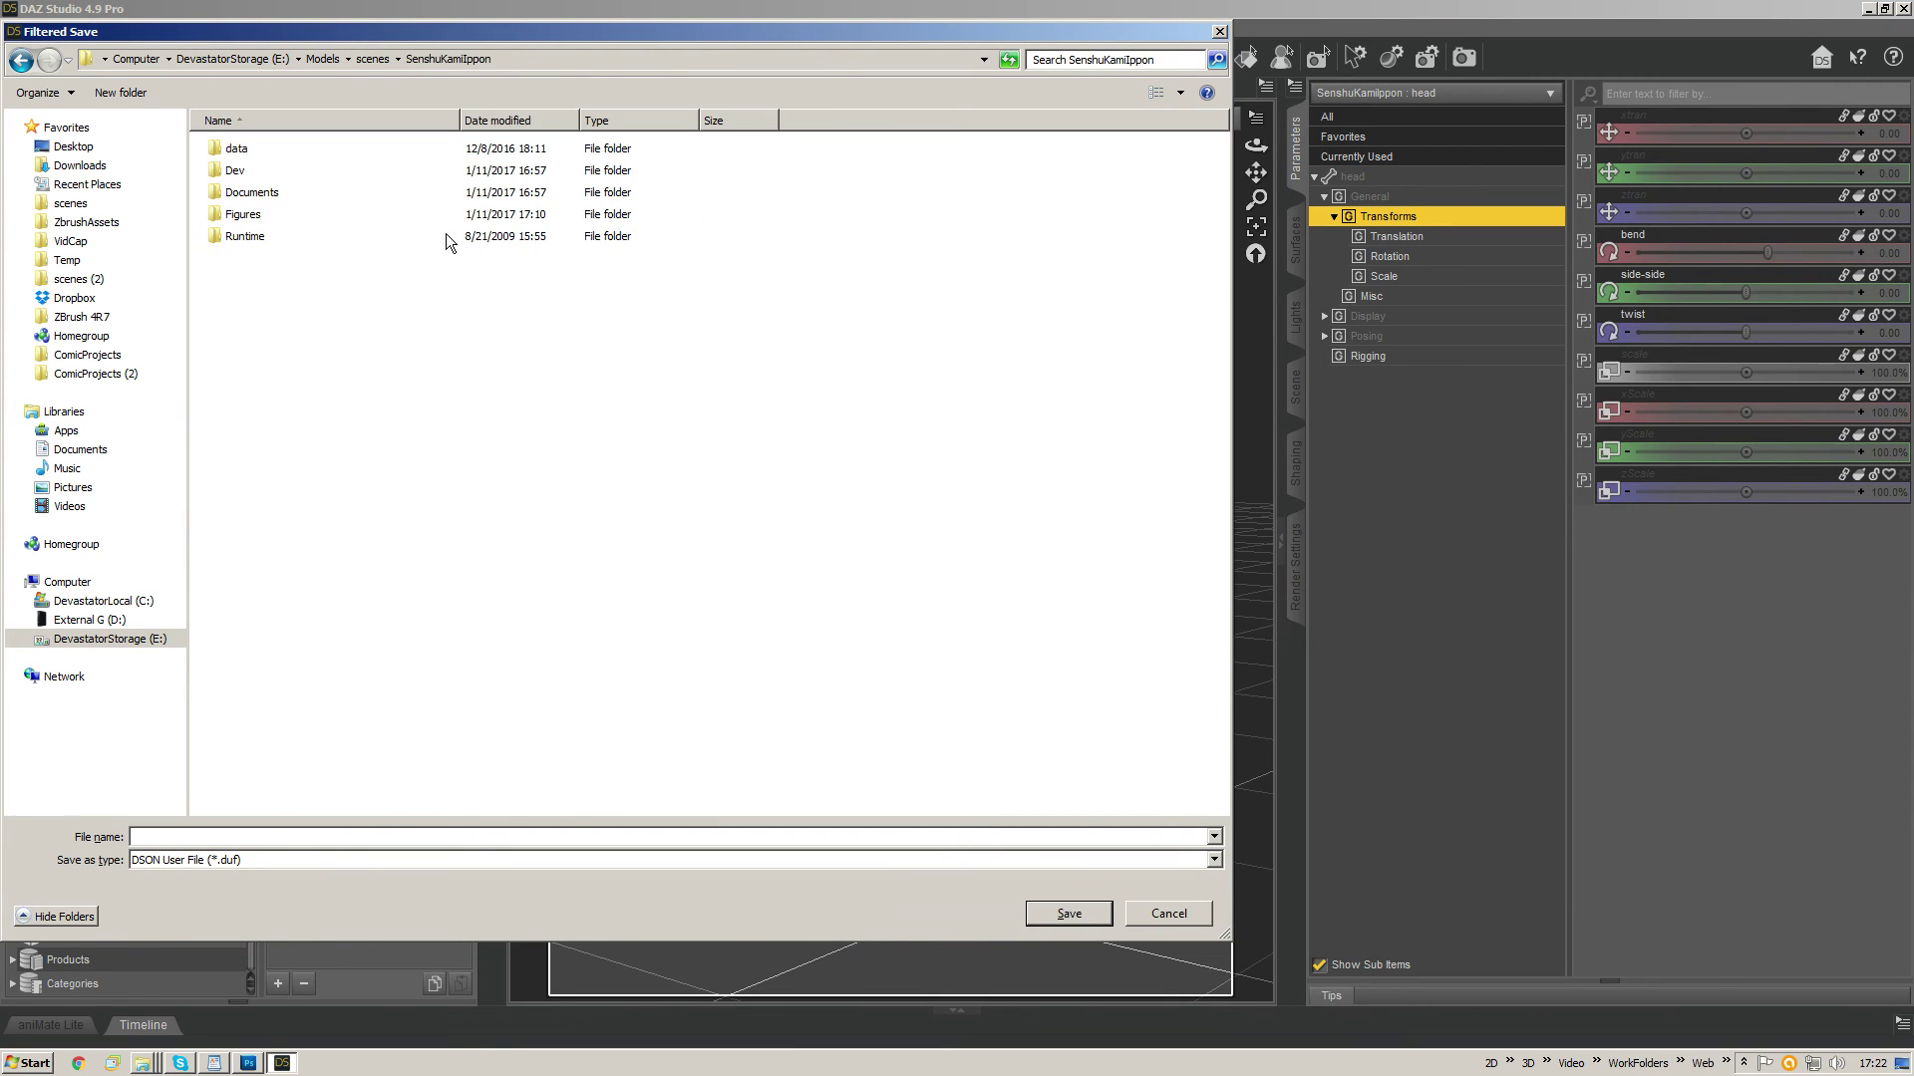
double_click(244, 215)
double_click(248, 147)
double_click(257, 167)
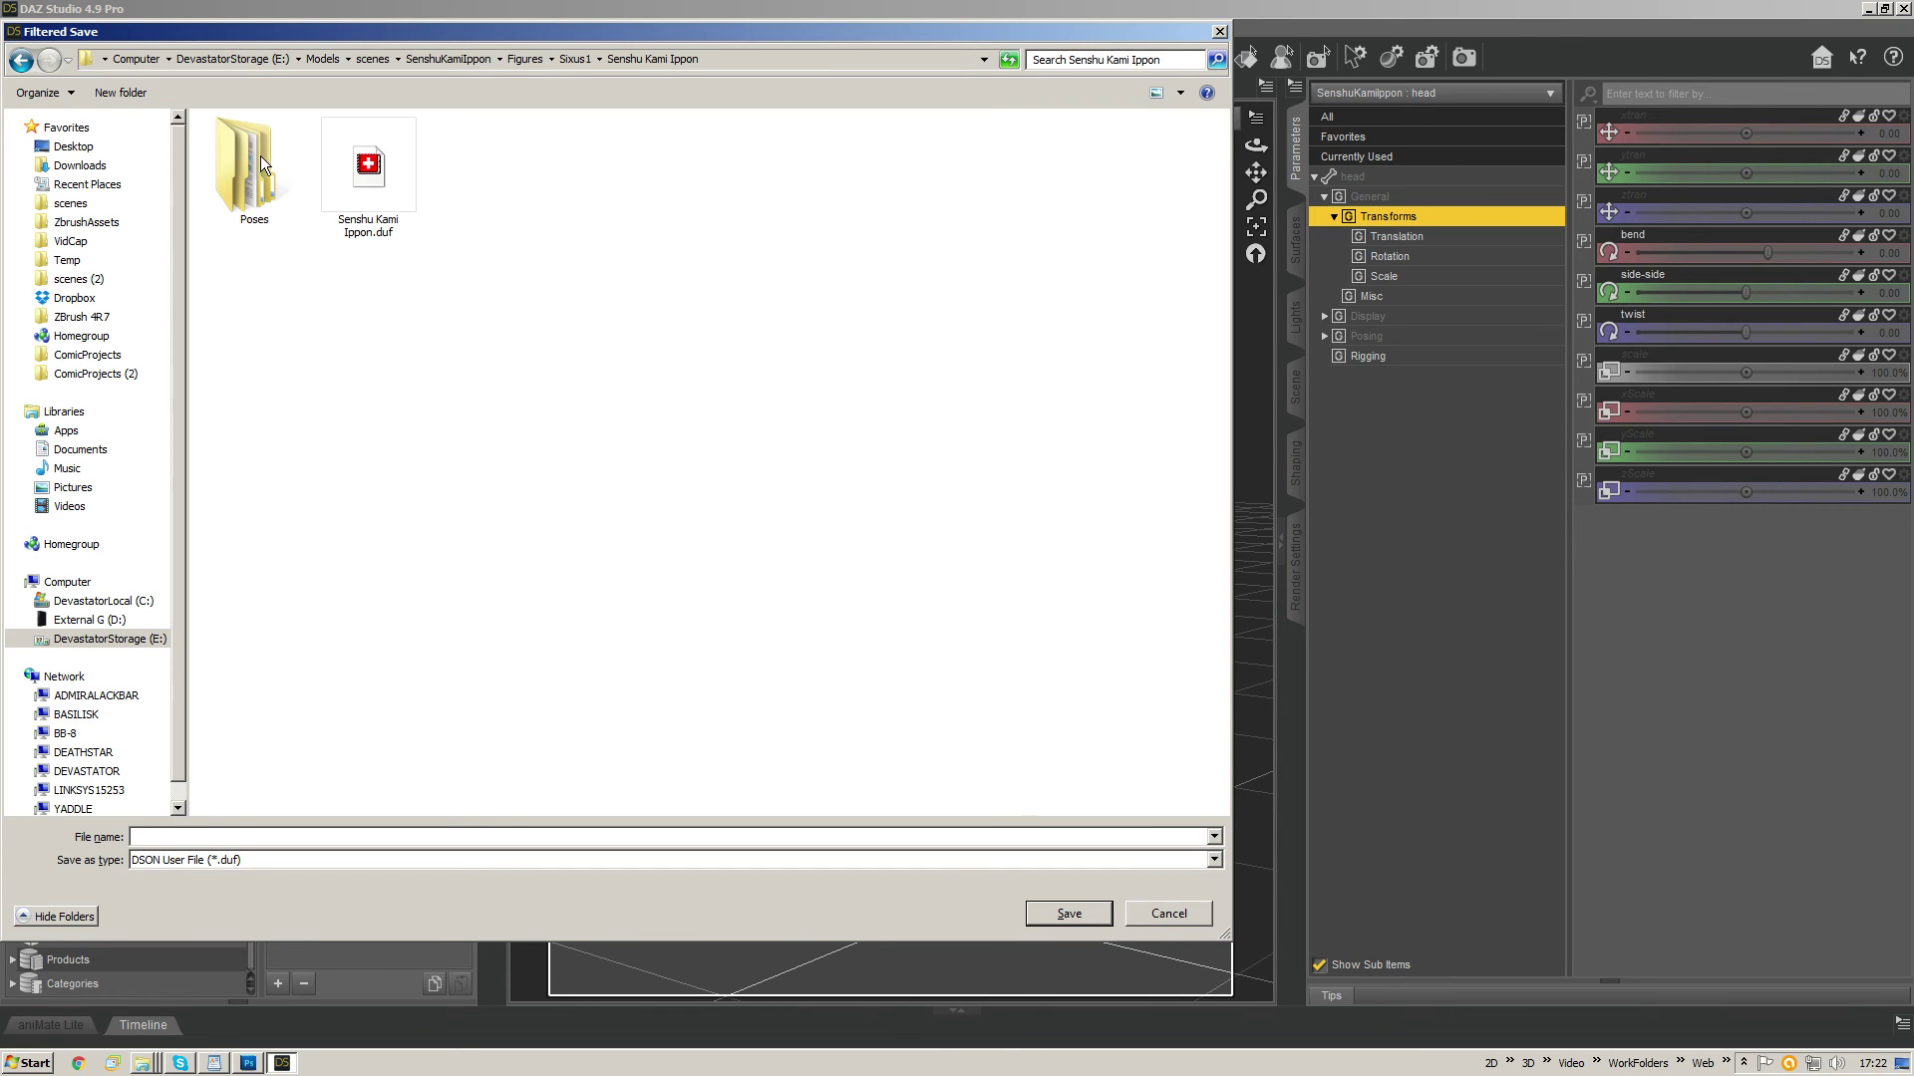
double_click(368, 169)
left_click(916, 552)
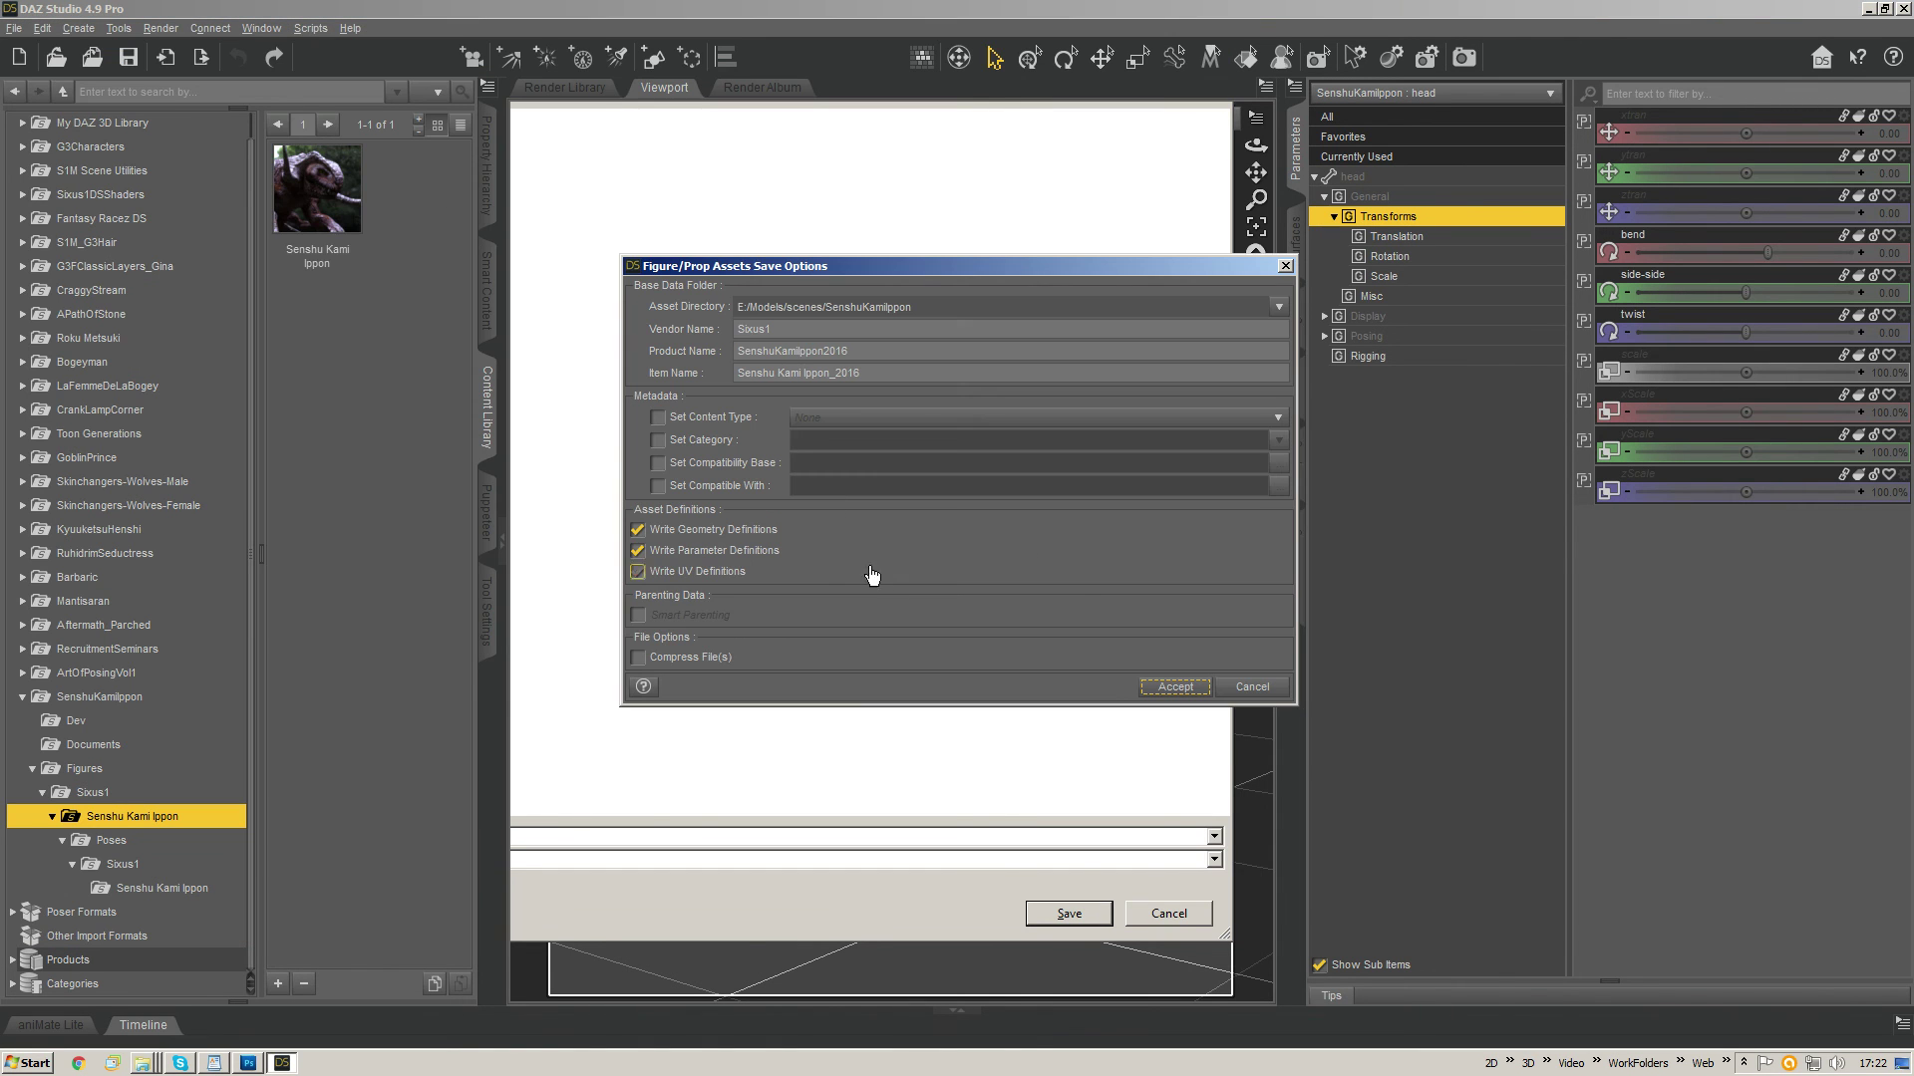
left_click(1181, 689)
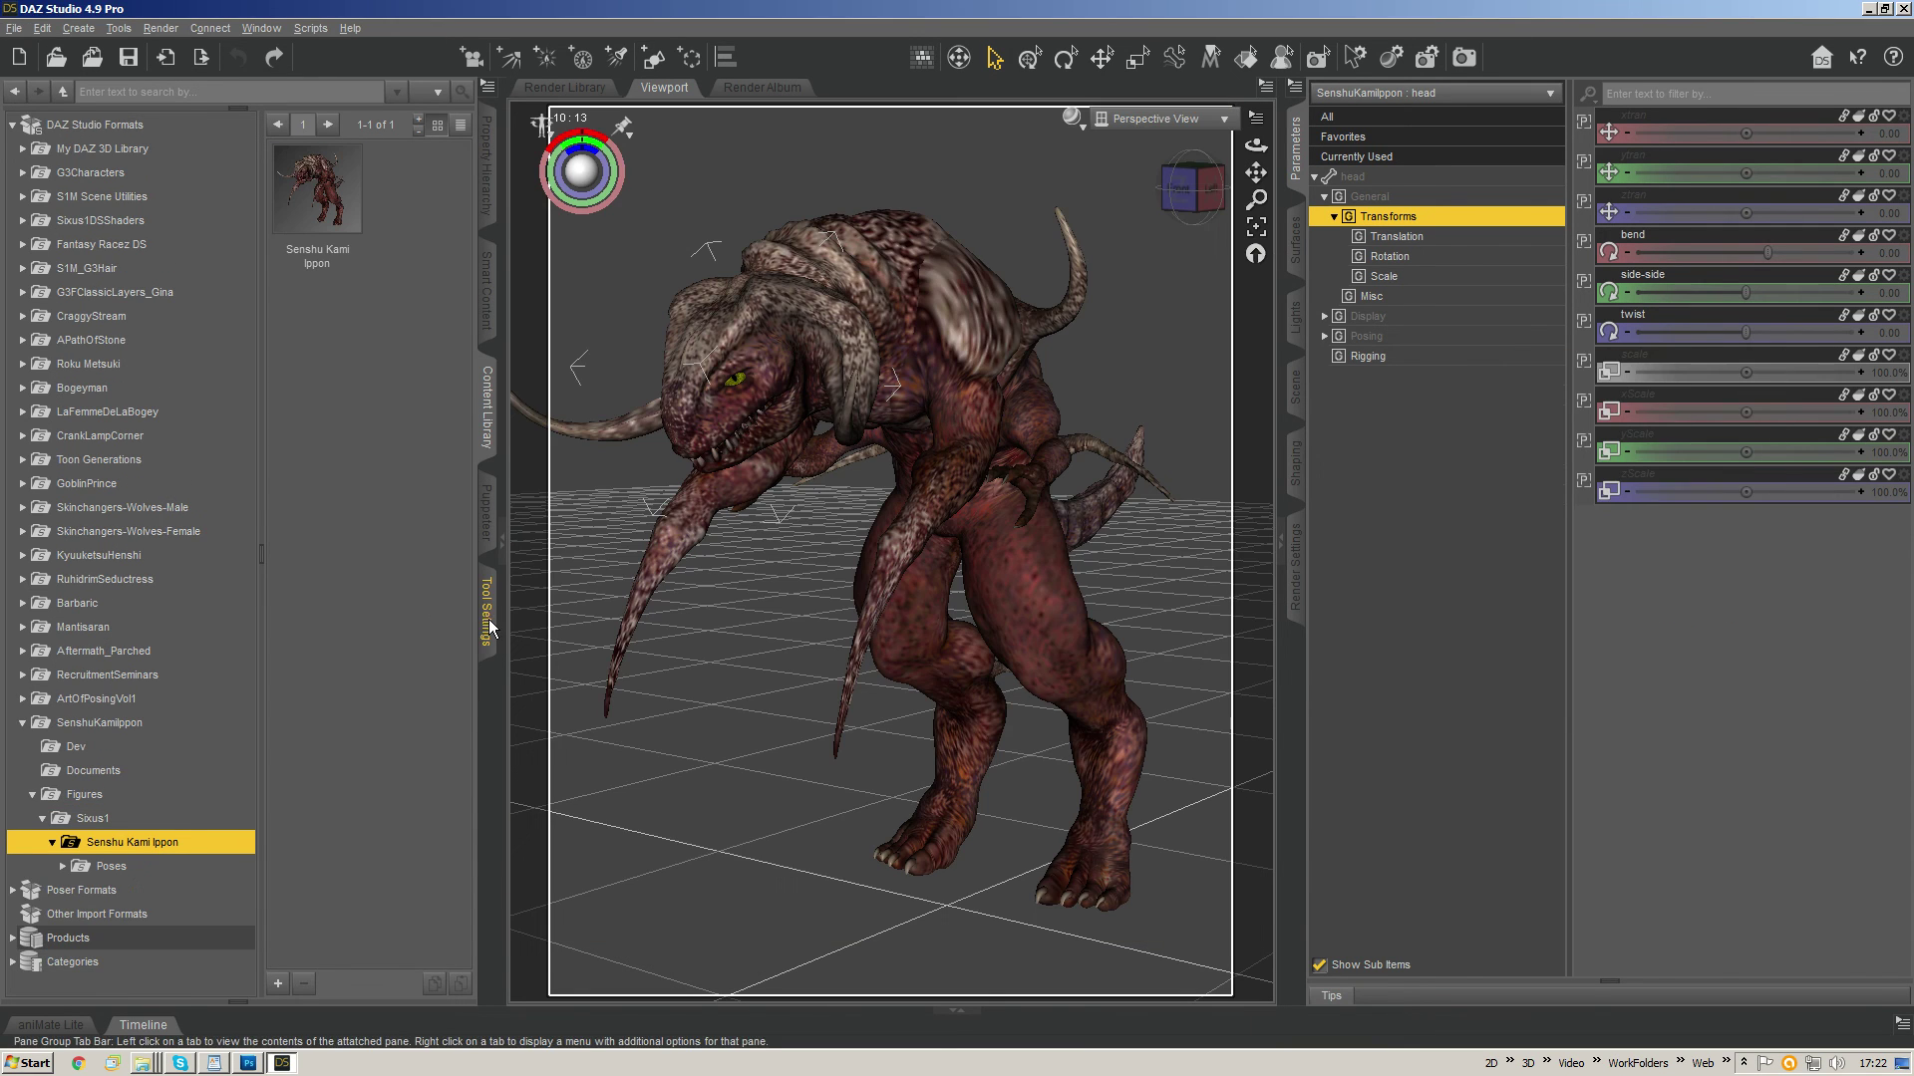
key("Delete")
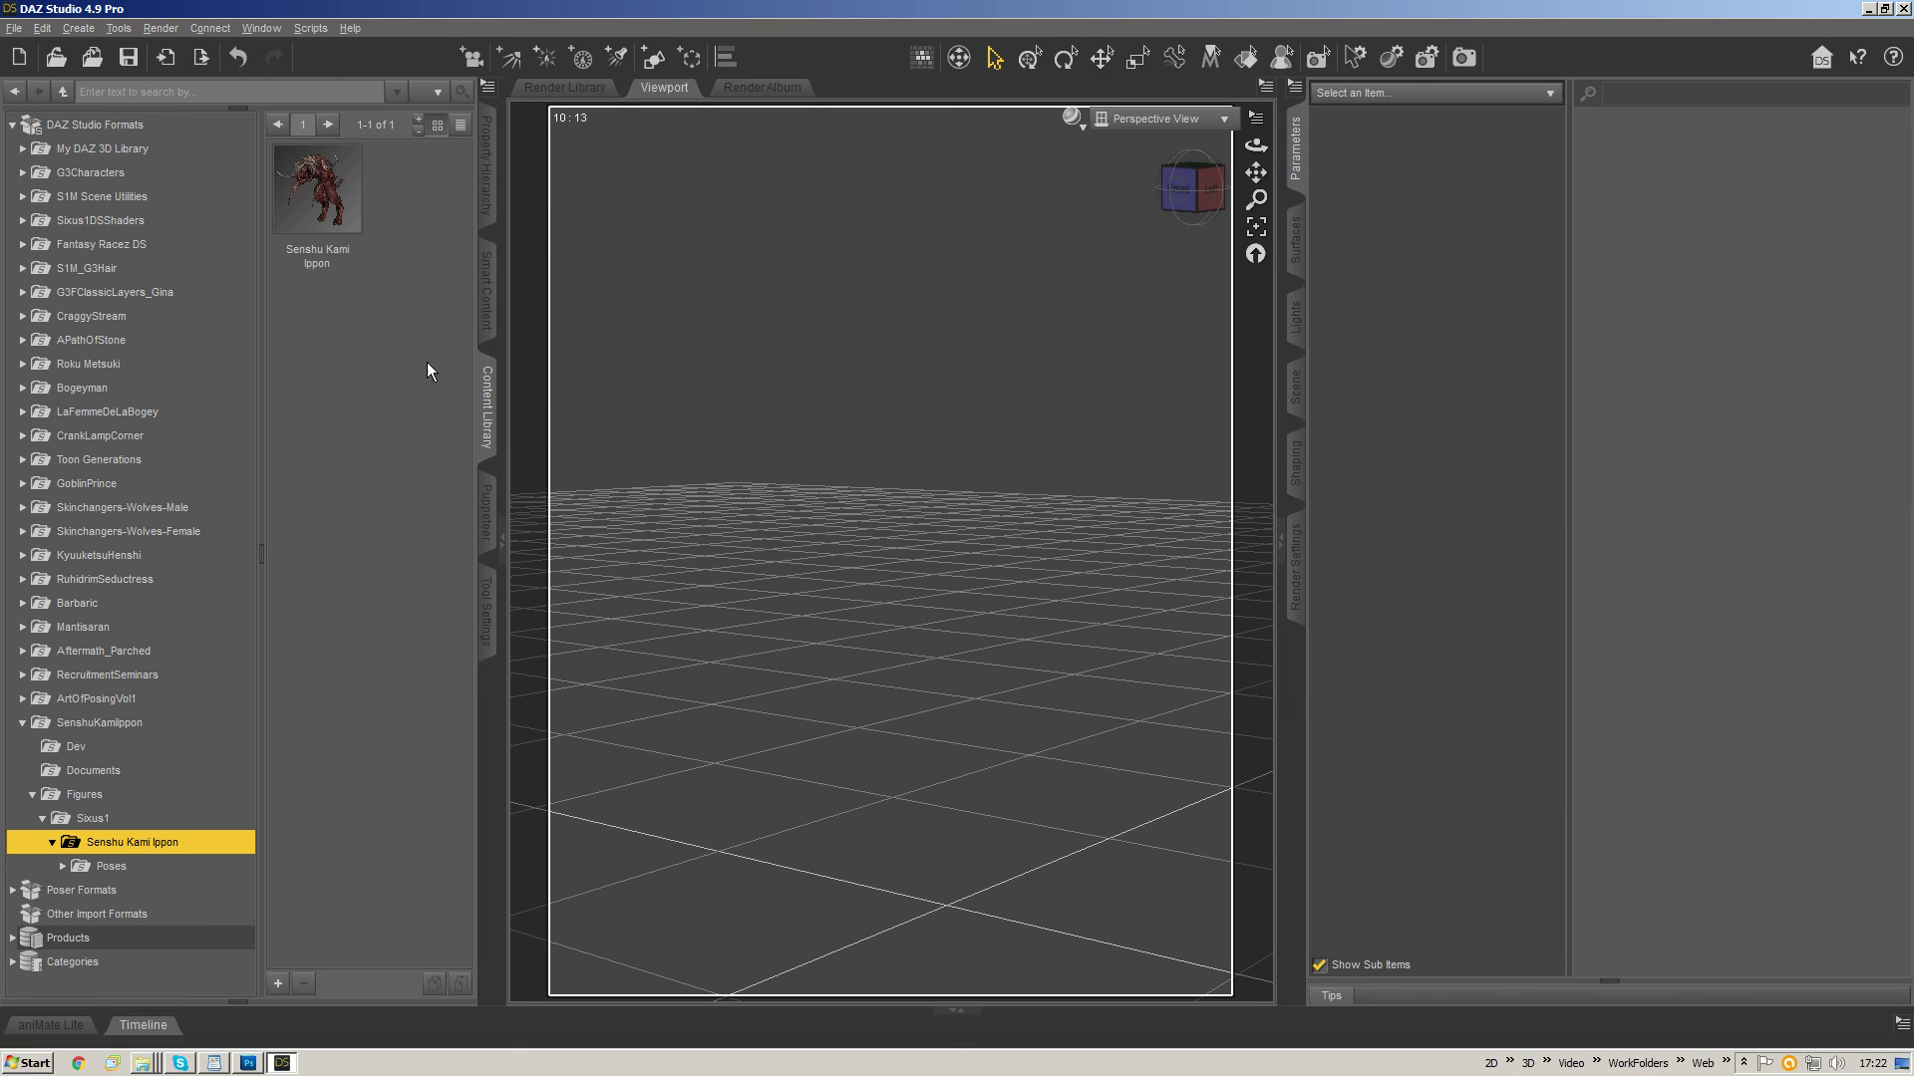
- Switch to Windows Explorer and extract the original thumbnail from Senshu Kami Ippon.duf.png.zip over the newly written Senshu Kami Ippon.duf.png
key("alt+Tab")
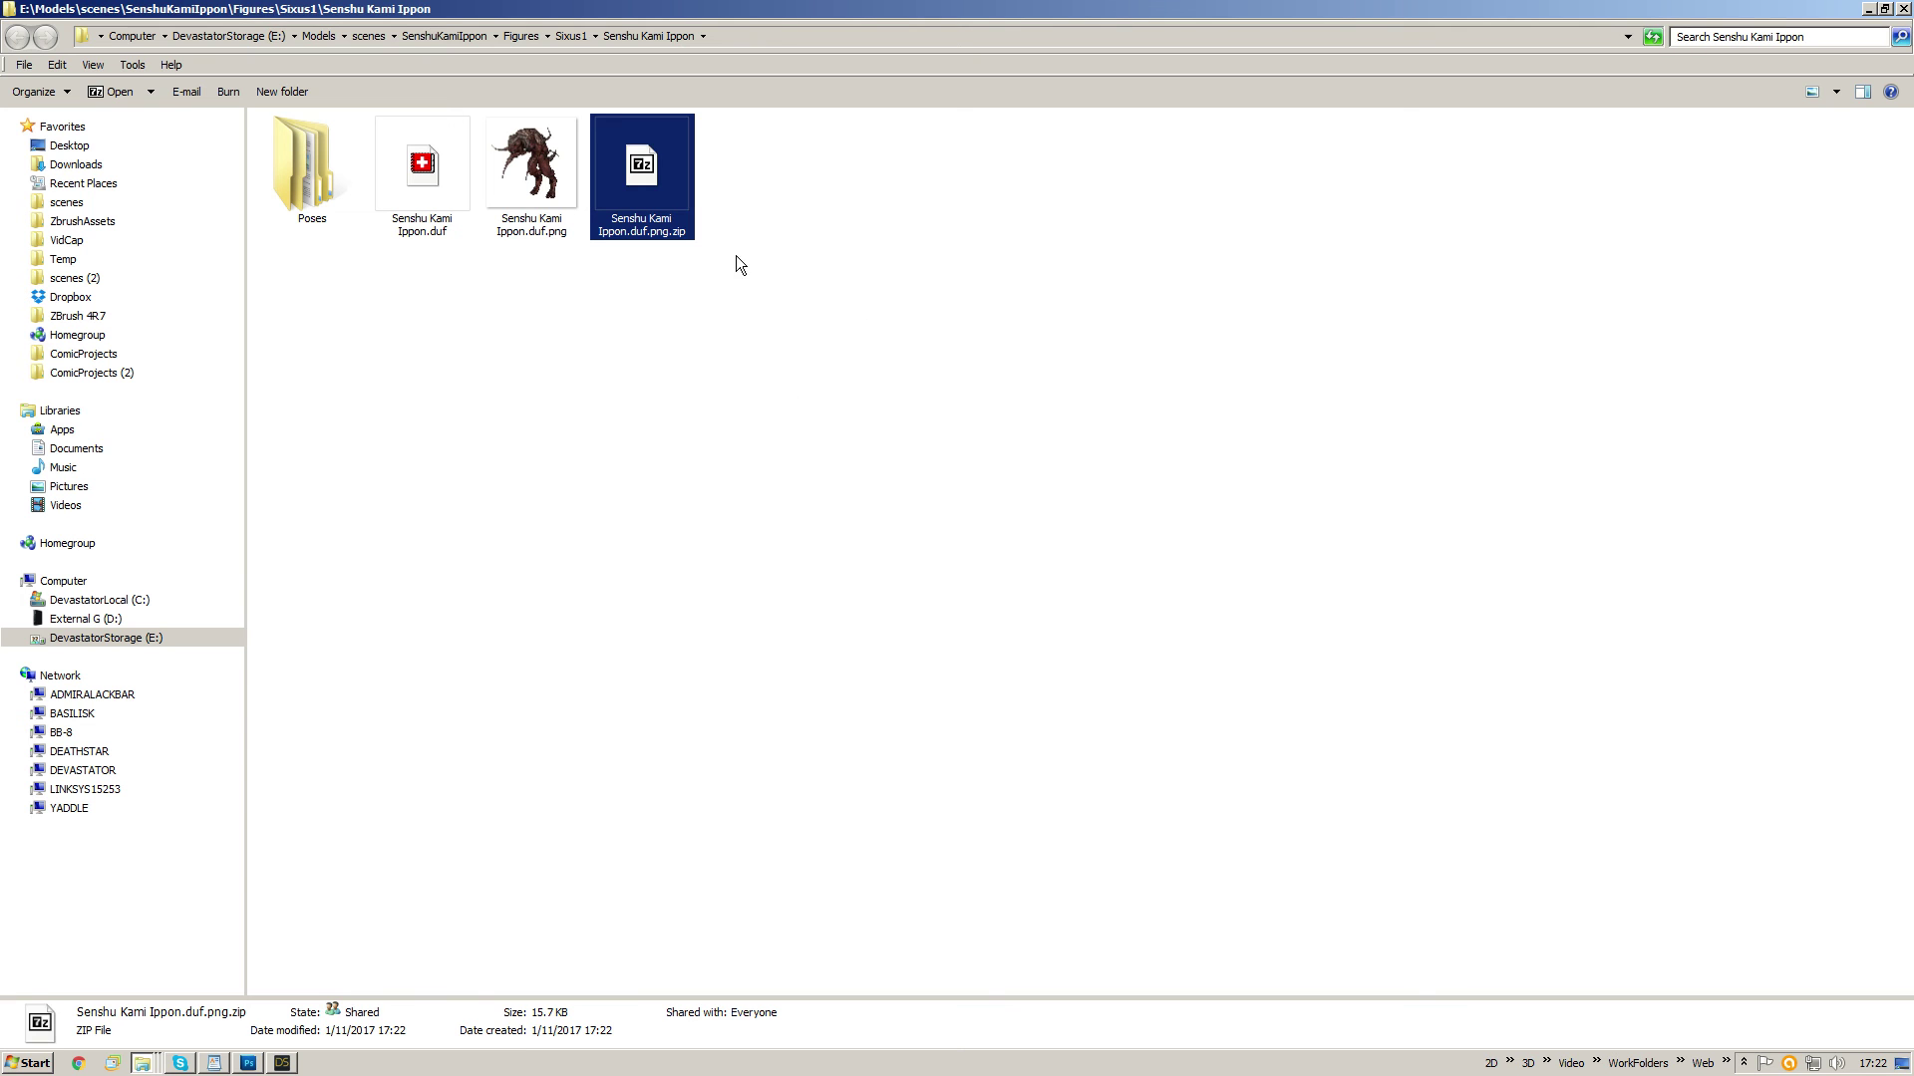
double_click(660, 170)
left_click_drag(1394, 242, 510, 403)
left_click(828, 409)
left_click(748, 283)
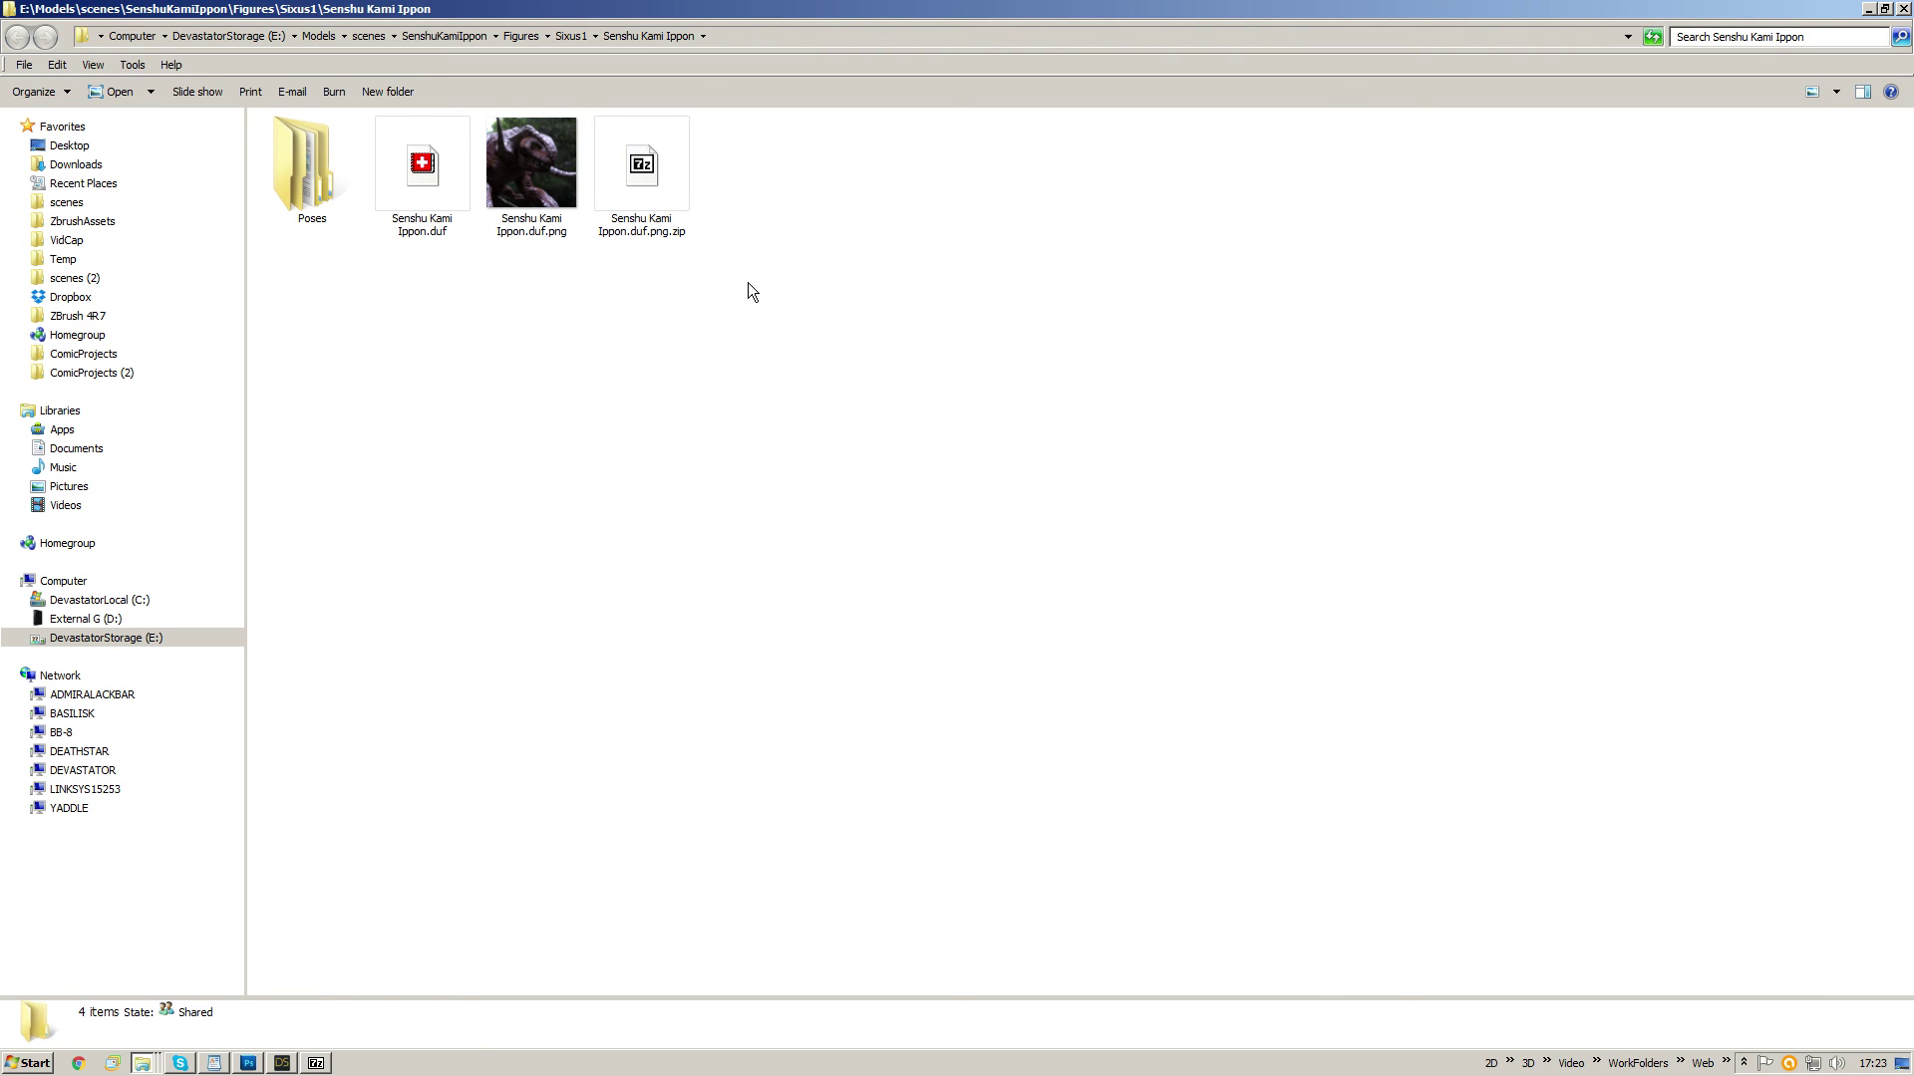
key("alt+Tab")
key("alt+F4")
- Permanently delete the Senshu Kami Ippon.duf.png.zip archive and switch back to DAZ Studio
left_click(654, 159)
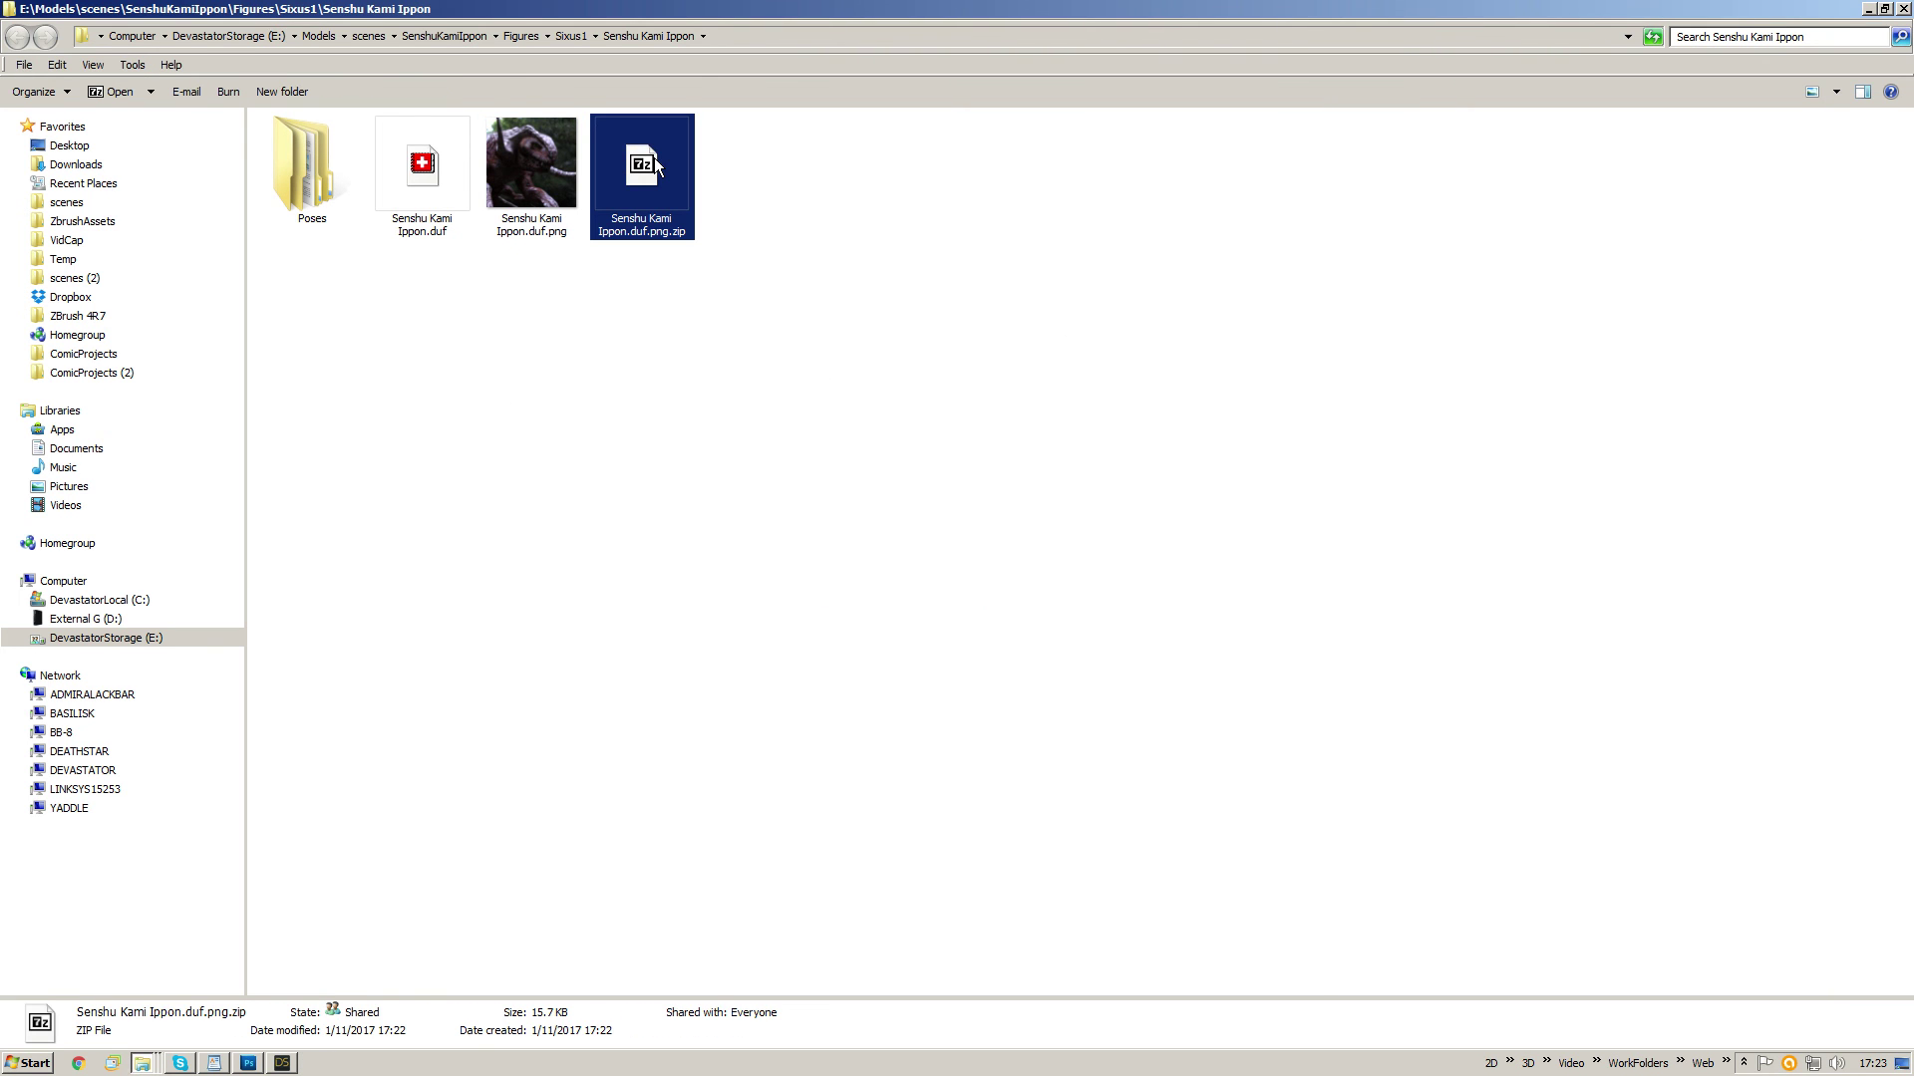
key("shift+Delete")
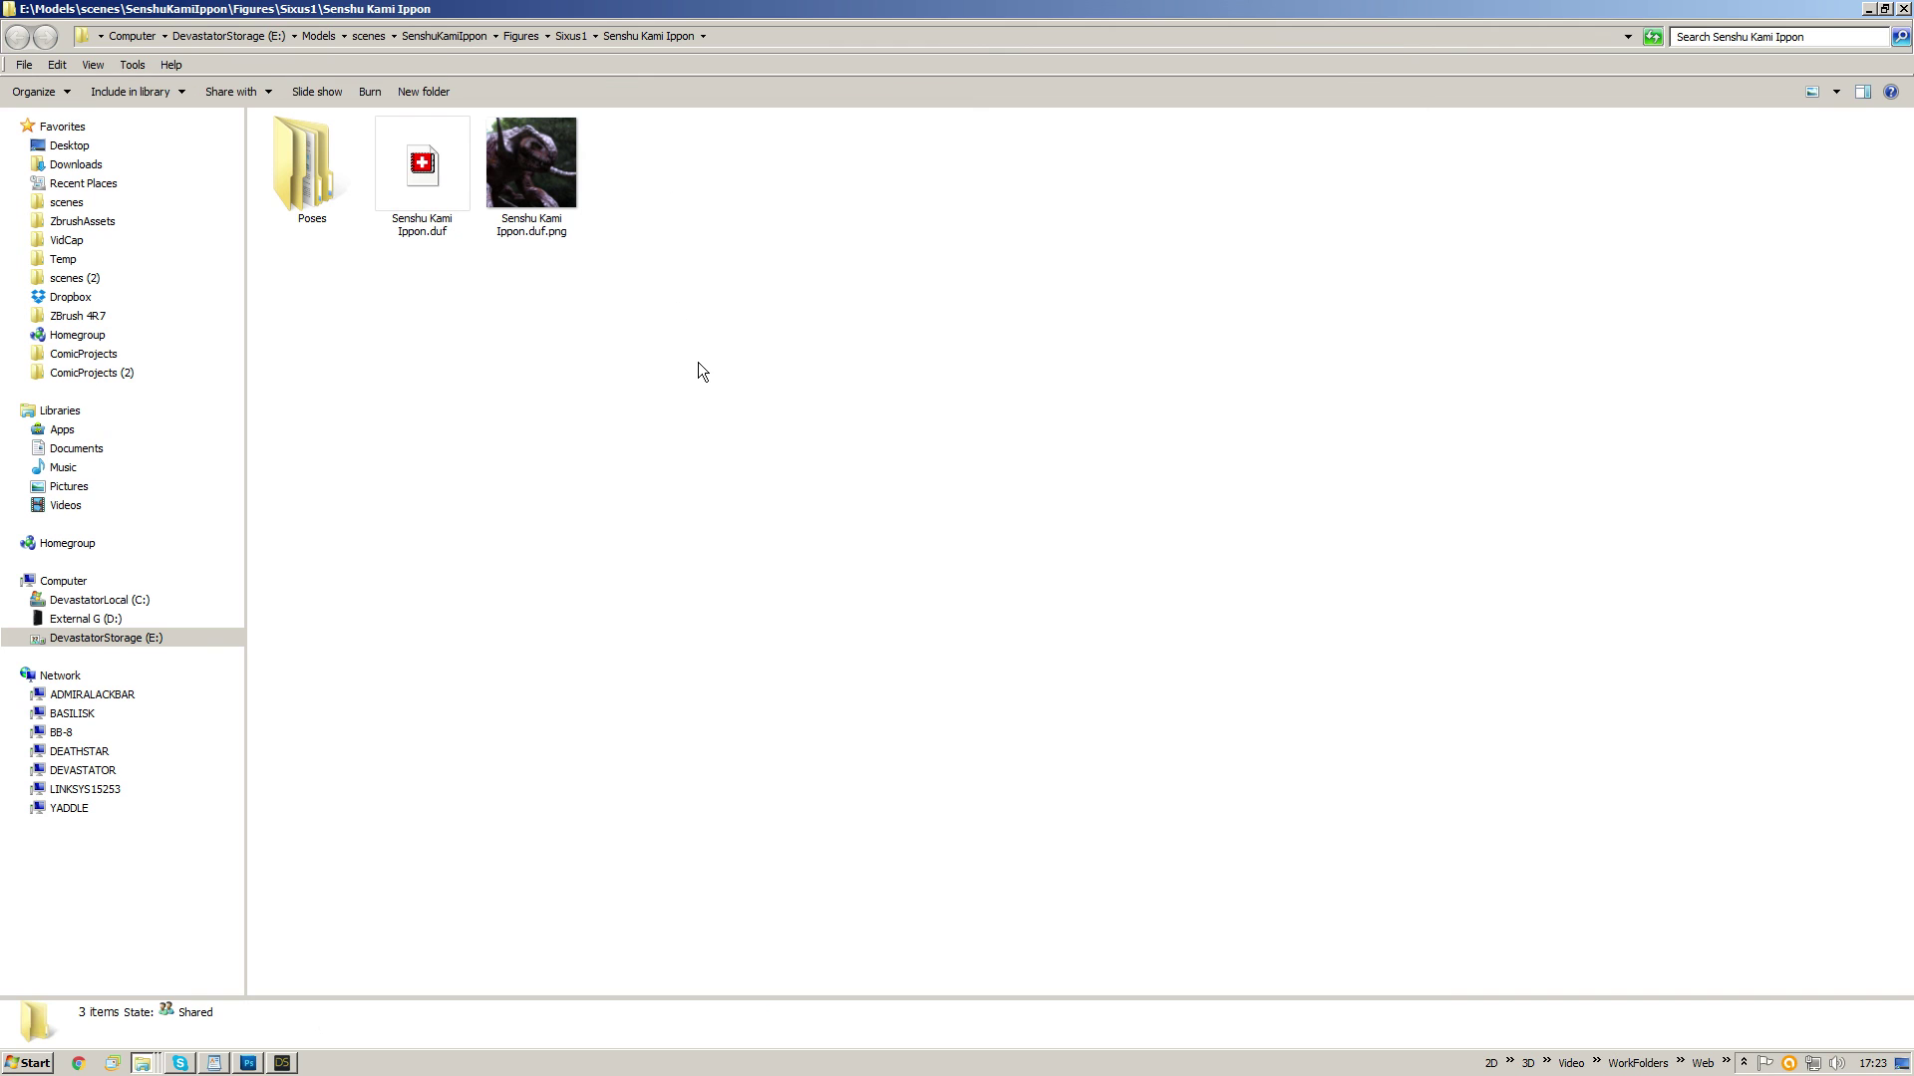
key("alt+Tab")
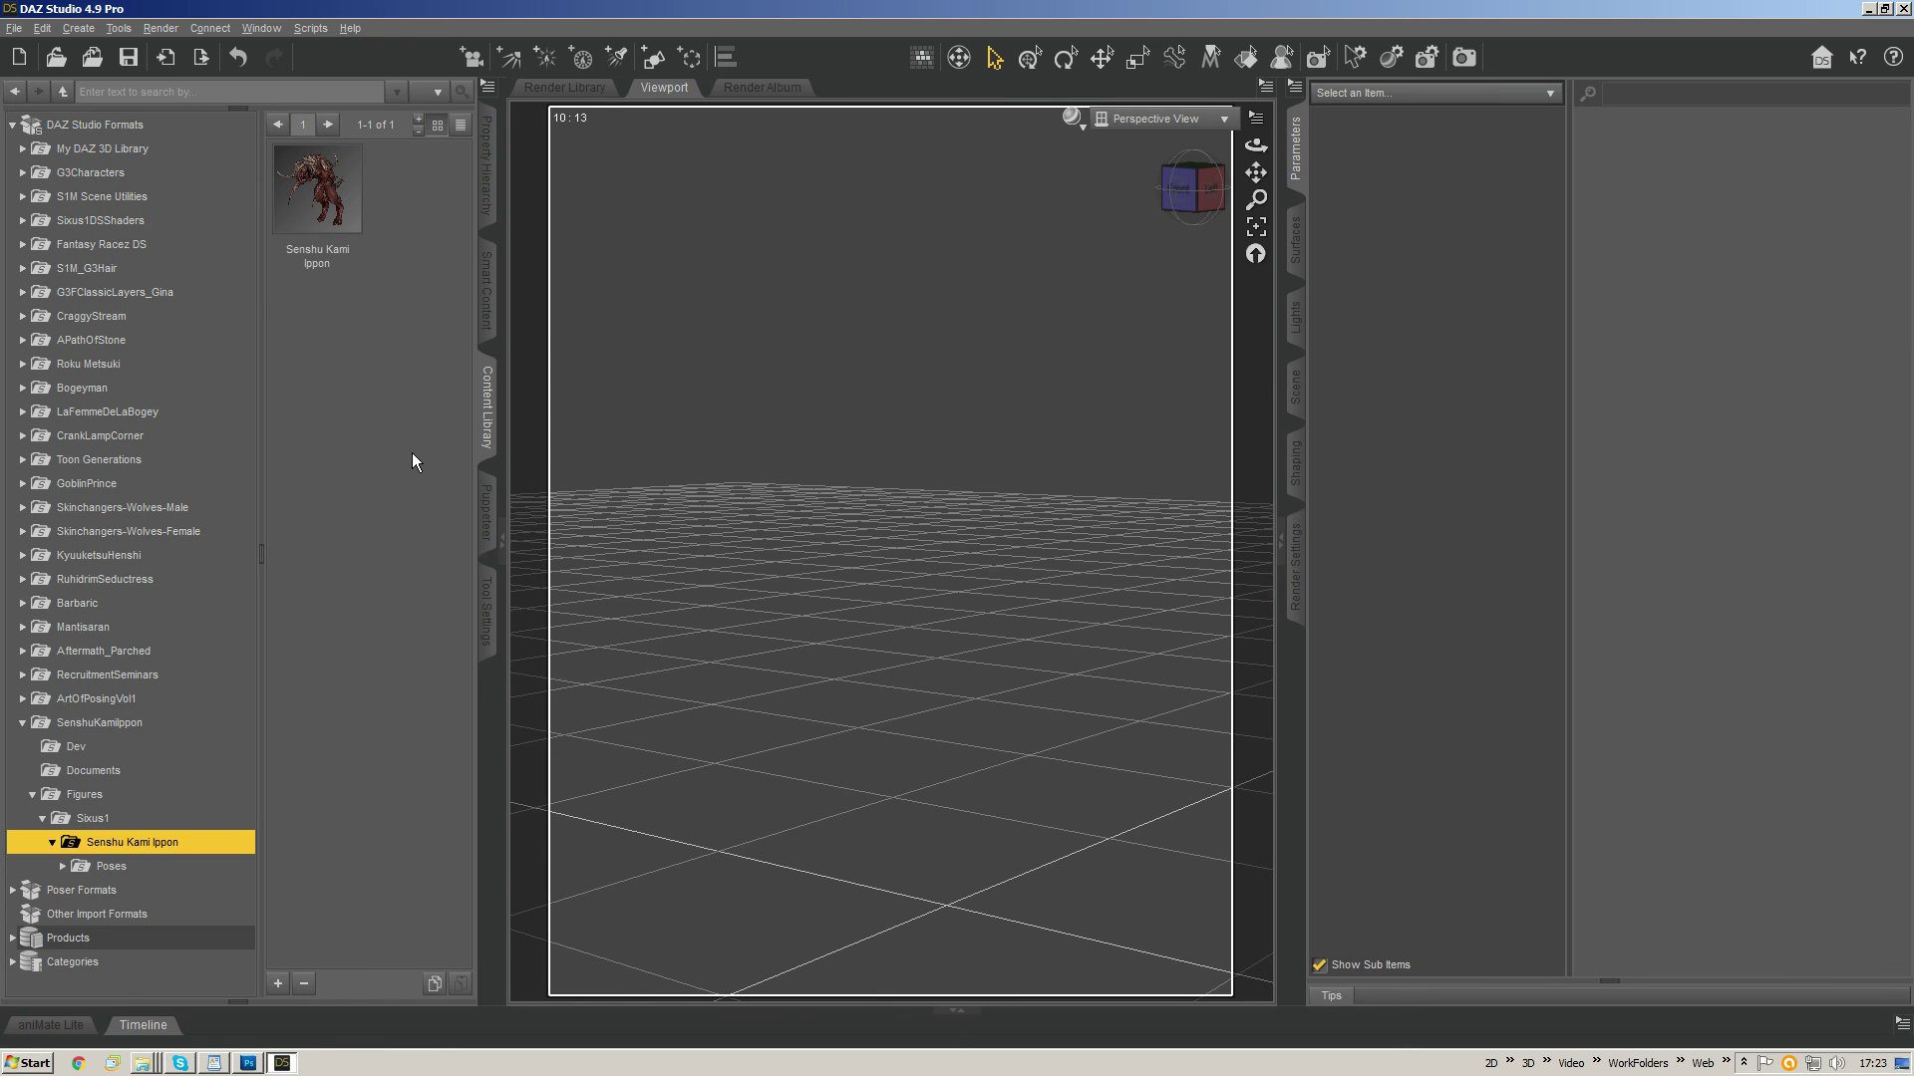
key("alt+Tab")
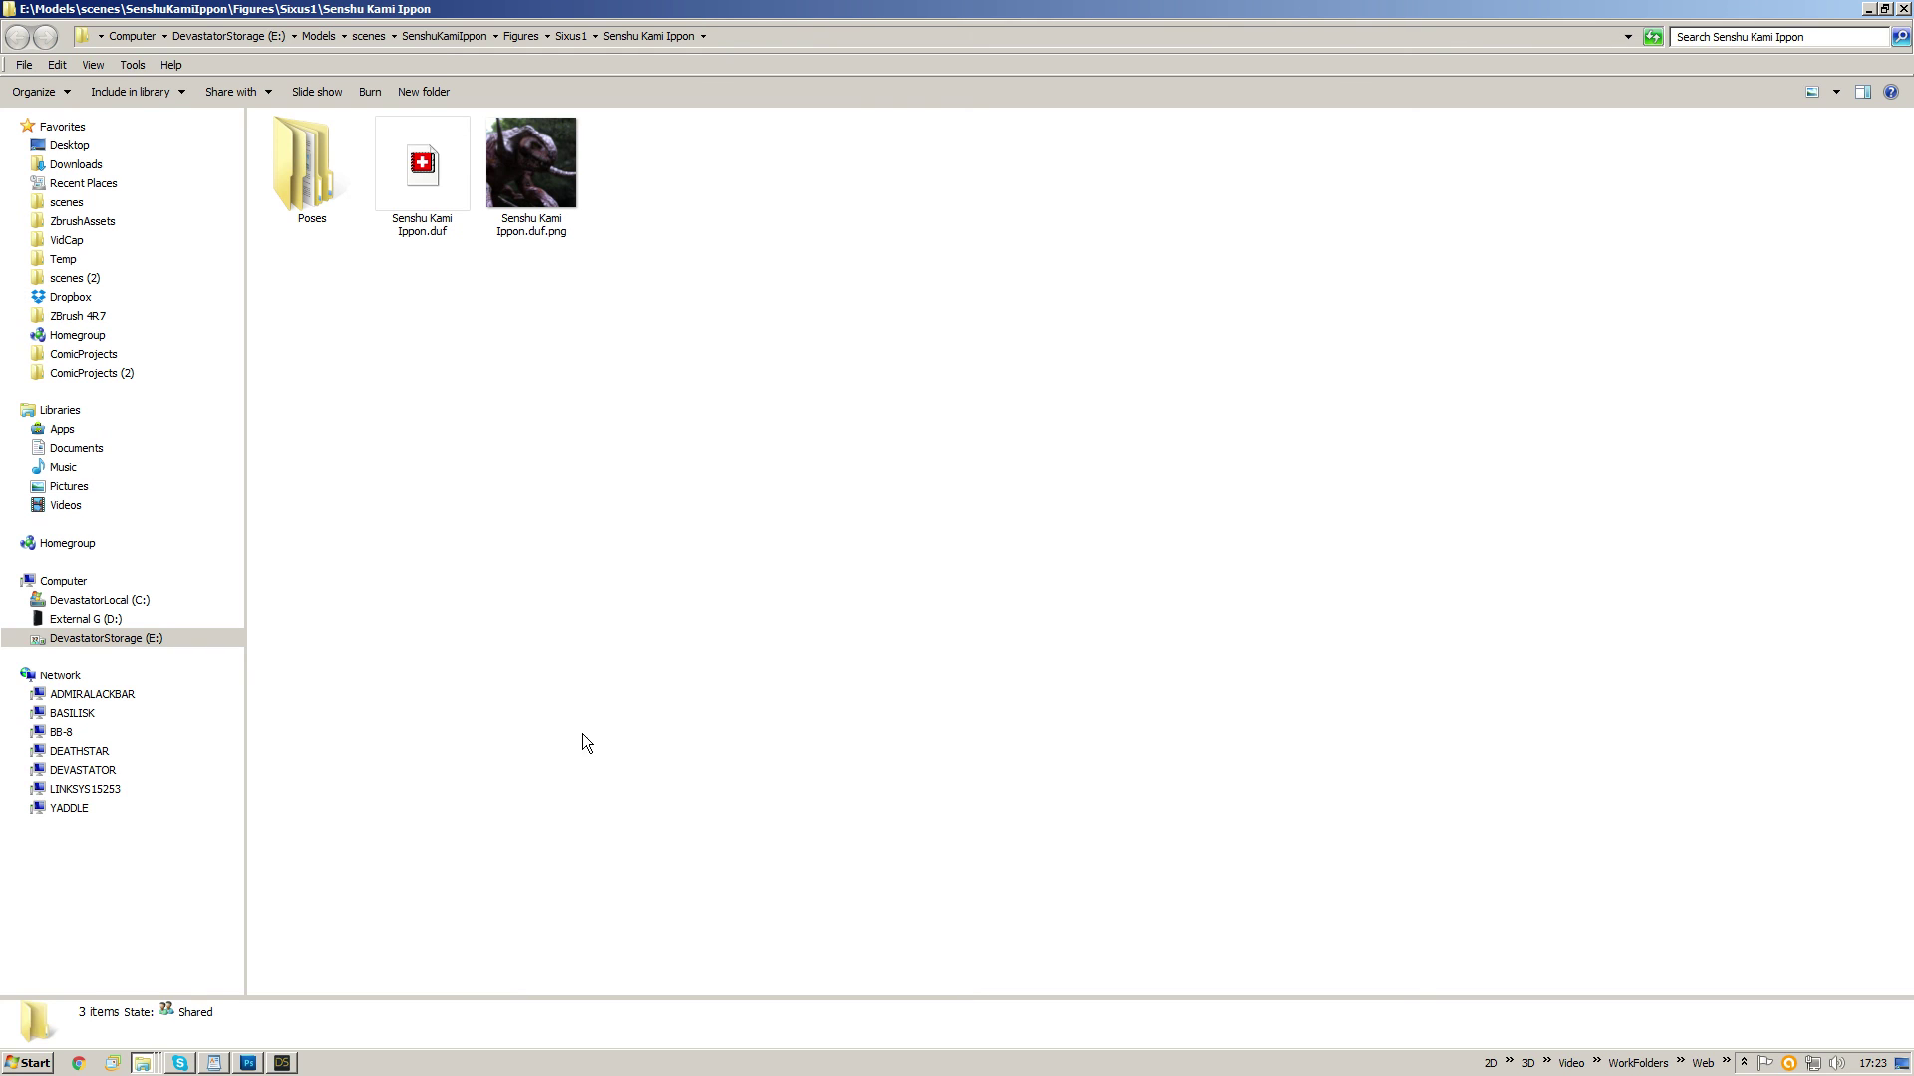
key("alt+Tab")
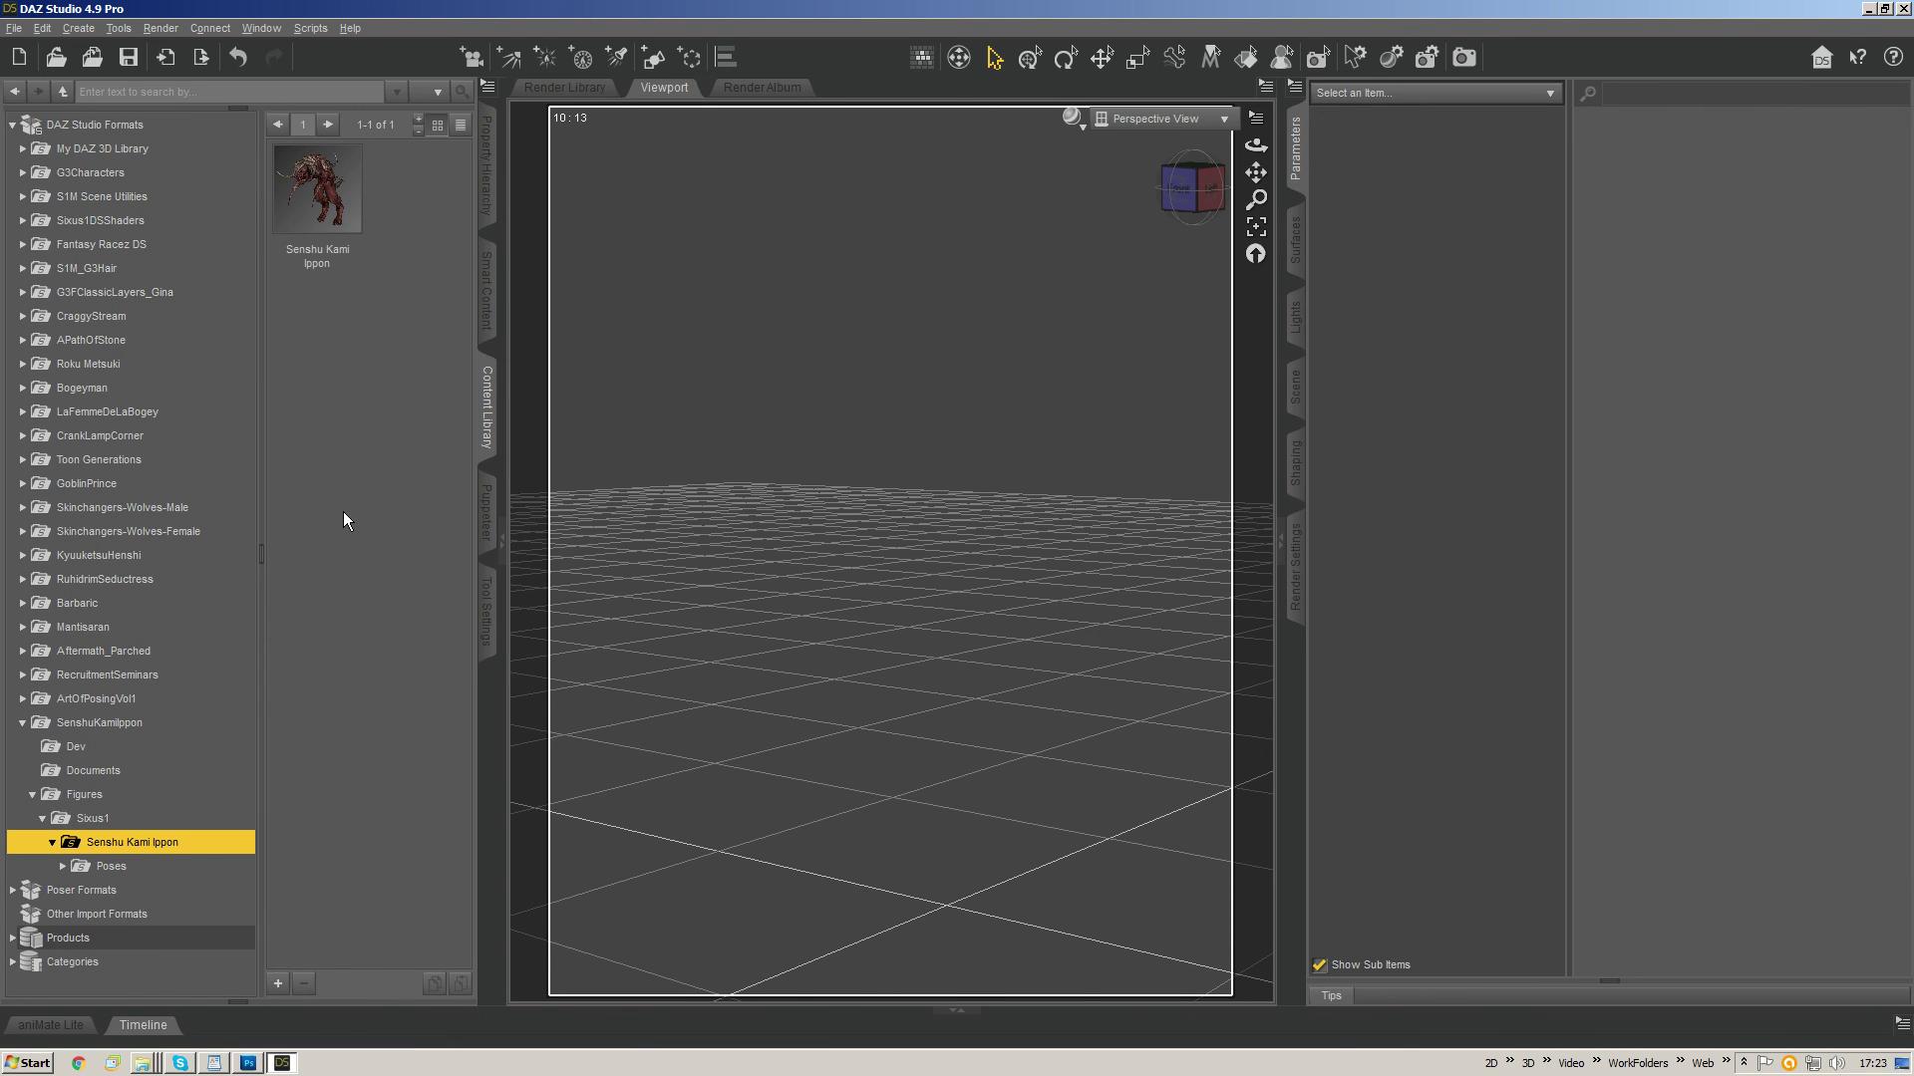